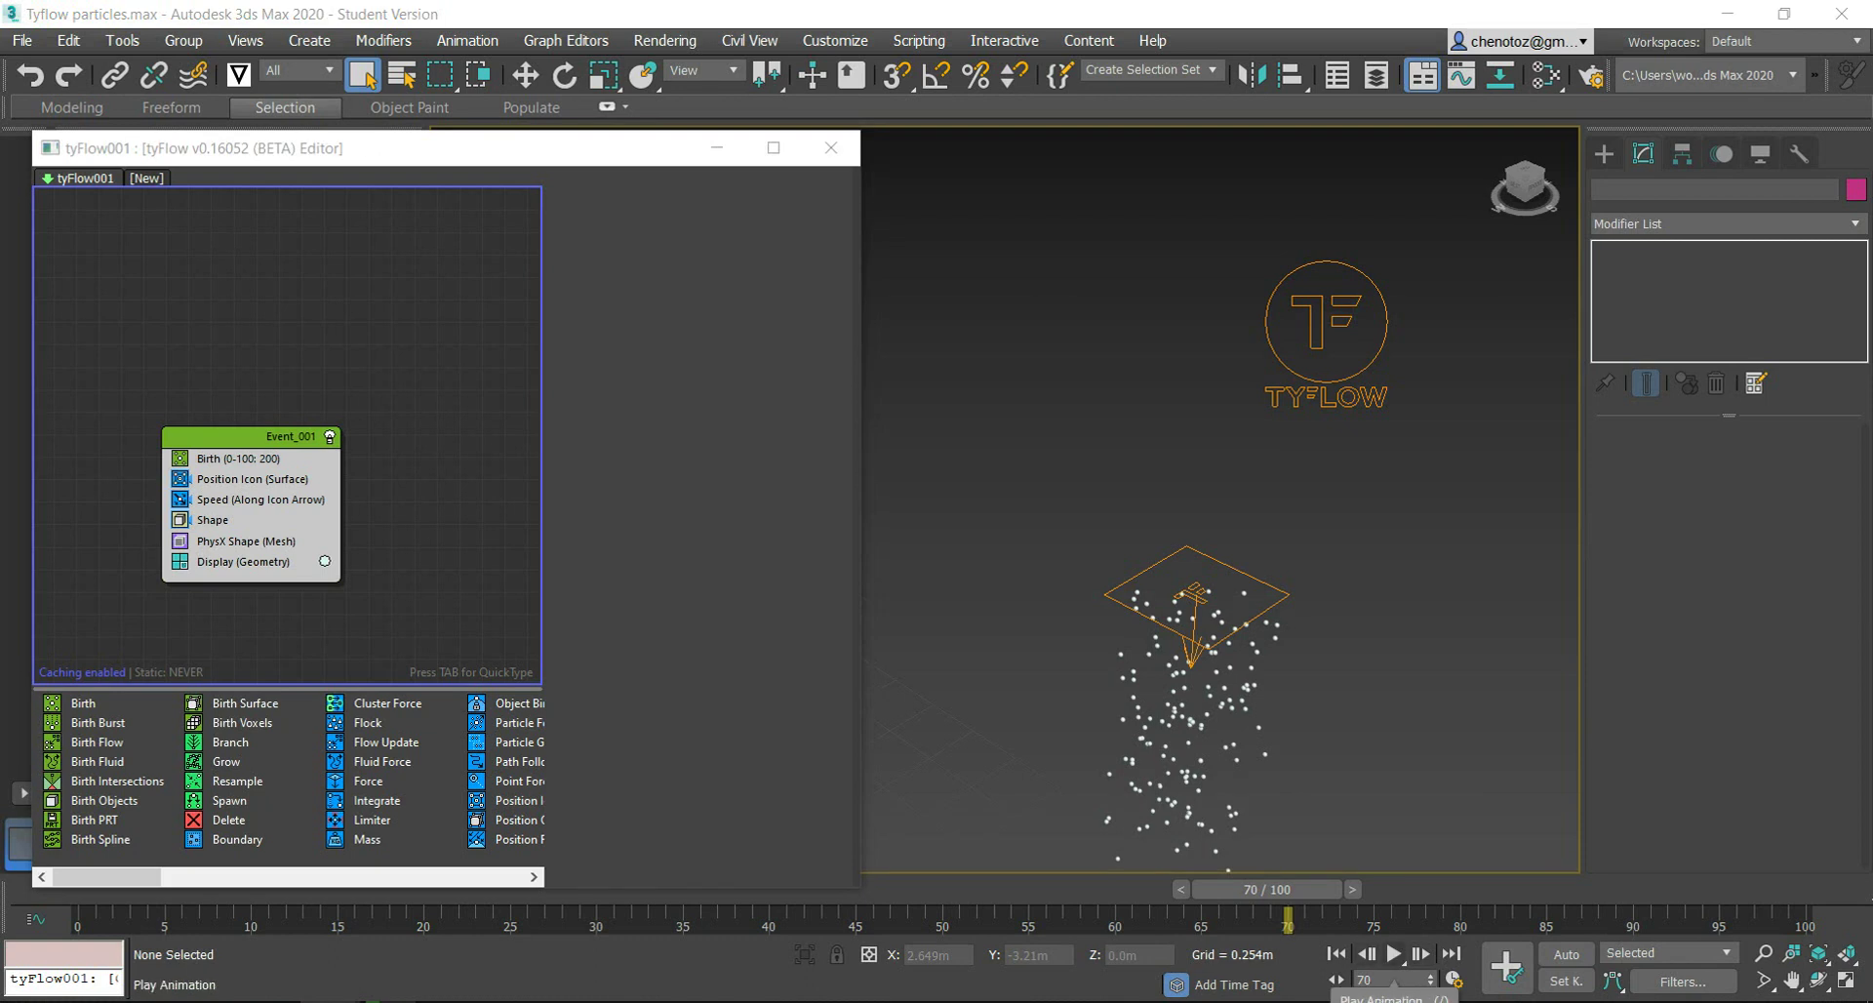
Step: Play the tyFlow simulation to watch the 200 particles fall, stopping at frame 88
{"action": "left_click", "coordinate": [1394, 953]}
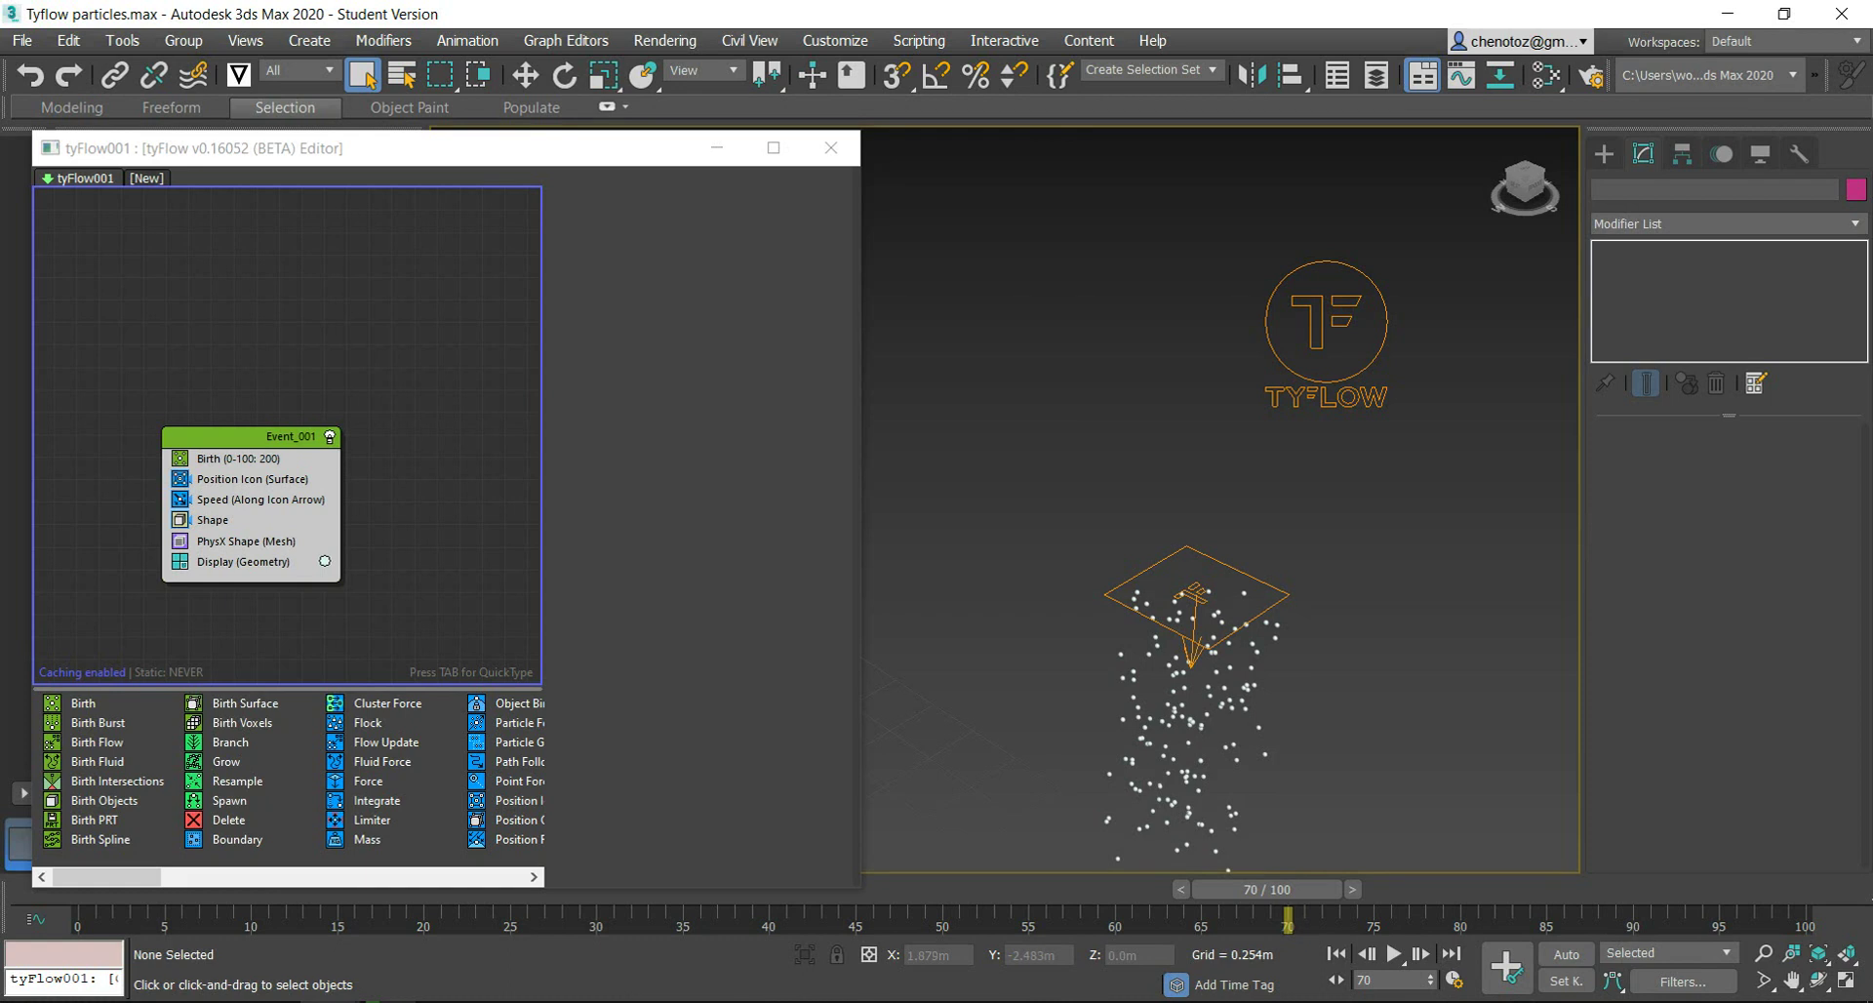
{"action": "left_click", "coordinate": [1394, 953]}
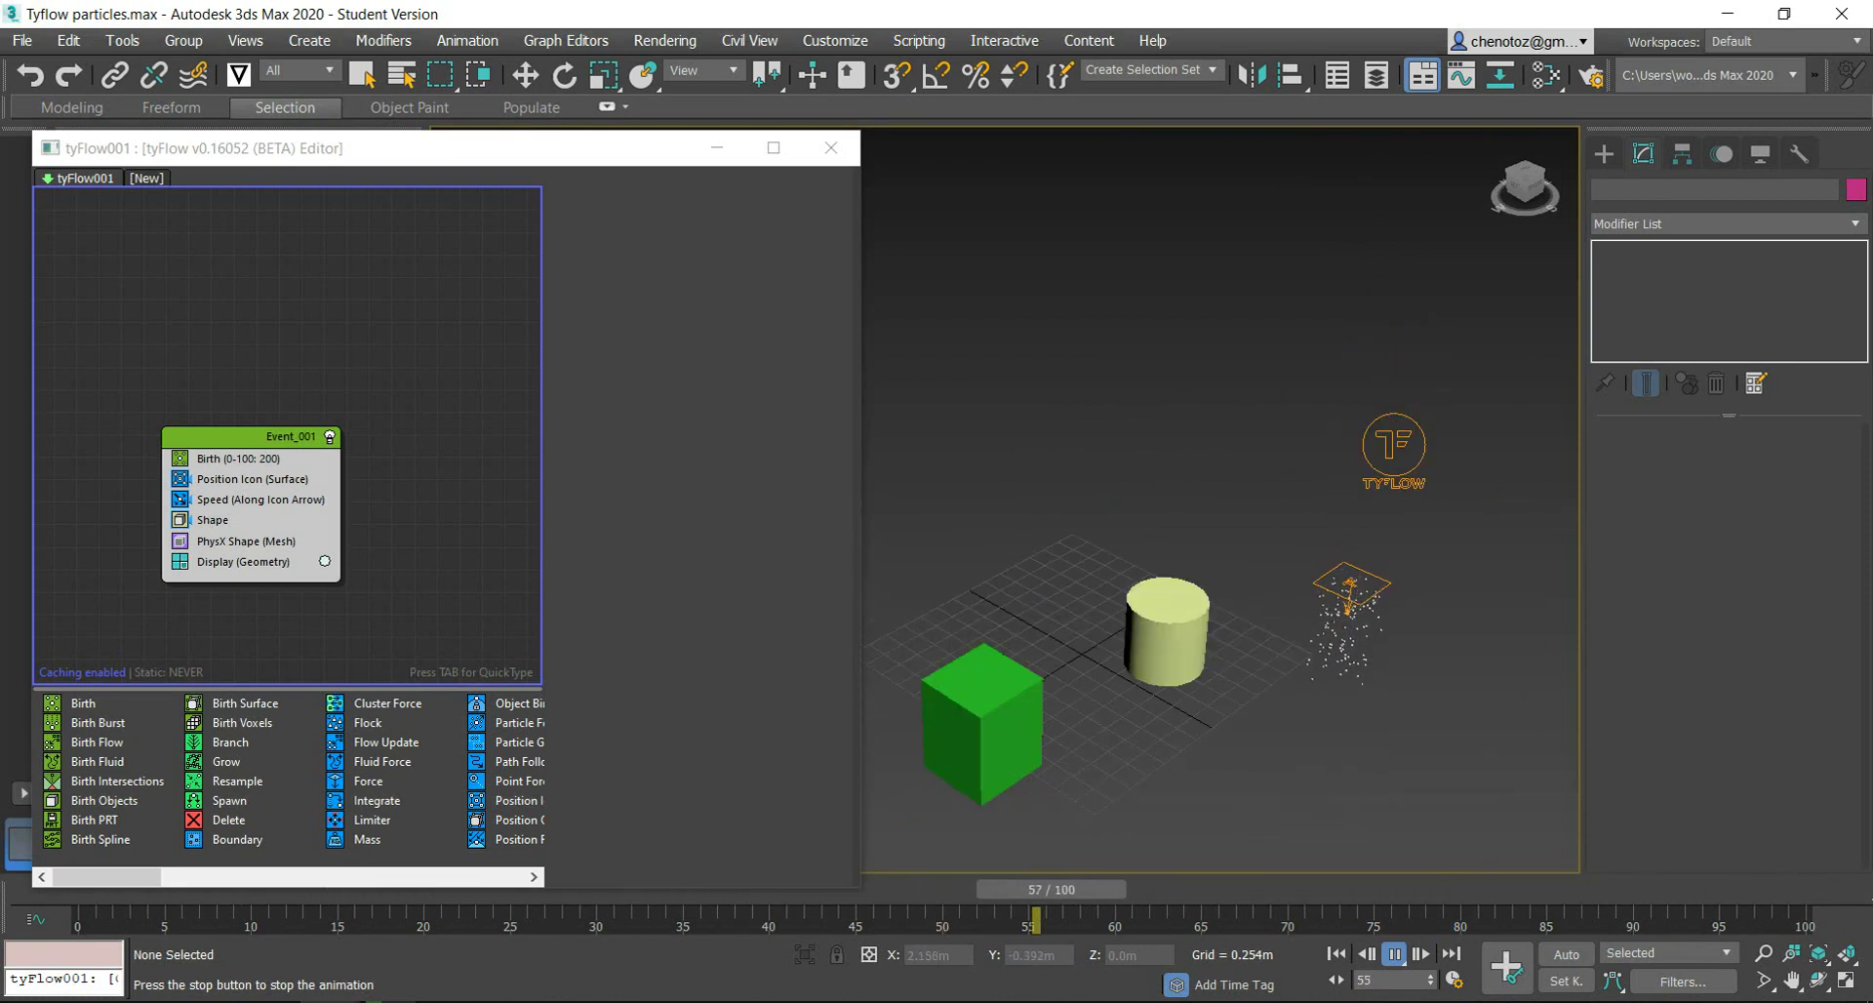
{"action": "key", "text": "/"}
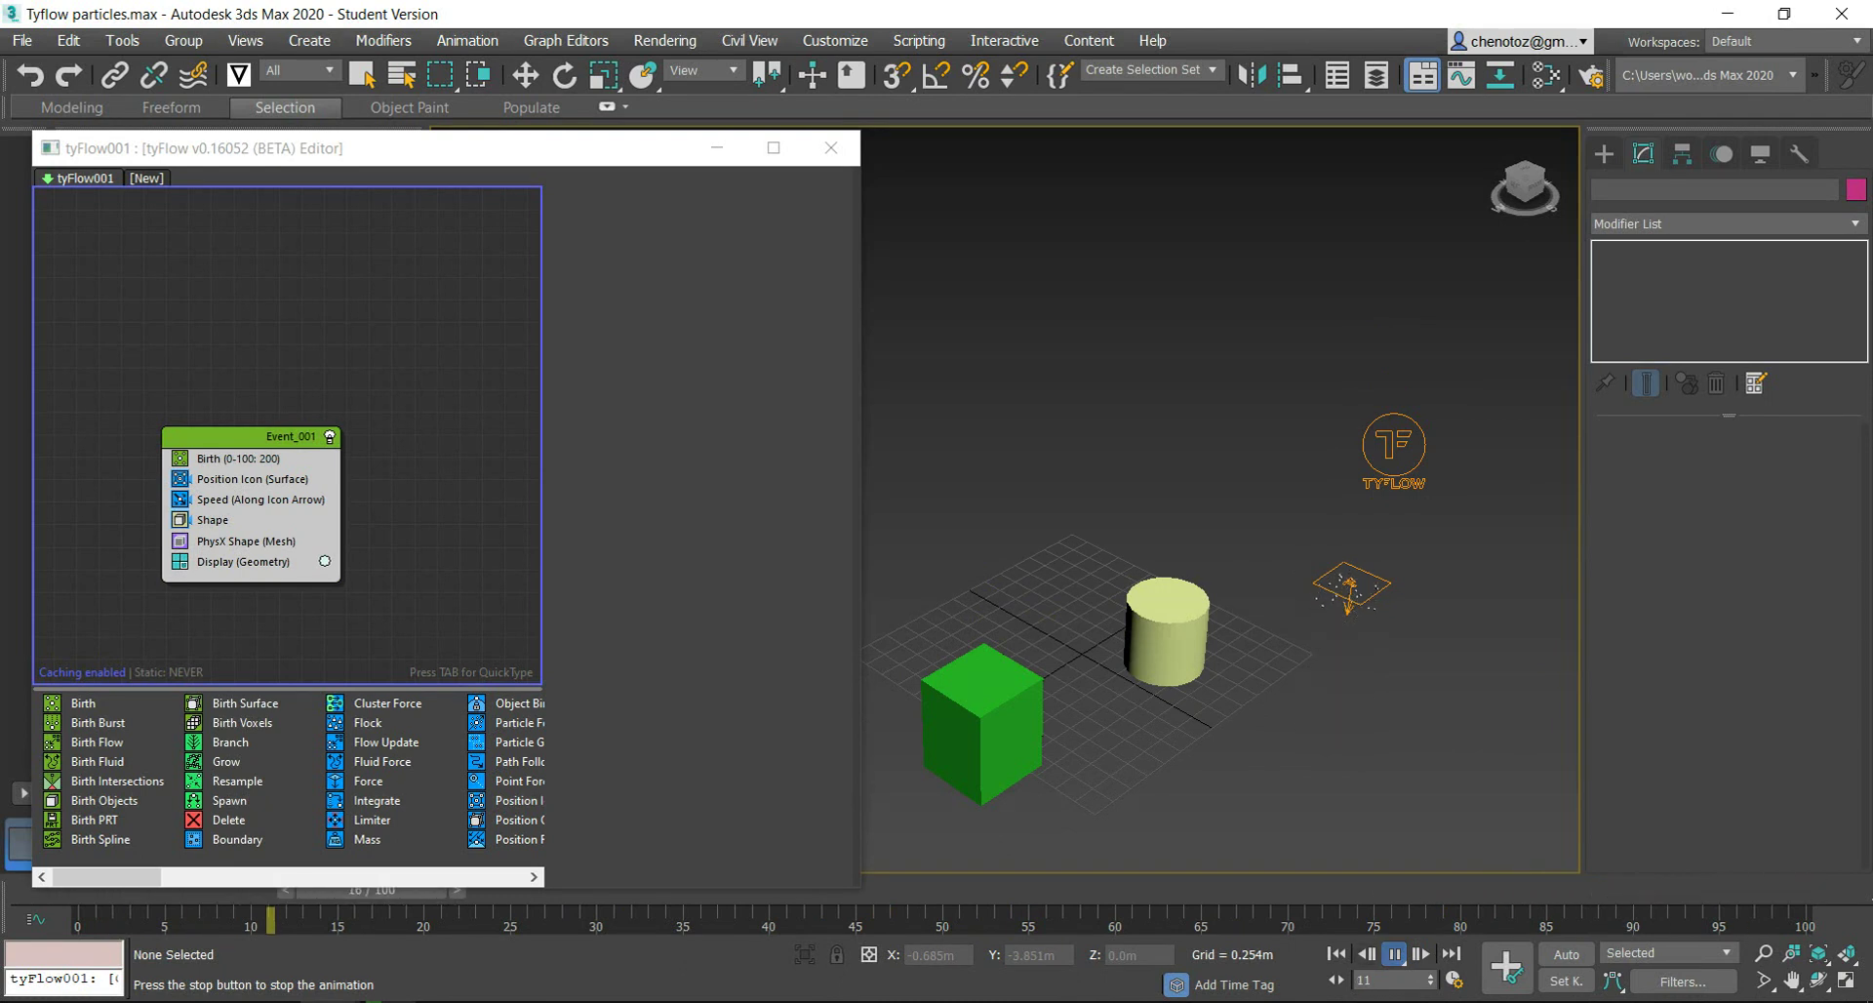
{"action": "key", "text": "/"}
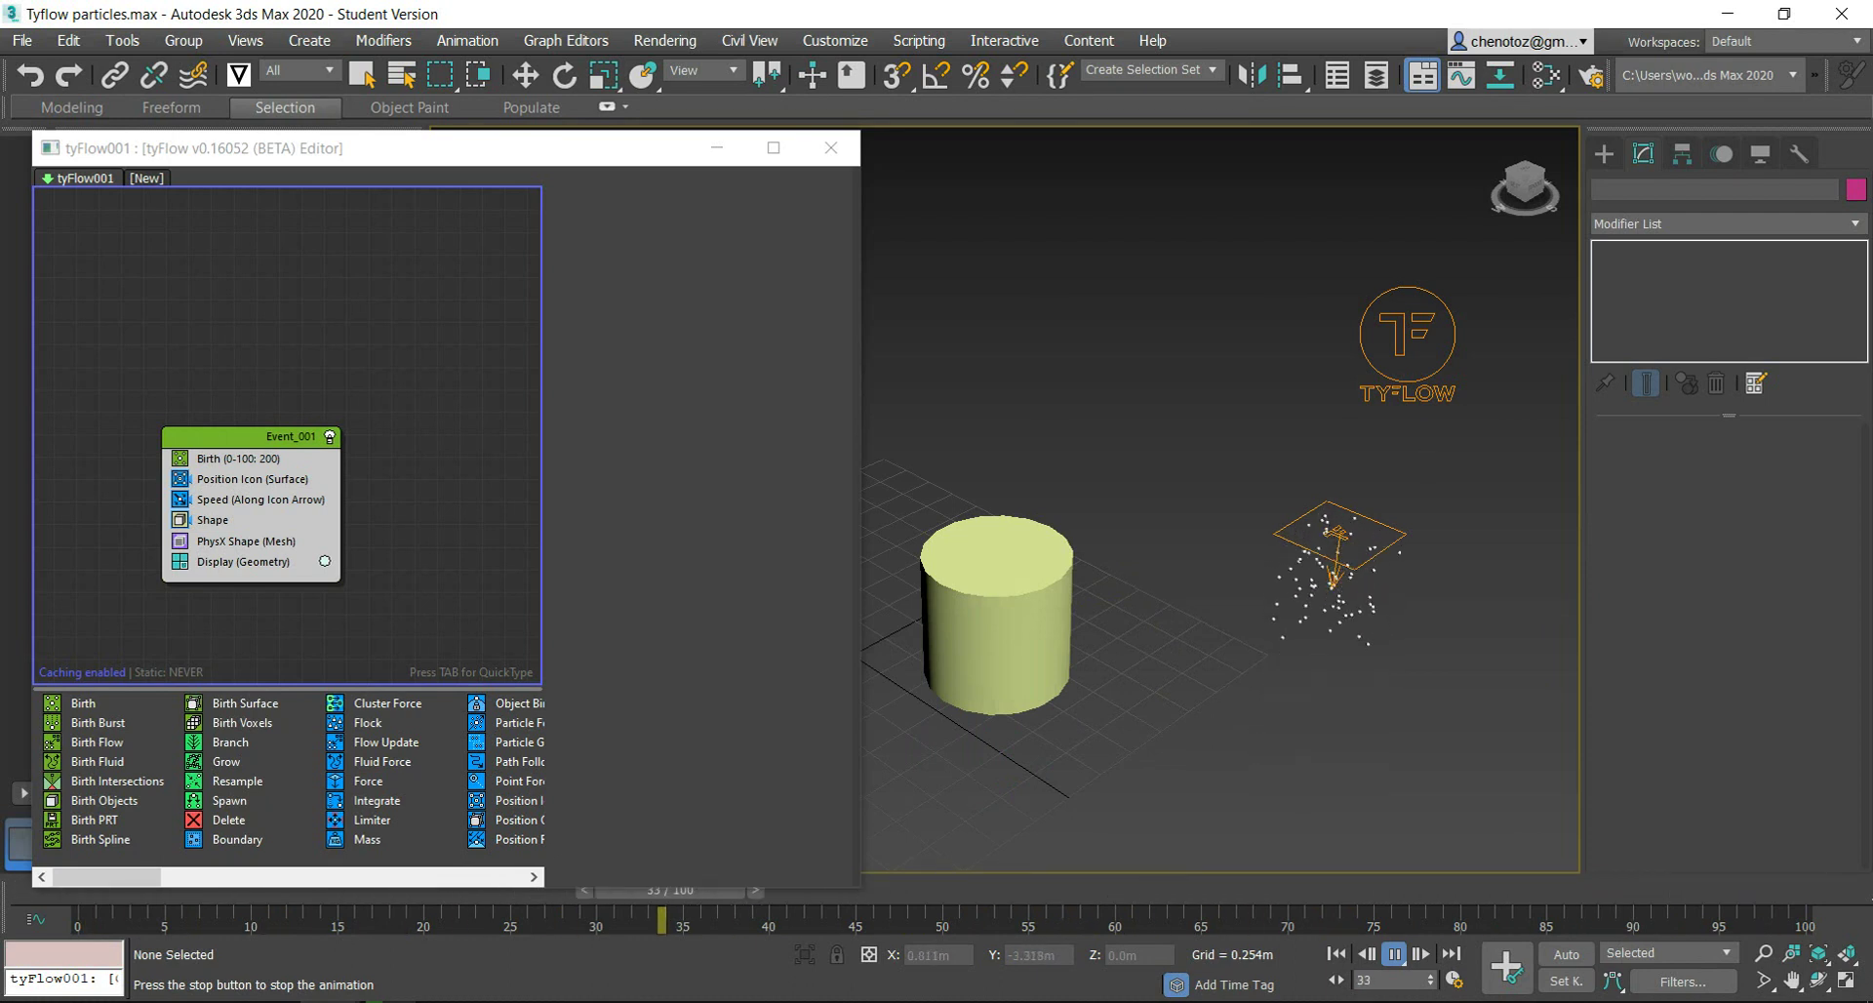
Step: Stop playback and move Event_001 up and to the left in the graph
{"action": "key", "text": "slash"}
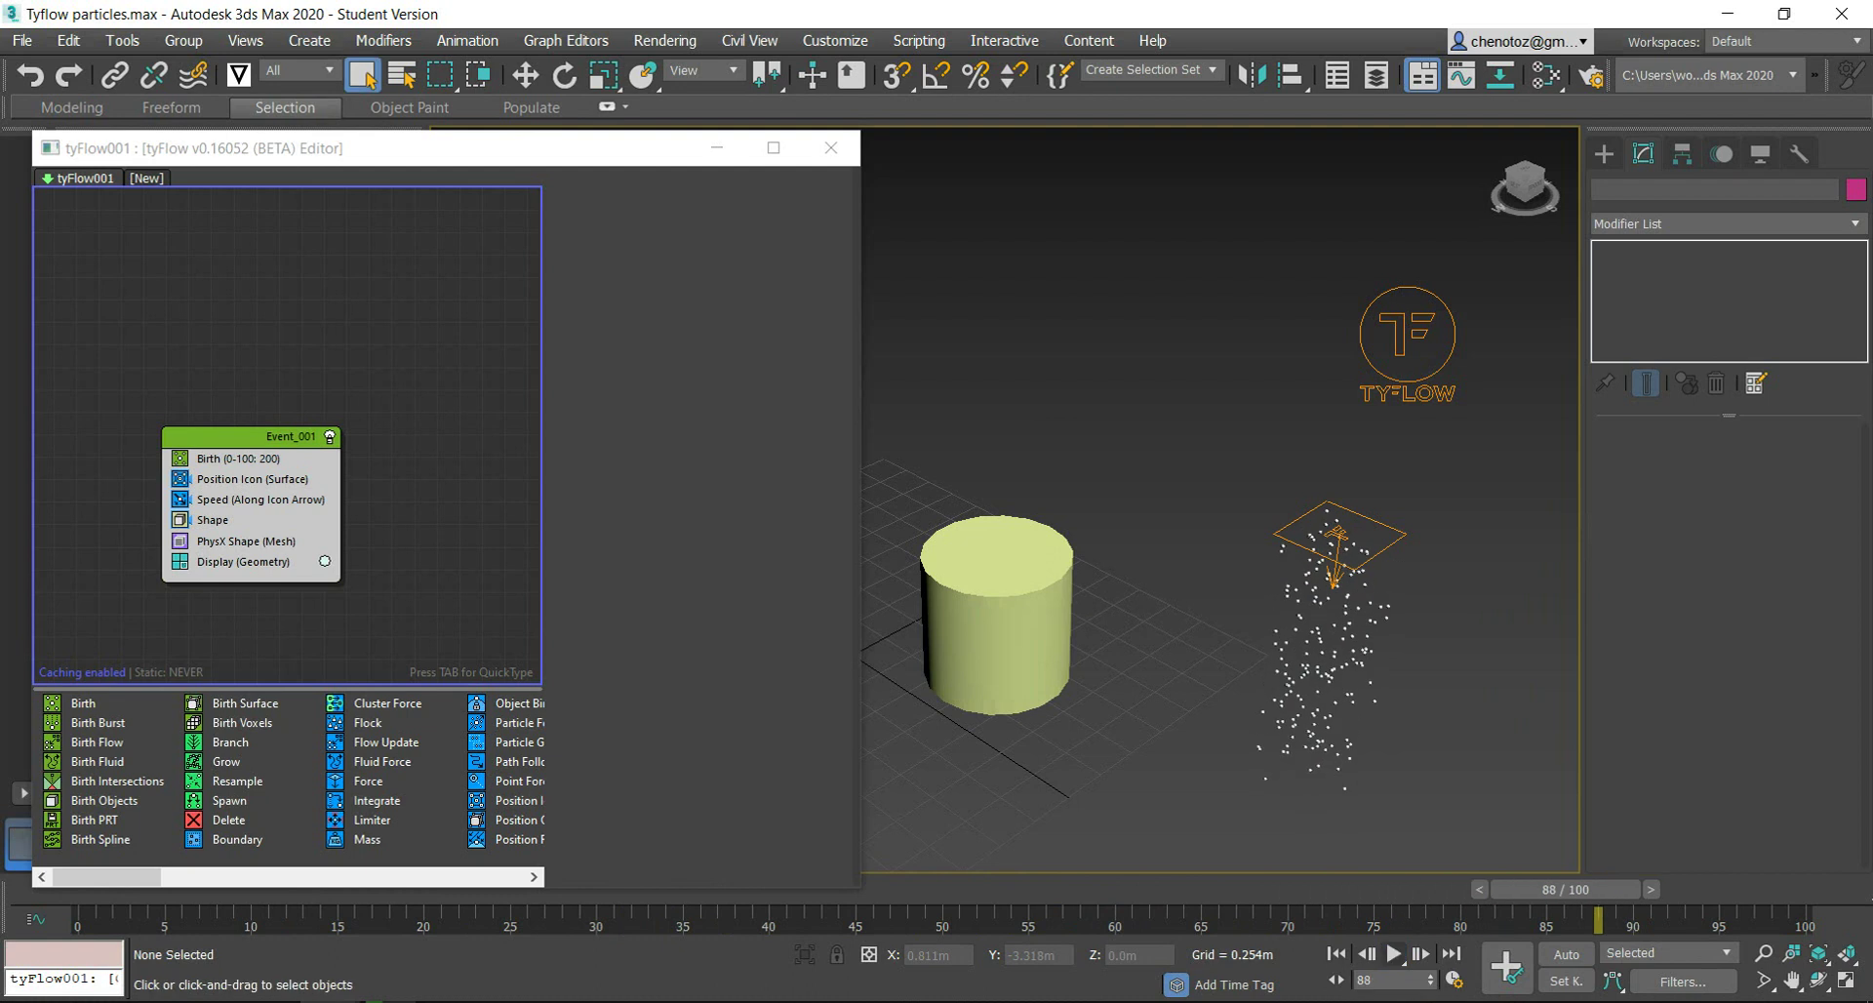
{"action": "scroll", "coordinate": [472, 648], "scroll_direction": "up", "scroll_amount": 1}
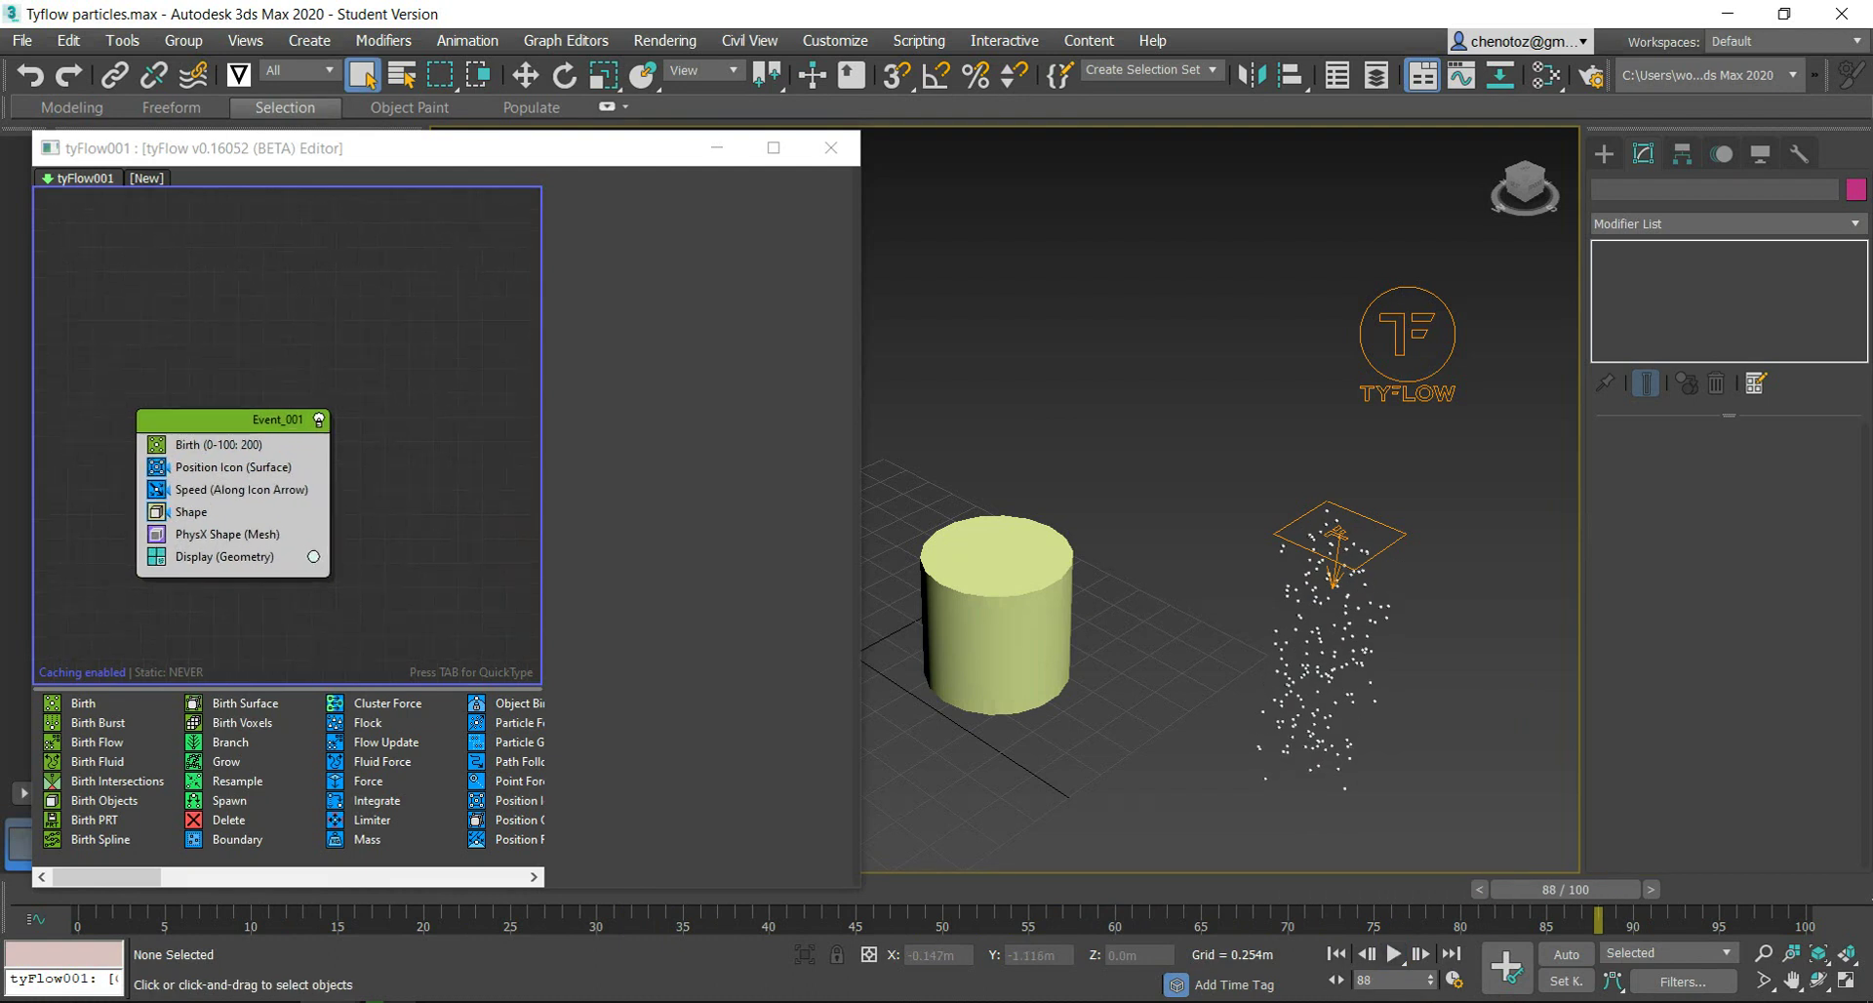
{"action": "left_click_drag", "start_coordinate": [224, 419], "coordinate": [195, 338]}
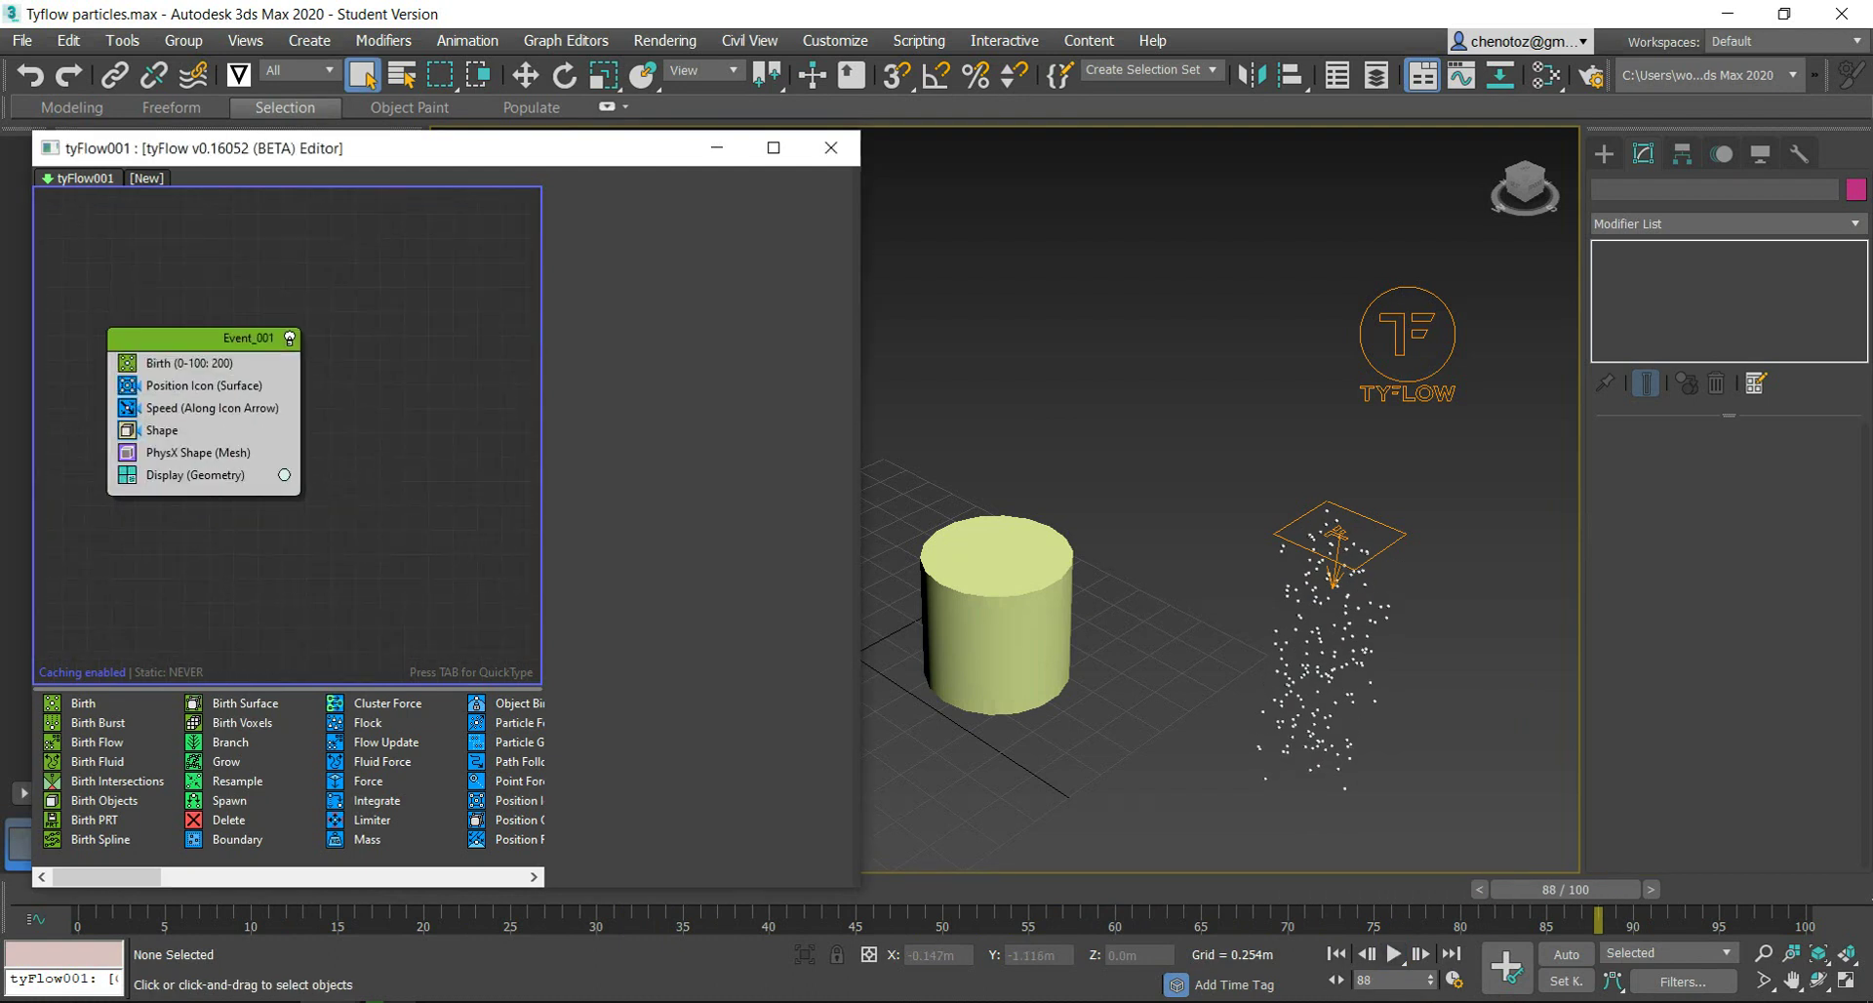
{"action": "scroll", "coordinate": [288, 770], "scroll_direction": "down", "scroll_amount": 5}
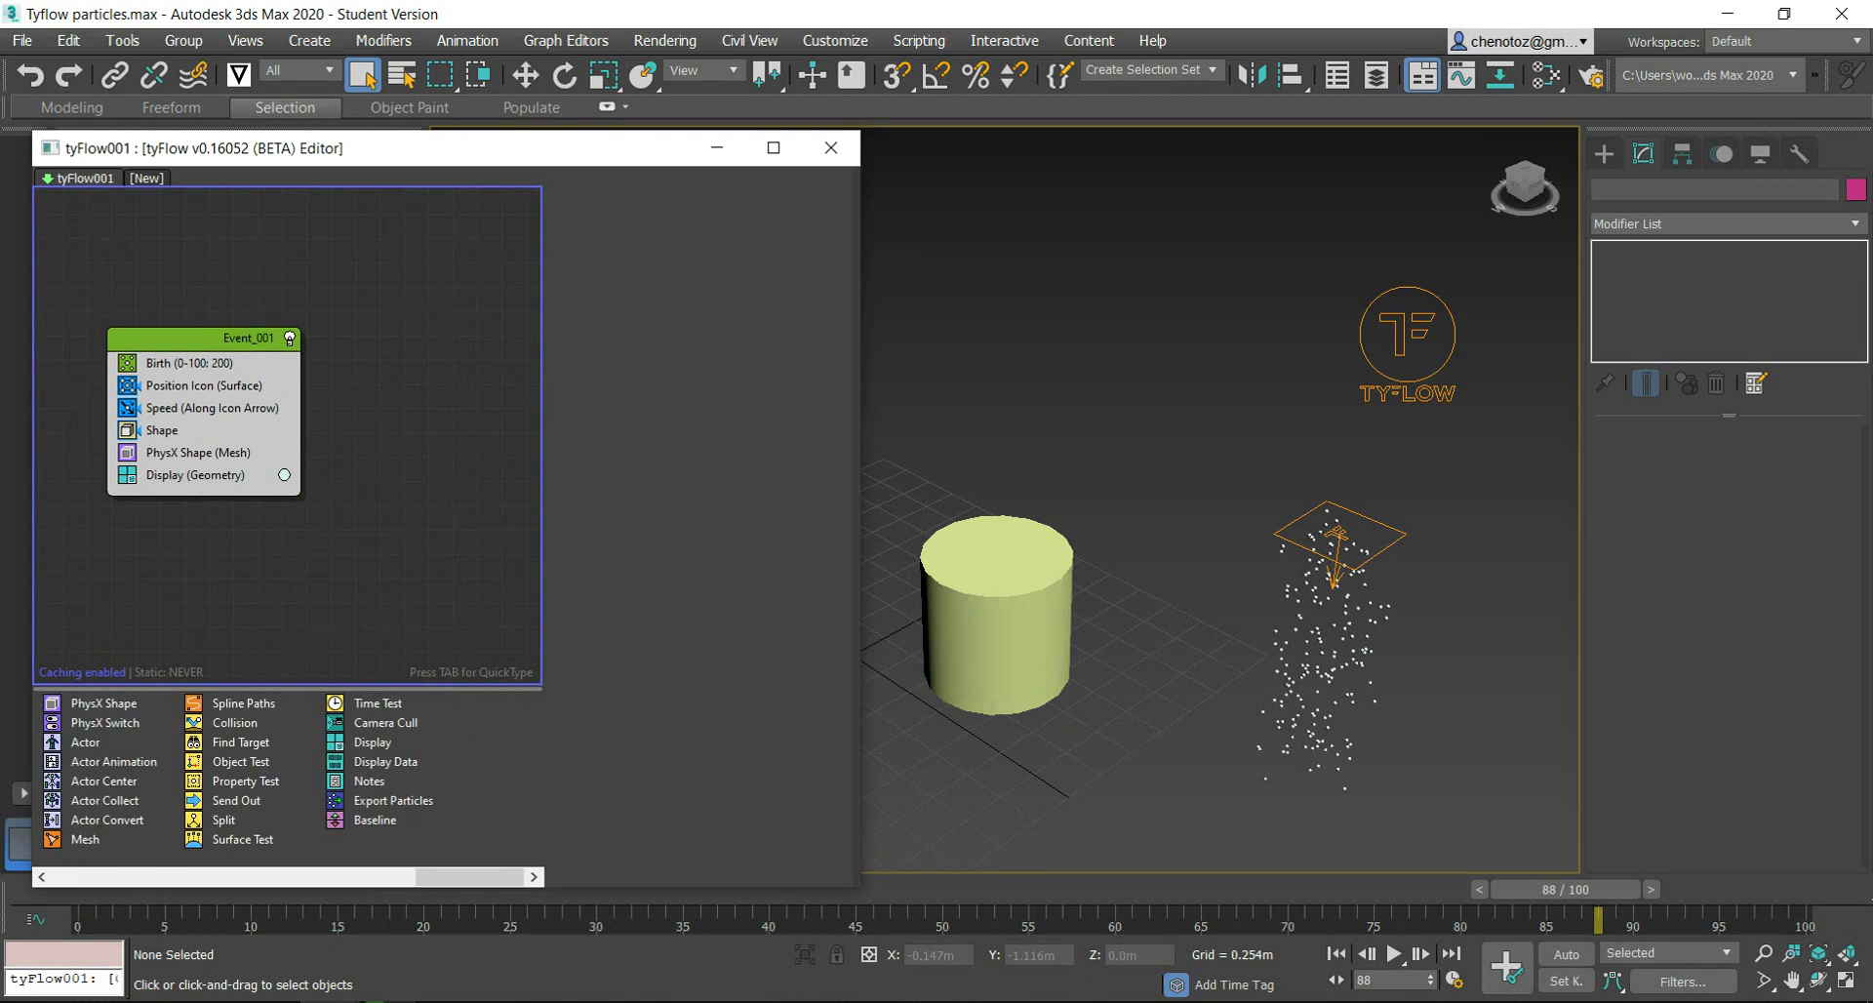
Step: Create Event_002 holding a Time Test for event age over 10±3
{"action": "left_click", "coordinate": [378, 703]}
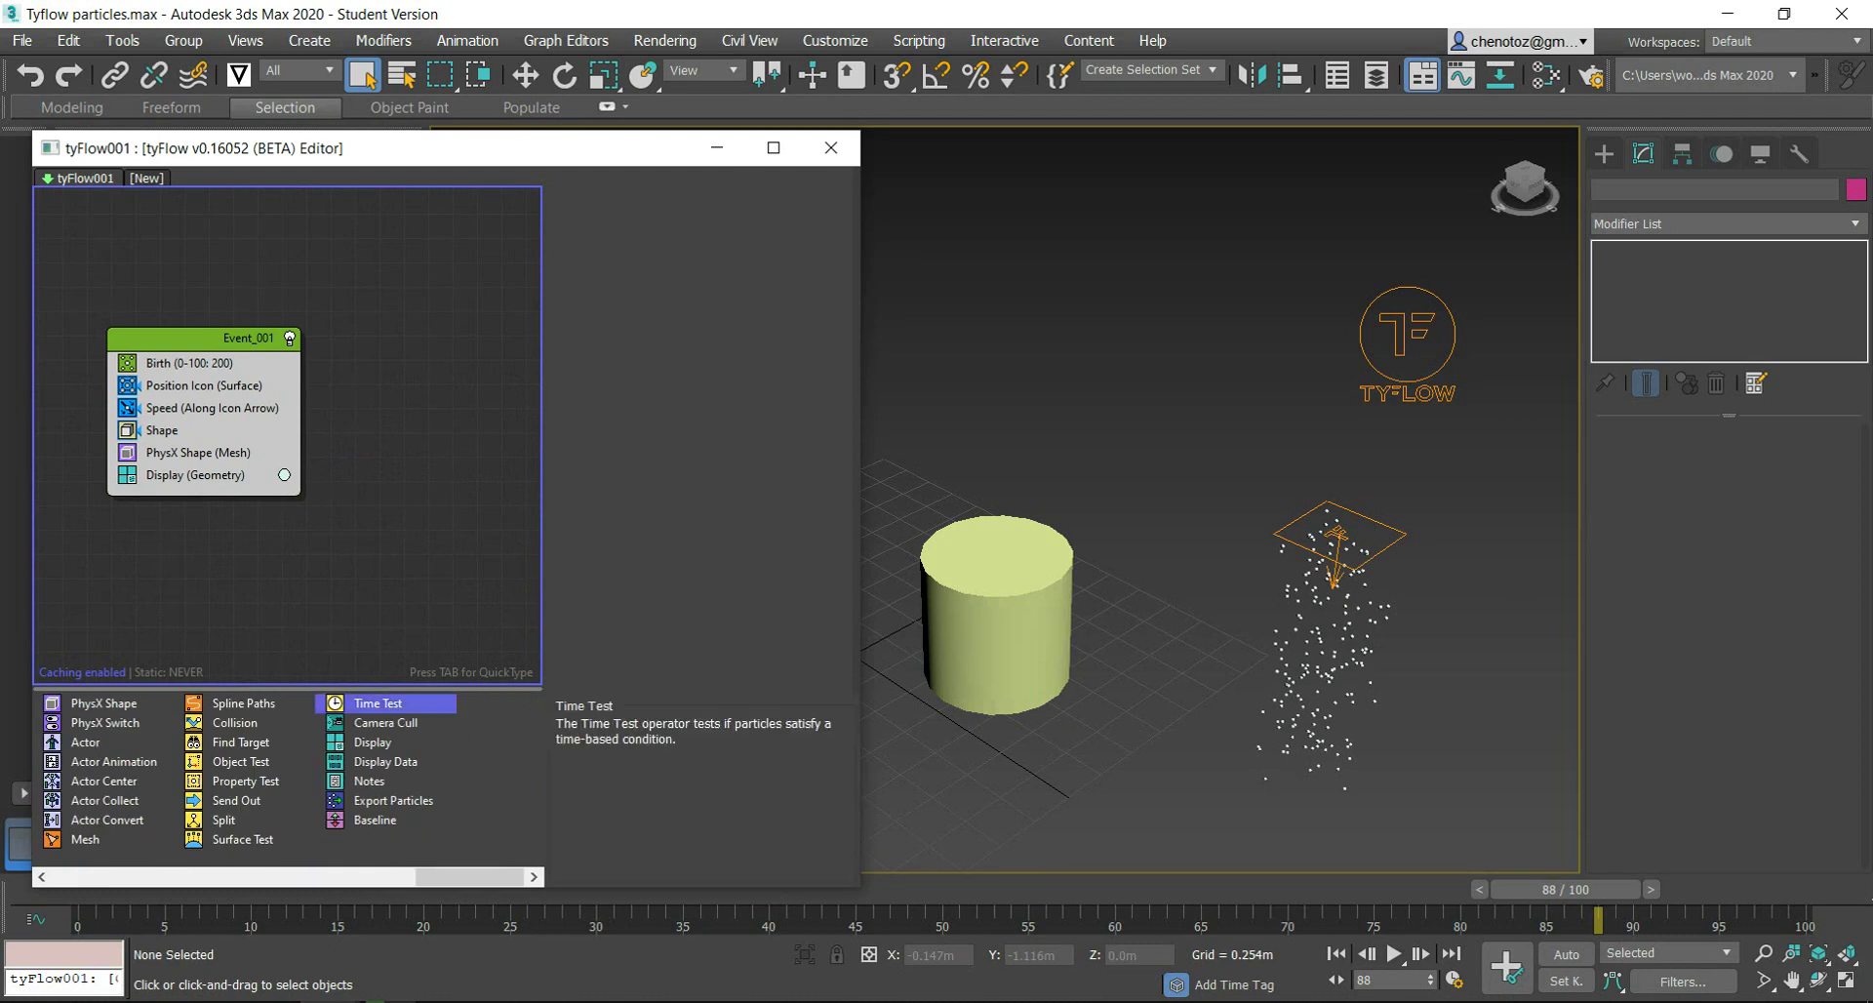
{"action": "left_click_drag", "start_coordinate": [379, 702], "coordinate": [459, 478]}
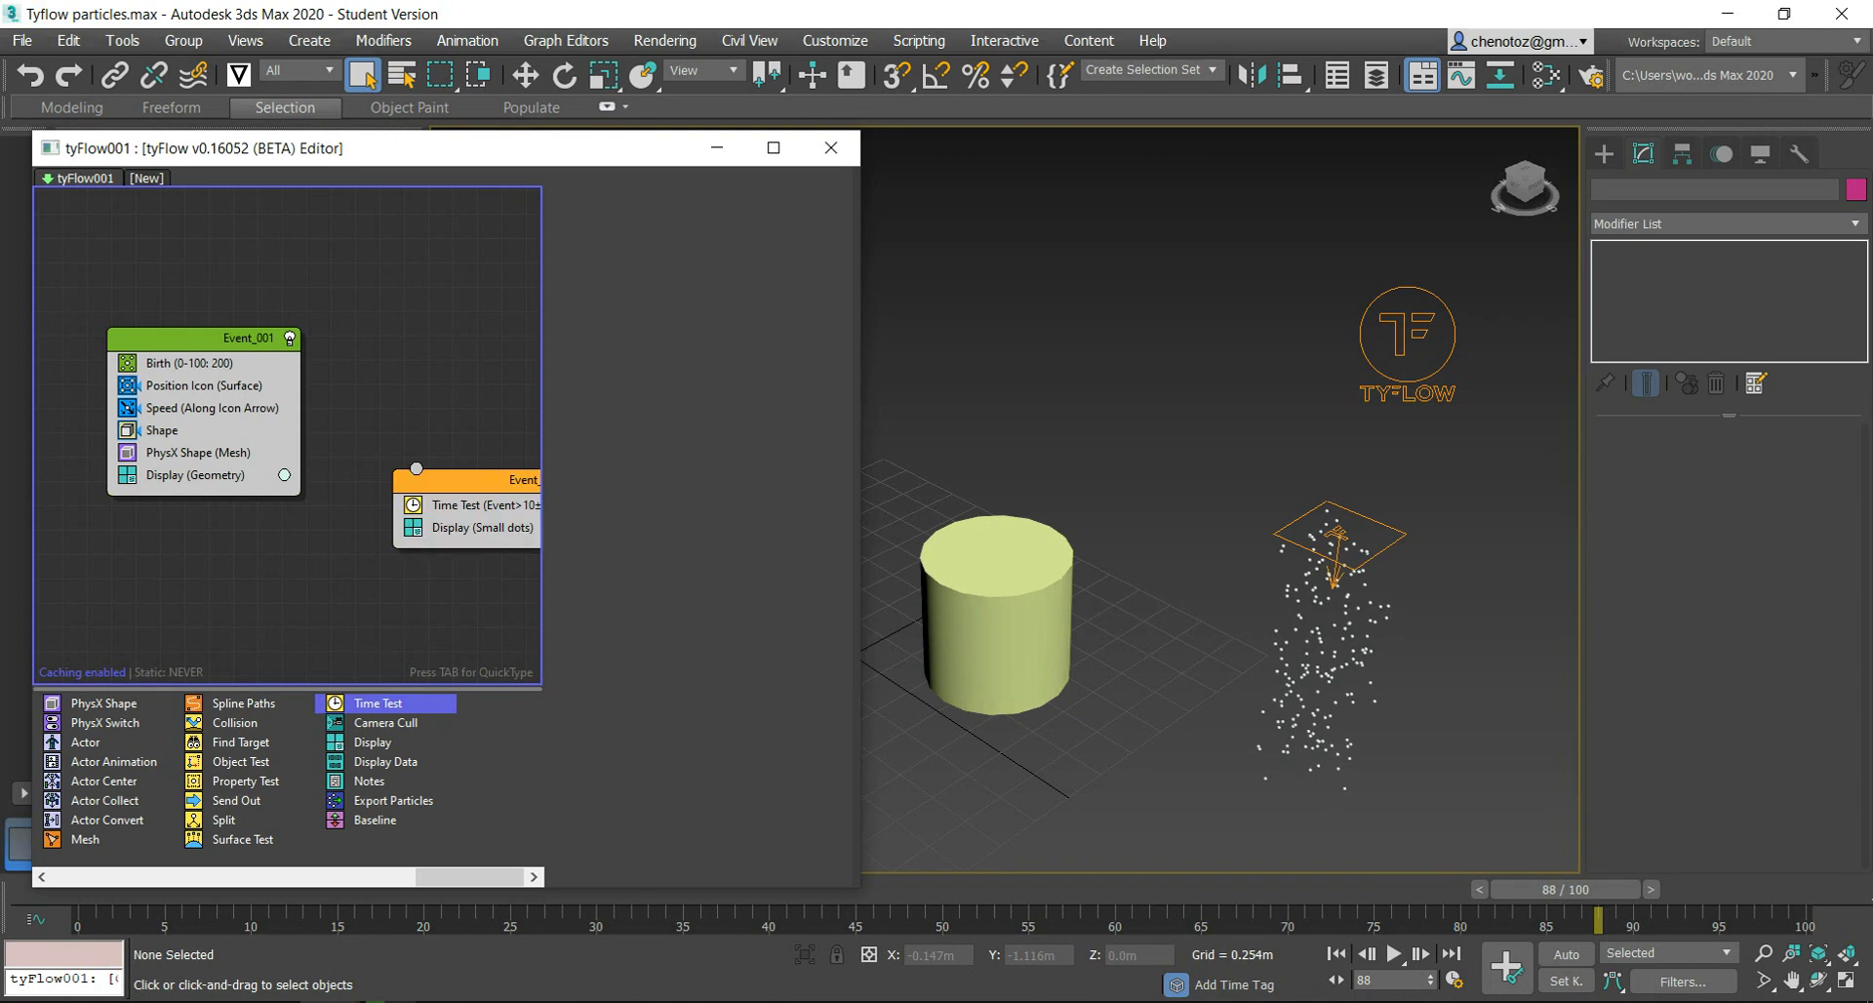
{"action": "scroll", "coordinate": [288, 429], "scroll_direction": "down", "scroll_amount": 2}
{"action": "scroll", "coordinate": [288, 430], "scroll_direction": "up", "scroll_amount": 2}
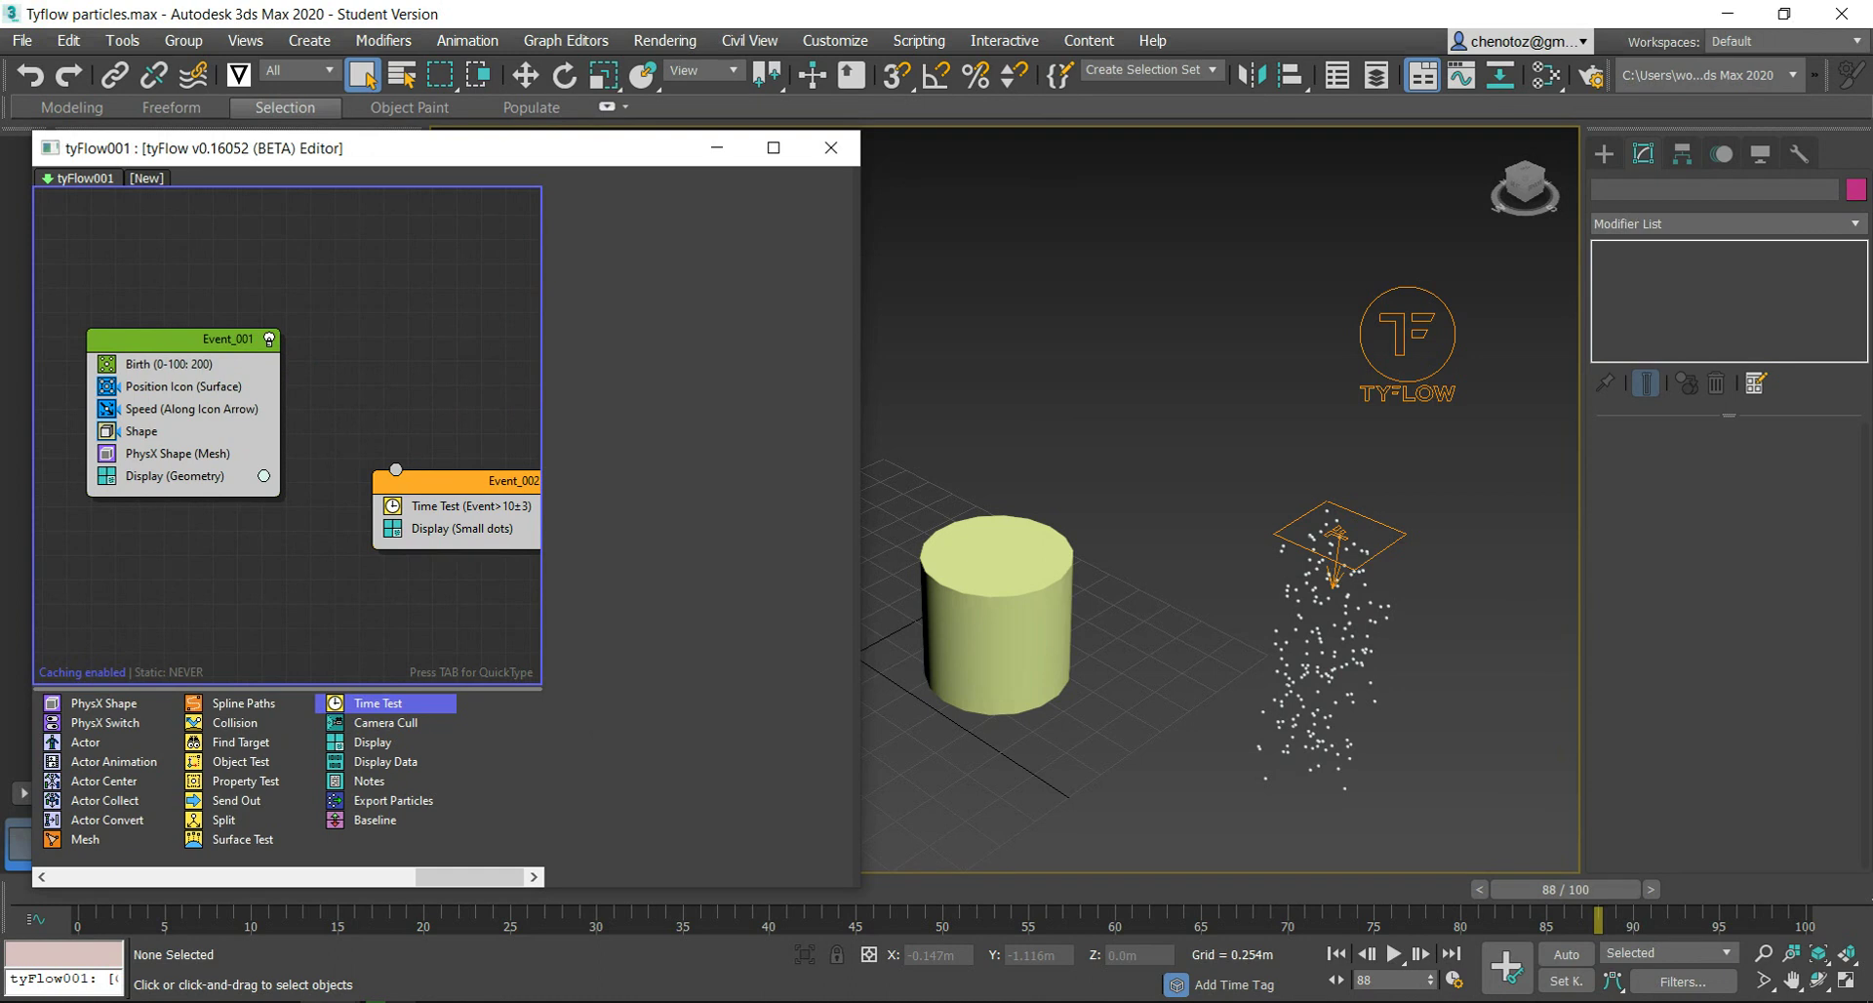
Step: Insert Send Out above Display in Event_001 and wire it into Event_002
{"action": "left_click", "coordinate": [236, 800]}
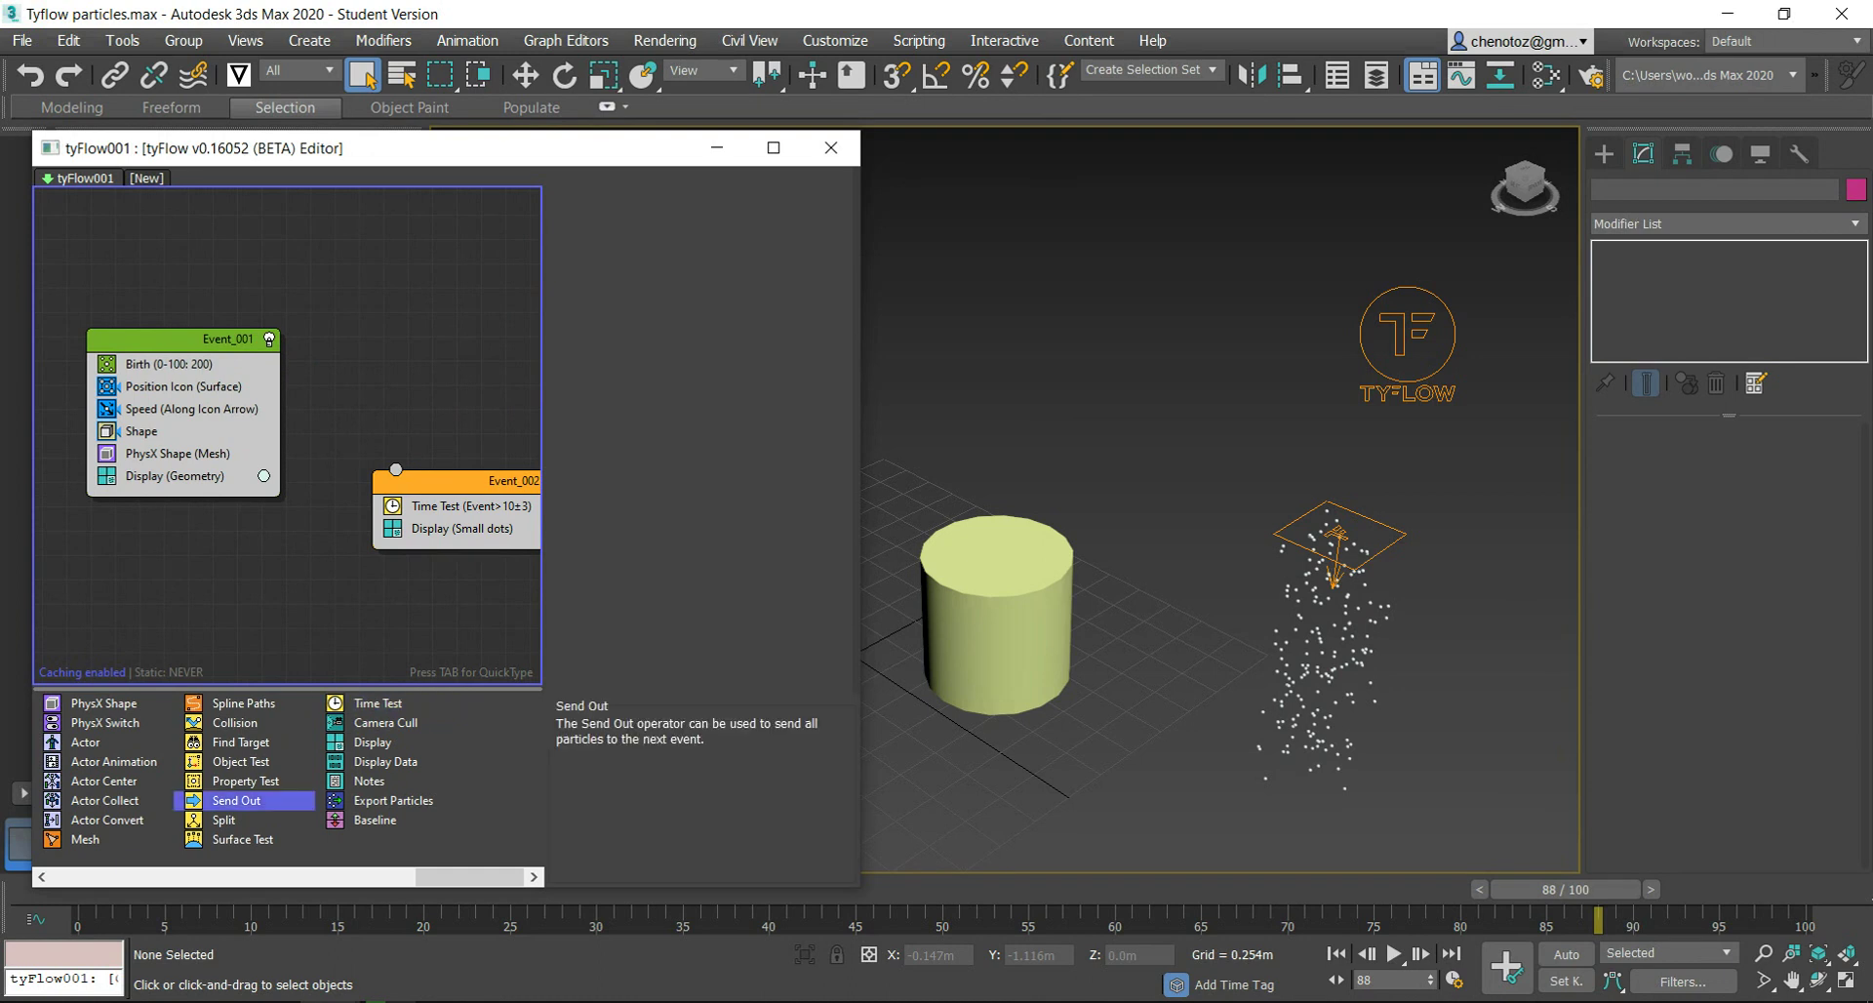
{"action": "left_click_drag", "start_coordinate": [236, 799], "coordinate": [185, 464]}
{"action": "left_click_drag", "start_coordinate": [185, 464], "coordinate": [185, 466]}
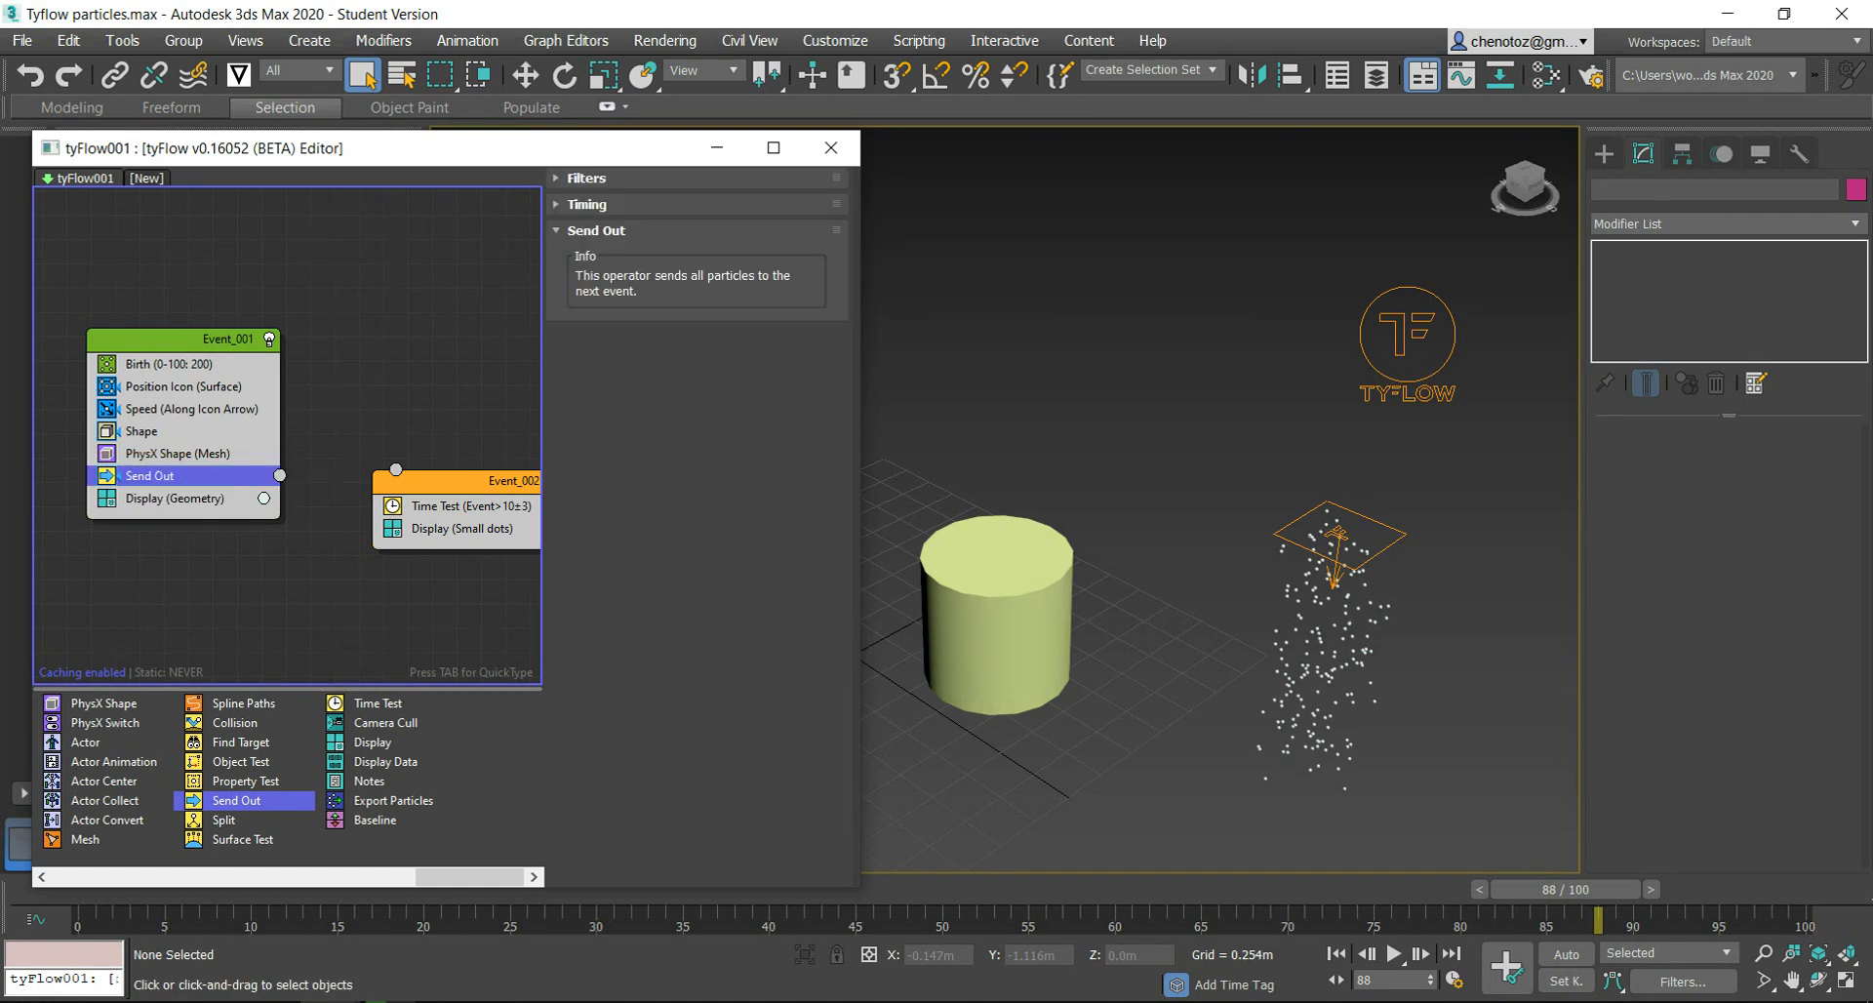
{"action": "left_click_drag", "start_coordinate": [279, 475], "coordinate": [395, 469]}
{"action": "left_click_drag", "start_coordinate": [396, 469], "coordinate": [395, 469]}
Step: Review the Time Test settings in Event_002
{"action": "left_click", "coordinate": [469, 506]}
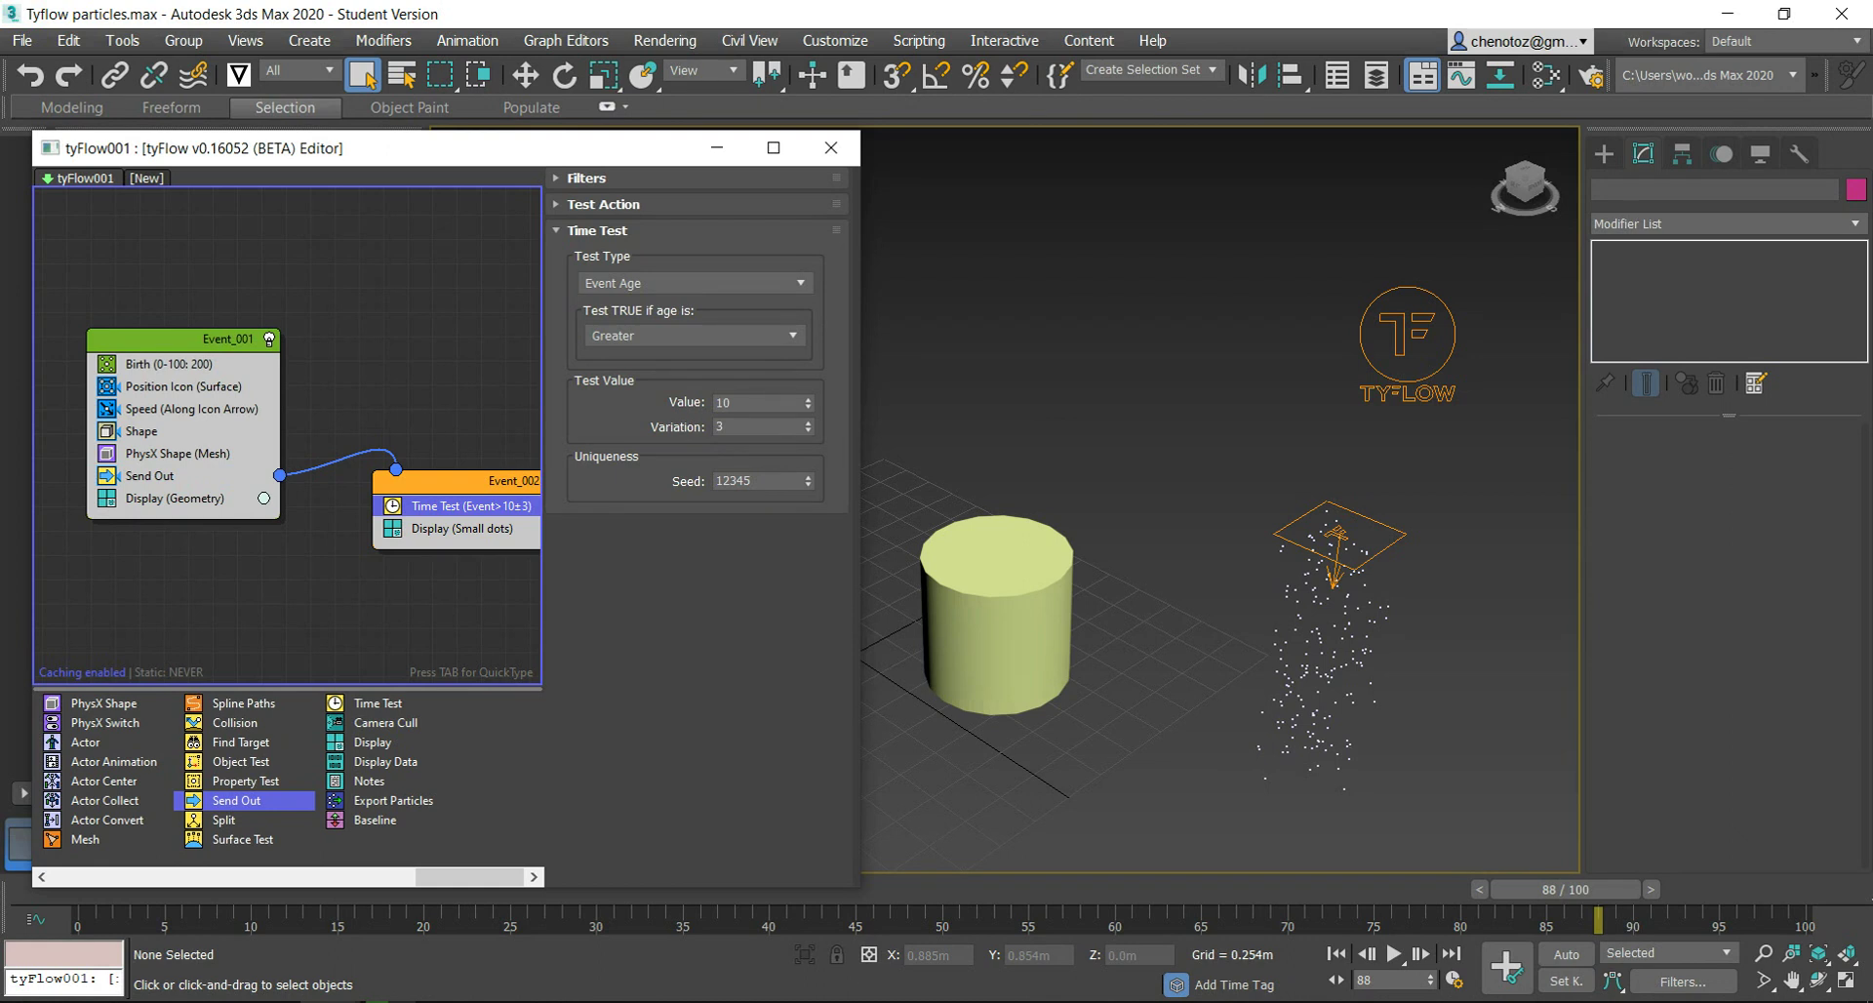
{"action": "key", "text": "Escape"}
{"action": "scroll", "coordinate": [287, 429], "scroll_direction": "down", "scroll_amount": 3}
{"action": "scroll", "coordinate": [288, 429], "scroll_direction": "down", "scroll_amount": 3}
{"action": "scroll", "coordinate": [288, 429], "scroll_direction": "up", "scroll_amount": 5}
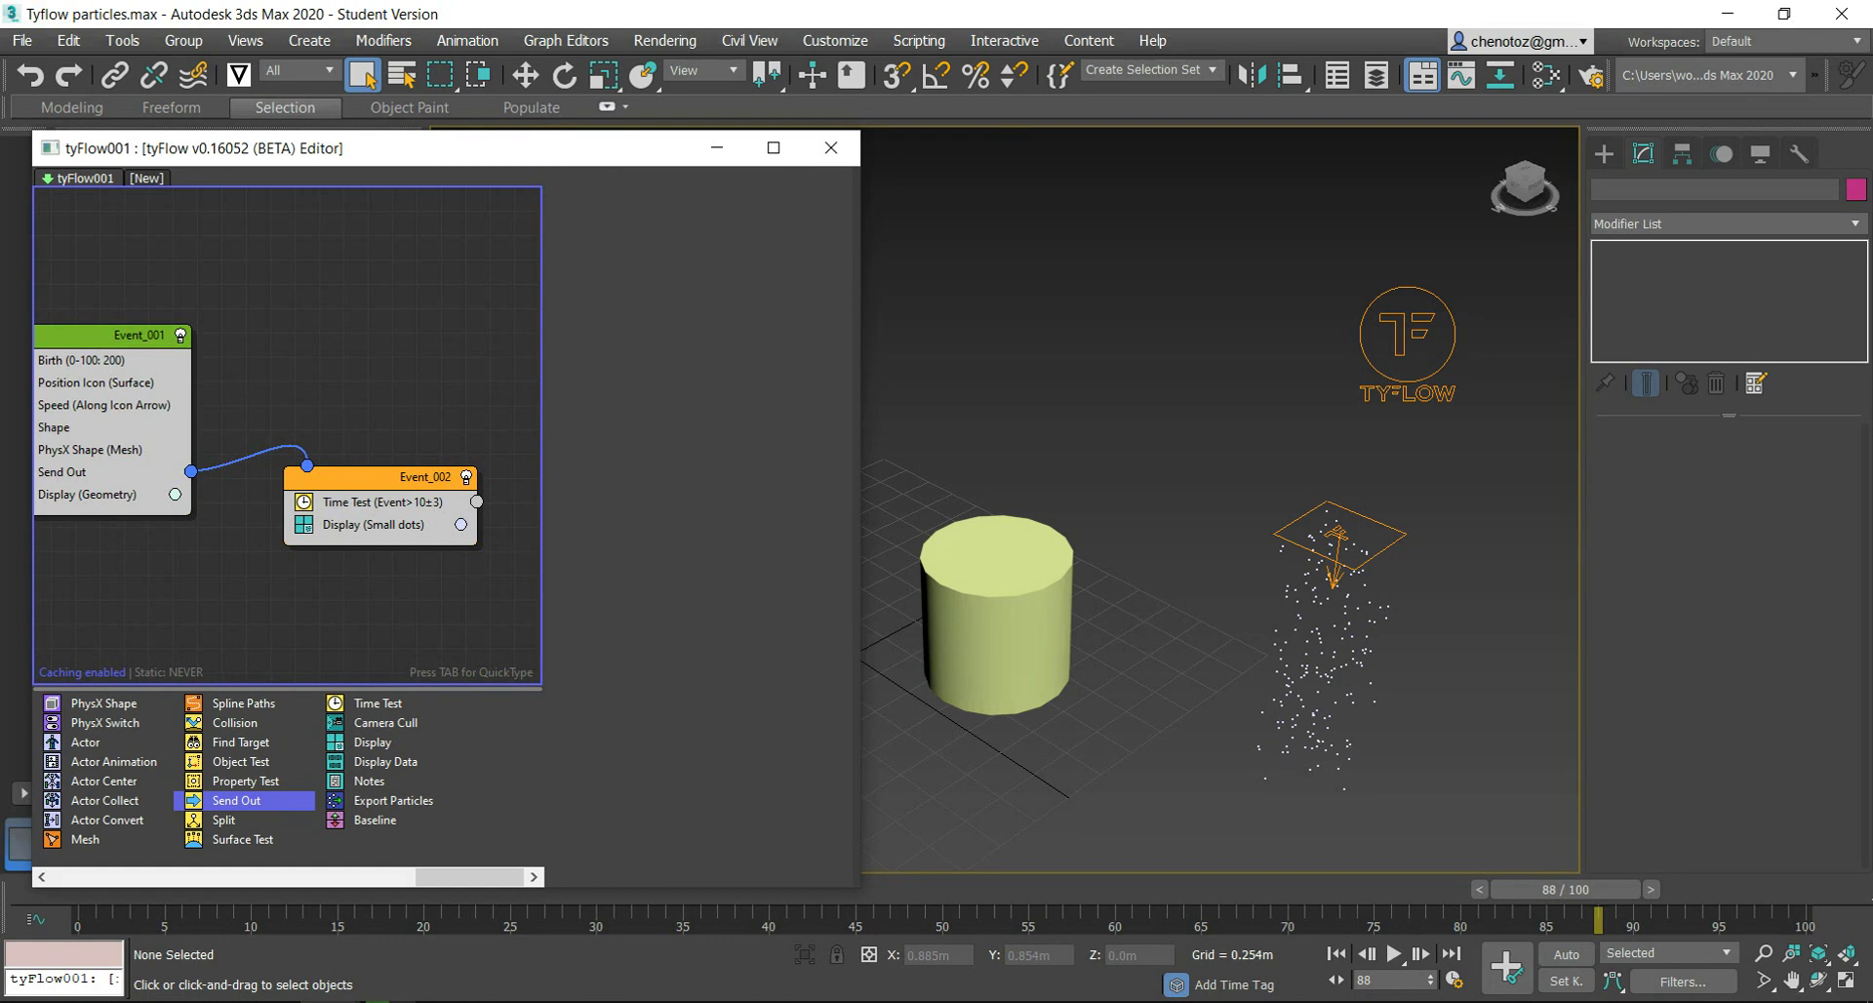
{"action": "scroll", "coordinate": [165, 410], "scroll_direction": "down", "scroll_amount": 1}
{"action": "scroll", "coordinate": [300, 383], "scroll_direction": "up", "scroll_amount": 1}
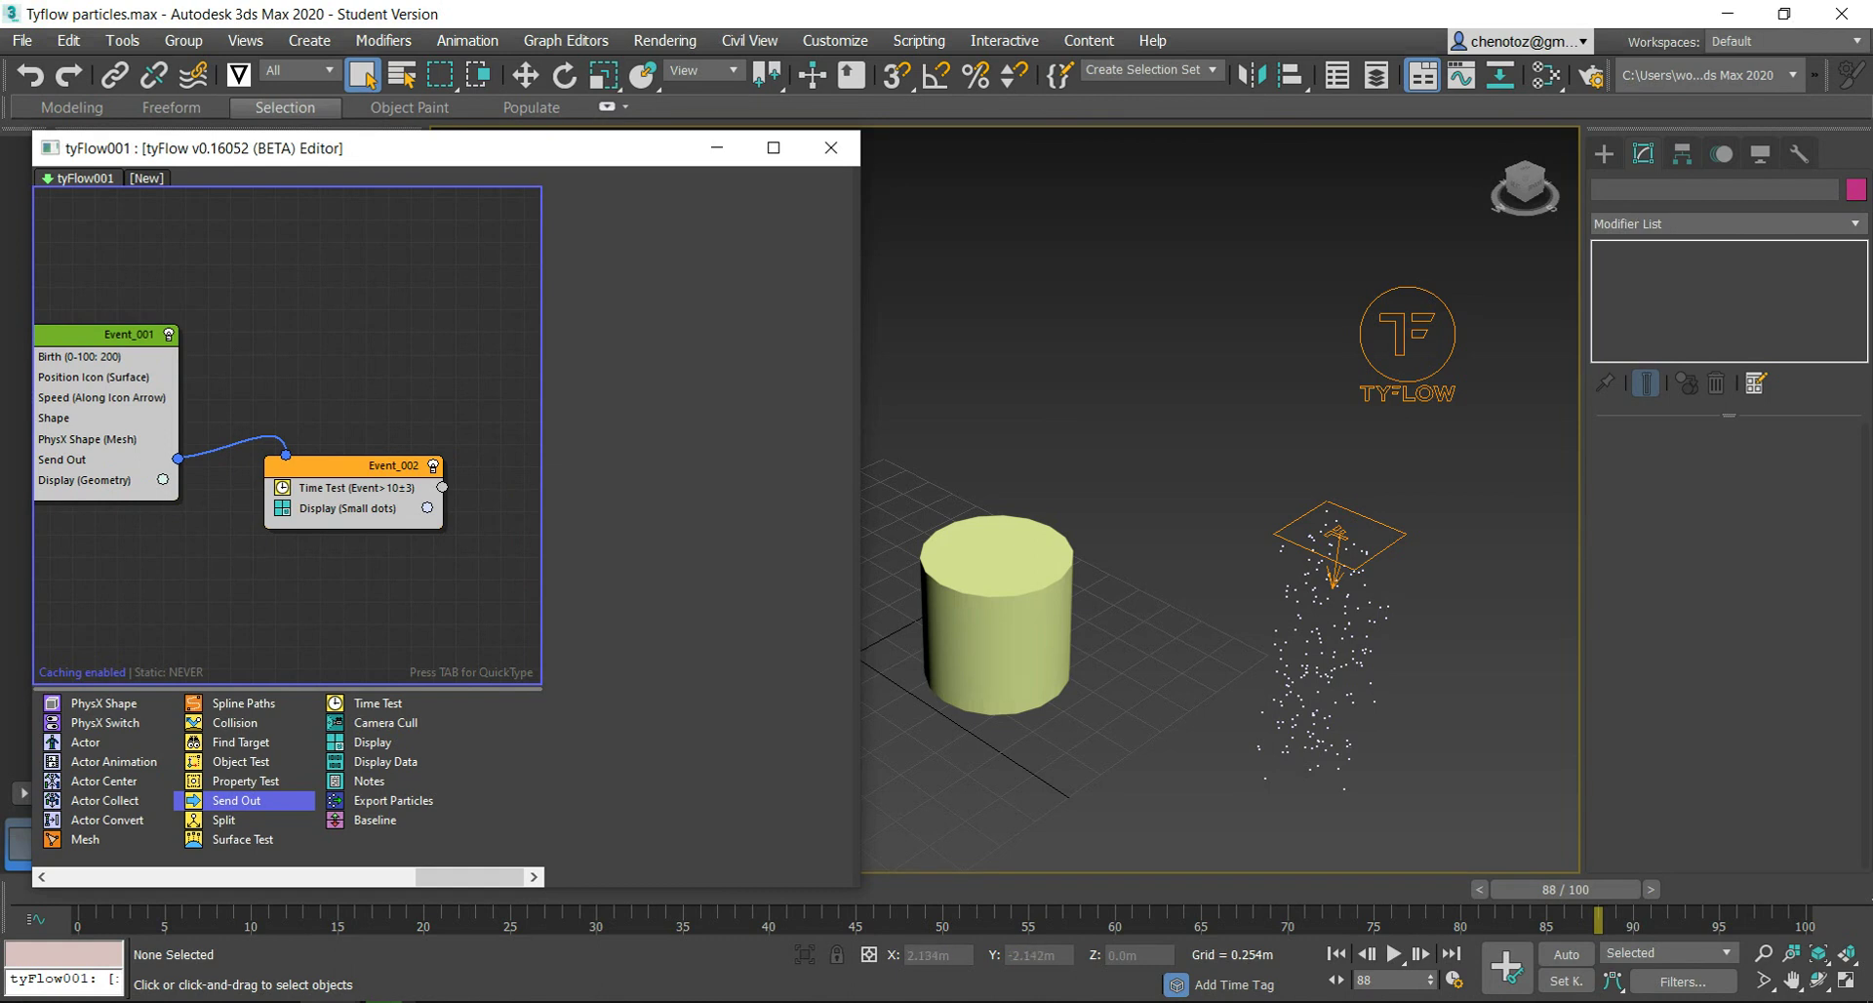
Step: Orbit the view to bring the green box beside the cylinder, then scroll the operator list to Find Target
{"action": "middle_click_drag", "start_coordinate": [1122, 585], "coordinate": [1210, 571], "text": "alt"}
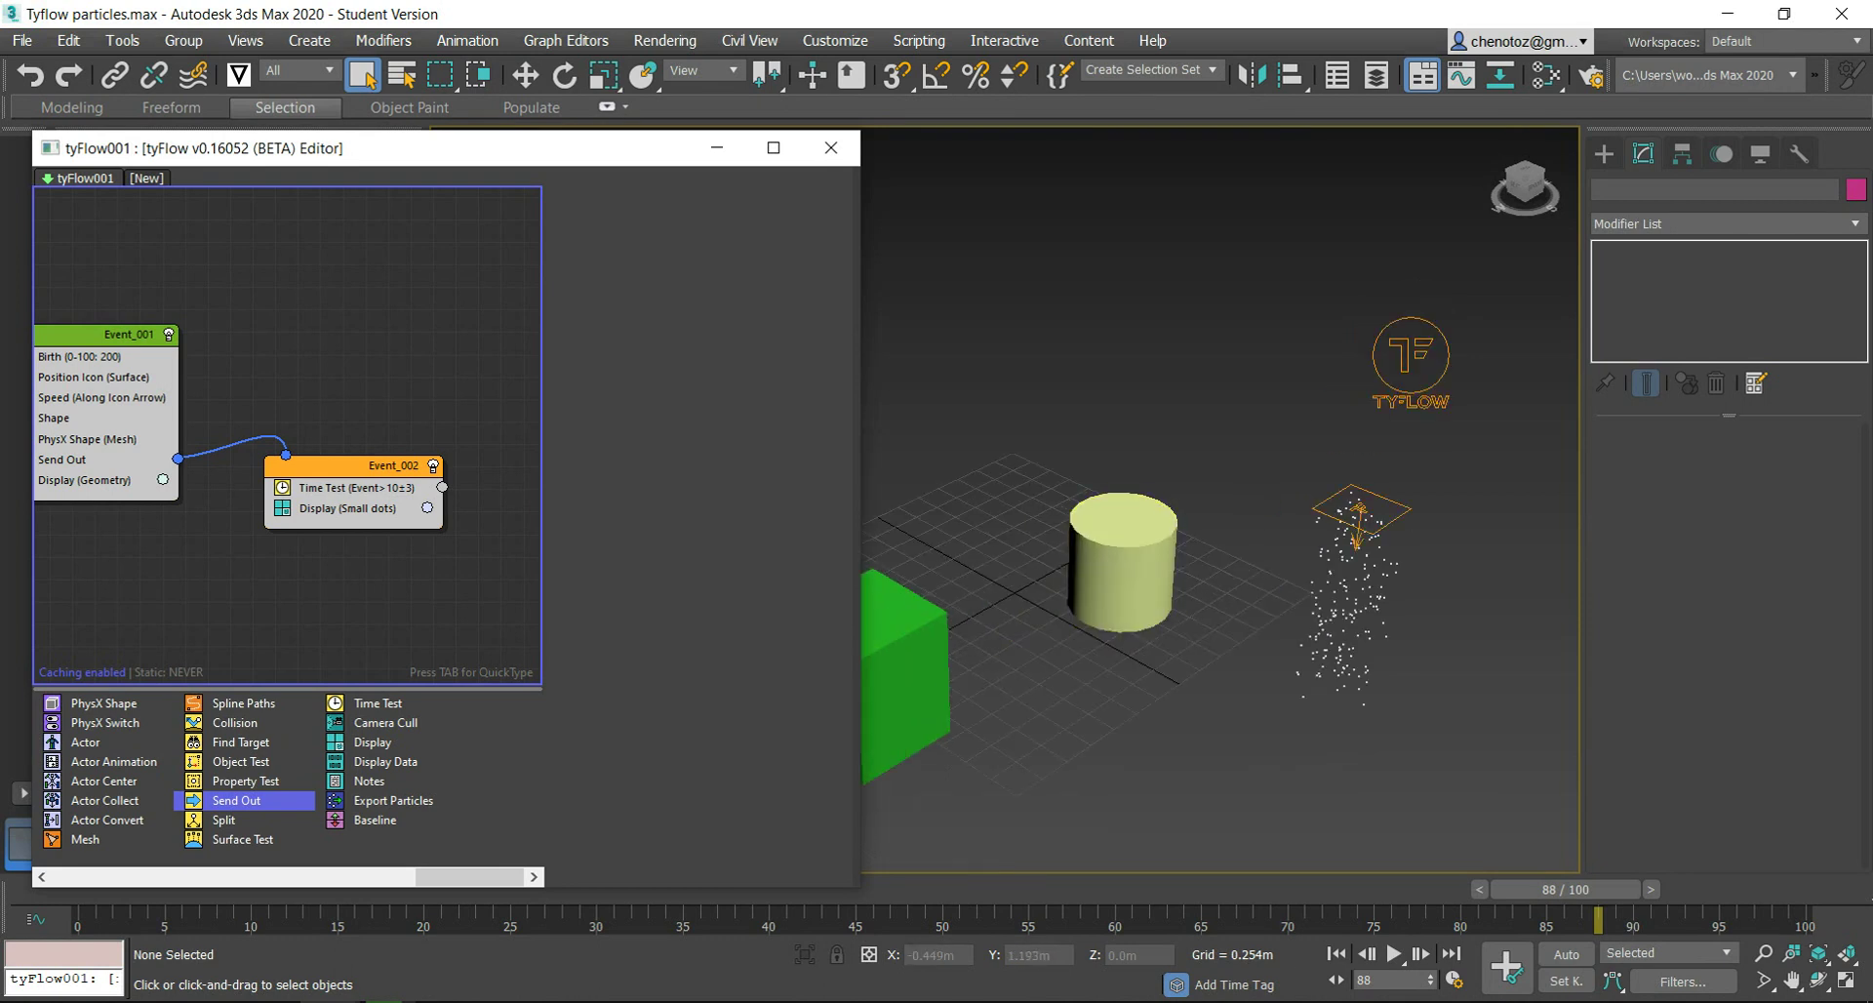
{"action": "scroll", "coordinate": [288, 771], "scroll_direction": "up", "scroll_amount": 2}
{"action": "scroll", "coordinate": [288, 771], "scroll_direction": "up", "scroll_amount": 1}
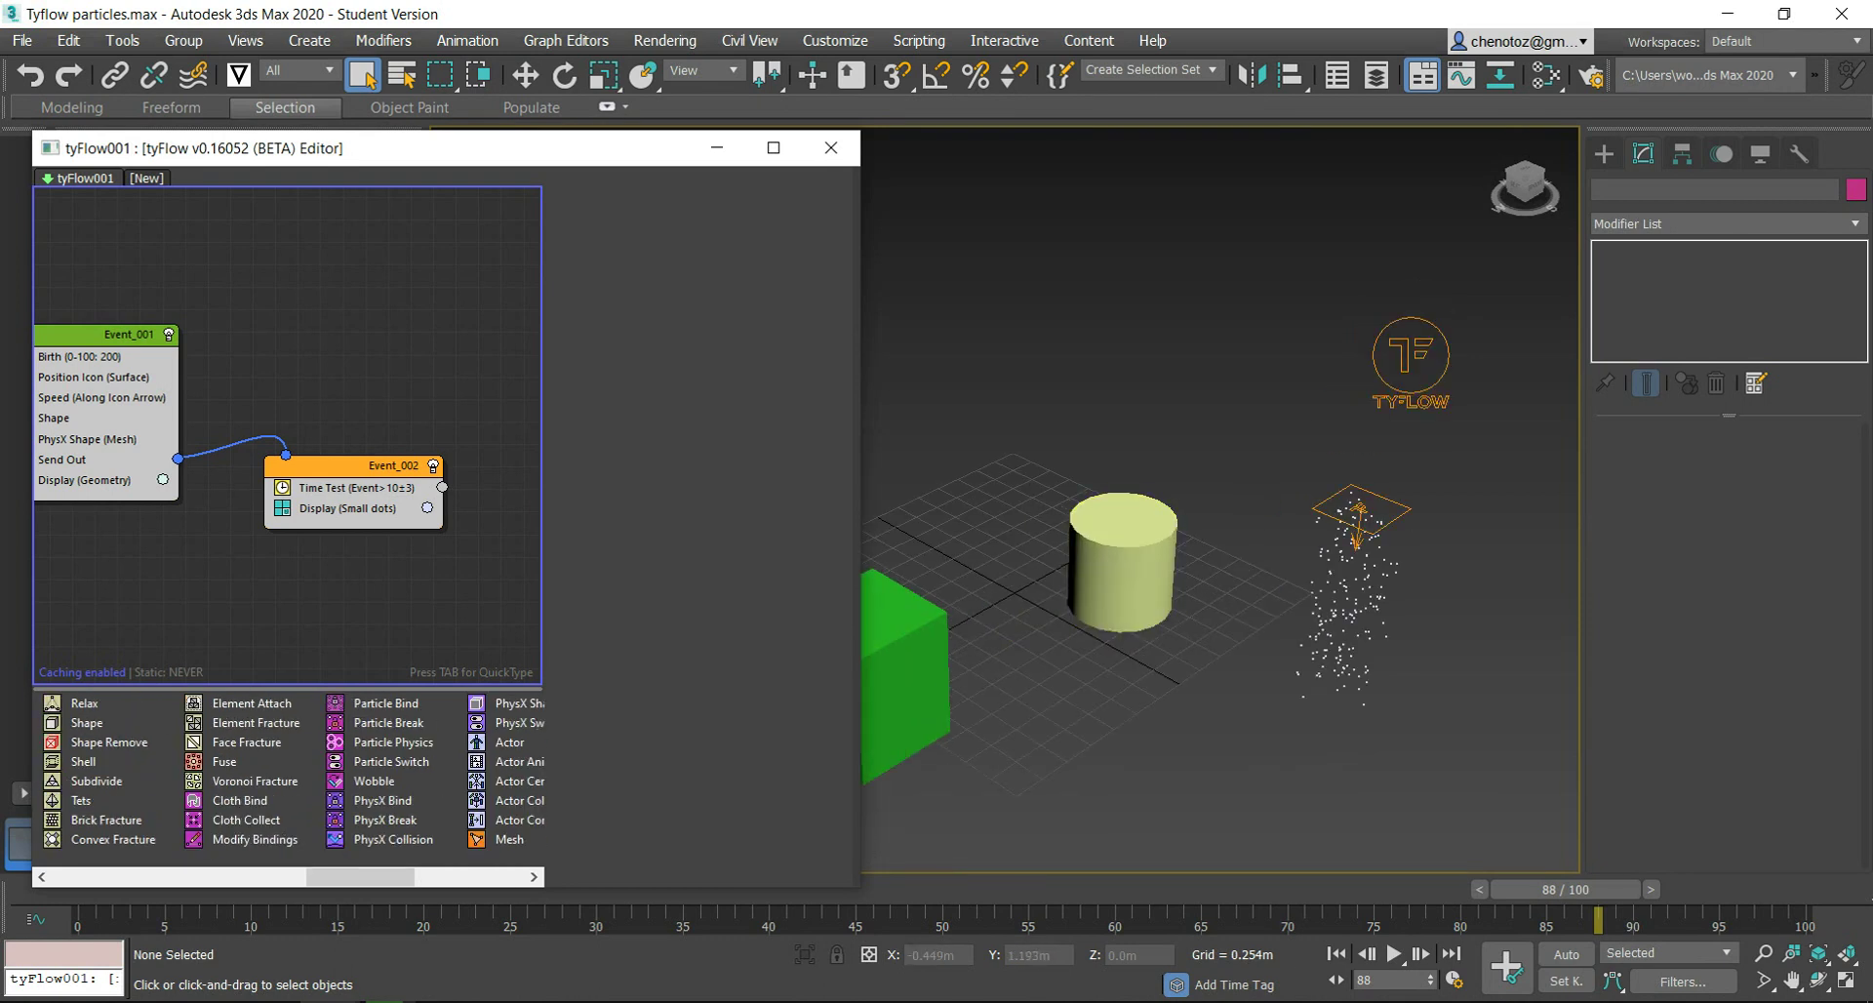
{"action": "scroll", "coordinate": [288, 771], "scroll_direction": "up", "scroll_amount": 3}
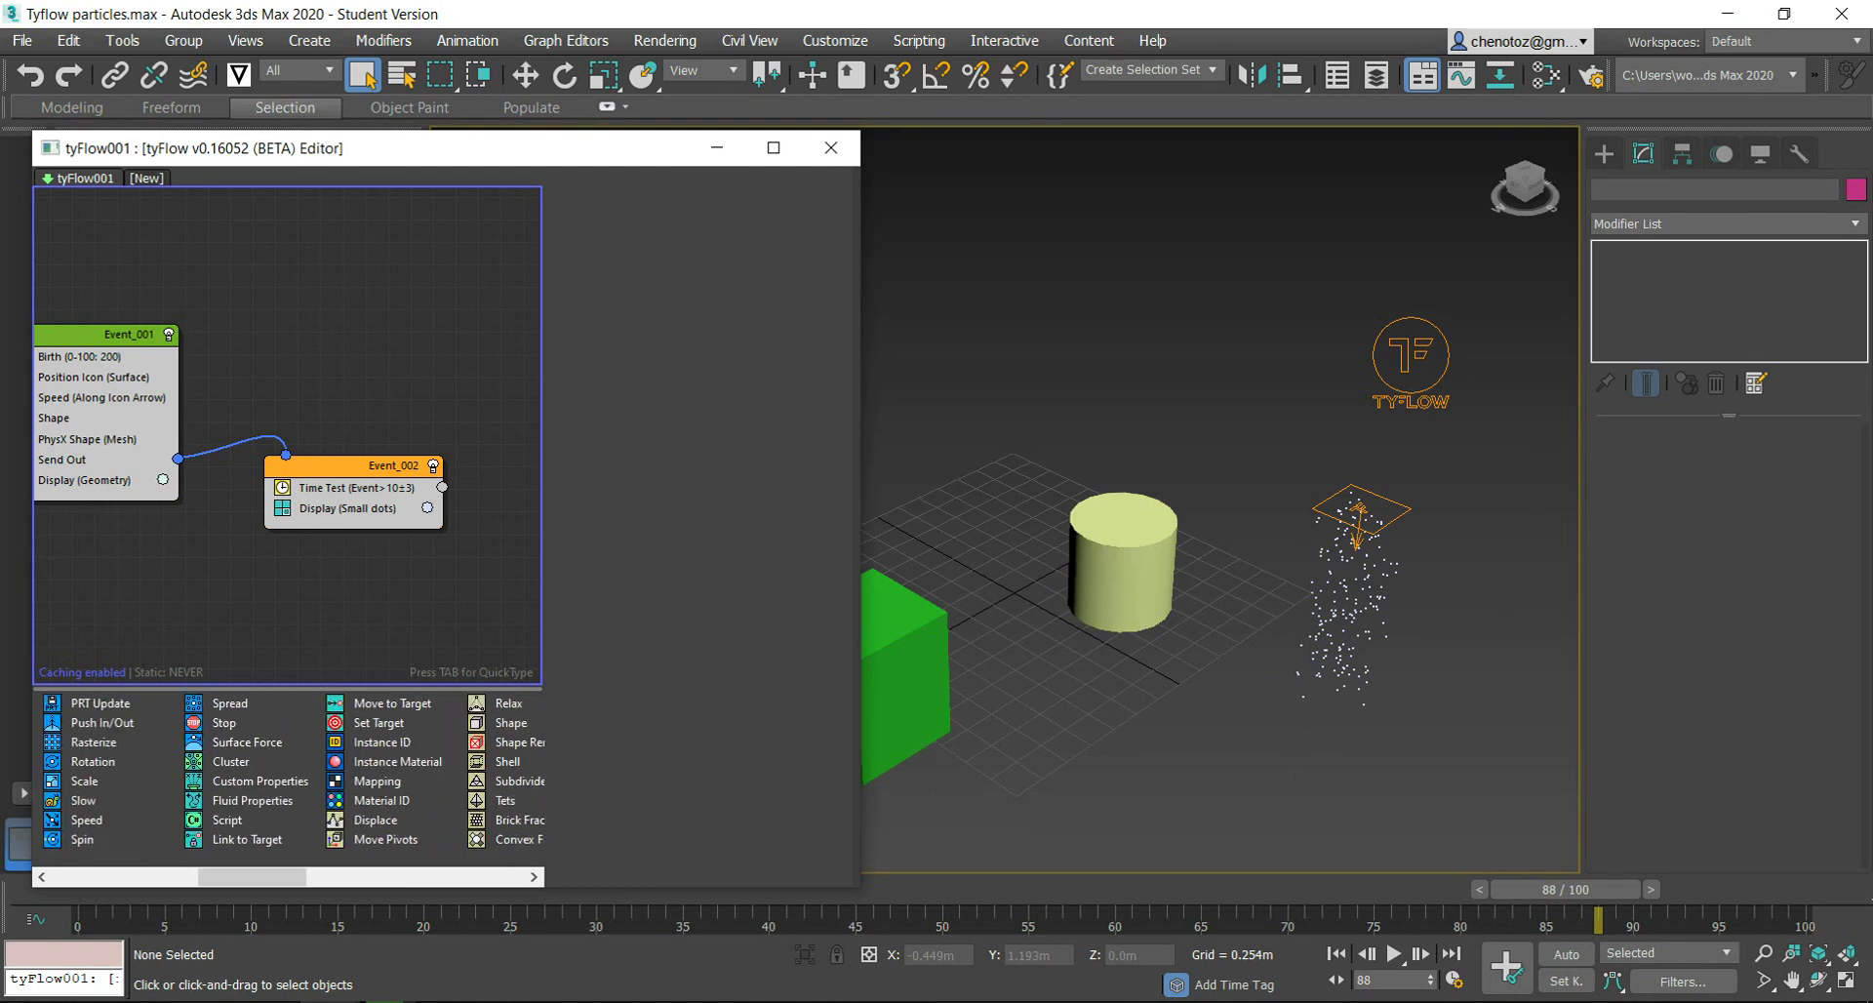
{"action": "scroll", "coordinate": [288, 771], "scroll_direction": "up", "scroll_amount": 1}
{"action": "scroll", "coordinate": [288, 771], "scroll_direction": "down", "scroll_amount": 1}
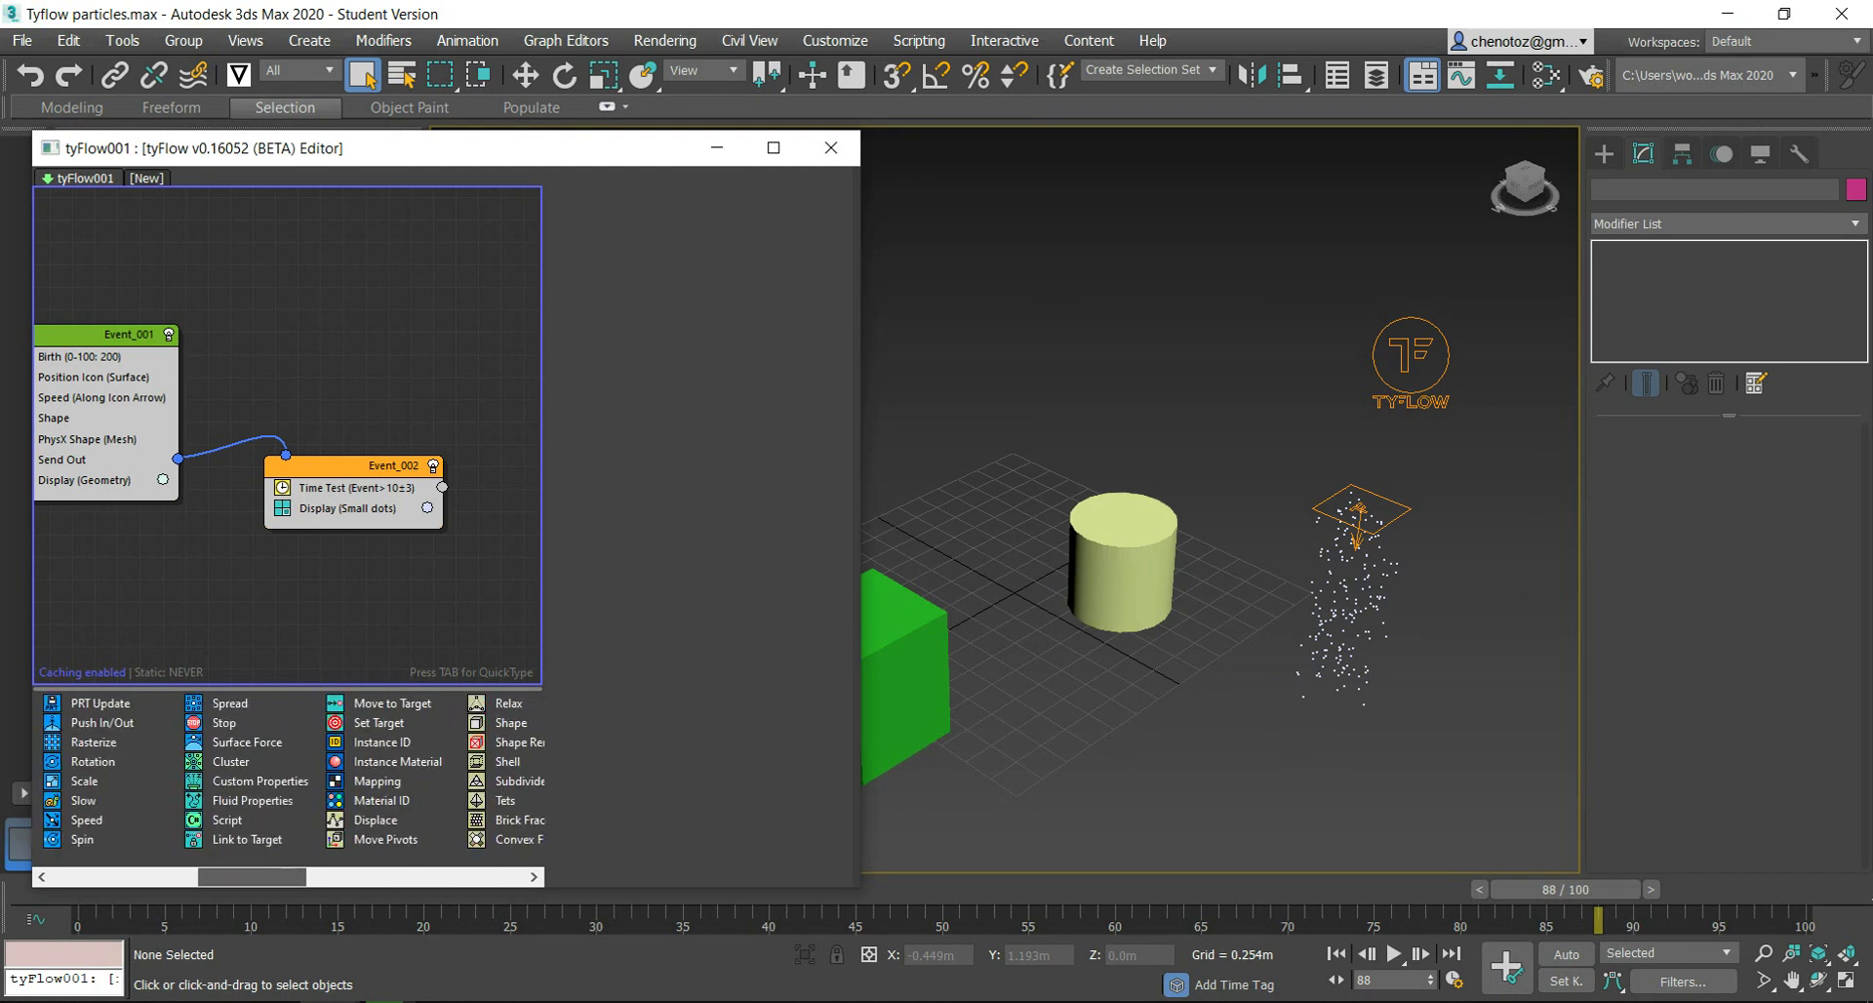
{"action": "scroll", "coordinate": [288, 770], "scroll_direction": "up", "scroll_amount": 1}
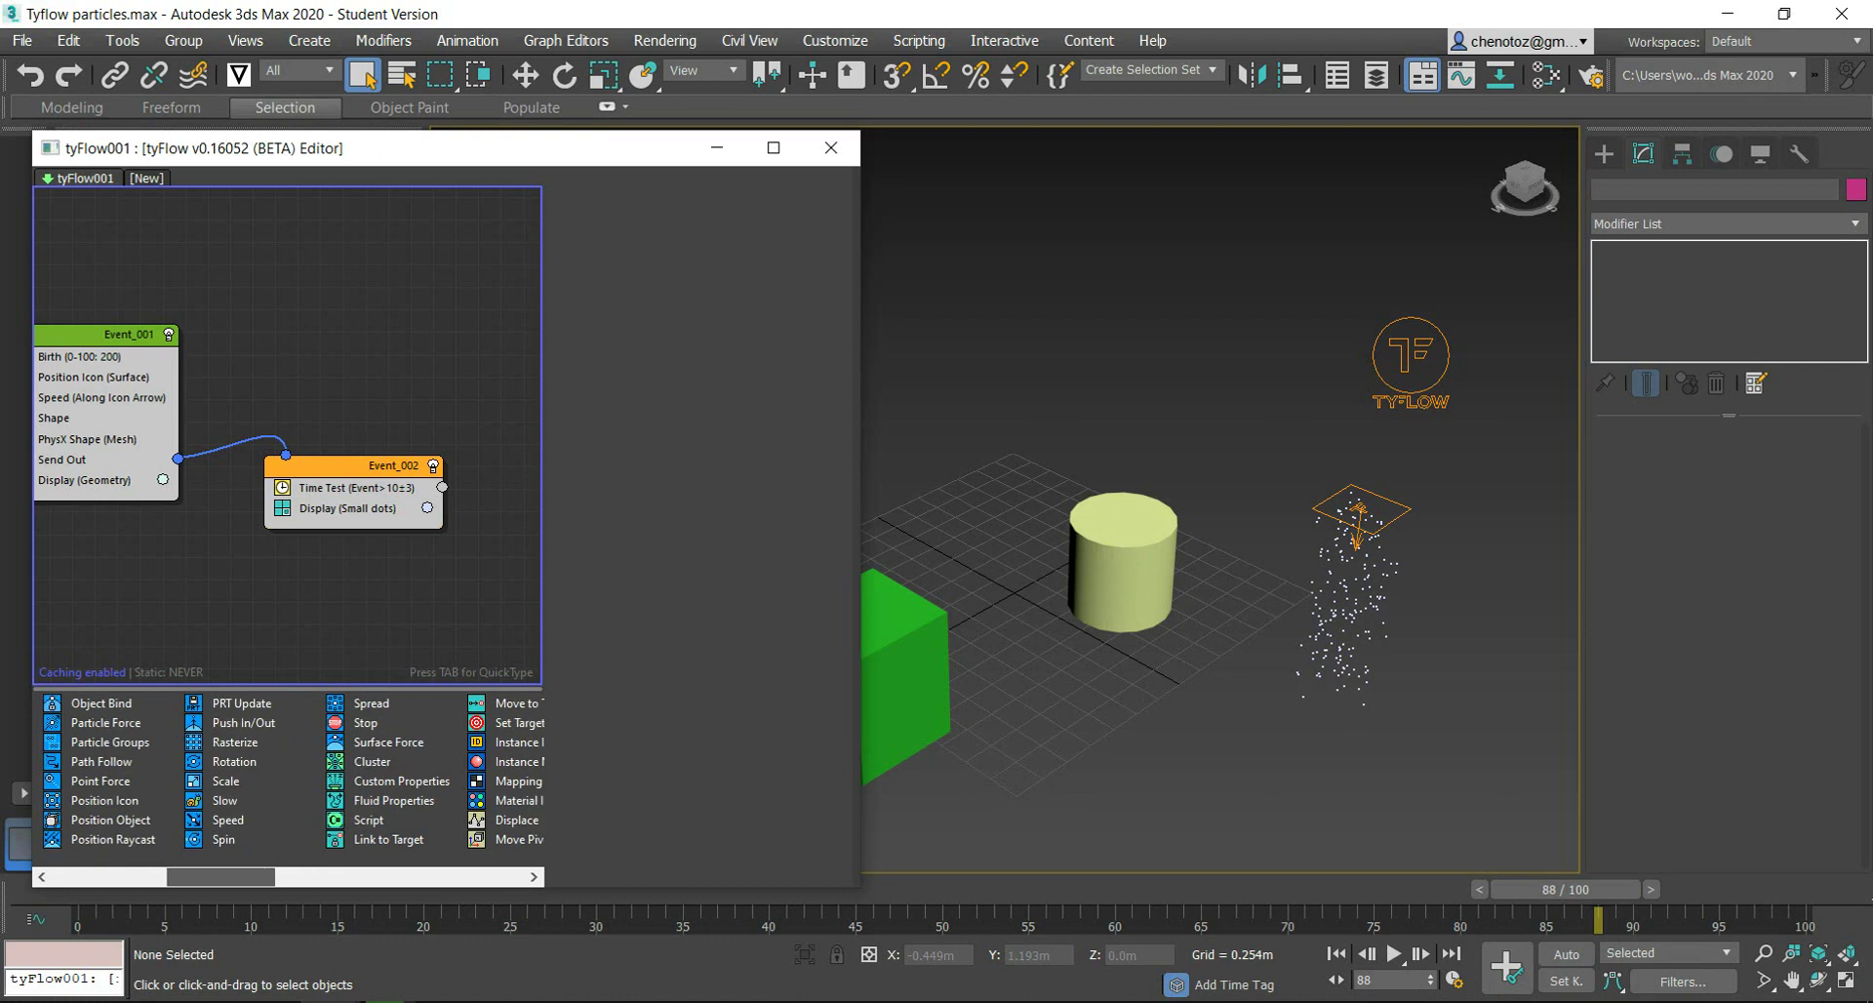
{"action": "scroll", "coordinate": [288, 771], "scroll_direction": "up", "scroll_amount": 1}
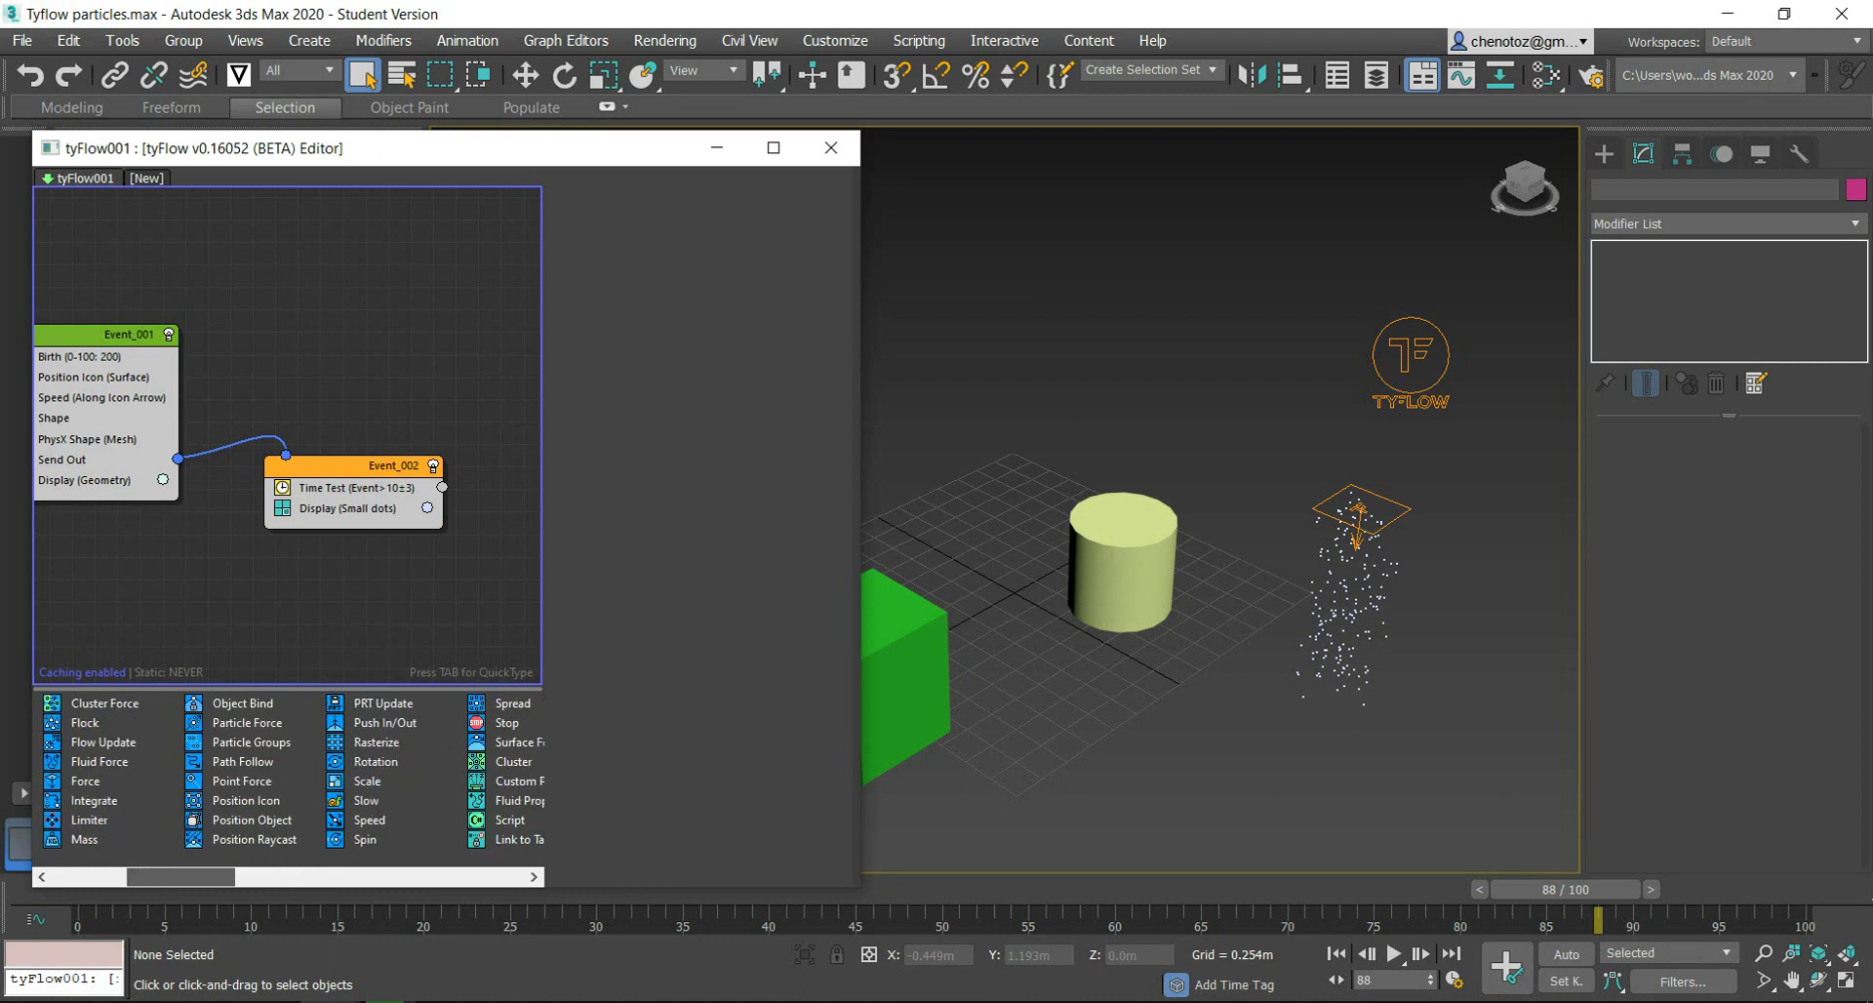
{"action": "scroll", "coordinate": [349, 810], "scroll_direction": "down", "scroll_amount": 3}
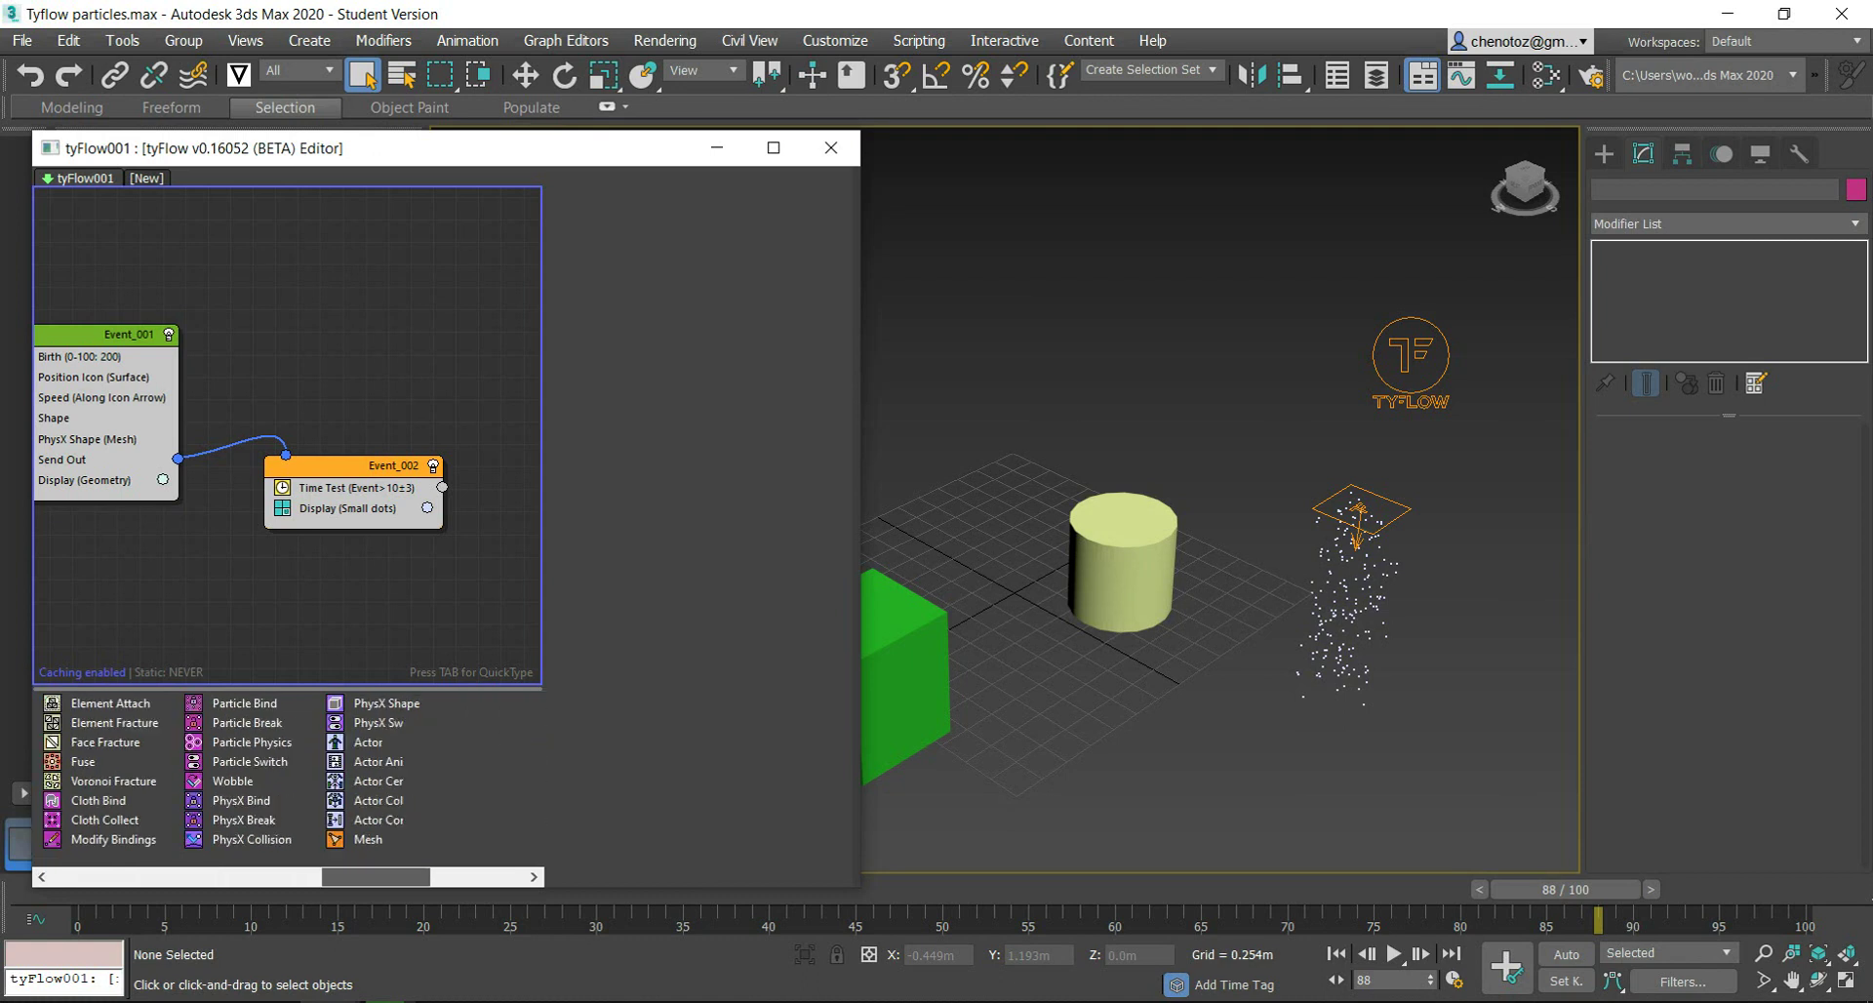
{"action": "scroll", "coordinate": [349, 810], "scroll_direction": "down", "scroll_amount": 2}
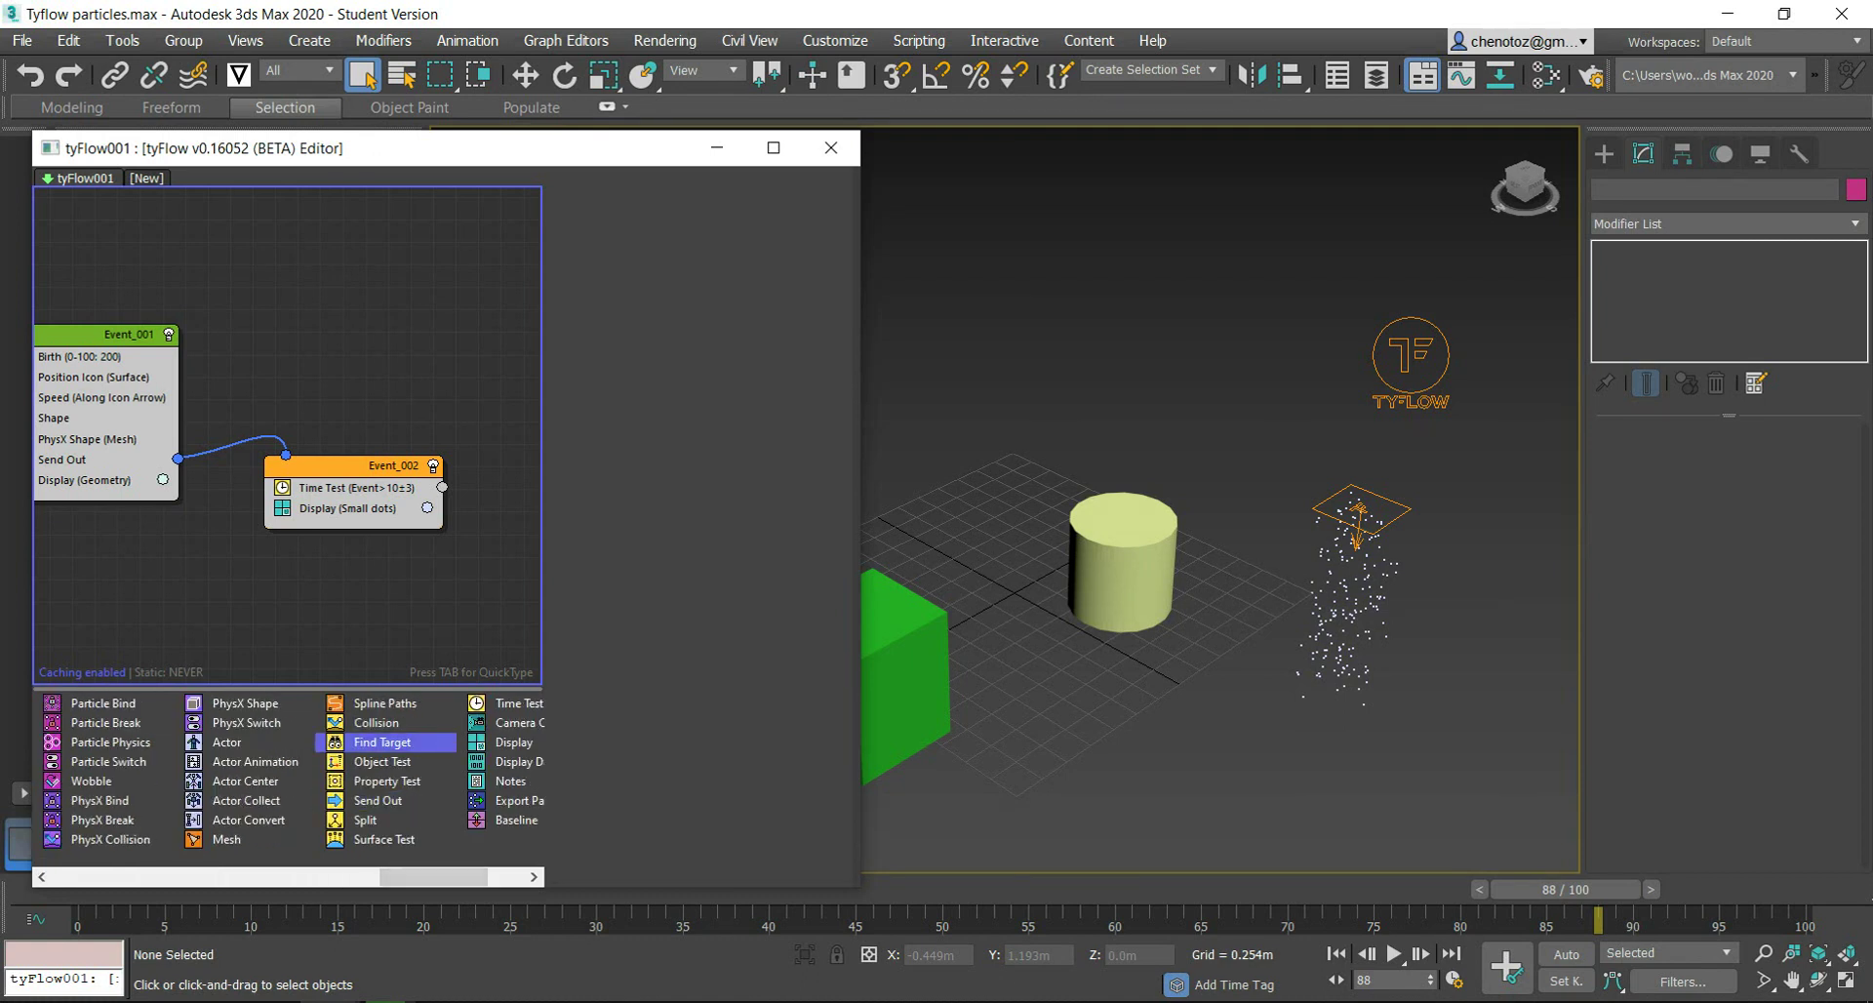
{"action": "scroll", "coordinate": [283, 439], "scroll_direction": "up", "scroll_amount": 1}
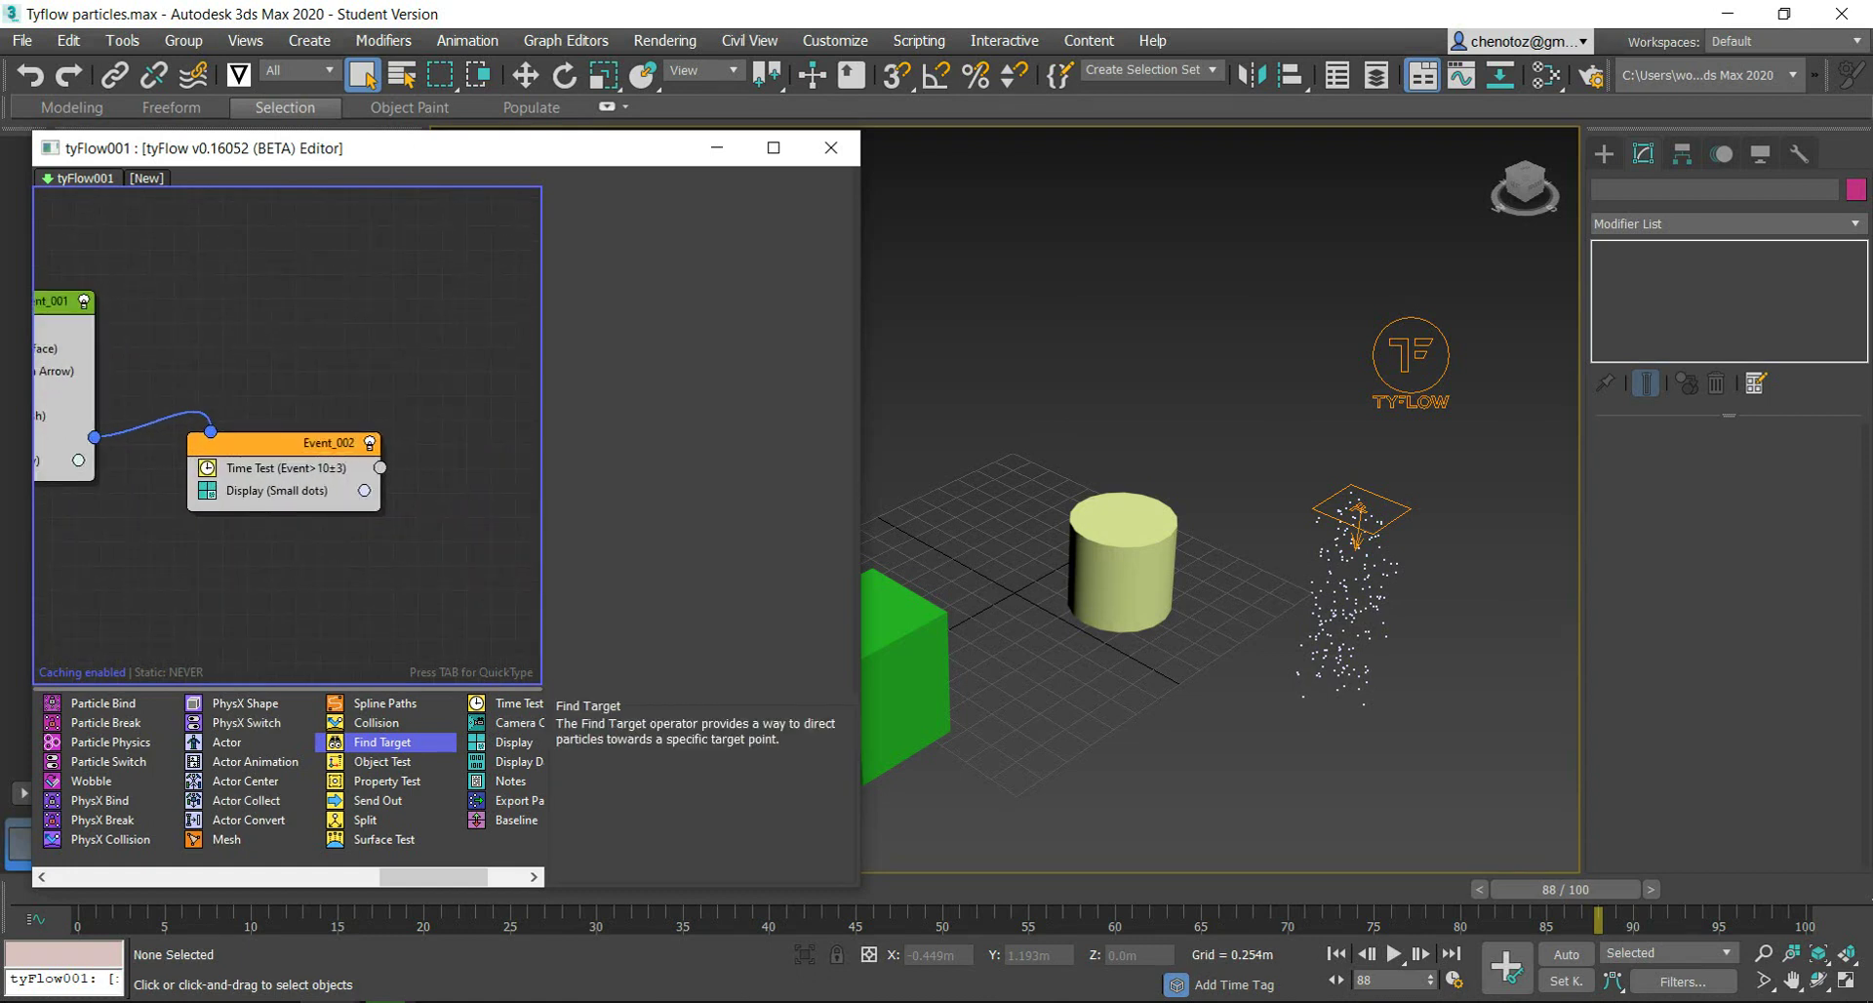
Step: Create Event_003 containing a Find Target operator
{"action": "left_click_drag", "start_coordinate": [382, 742], "coordinate": [468, 566]}
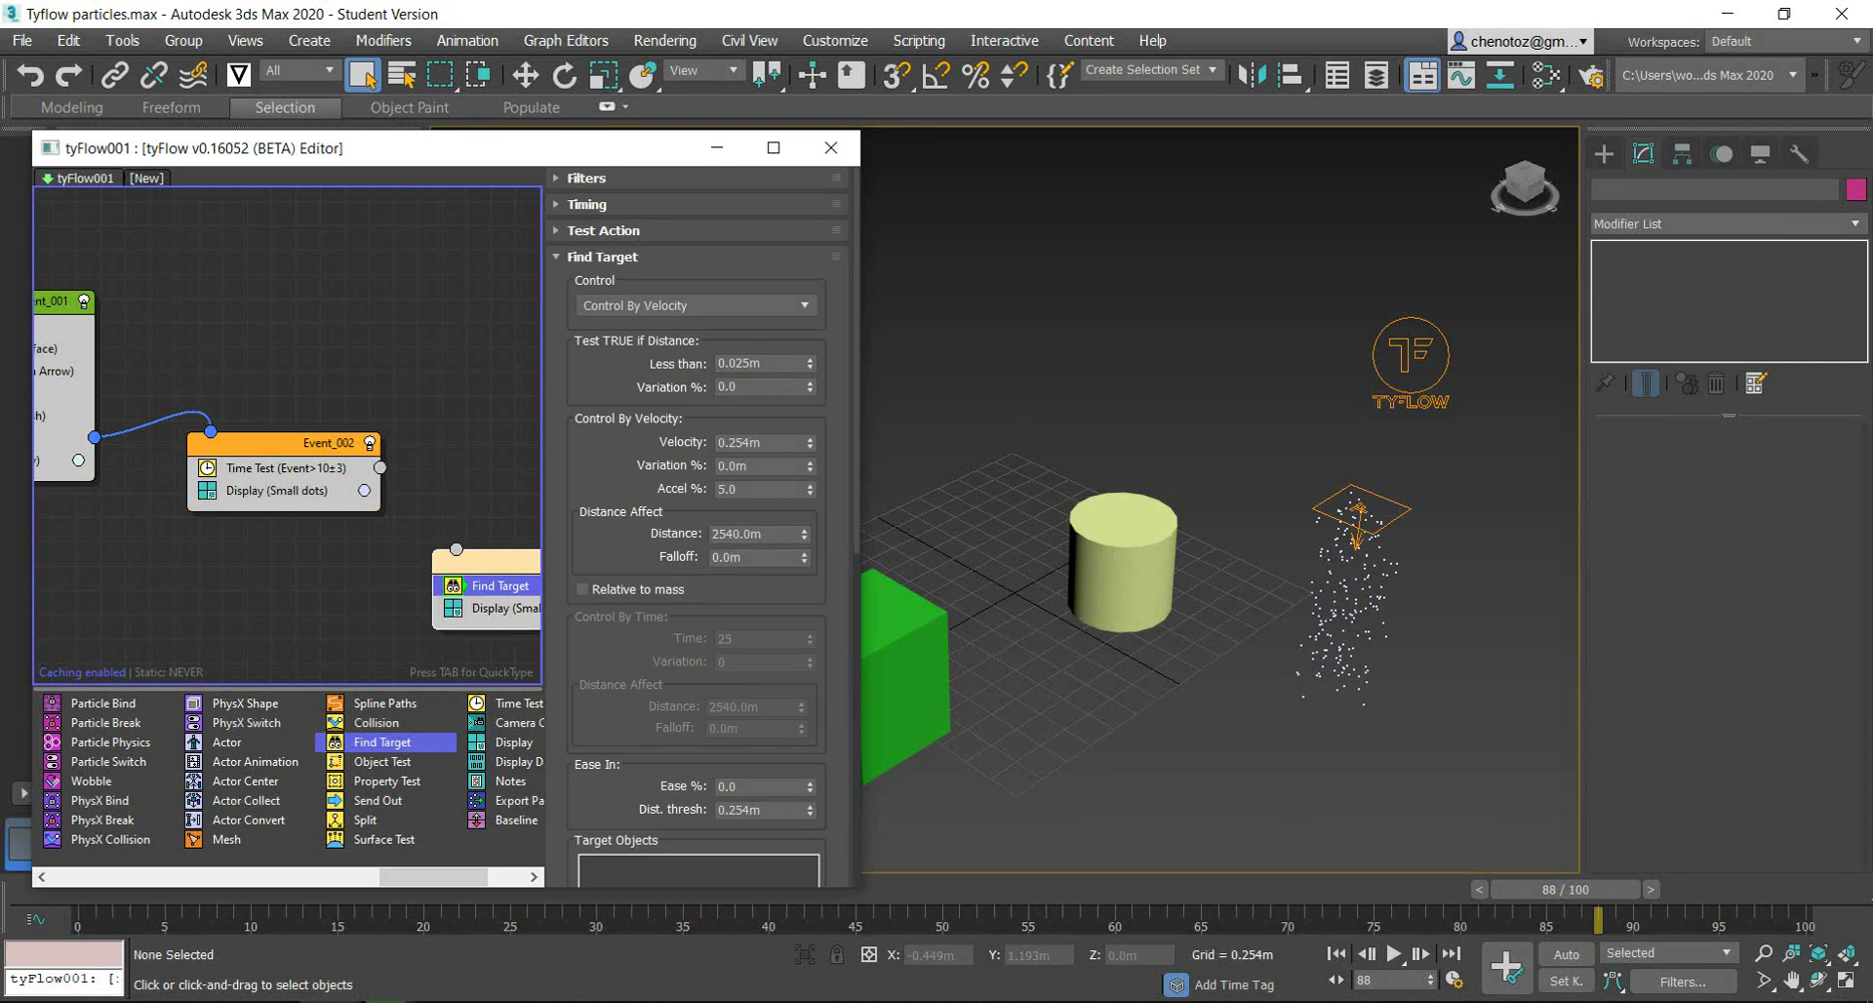
{"action": "scroll", "coordinate": [390, 566], "scroll_direction": "down", "scroll_amount": 2}
{"action": "scroll", "coordinate": [390, 565], "scroll_direction": "down", "scroll_amount": 2}
{"action": "scroll", "coordinate": [373, 557], "scroll_direction": "up", "scroll_amount": 4}
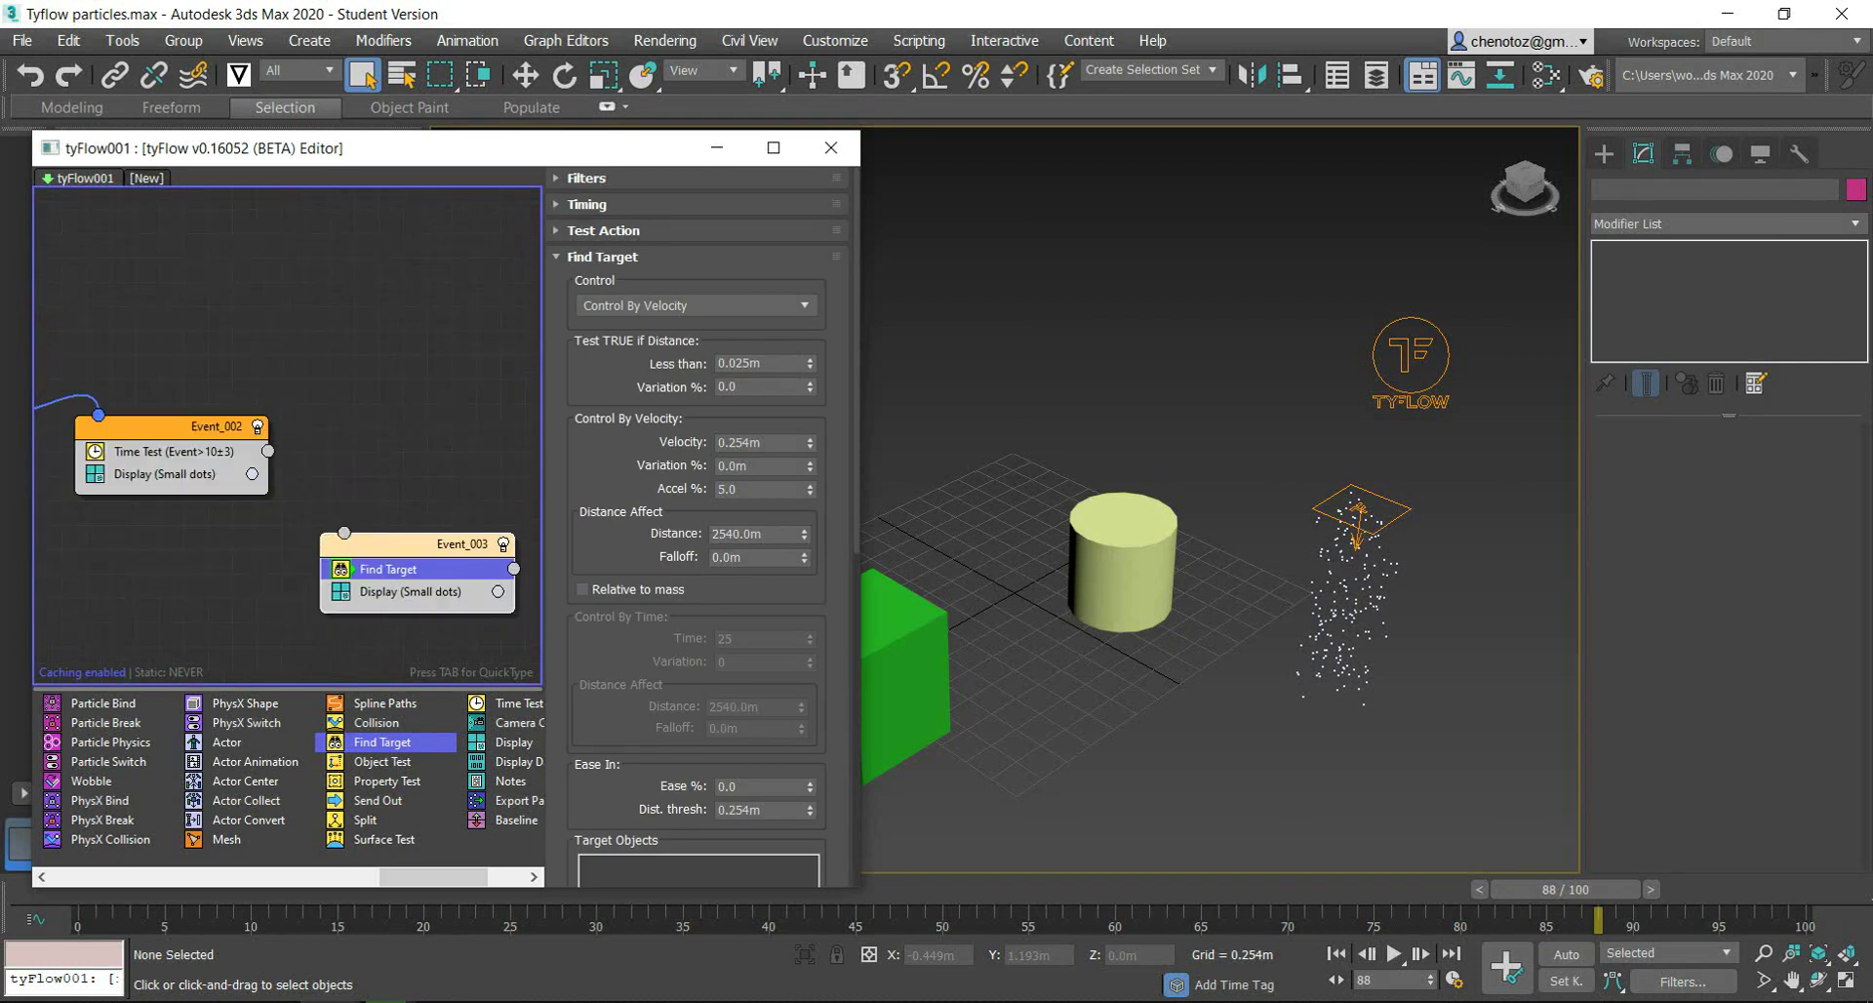
{"action": "scroll", "coordinate": [698, 527], "scroll_direction": "down", "scroll_amount": 2}
{"action": "scroll", "coordinate": [697, 527], "scroll_direction": "down", "scroll_amount": 2}
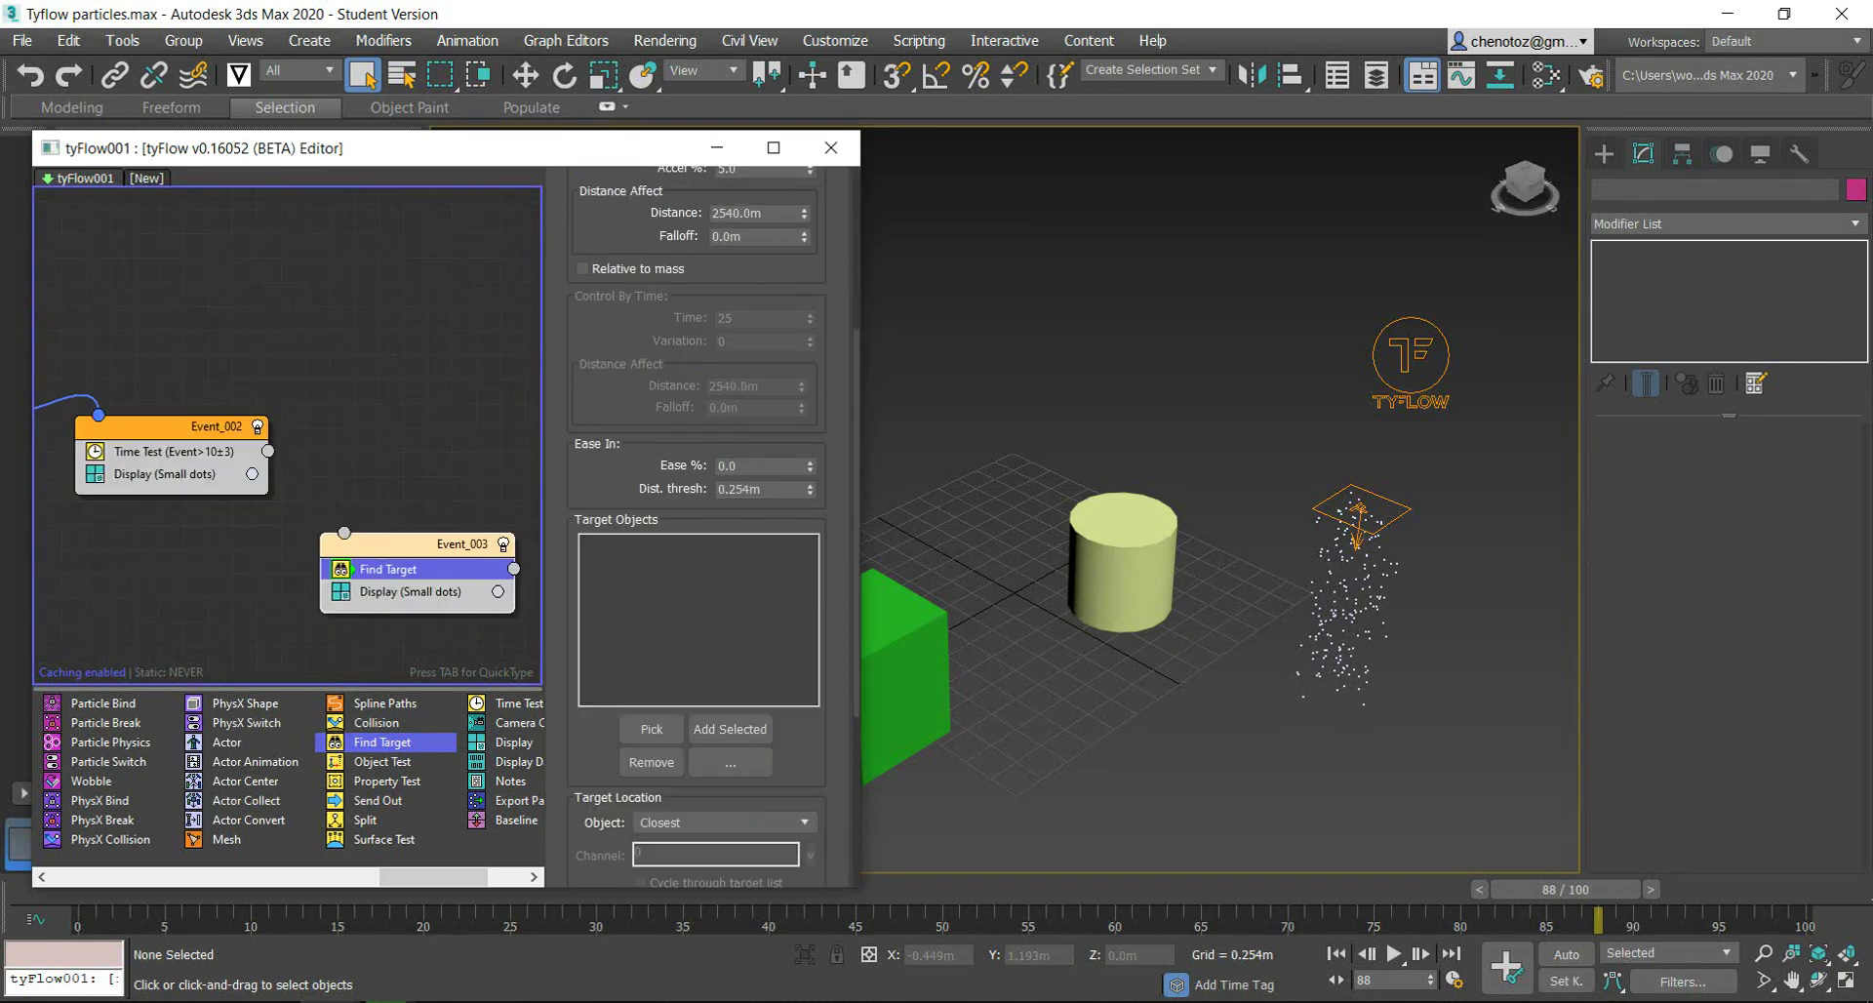
{"action": "scroll", "coordinate": [698, 527], "scroll_direction": "down", "scroll_amount": 3}
{"action": "scroll", "coordinate": [698, 527], "scroll_direction": "down", "scroll_amount": 2}
{"action": "scroll", "coordinate": [729, 422], "scroll_direction": "up", "scroll_amount": 1}
Step: Make Cylinder001 the Find Target object, keeping Object set to Closest
{"action": "left_click", "coordinate": [652, 451]}
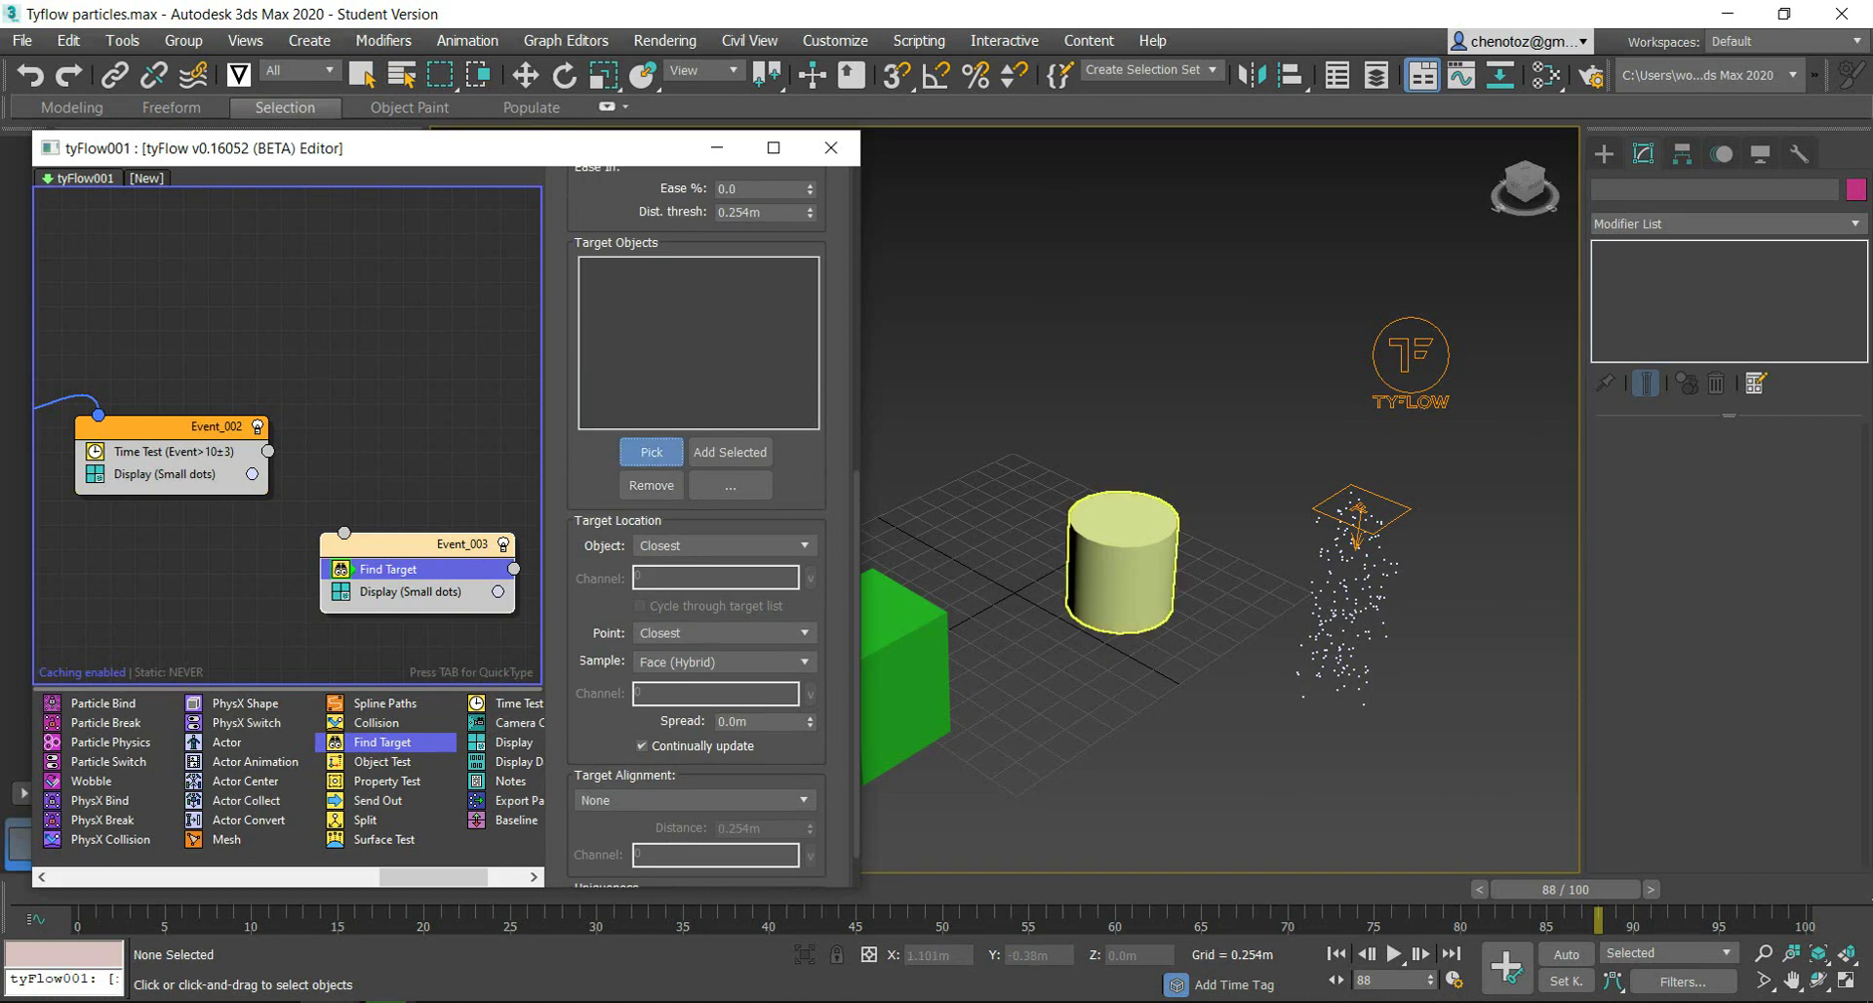
{"action": "left_click", "coordinate": [1122, 561]}
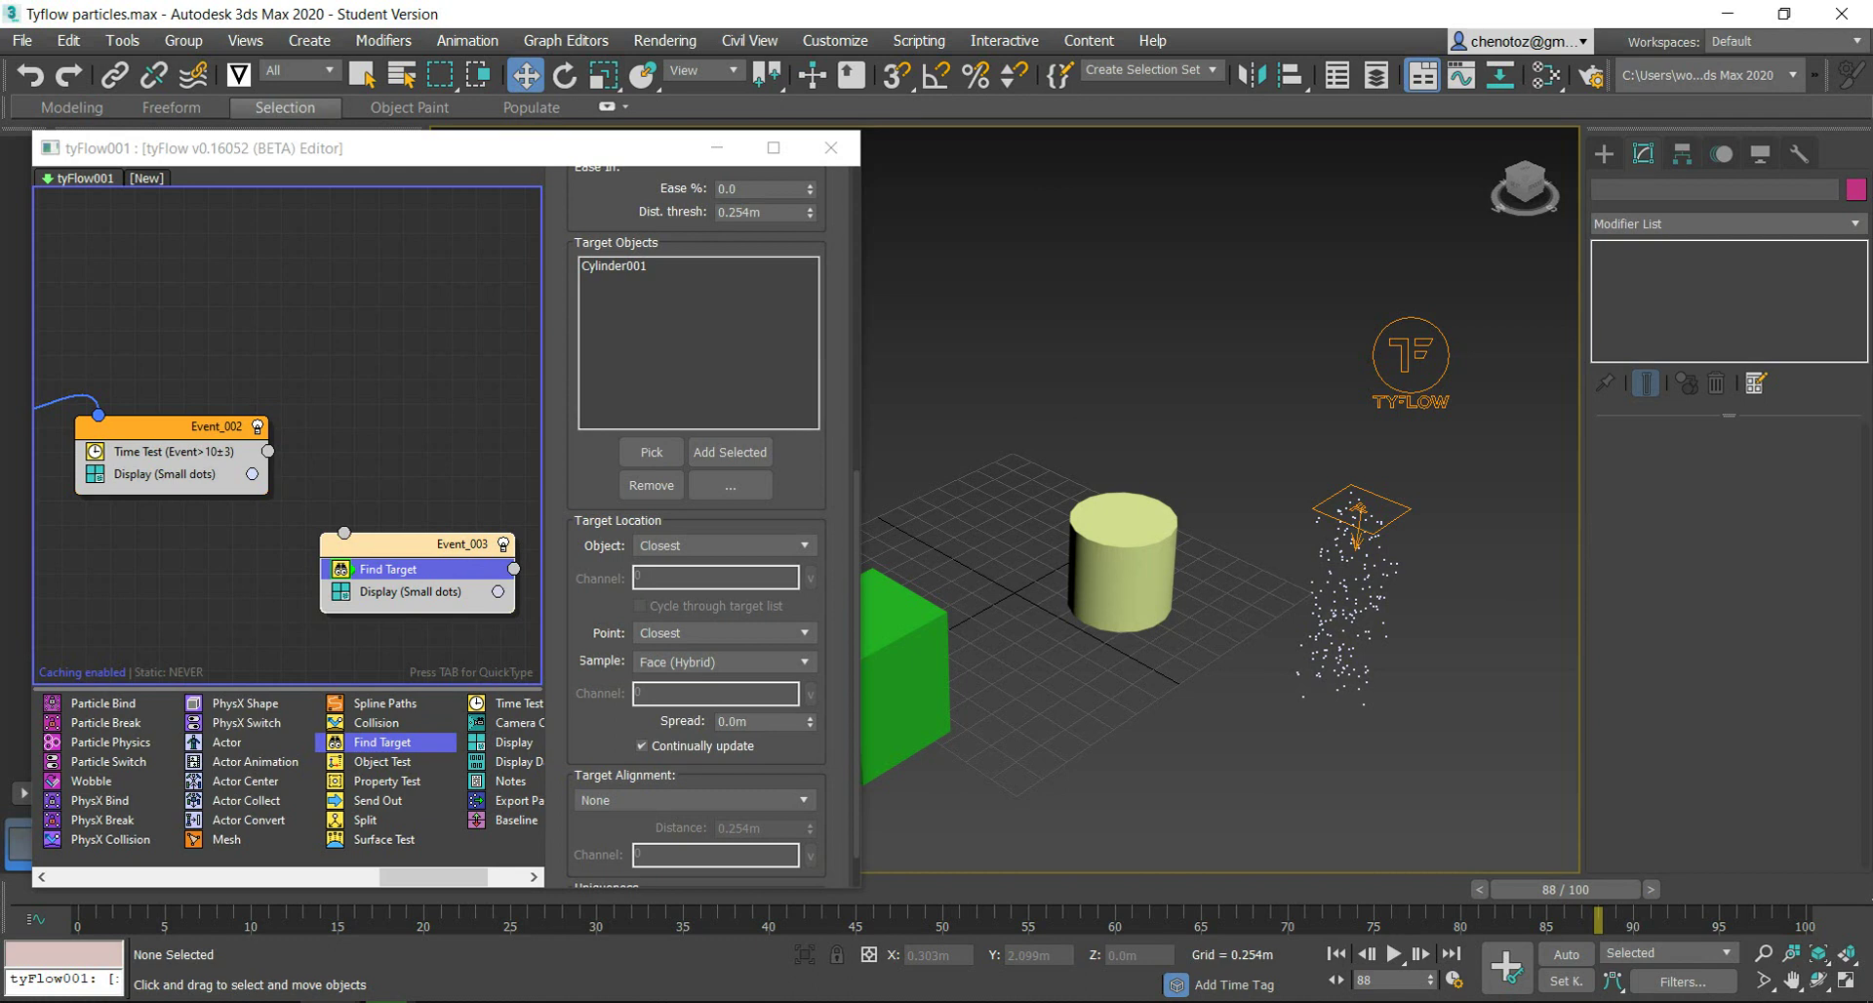
{"action": "scroll", "coordinate": [697, 527], "scroll_direction": "down", "scroll_amount": 2}
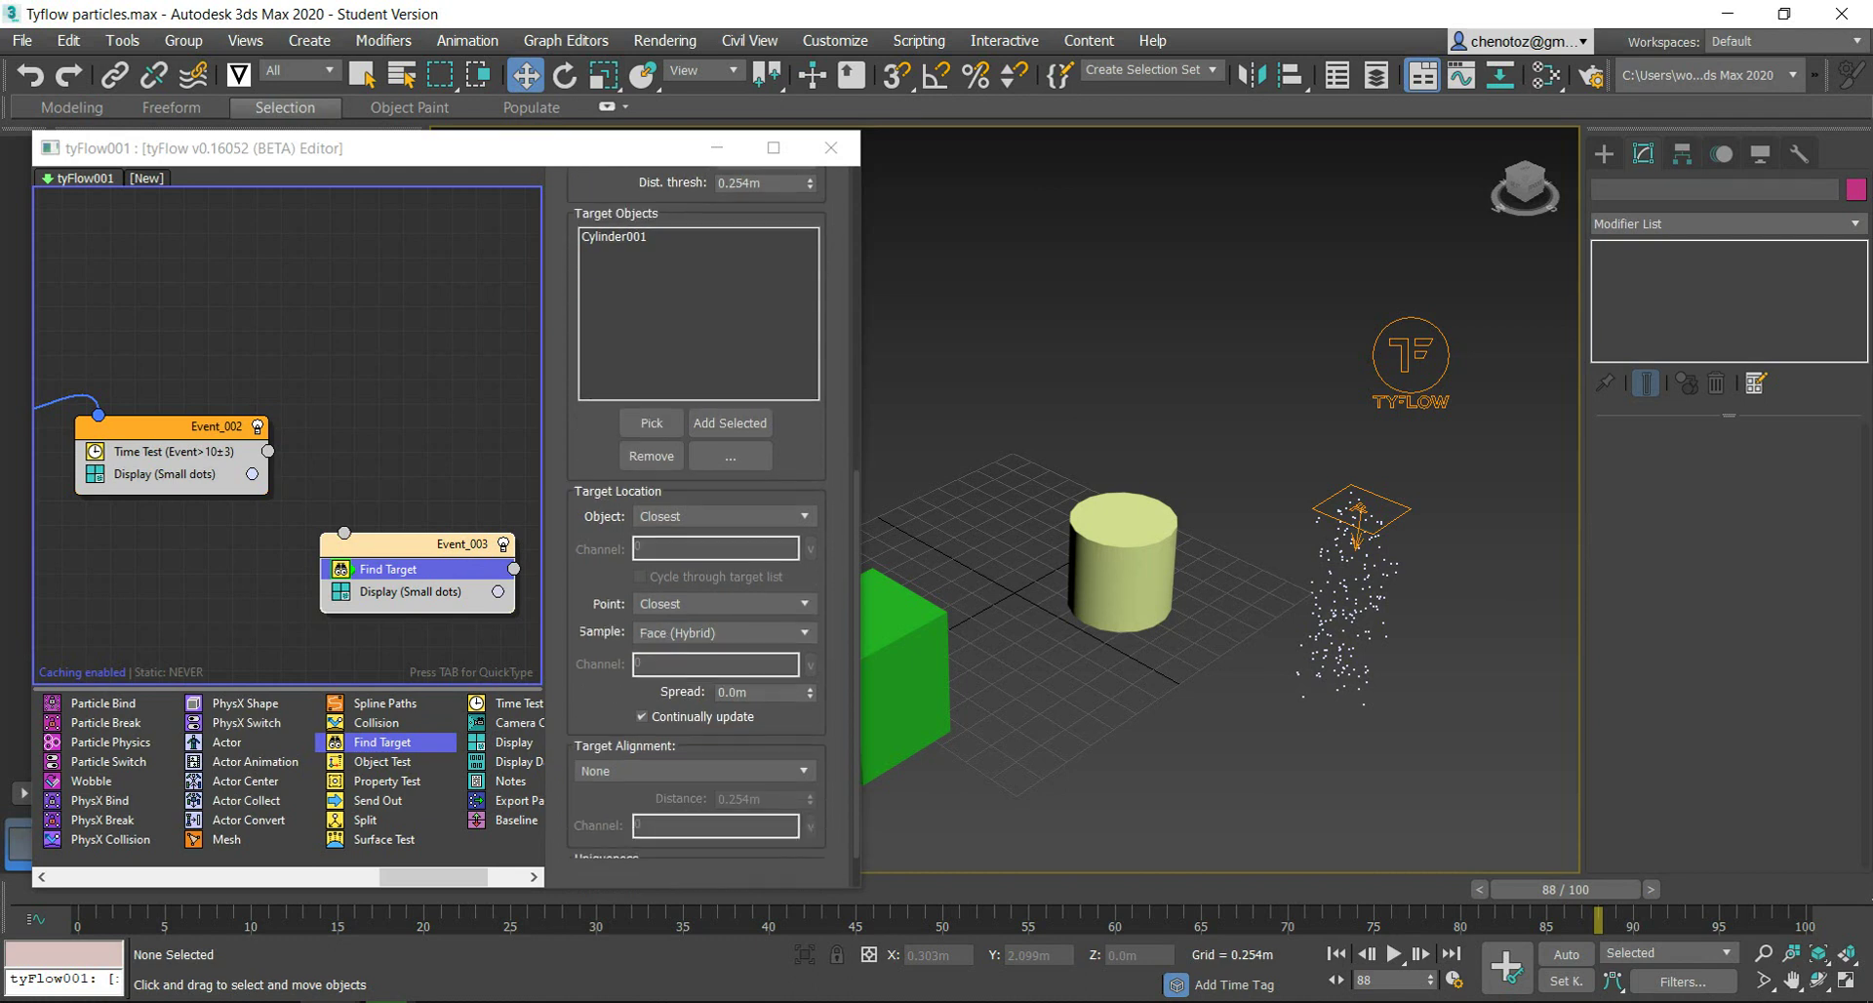
{"action": "left_click", "coordinate": [722, 487]}
{"action": "left_click", "coordinate": [683, 504]}
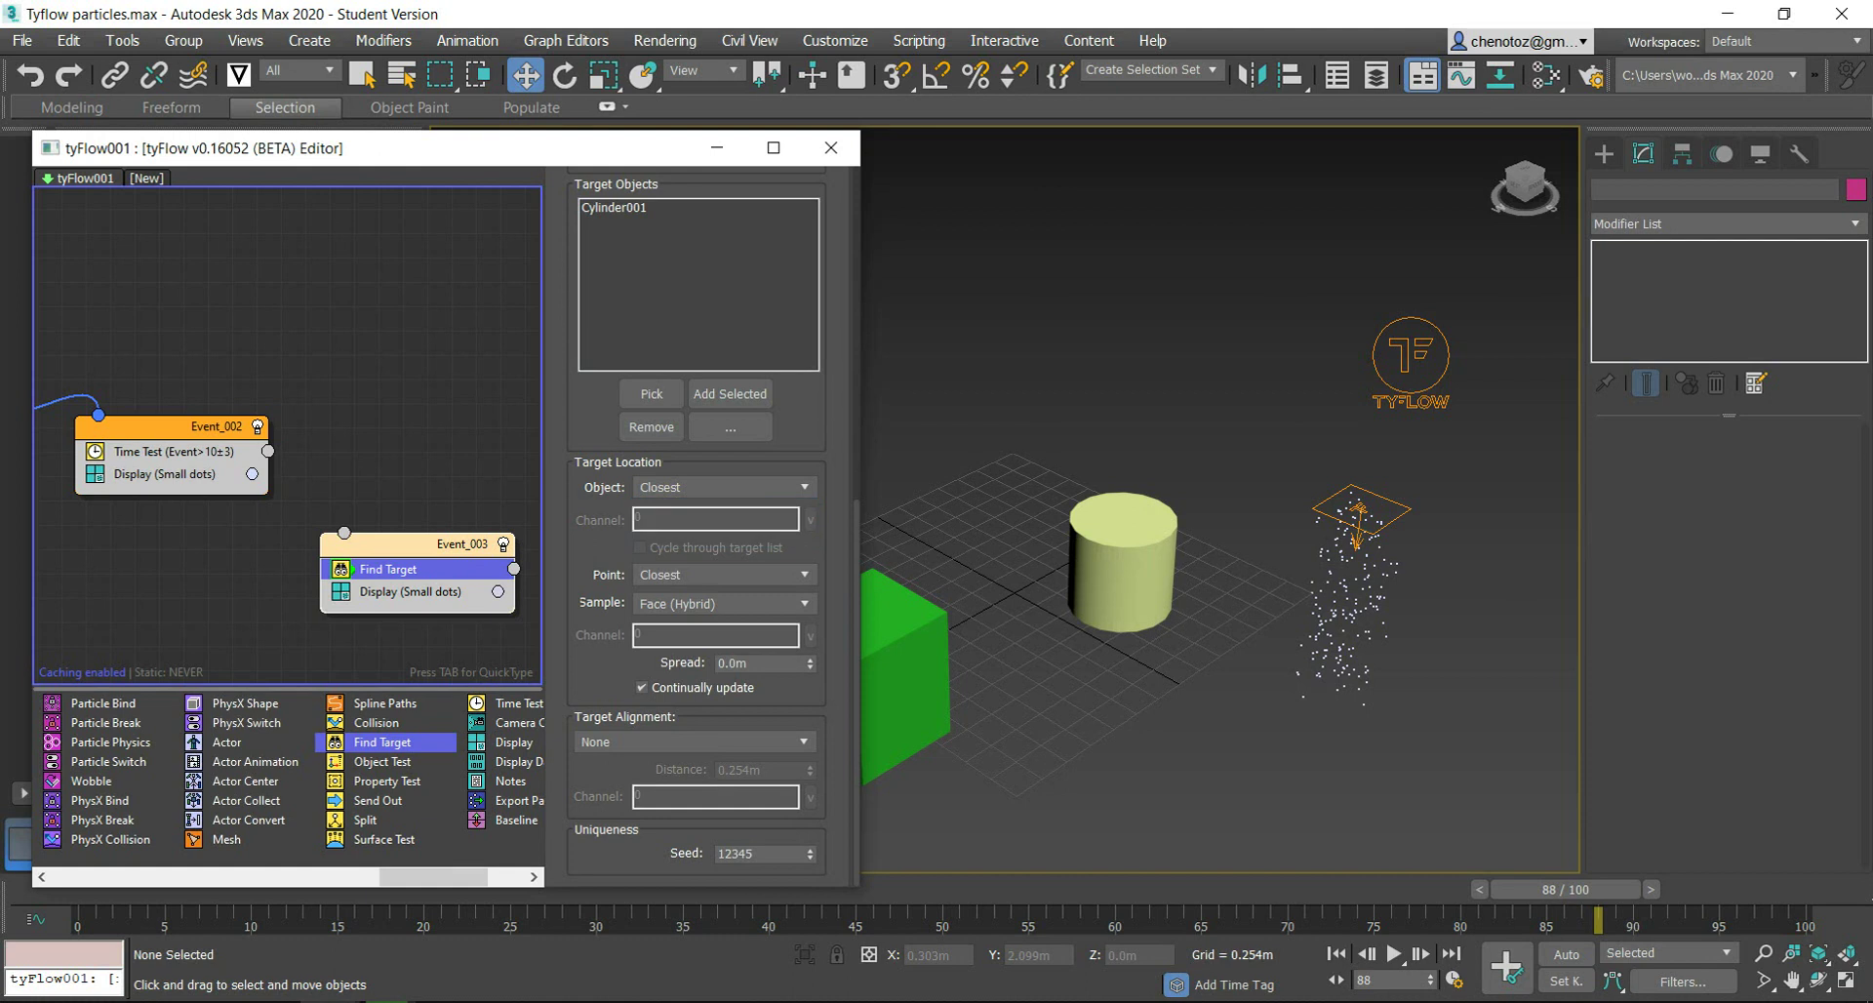
Step: Select Event_002's Time Test to show its settings
{"action": "scroll", "coordinate": [697, 527], "scroll_direction": "up", "scroll_amount": 5}
{"action": "scroll", "coordinate": [696, 527], "scroll_direction": "up", "scroll_amount": 5}
{"action": "scroll", "coordinate": [697, 526], "scroll_direction": "up", "scroll_amount": 5}
{"action": "scroll", "coordinate": [697, 527], "scroll_direction": "up", "scroll_amount": 1}
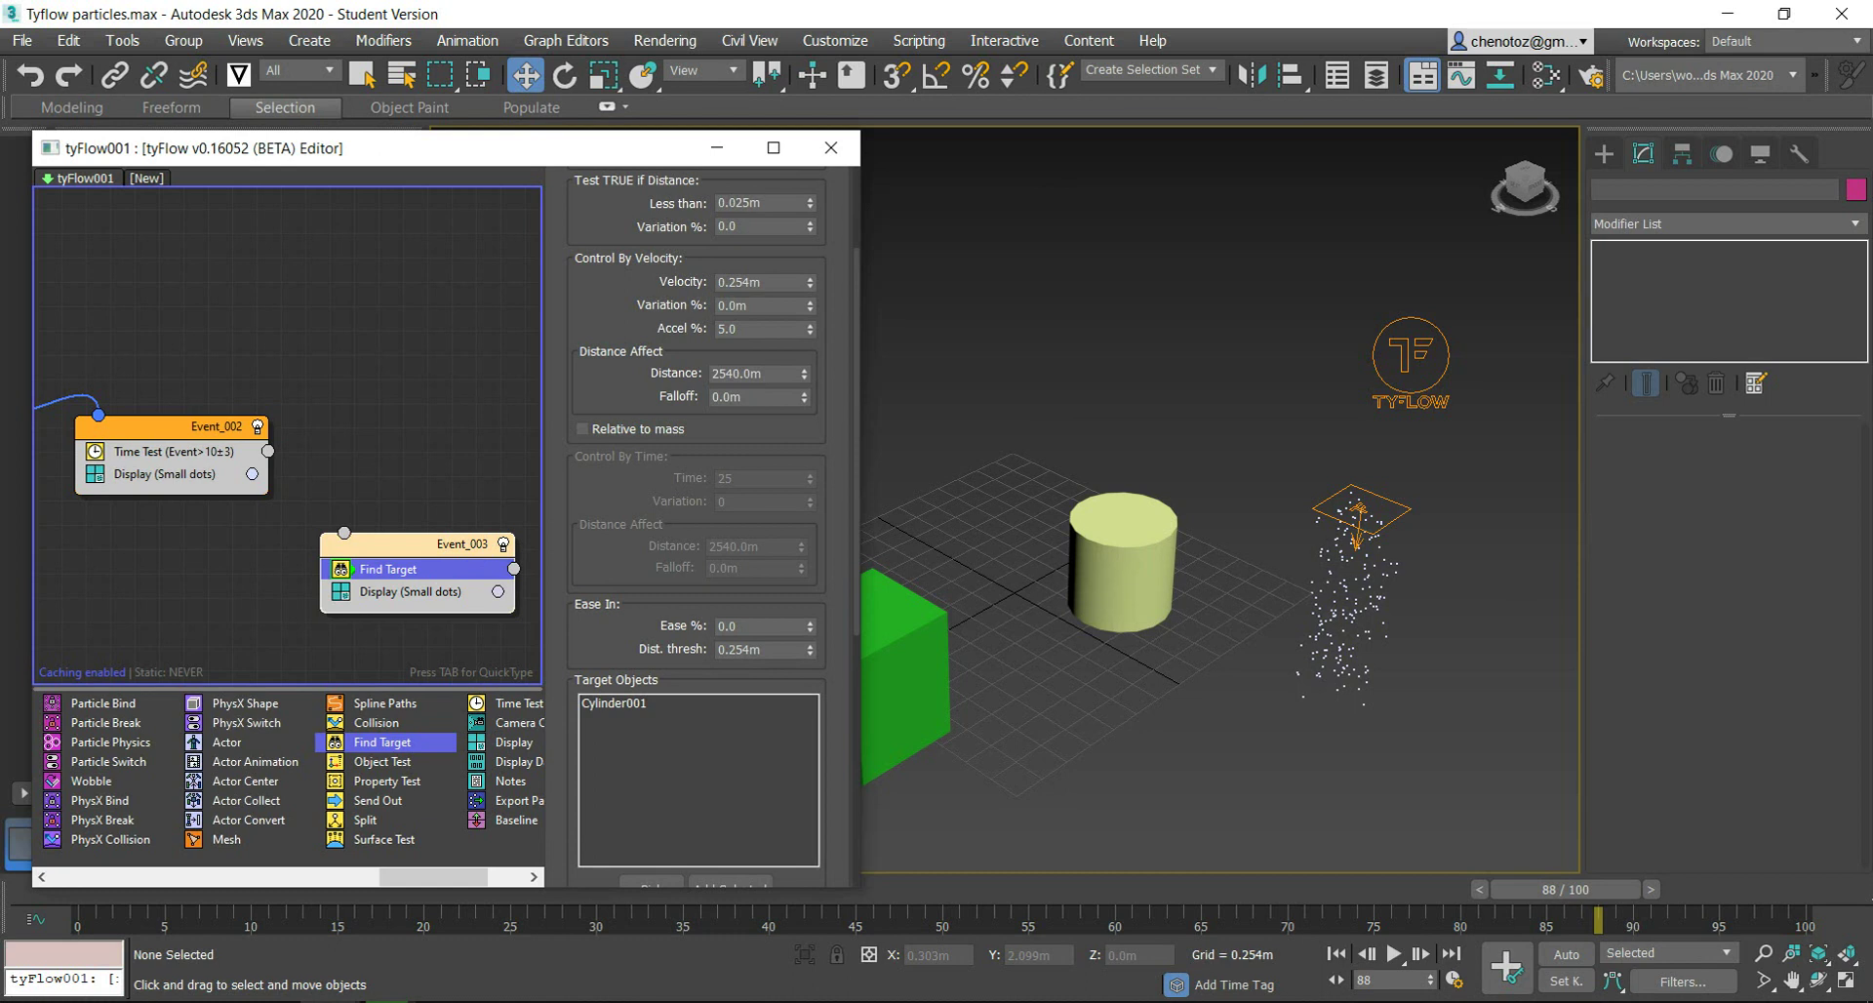
{"action": "left_click", "coordinate": [174, 451]}
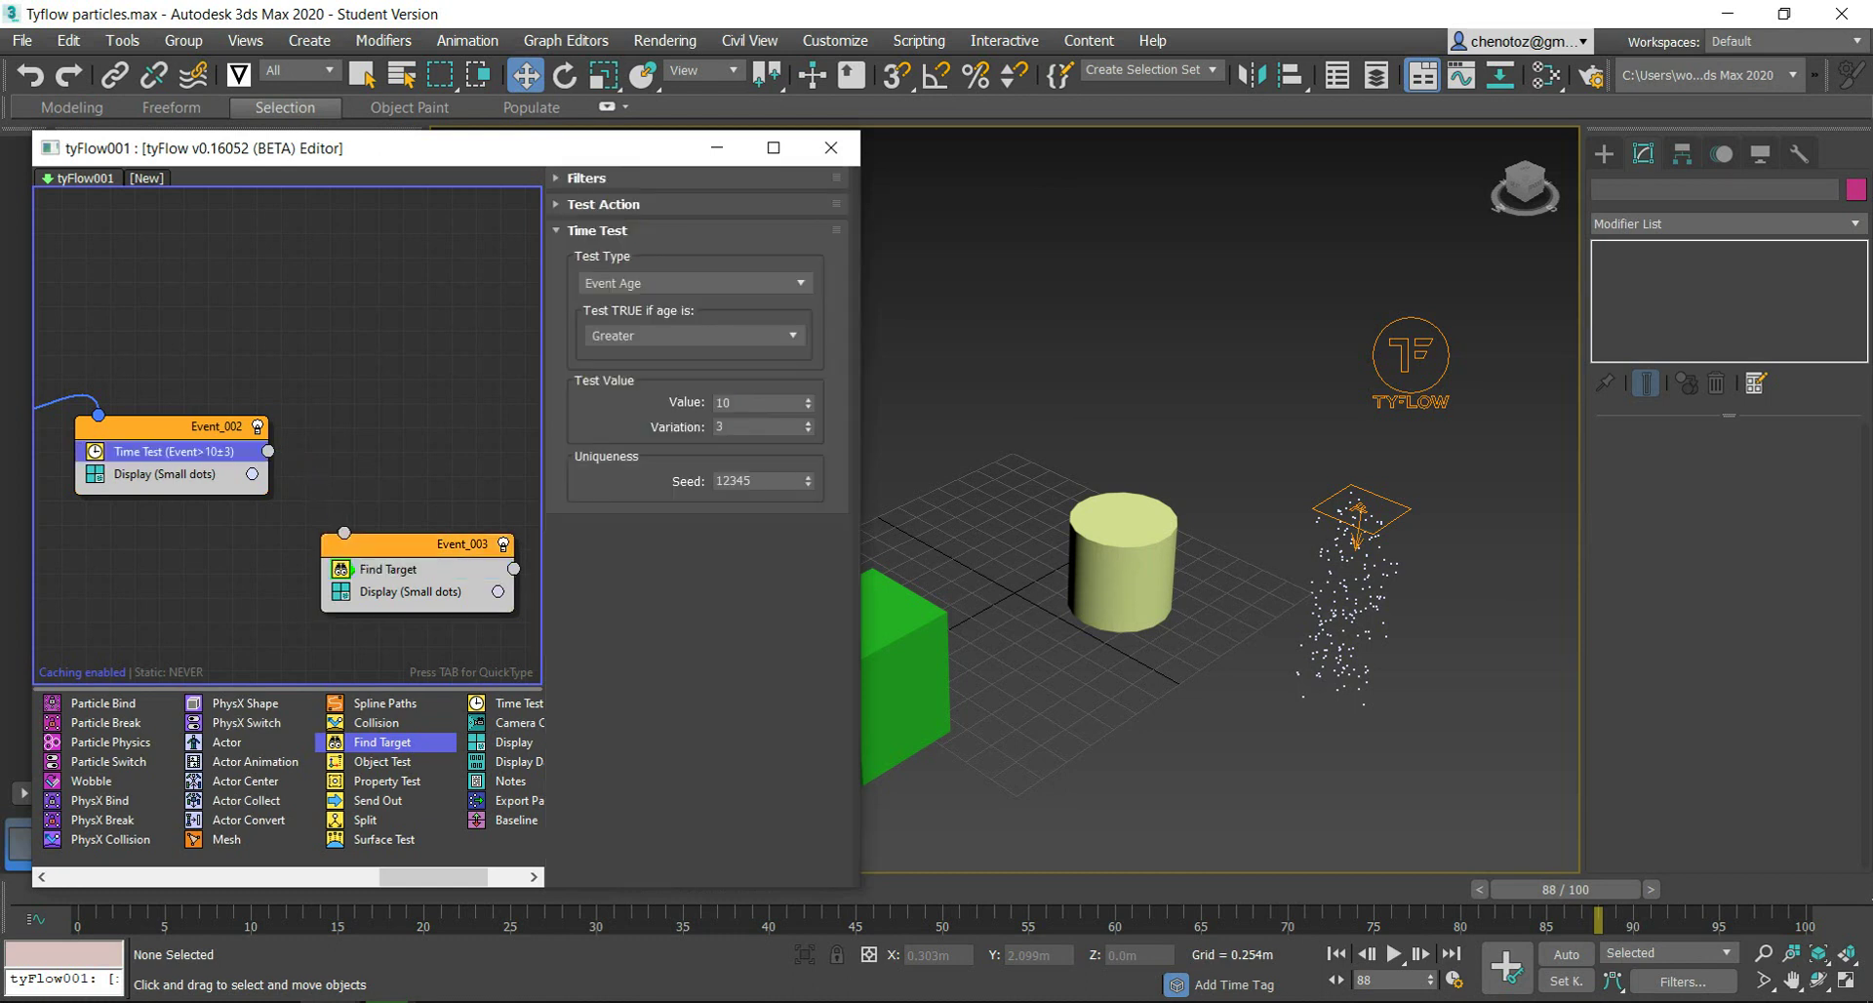
Step: Wire Time Test into Event_003, preview particles flying to the cylinder, and add PhysX Collision to Event_003
{"action": "left_click_drag", "start_coordinate": [344, 533], "coordinate": [268, 451]}
{"action": "left_click", "coordinate": [1393, 953]}
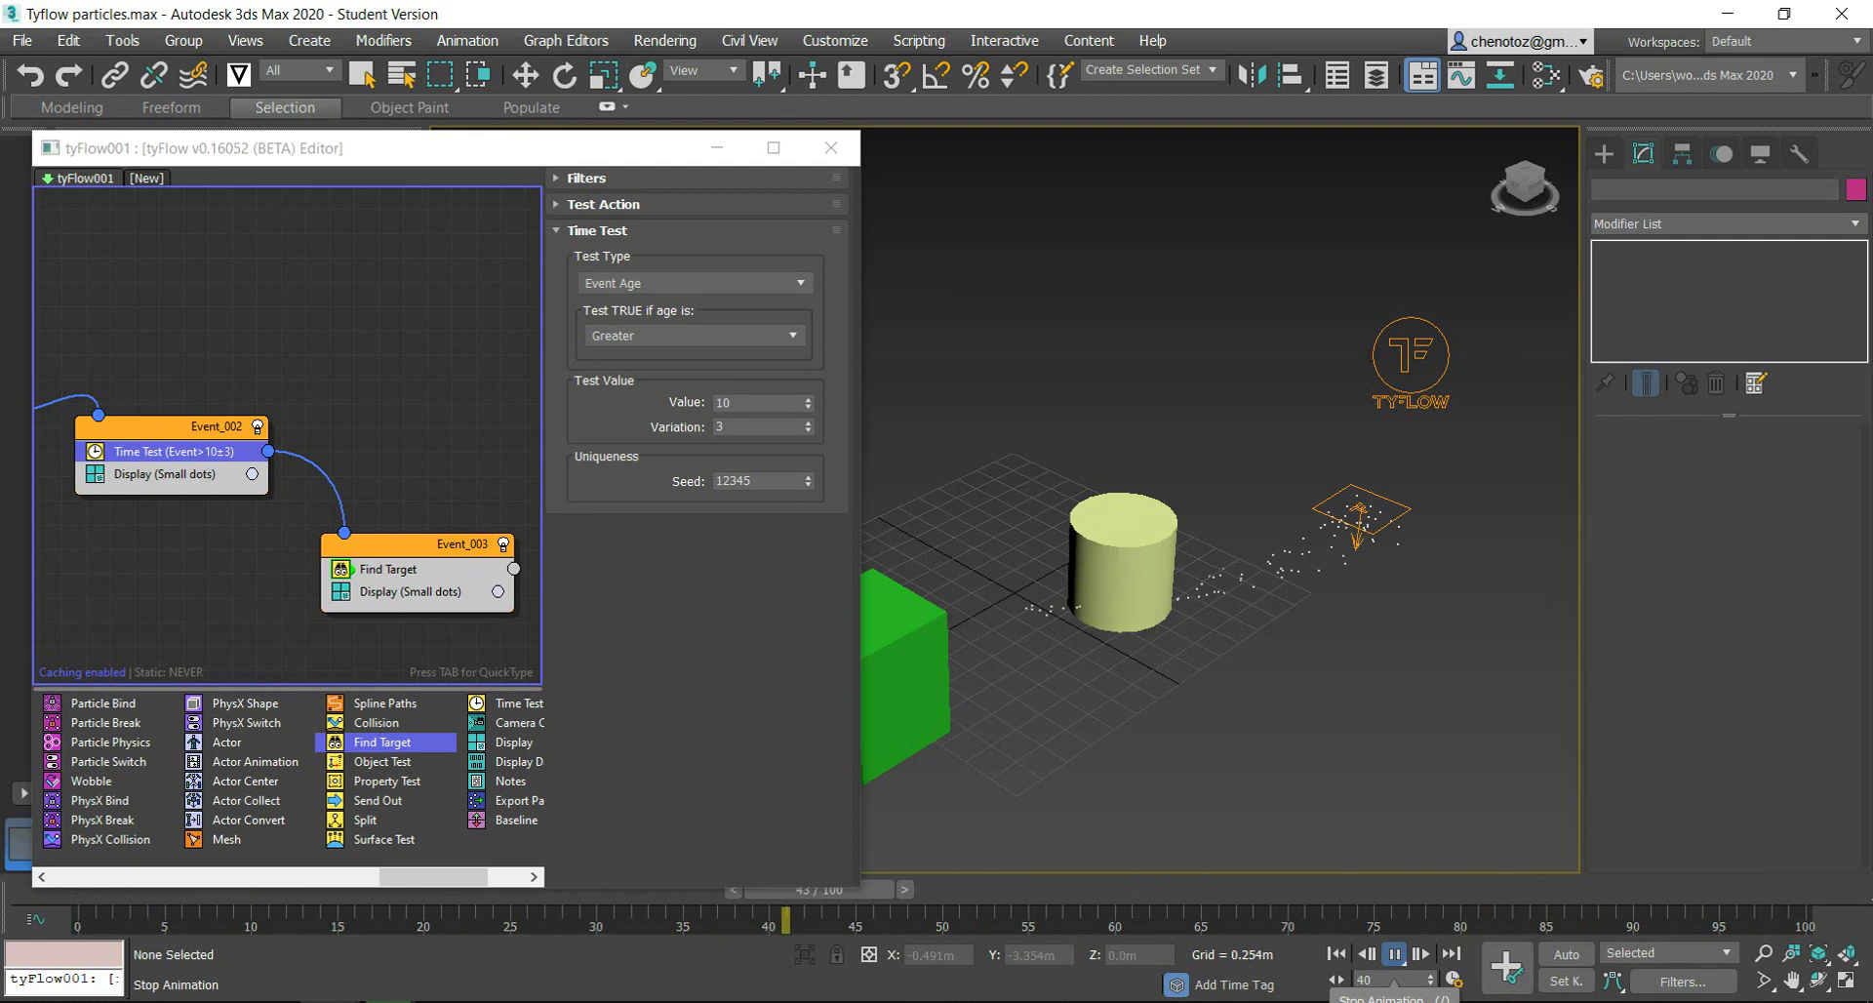
{"action": "left_click", "coordinate": [1395, 954]}
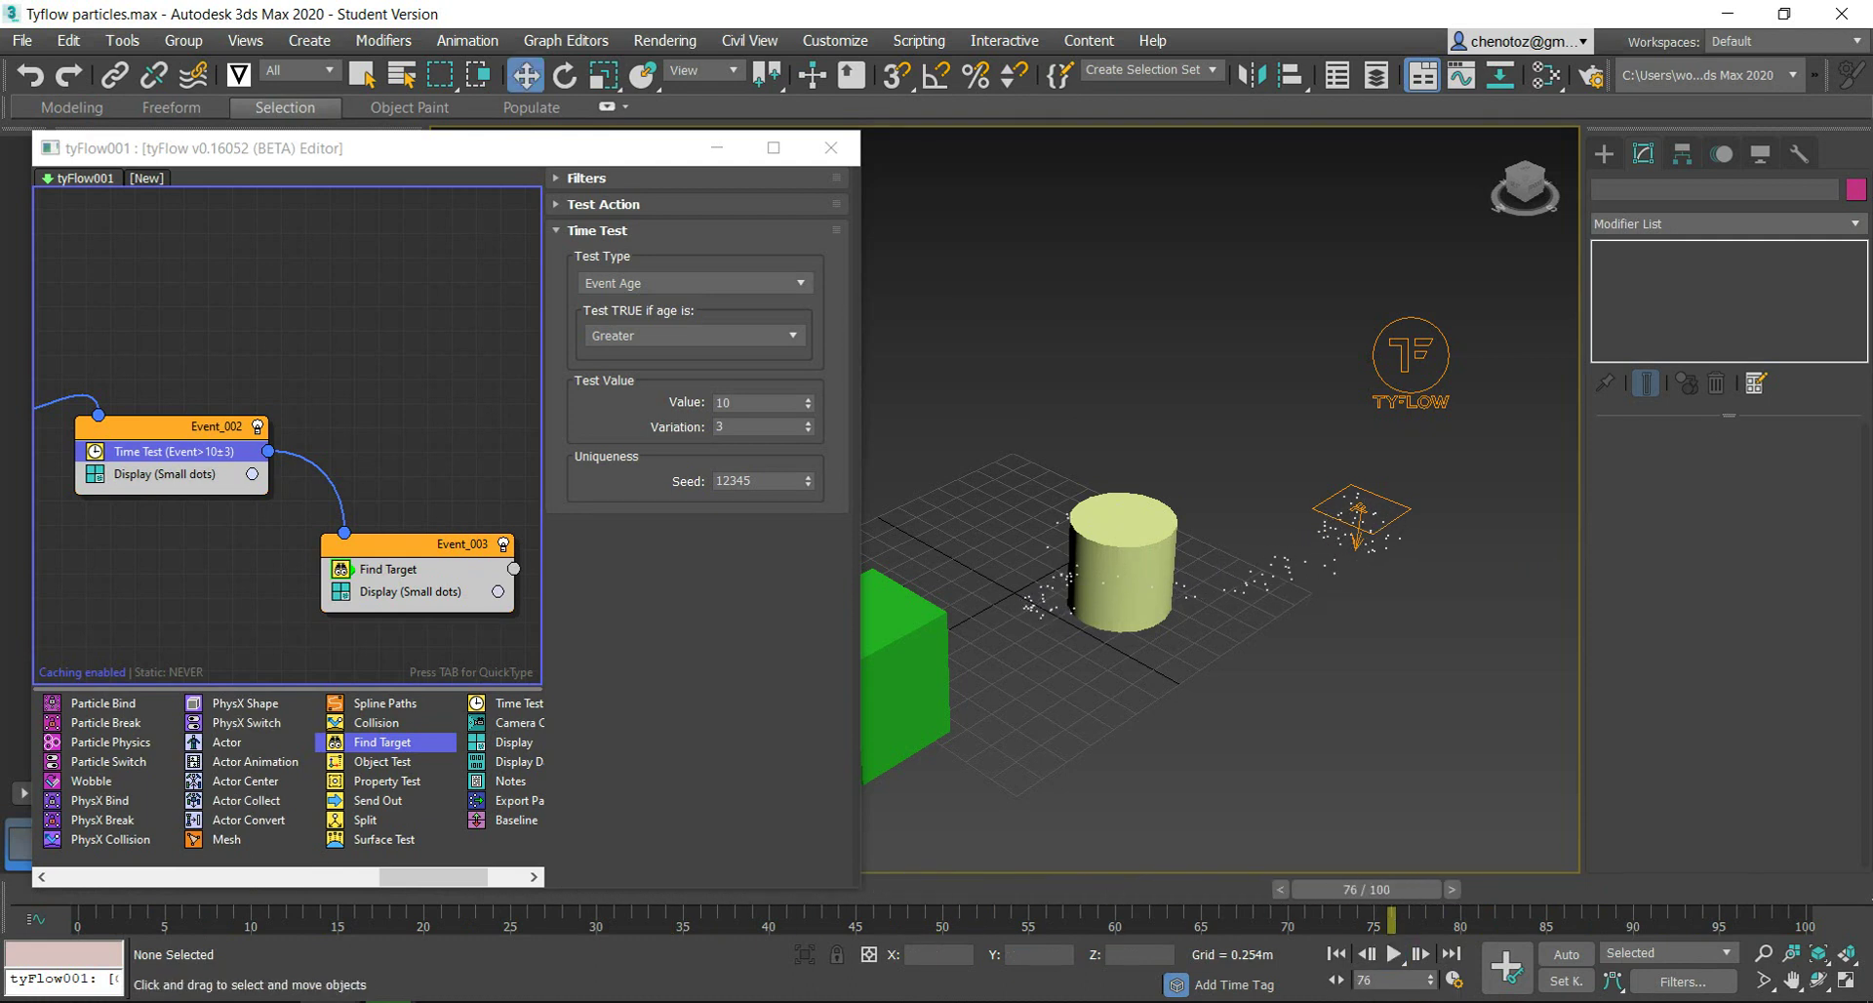
{"action": "left_click_drag", "start_coordinate": [110, 839], "coordinate": [420, 591]}
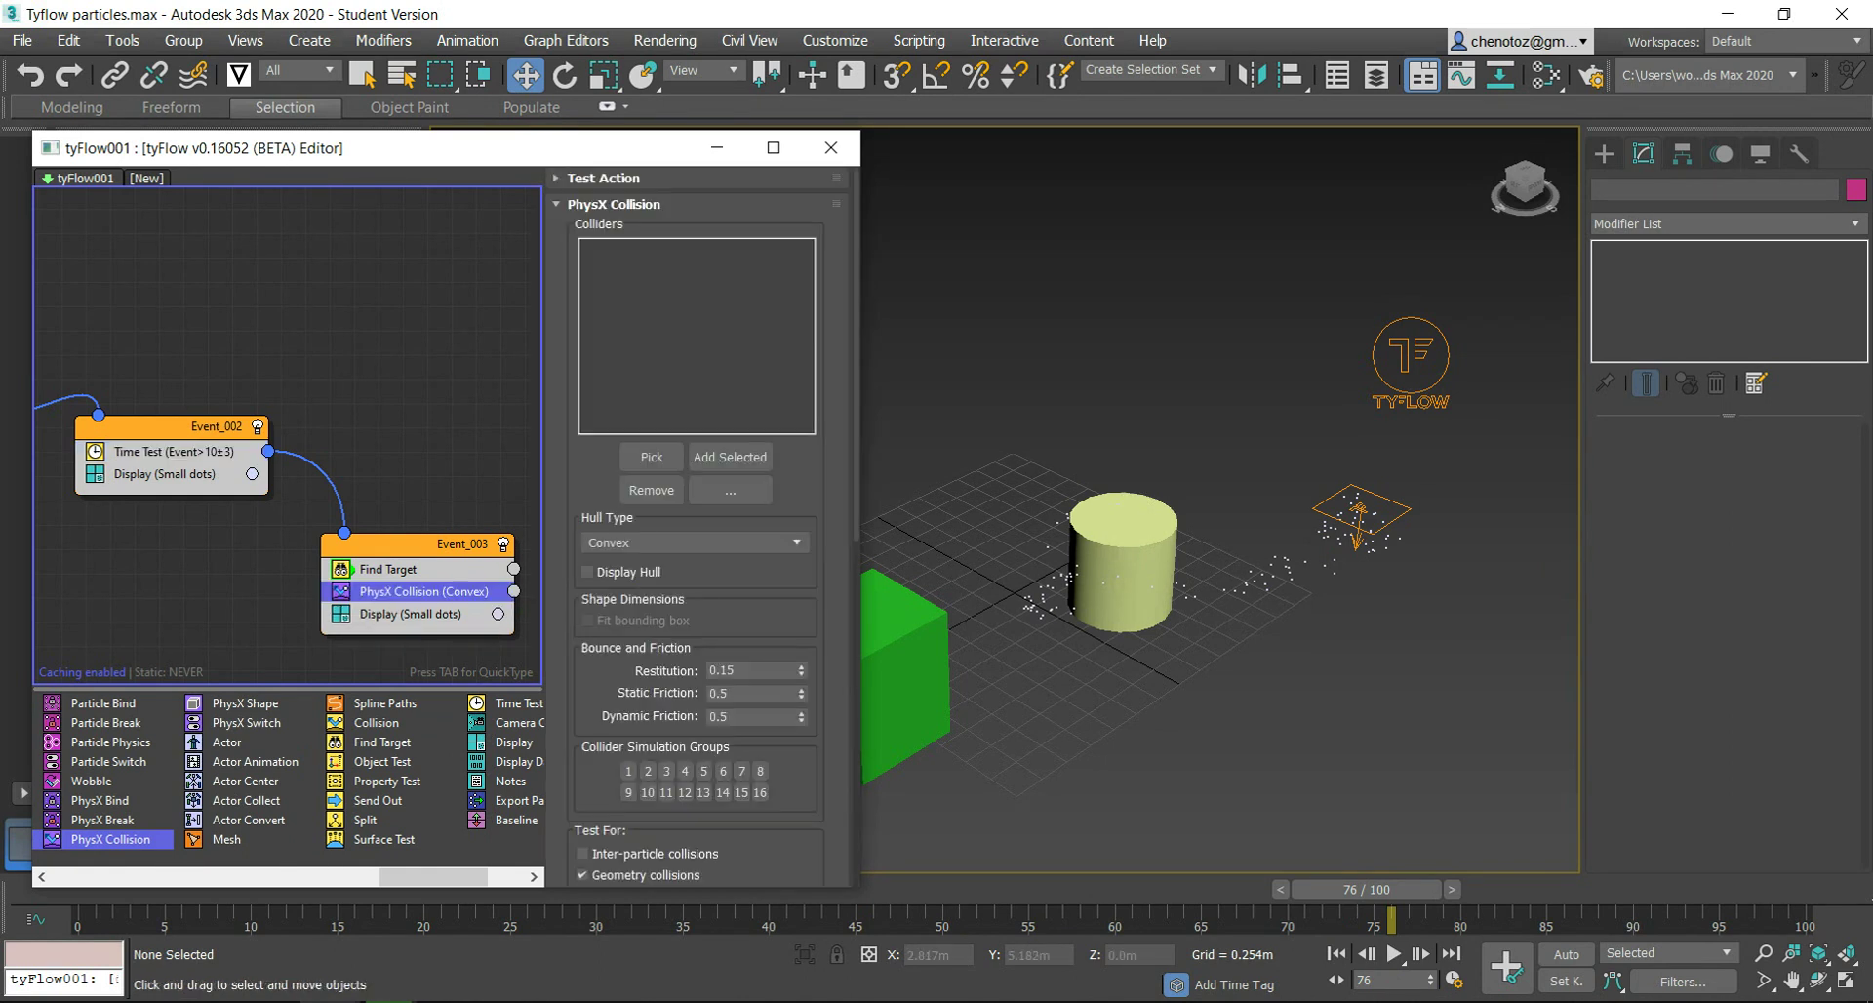
Step: Pick Cylinder001 as the PhysX Collision collider and set its hull type to Mesh
{"action": "left_click", "coordinate": [651, 457]}
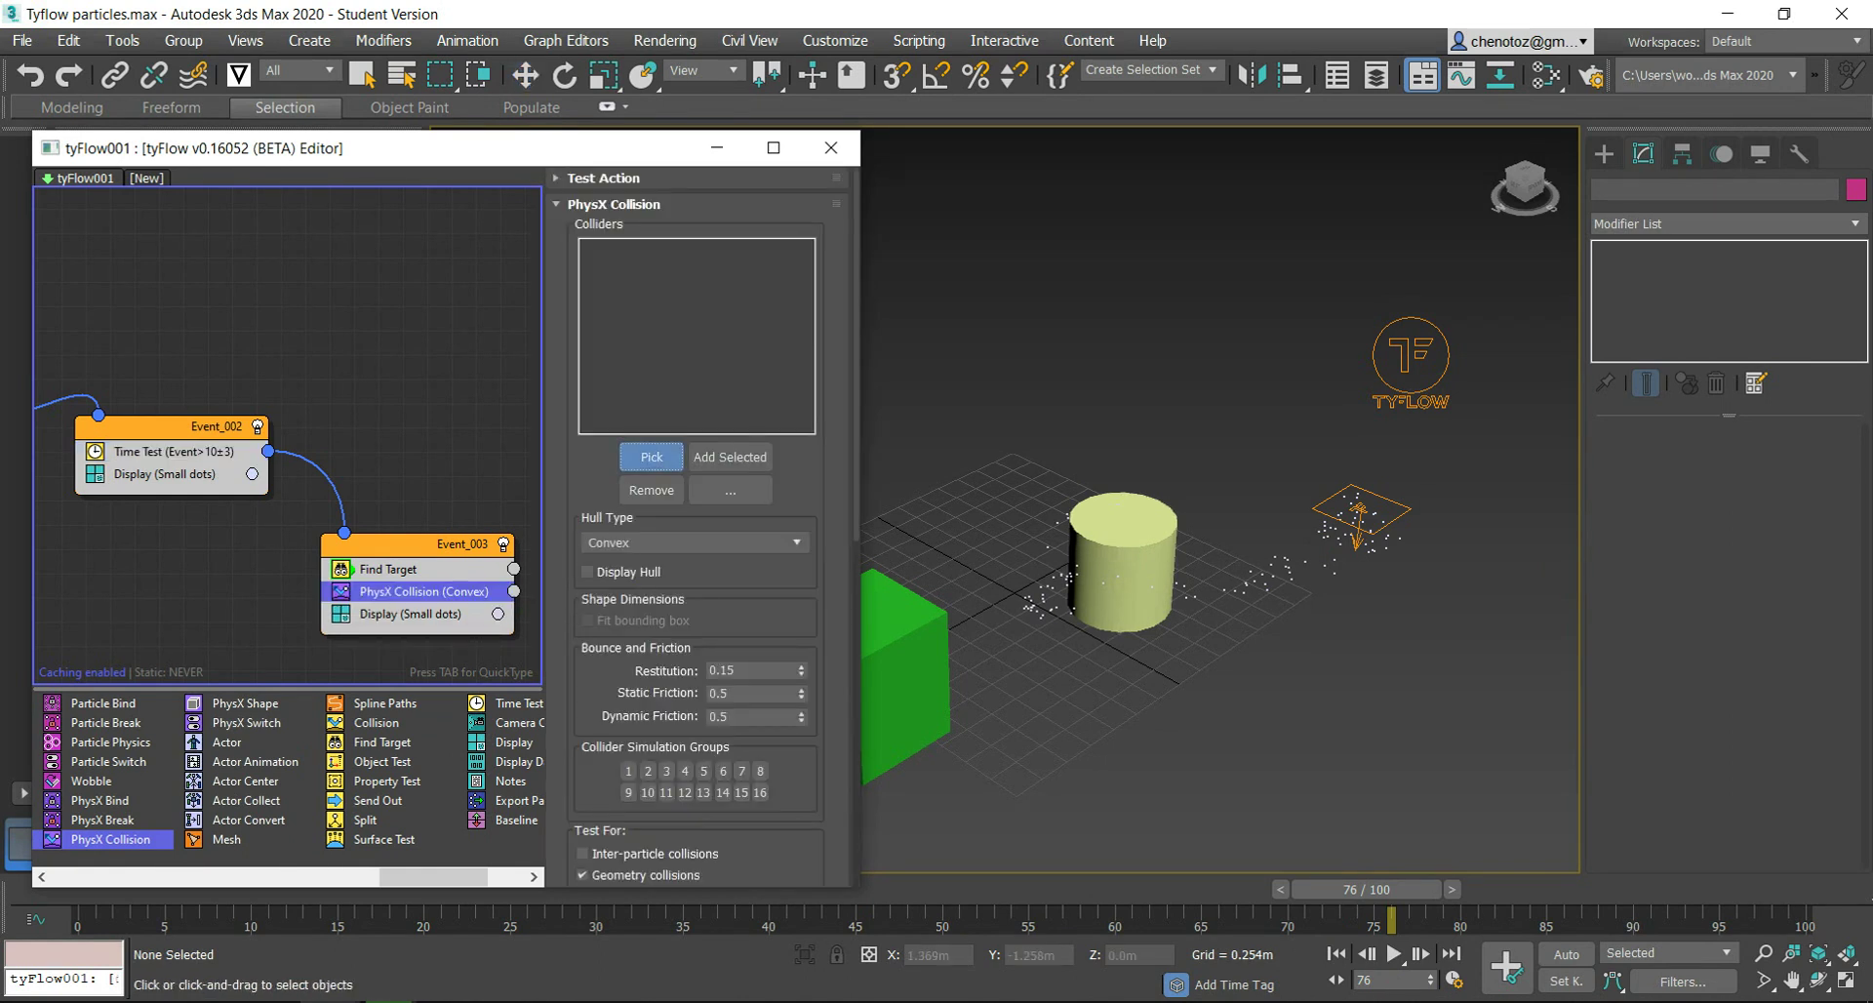
{"action": "left_click", "coordinate": [1122, 566]}
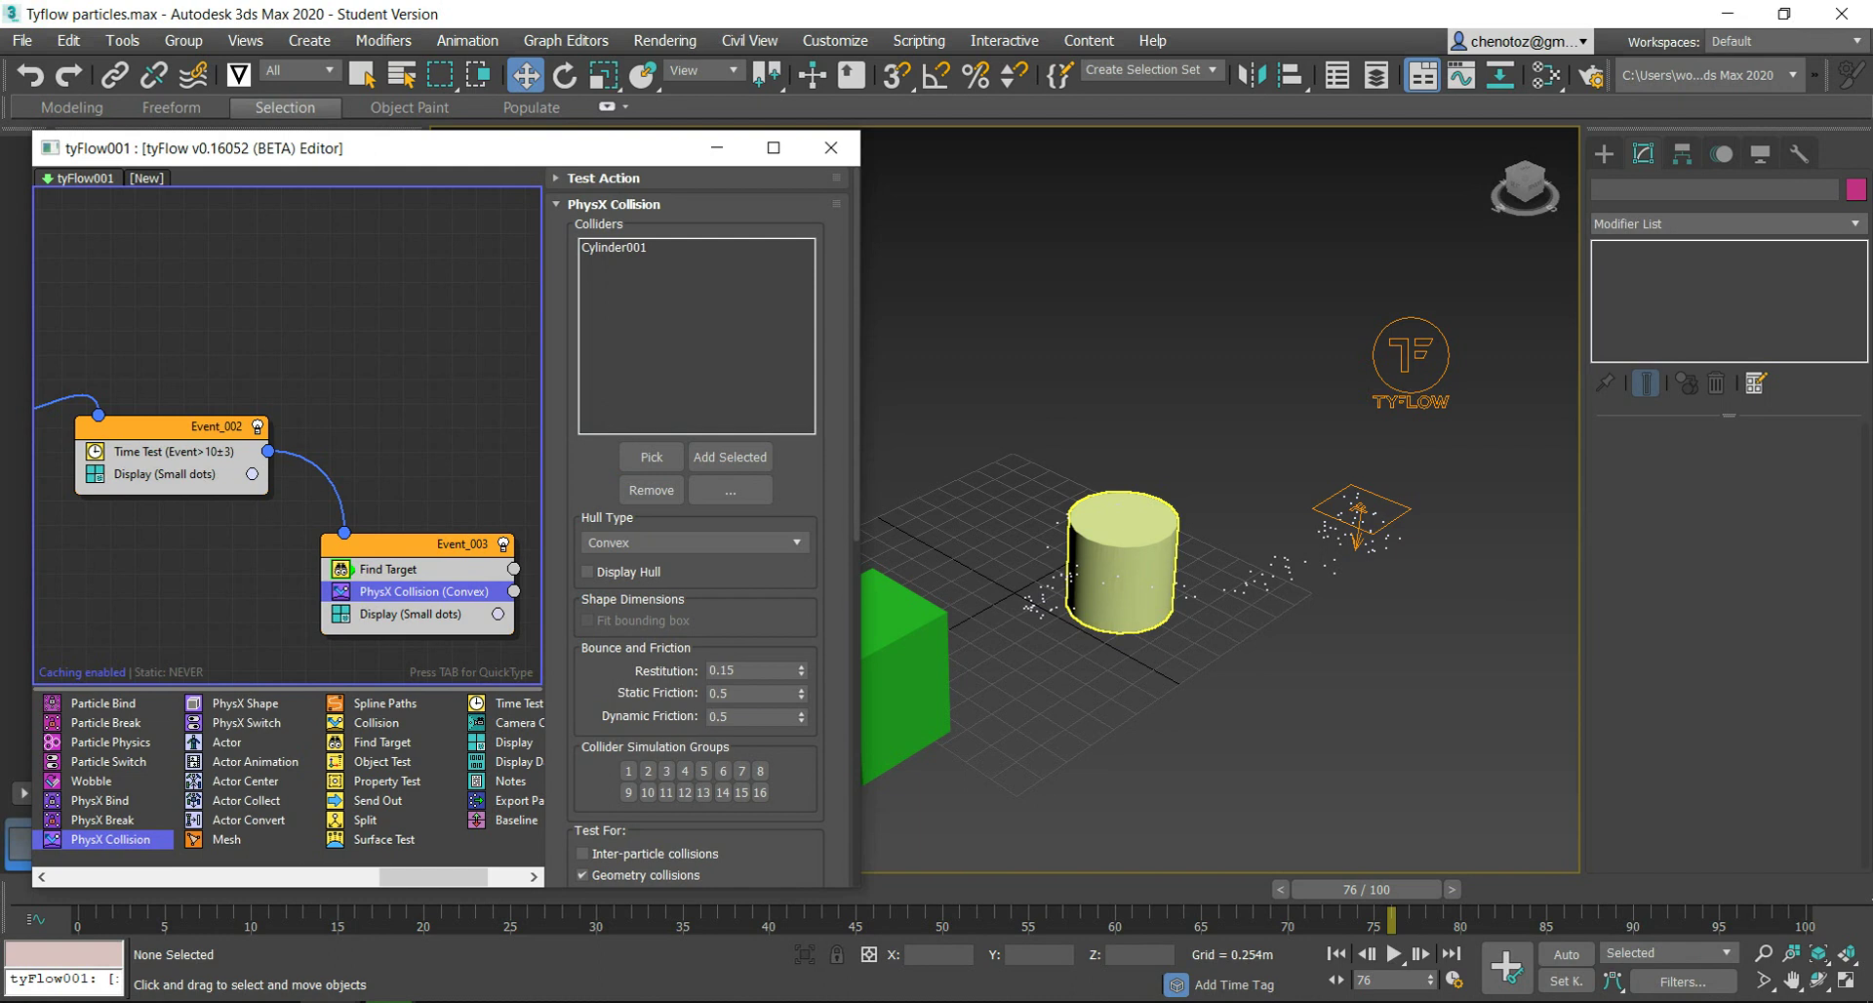
{"action": "left_click", "coordinate": [692, 543]}
{"action": "left_click", "coordinate": [624, 610]}
{"action": "scroll", "coordinate": [697, 527], "scroll_direction": "down", "scroll_amount": 1}
{"action": "scroll", "coordinate": [698, 527], "scroll_direction": "down", "scroll_amount": 2}
{"action": "scroll", "coordinate": [698, 527], "scroll_direction": "down", "scroll_amount": 1}
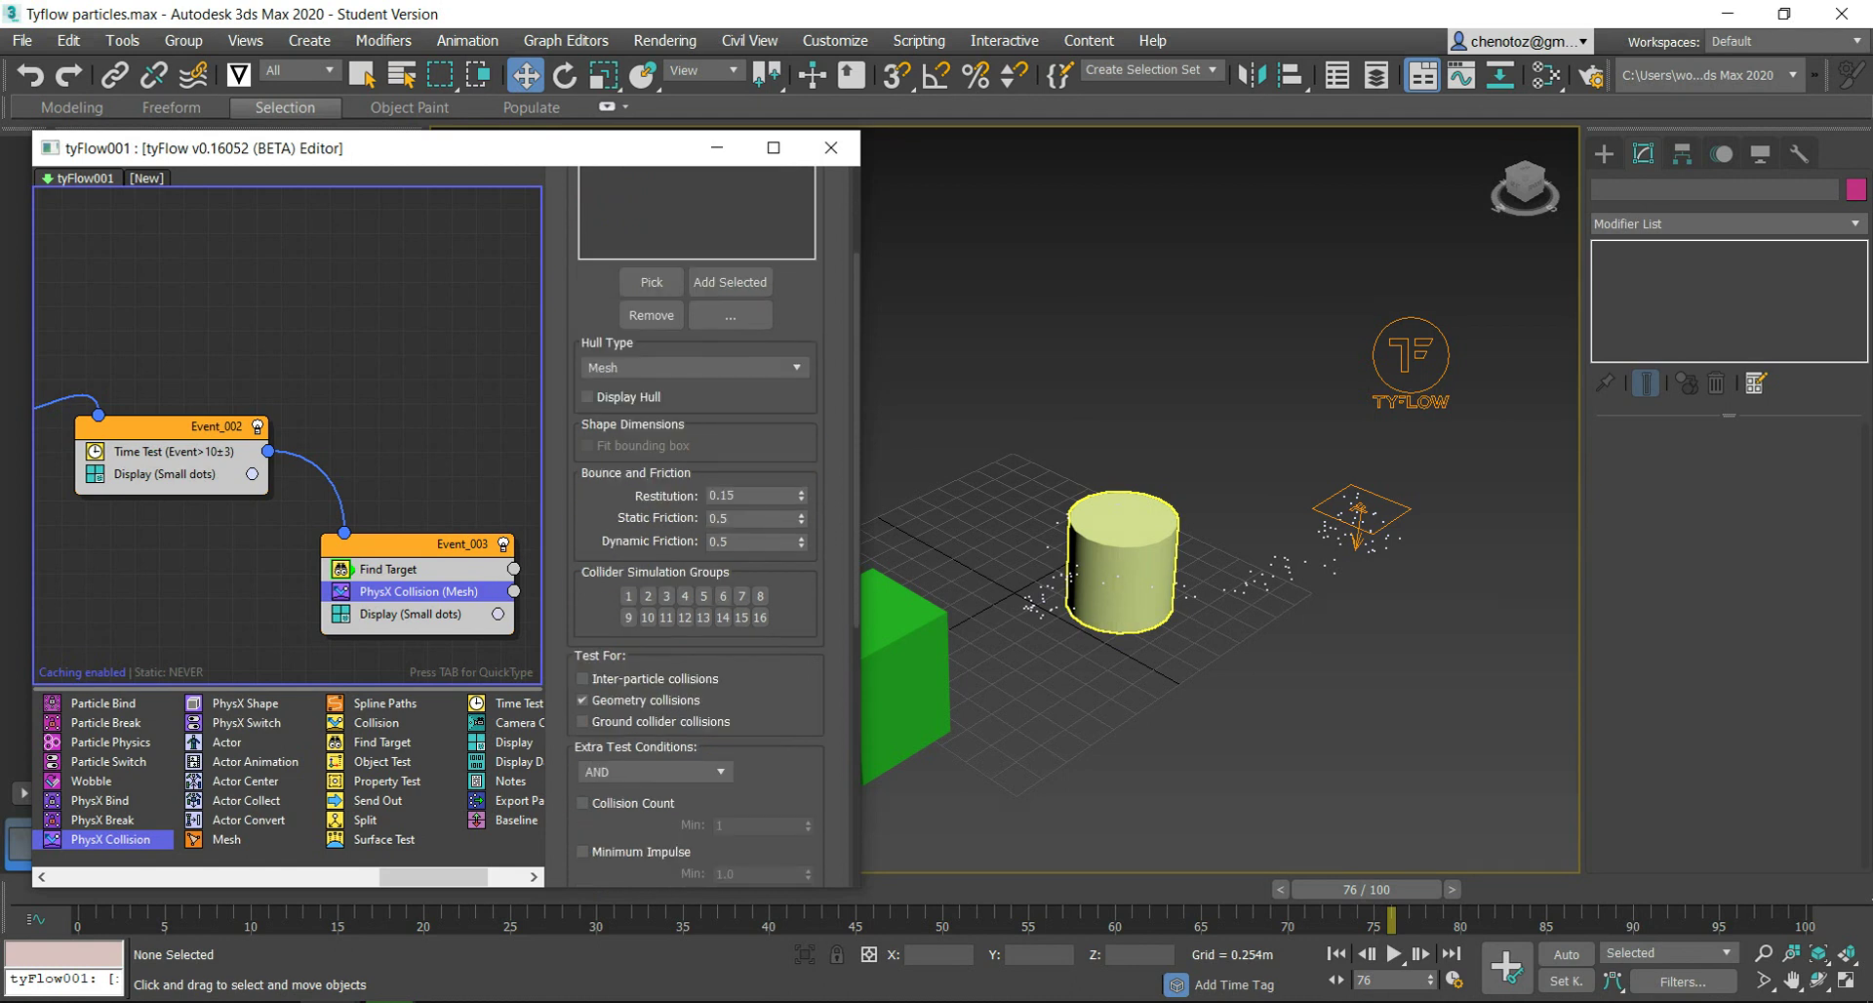
{"action": "scroll", "coordinate": [697, 527], "scroll_direction": "down", "scroll_amount": 2}
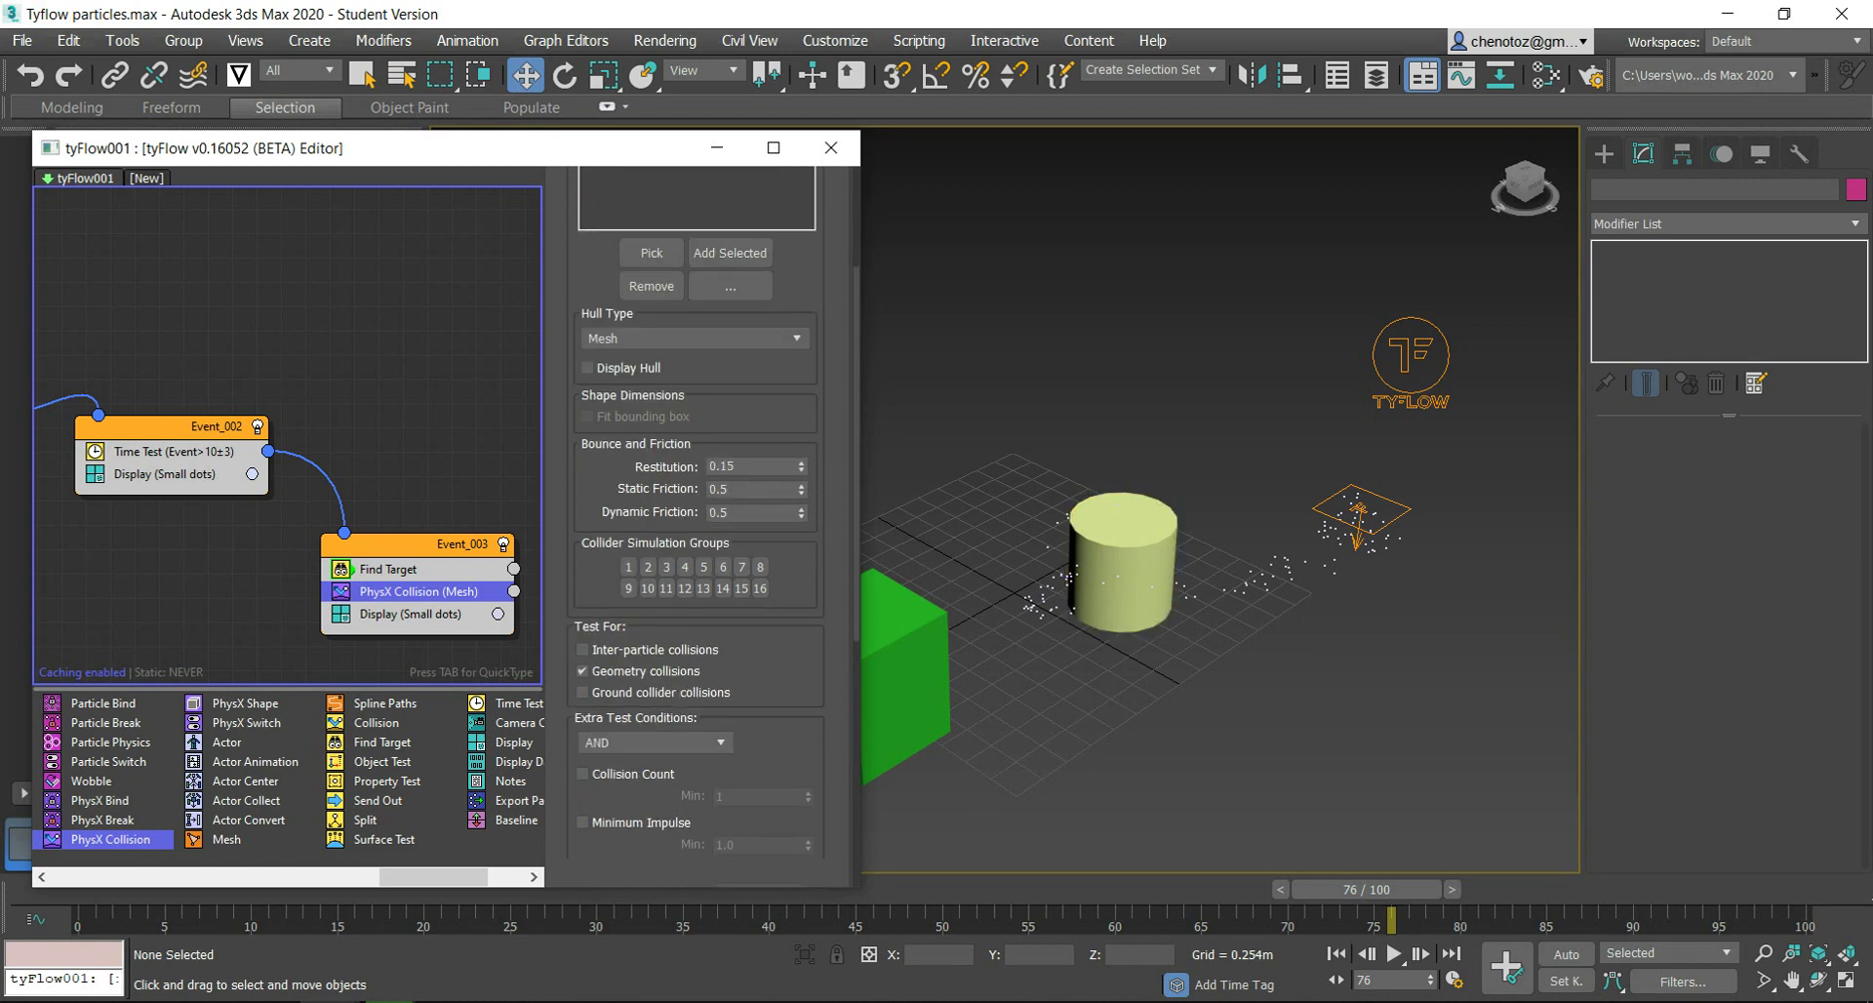
{"action": "scroll", "coordinate": [697, 527], "scroll_direction": "down", "scroll_amount": 2}
{"action": "scroll", "coordinate": [698, 527], "scroll_direction": "down", "scroll_amount": 2}
{"action": "scroll", "coordinate": [698, 526], "scroll_direction": "down", "scroll_amount": 2}
{"action": "scroll", "coordinate": [697, 527], "scroll_direction": "down", "scroll_amount": 3}
{"action": "scroll", "coordinate": [697, 526], "scroll_direction": "down", "scroll_amount": 1}
{"action": "scroll", "coordinate": [698, 527], "scroll_direction": "up", "scroll_amount": 4}
{"action": "scroll", "coordinate": [697, 526], "scroll_direction": "up", "scroll_amount": 3}
{"action": "scroll", "coordinate": [697, 527], "scroll_direction": "up", "scroll_amount": 2}
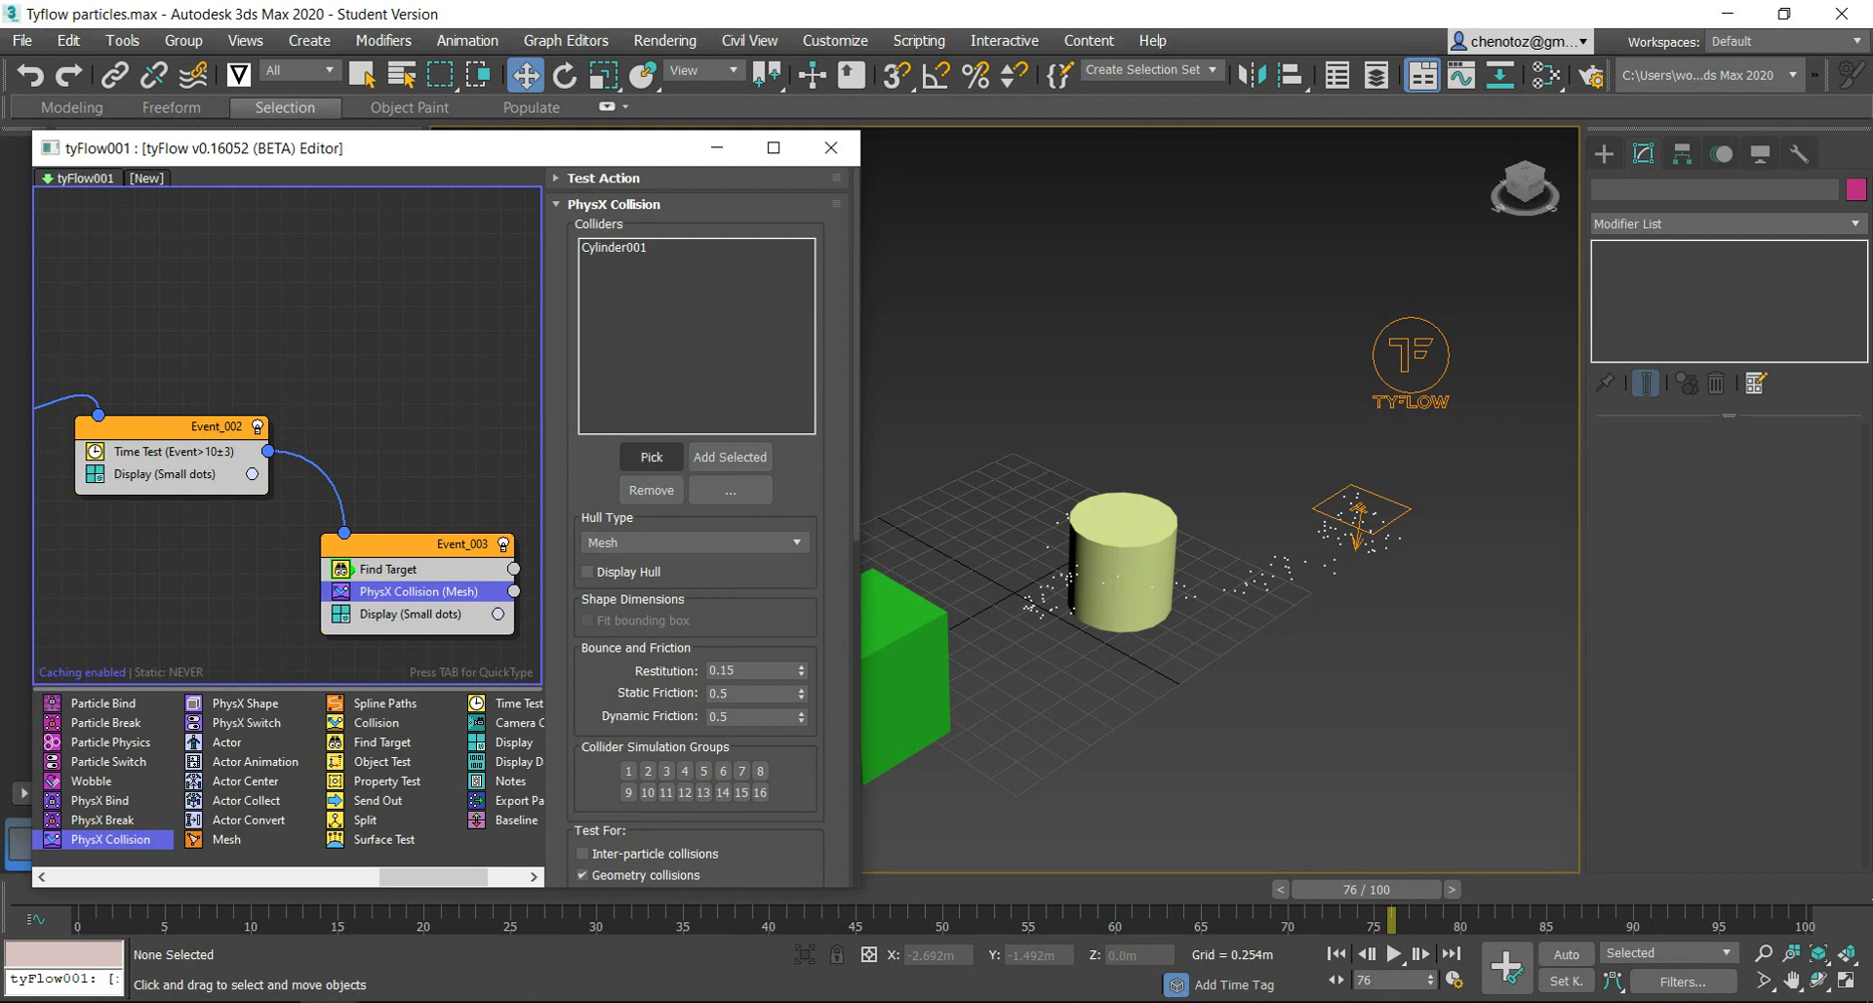
Step: Set Event_003's Display operator type to Geometry
{"action": "left_click", "coordinate": [410, 614]}
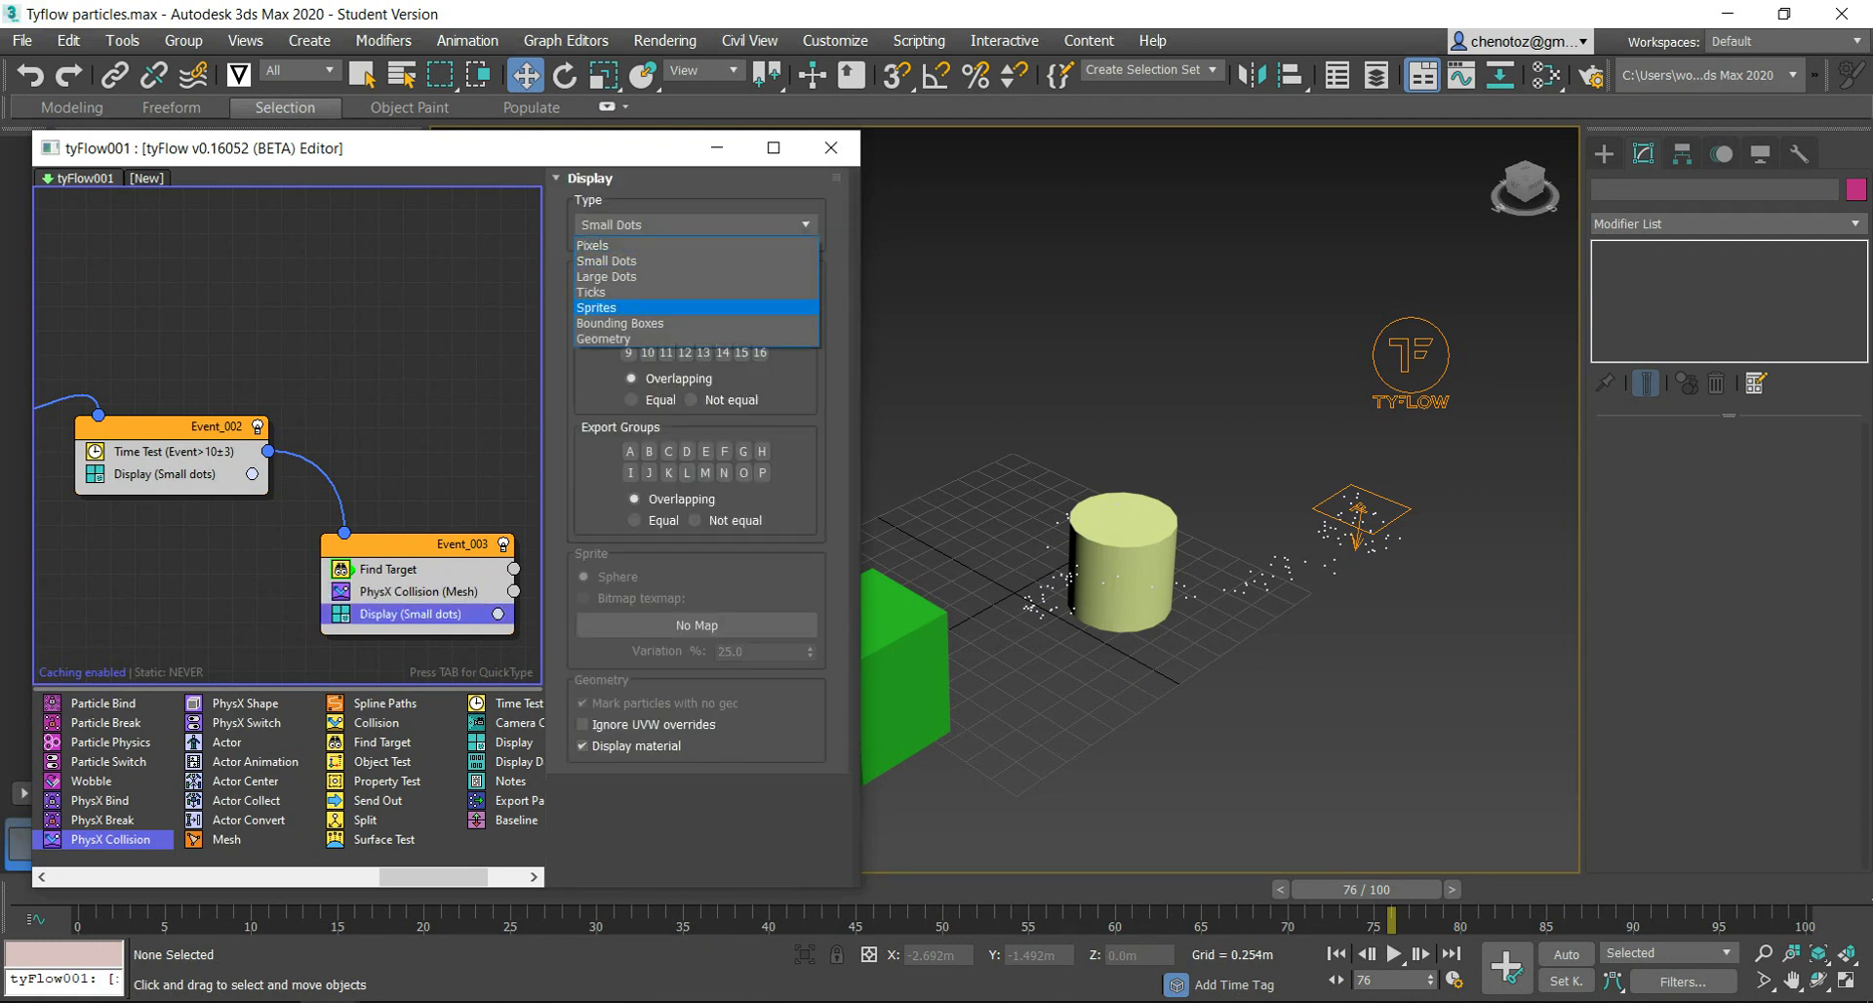
{"action": "left_click", "coordinate": [603, 339]}
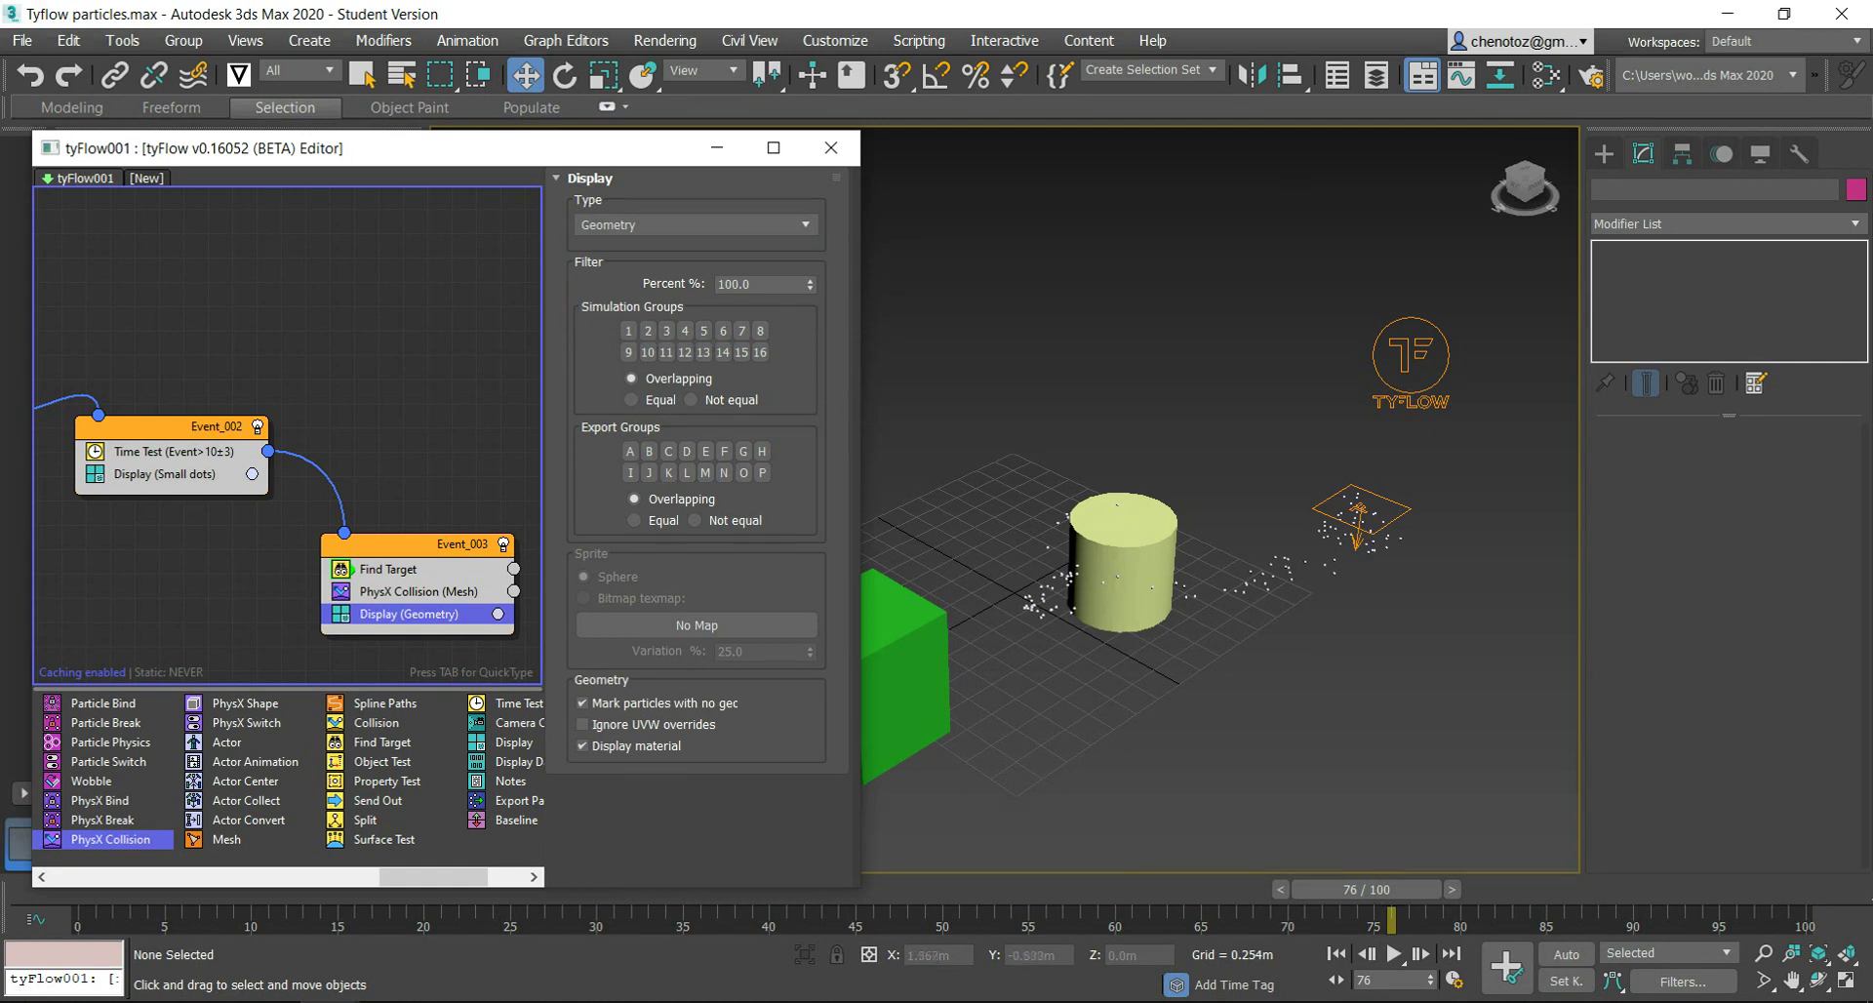
{"action": "scroll", "coordinate": [1096, 578], "scroll_direction": "up", "scroll_amount": 5}
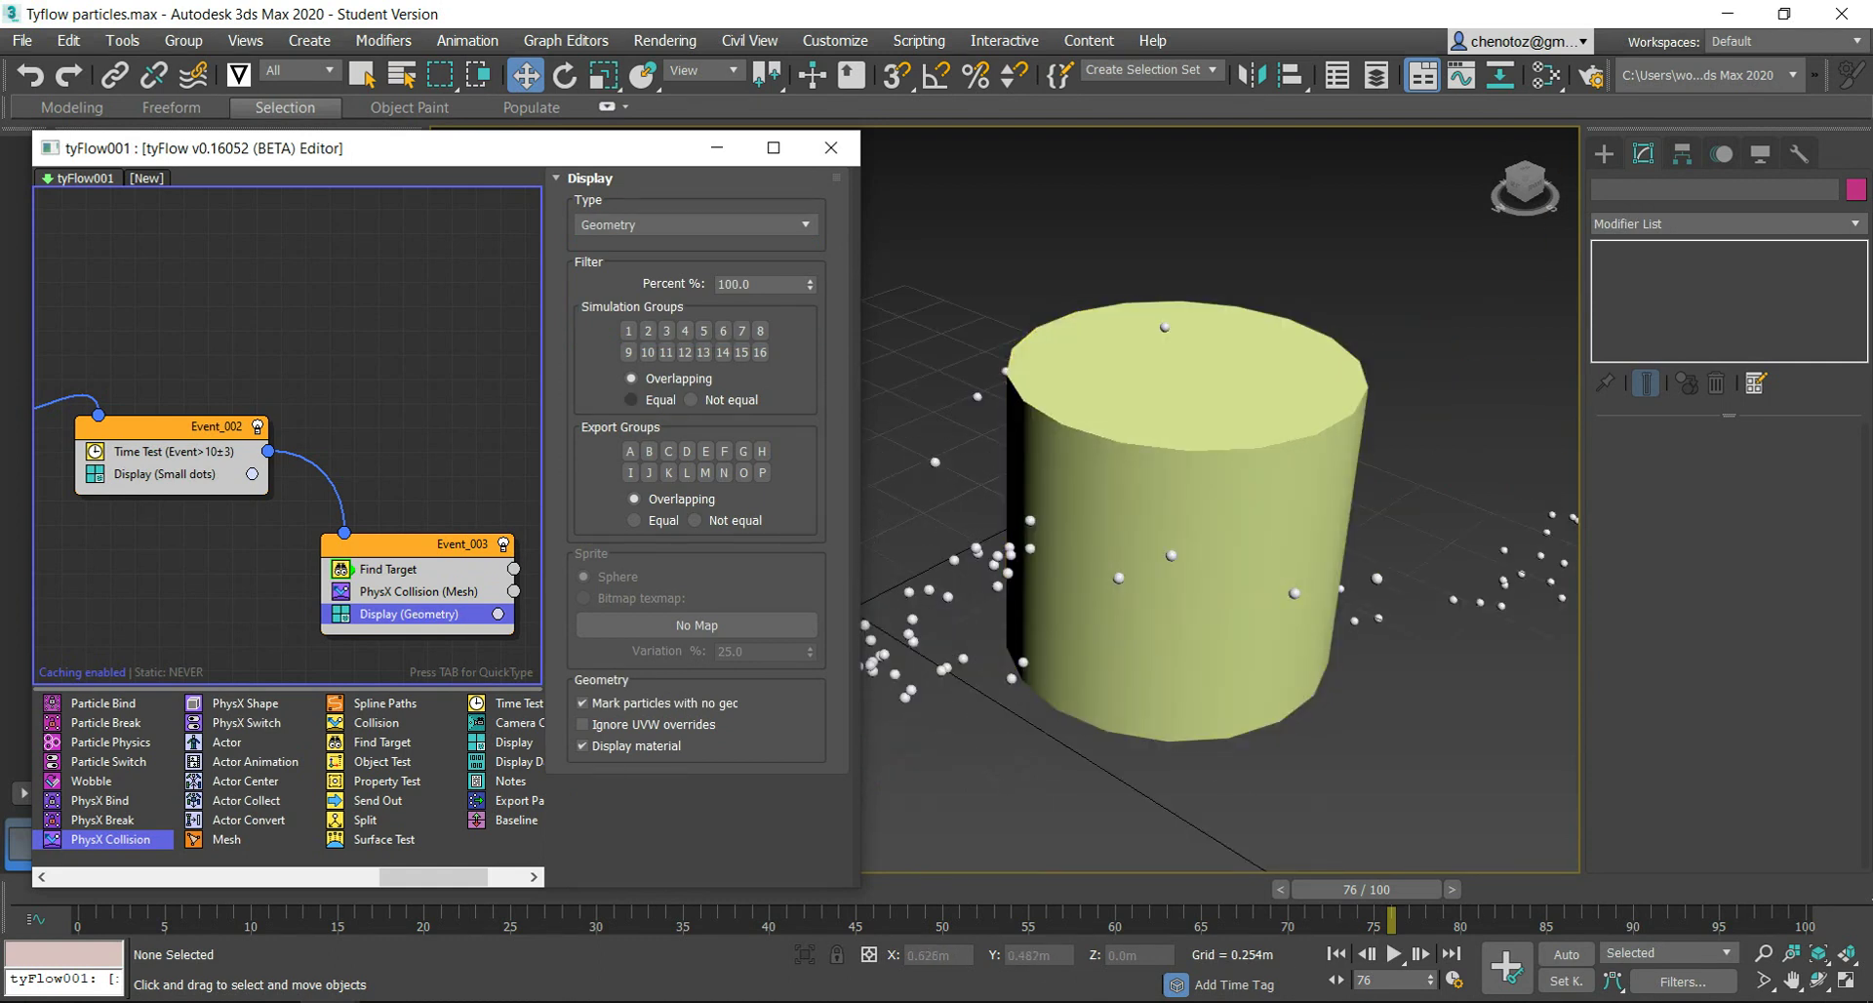
{"action": "scroll", "coordinate": [373, 372], "scroll_direction": "down", "scroll_amount": 2}
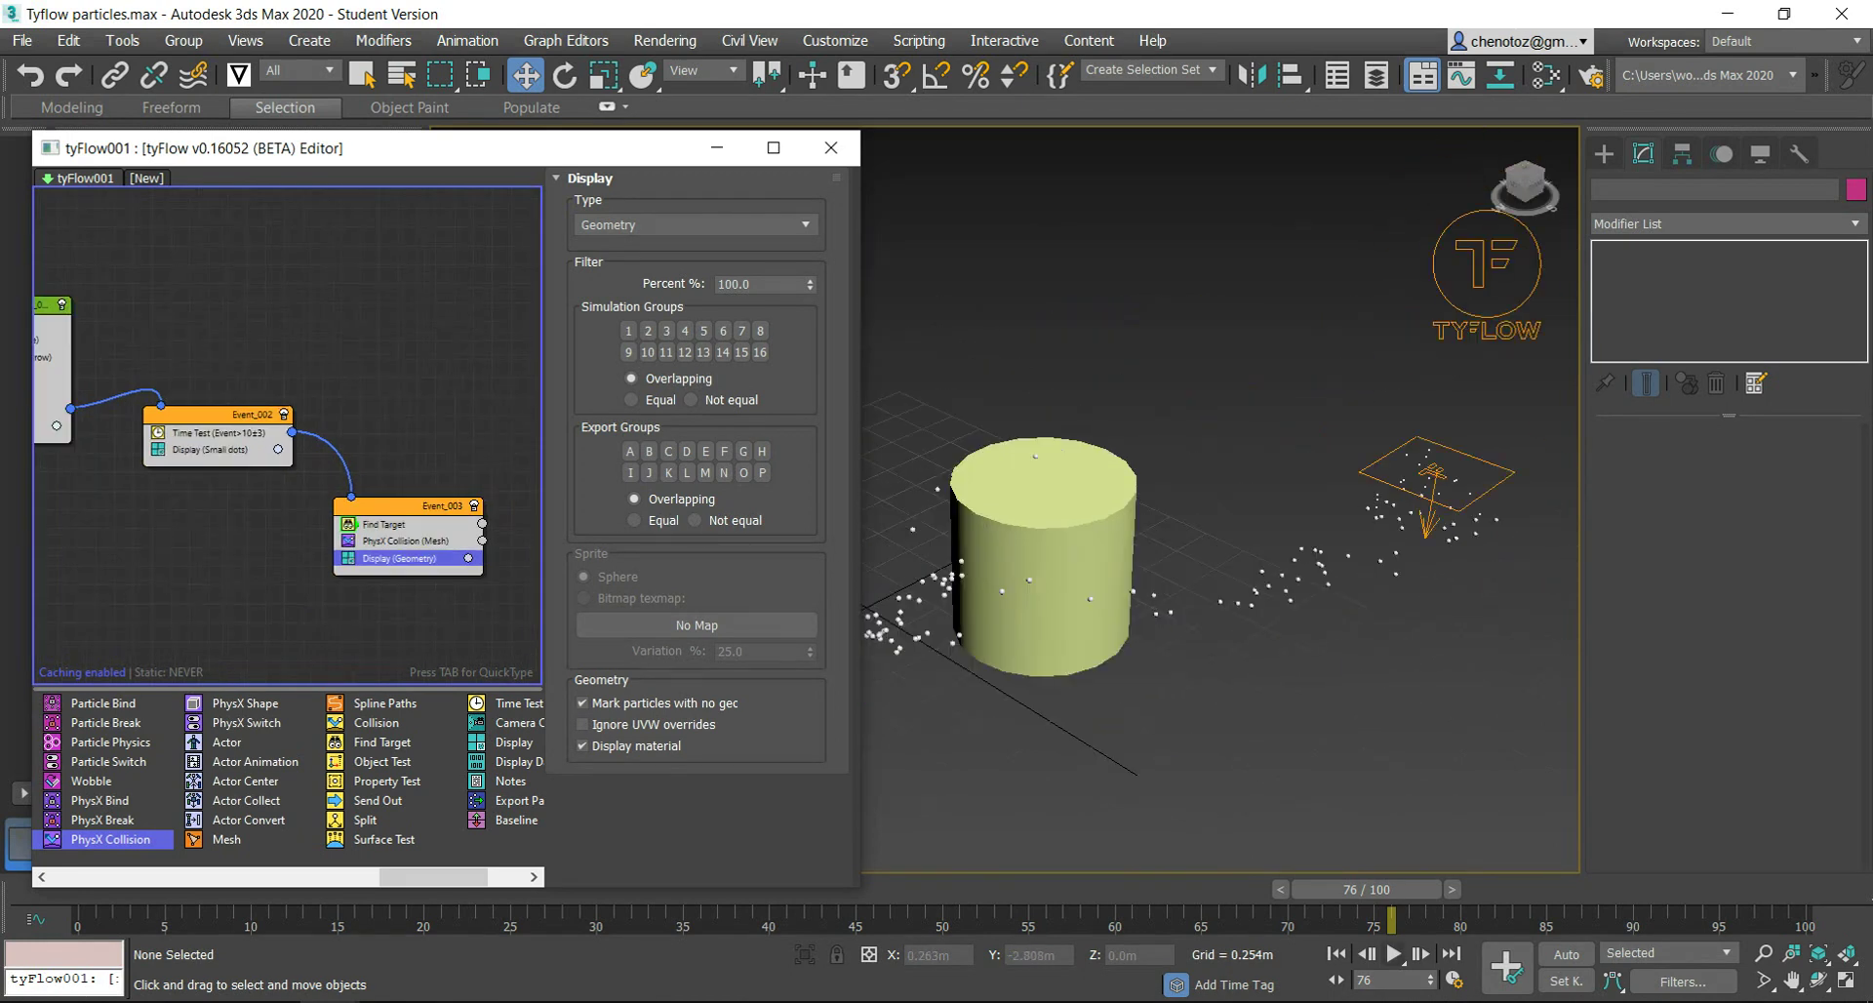
Step: Play the simulation to watch particles gather around the cylinder, stopping at frame 94
{"action": "key", "text": "slash"}
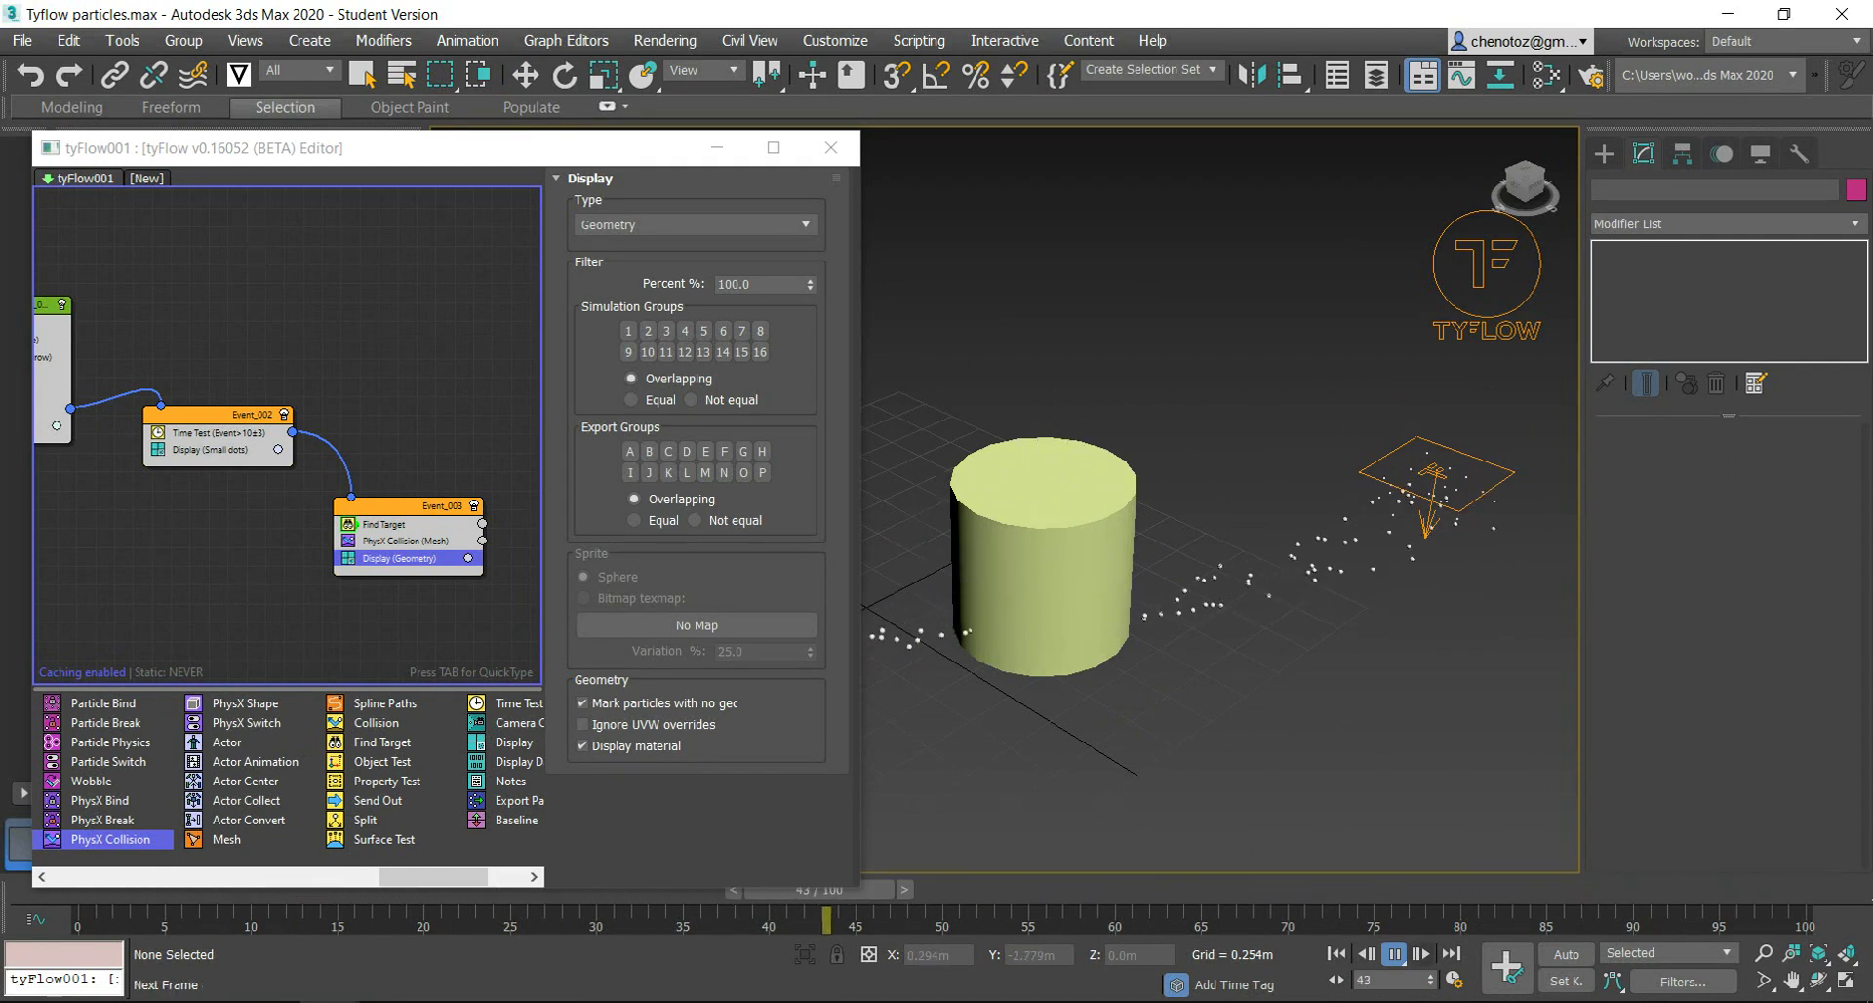
{"action": "key", "text": "w"}
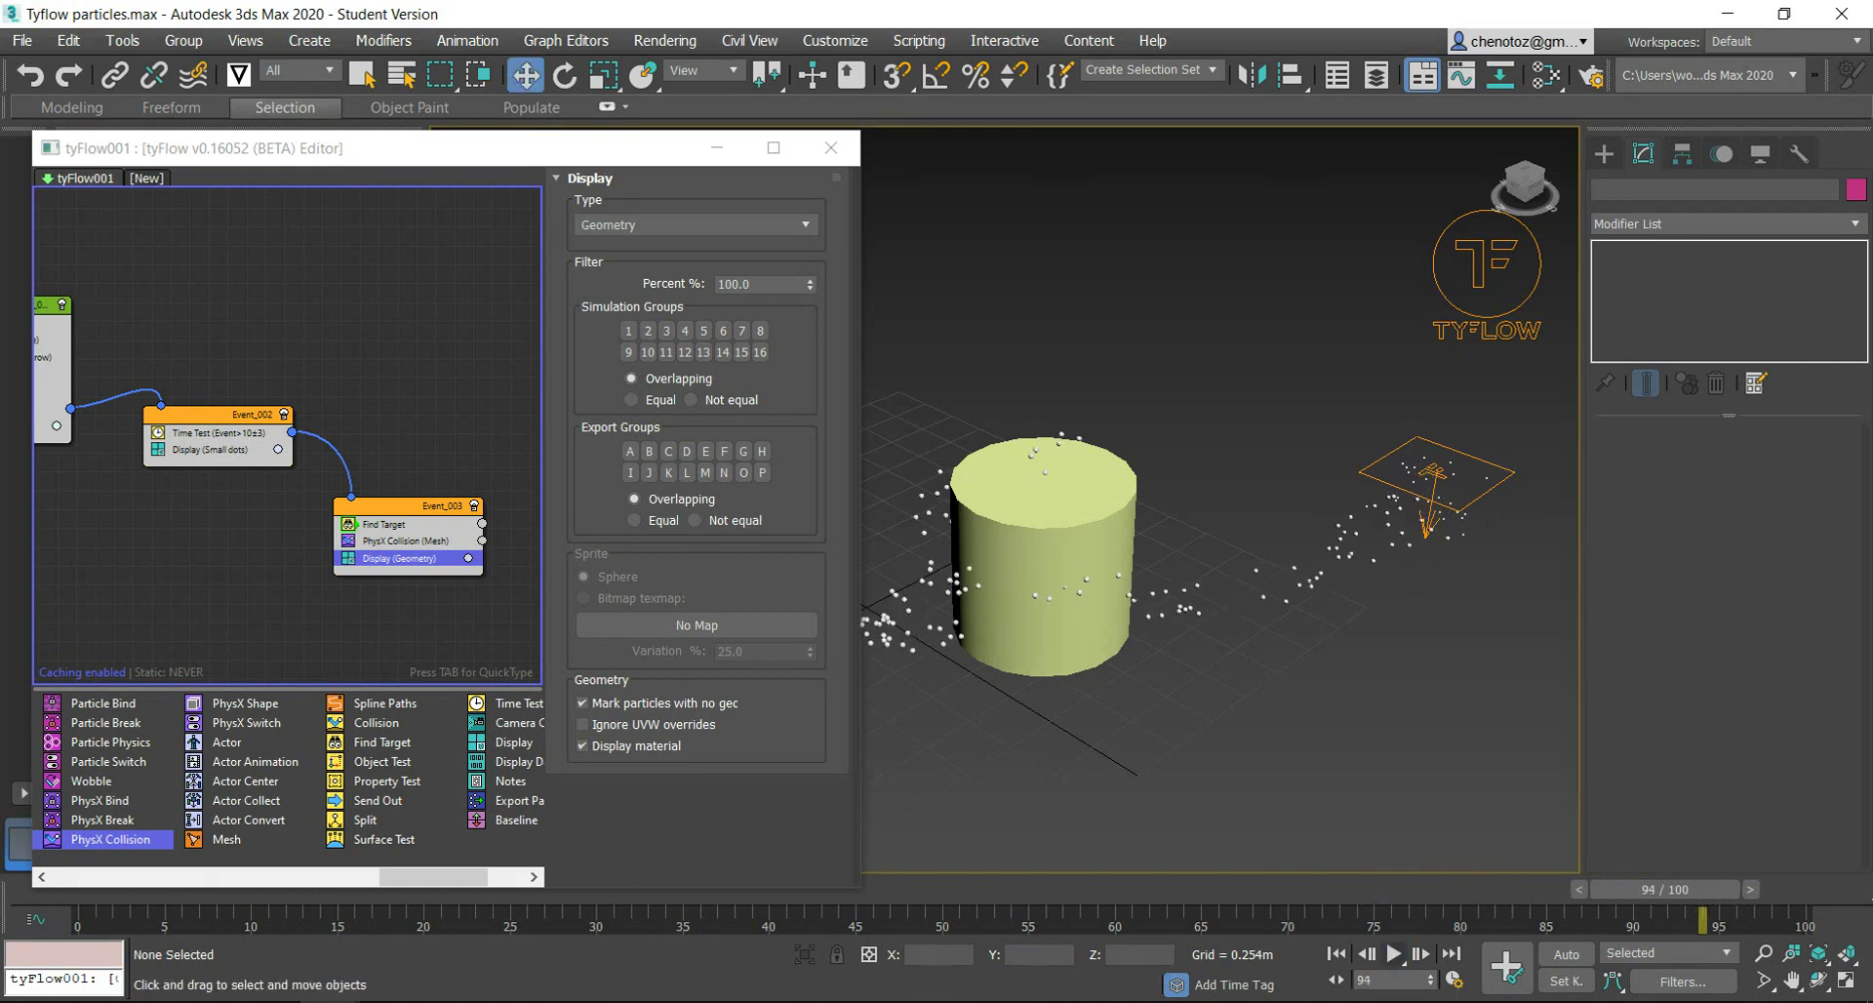
{"action": "scroll", "coordinate": [283, 429], "scroll_direction": "up", "scroll_amount": 1}
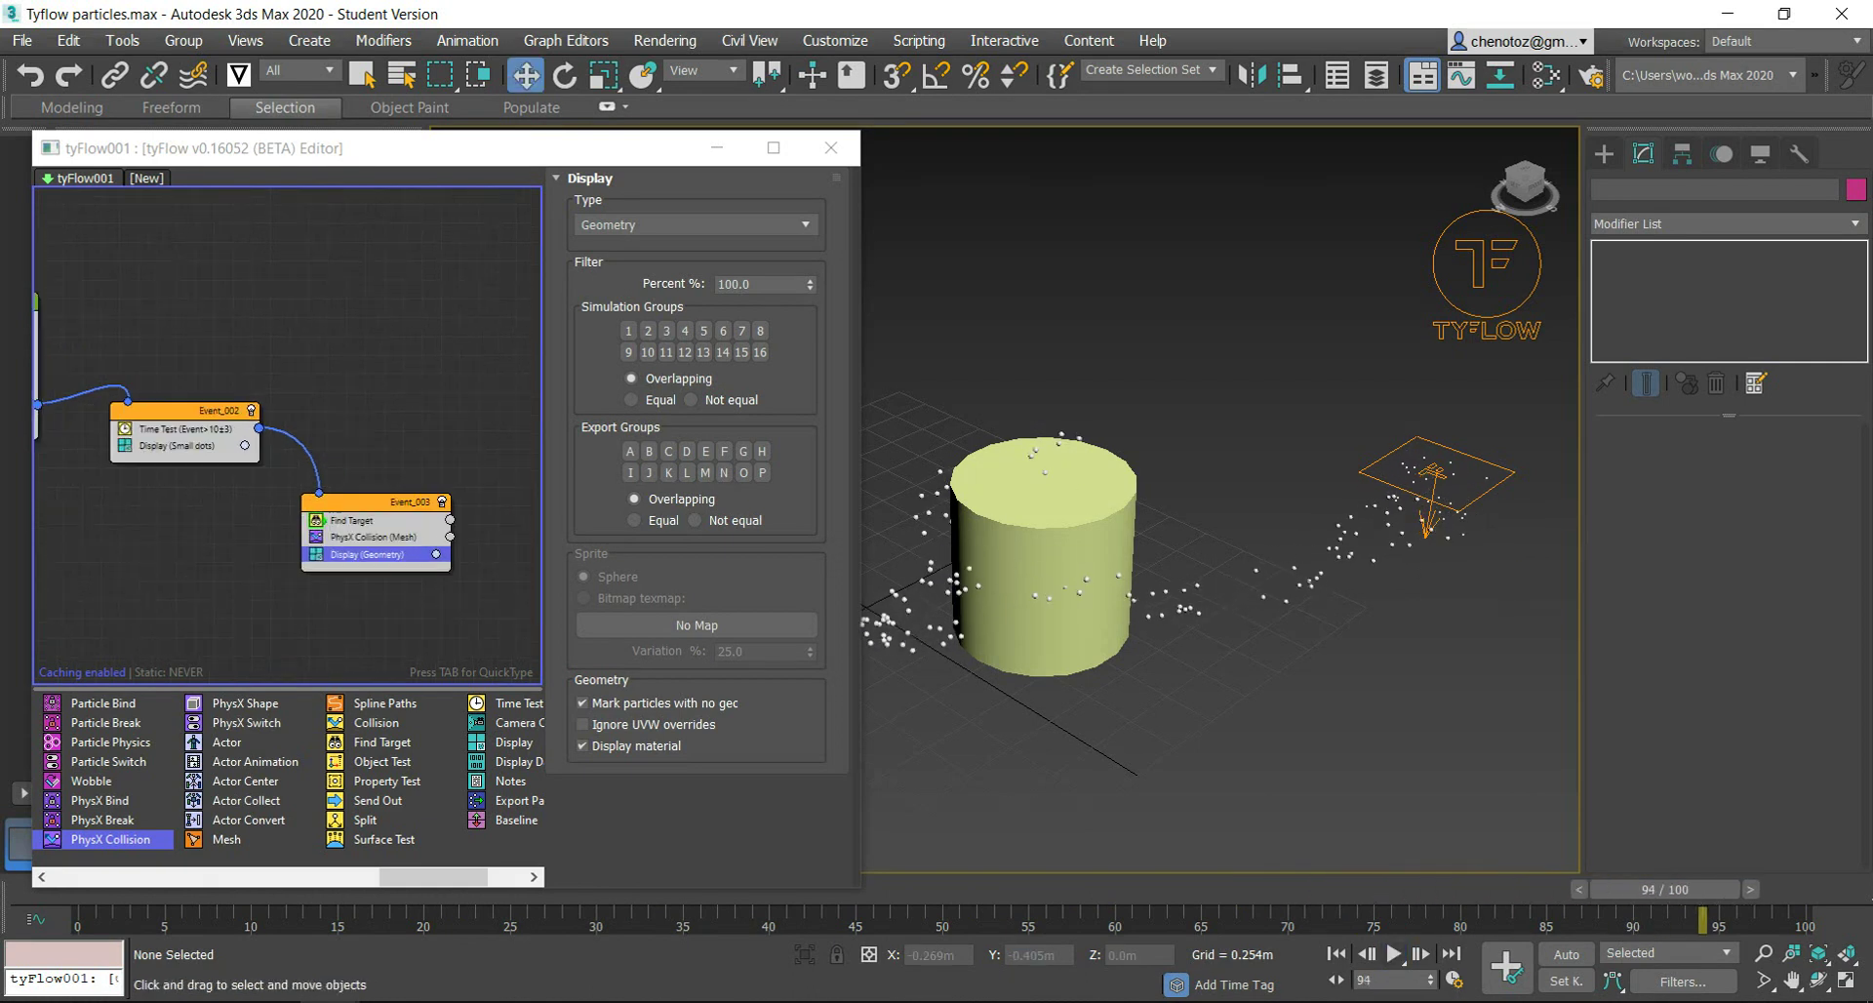
{"action": "scroll", "coordinate": [1249, 537], "scroll_direction": "down", "scroll_amount": 2}
{"action": "scroll", "coordinate": [1249, 537], "scroll_direction": "down", "scroll_amount": 2}
{"action": "scroll", "coordinate": [1248, 537], "scroll_direction": "up", "scroll_amount": 4}
{"action": "scroll", "coordinate": [1248, 537], "scroll_direction": "down", "scroll_amount": 2}
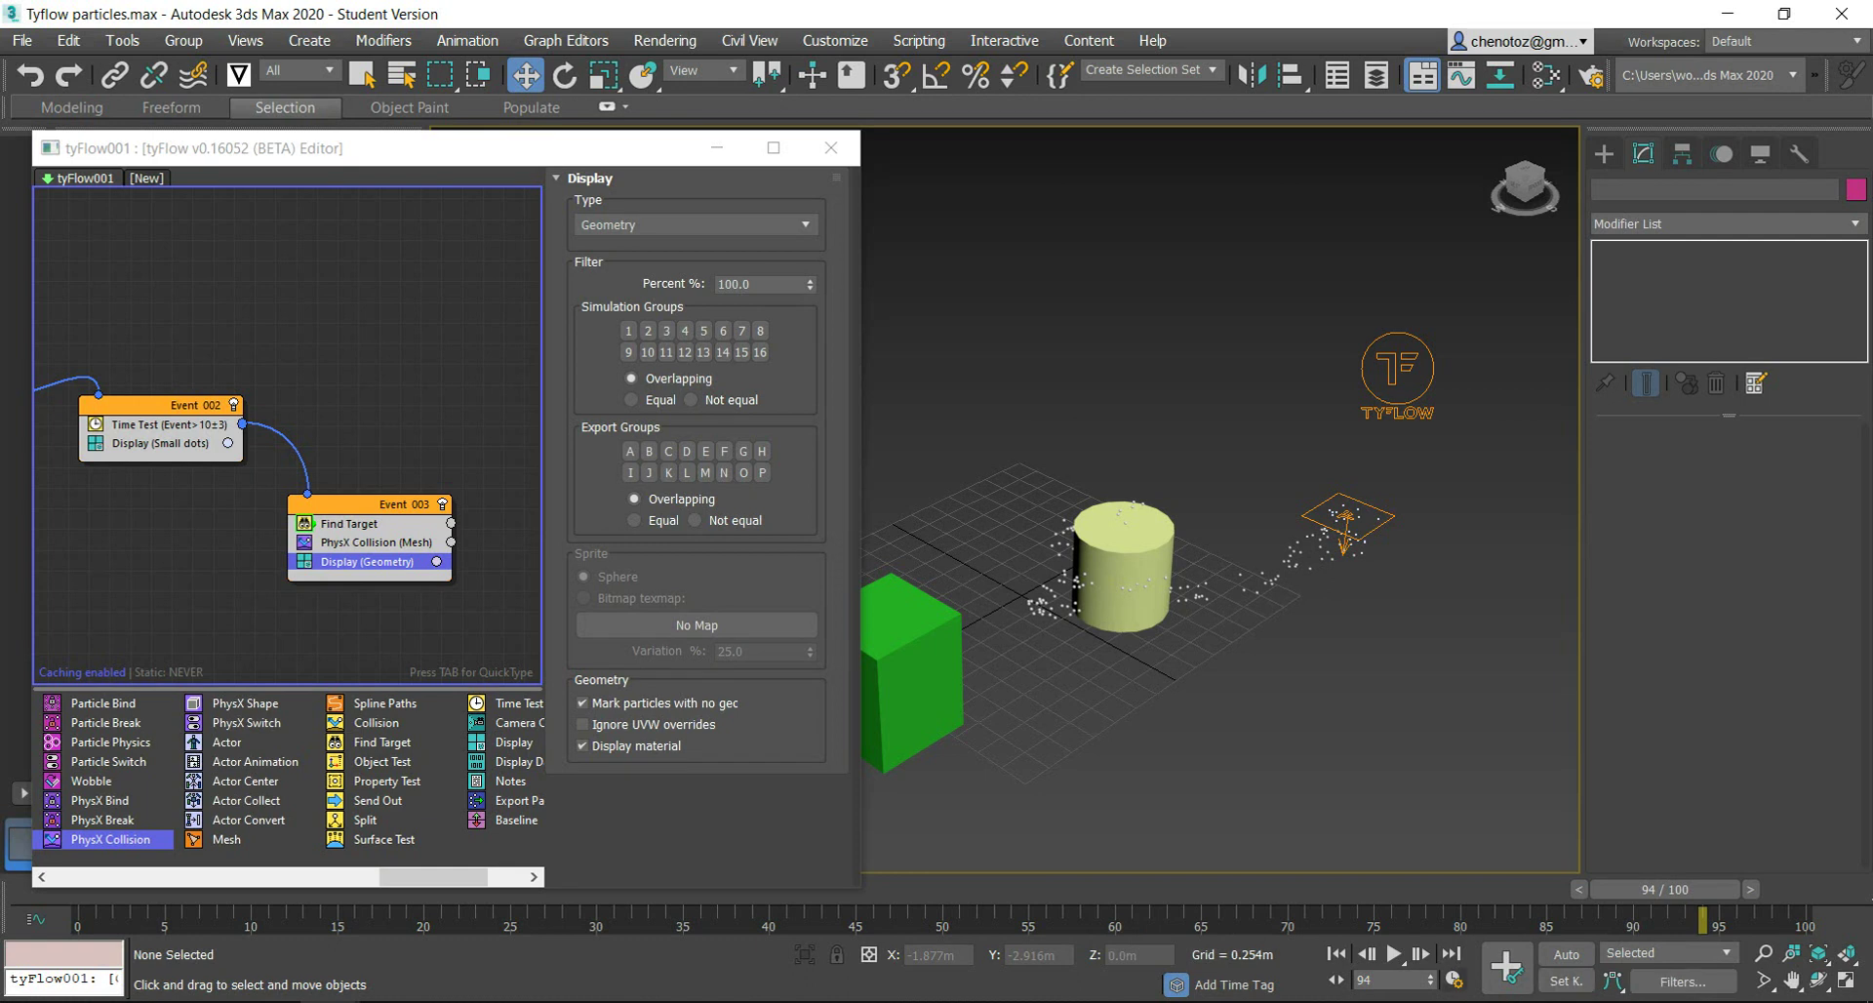
Step: Set End Time to 150 in Time Configuration and confirm
{"action": "left_click", "coordinate": [1453, 979]}
{"action": "left_click", "coordinate": [819, 595]}
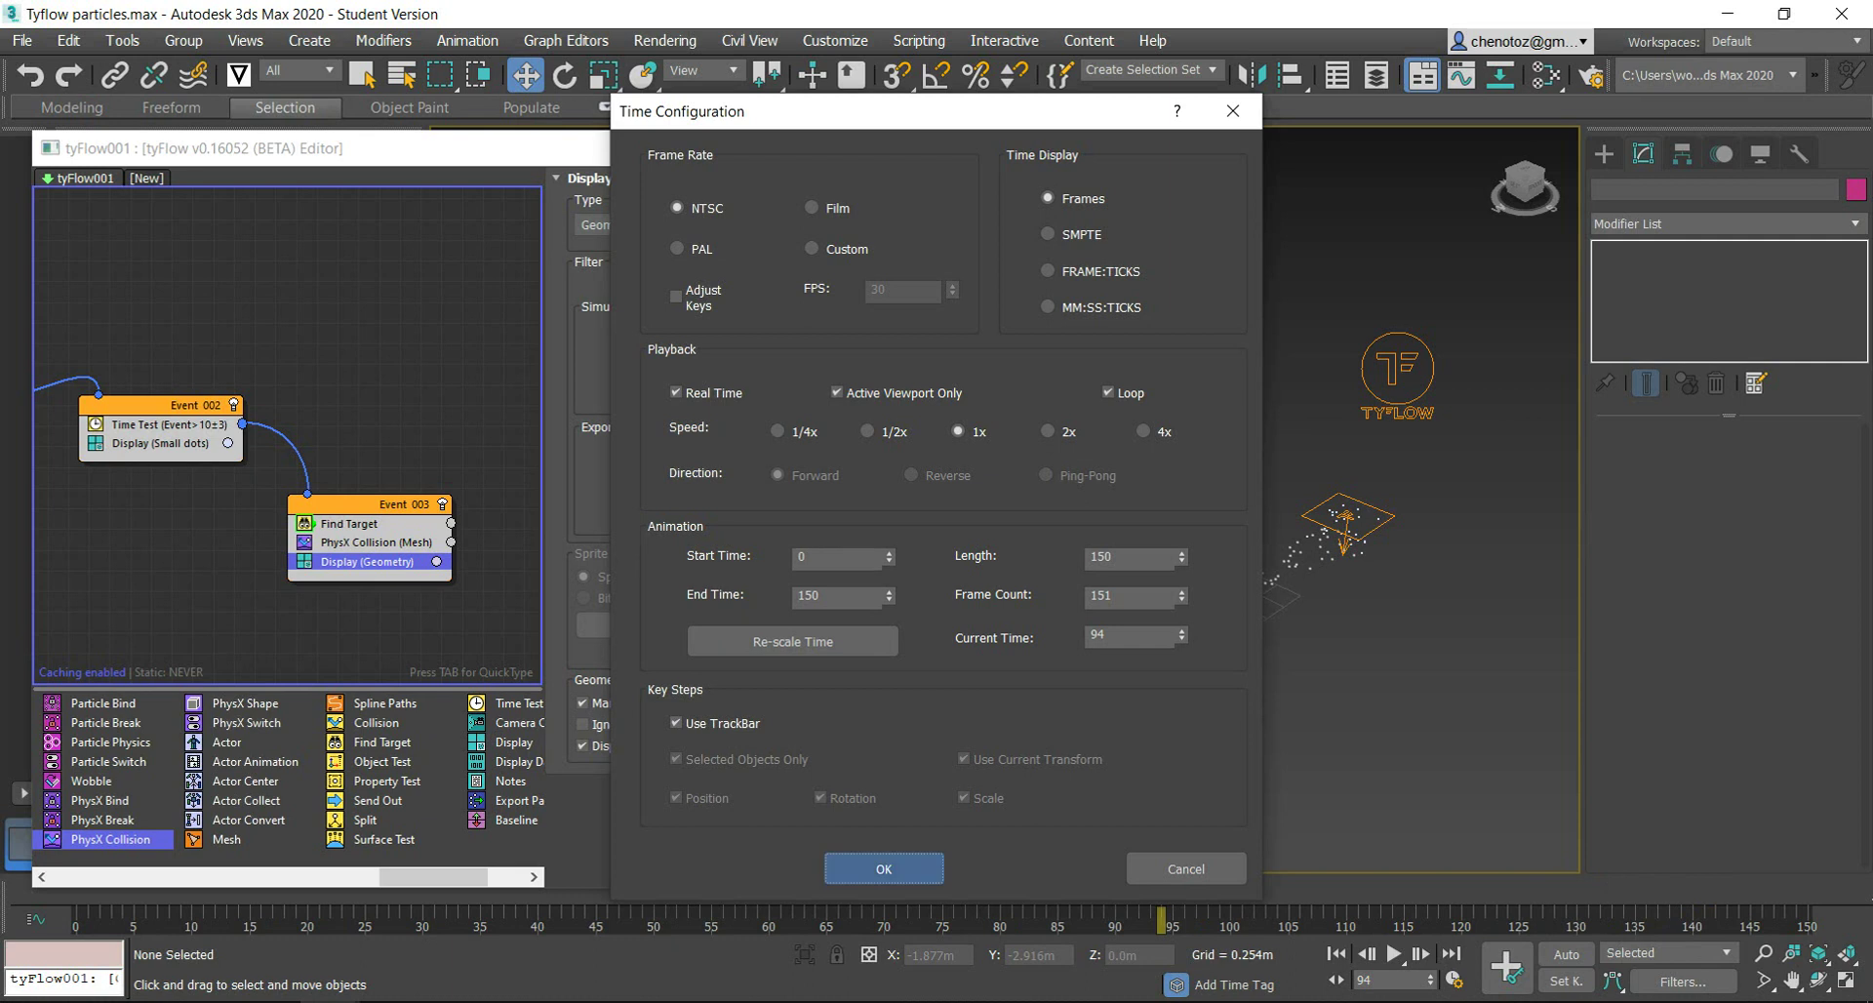
{"action": "left_click", "coordinate": [884, 868]}
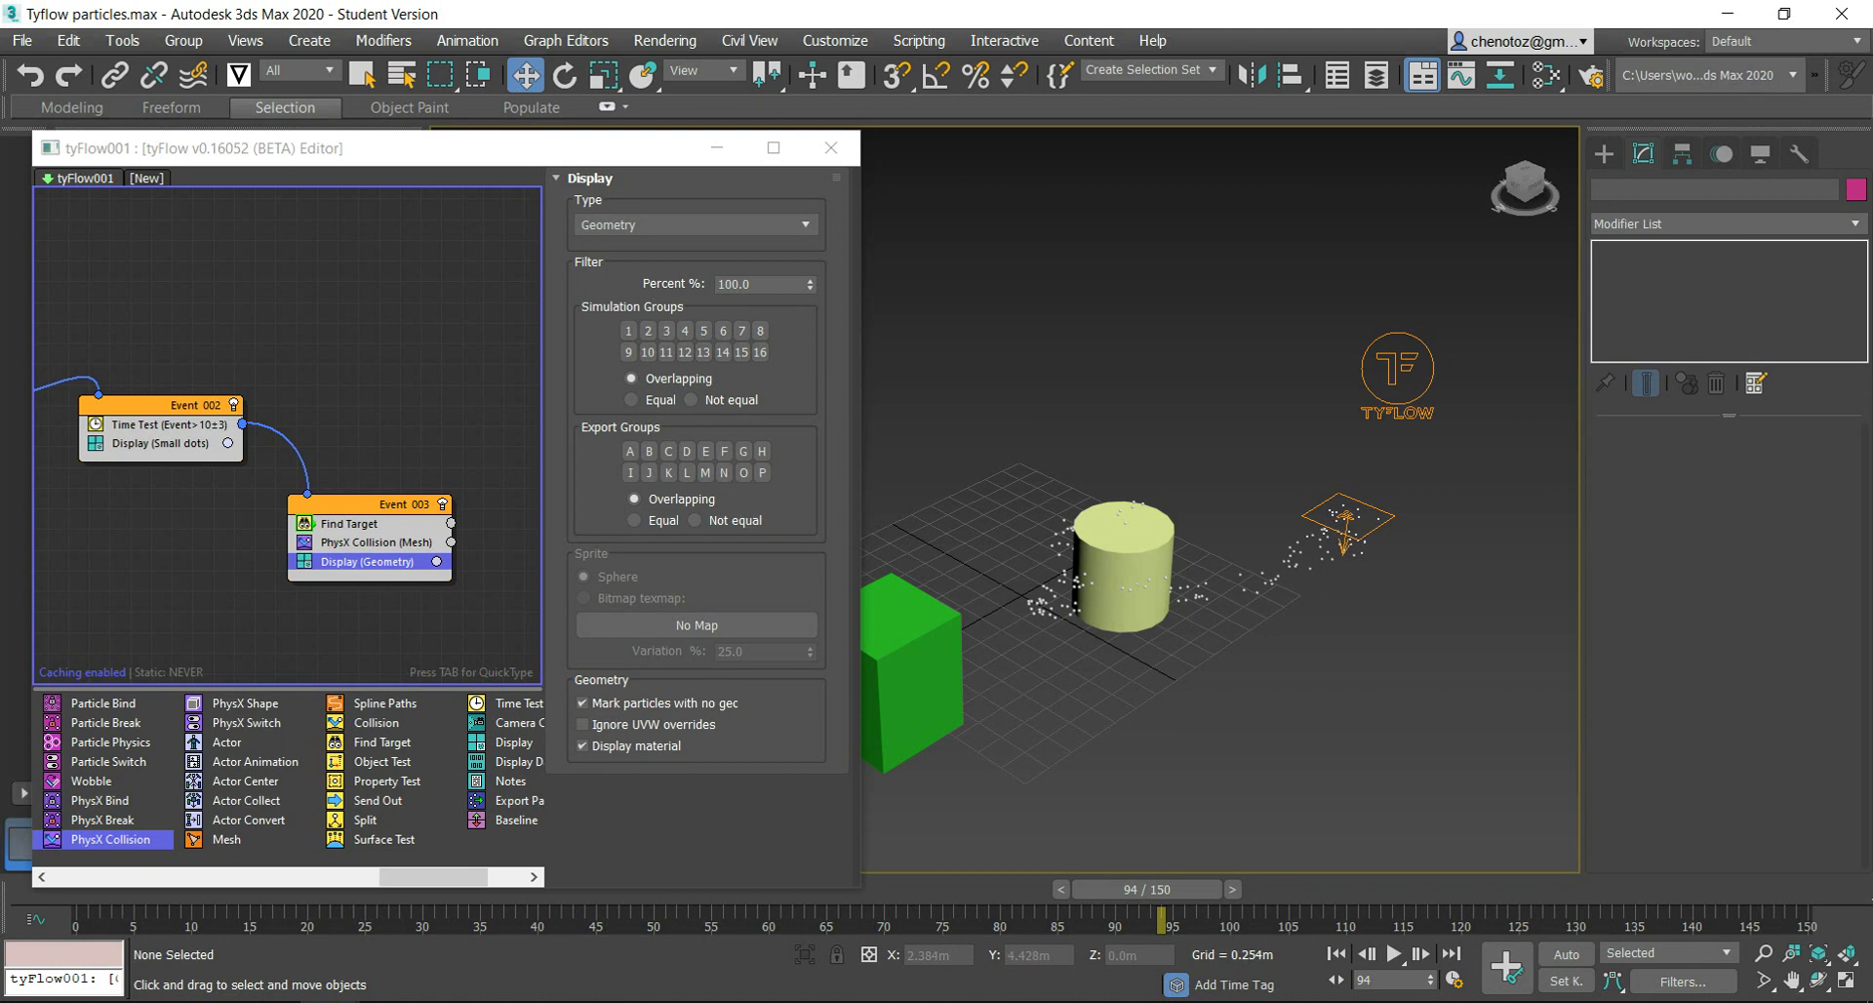
Step: Move the tyFlow editor down and switch the perspective viewport to Wireframe Override shading
{"action": "left_click_drag", "start_coordinate": [439, 147], "coordinate": [401, 295]}
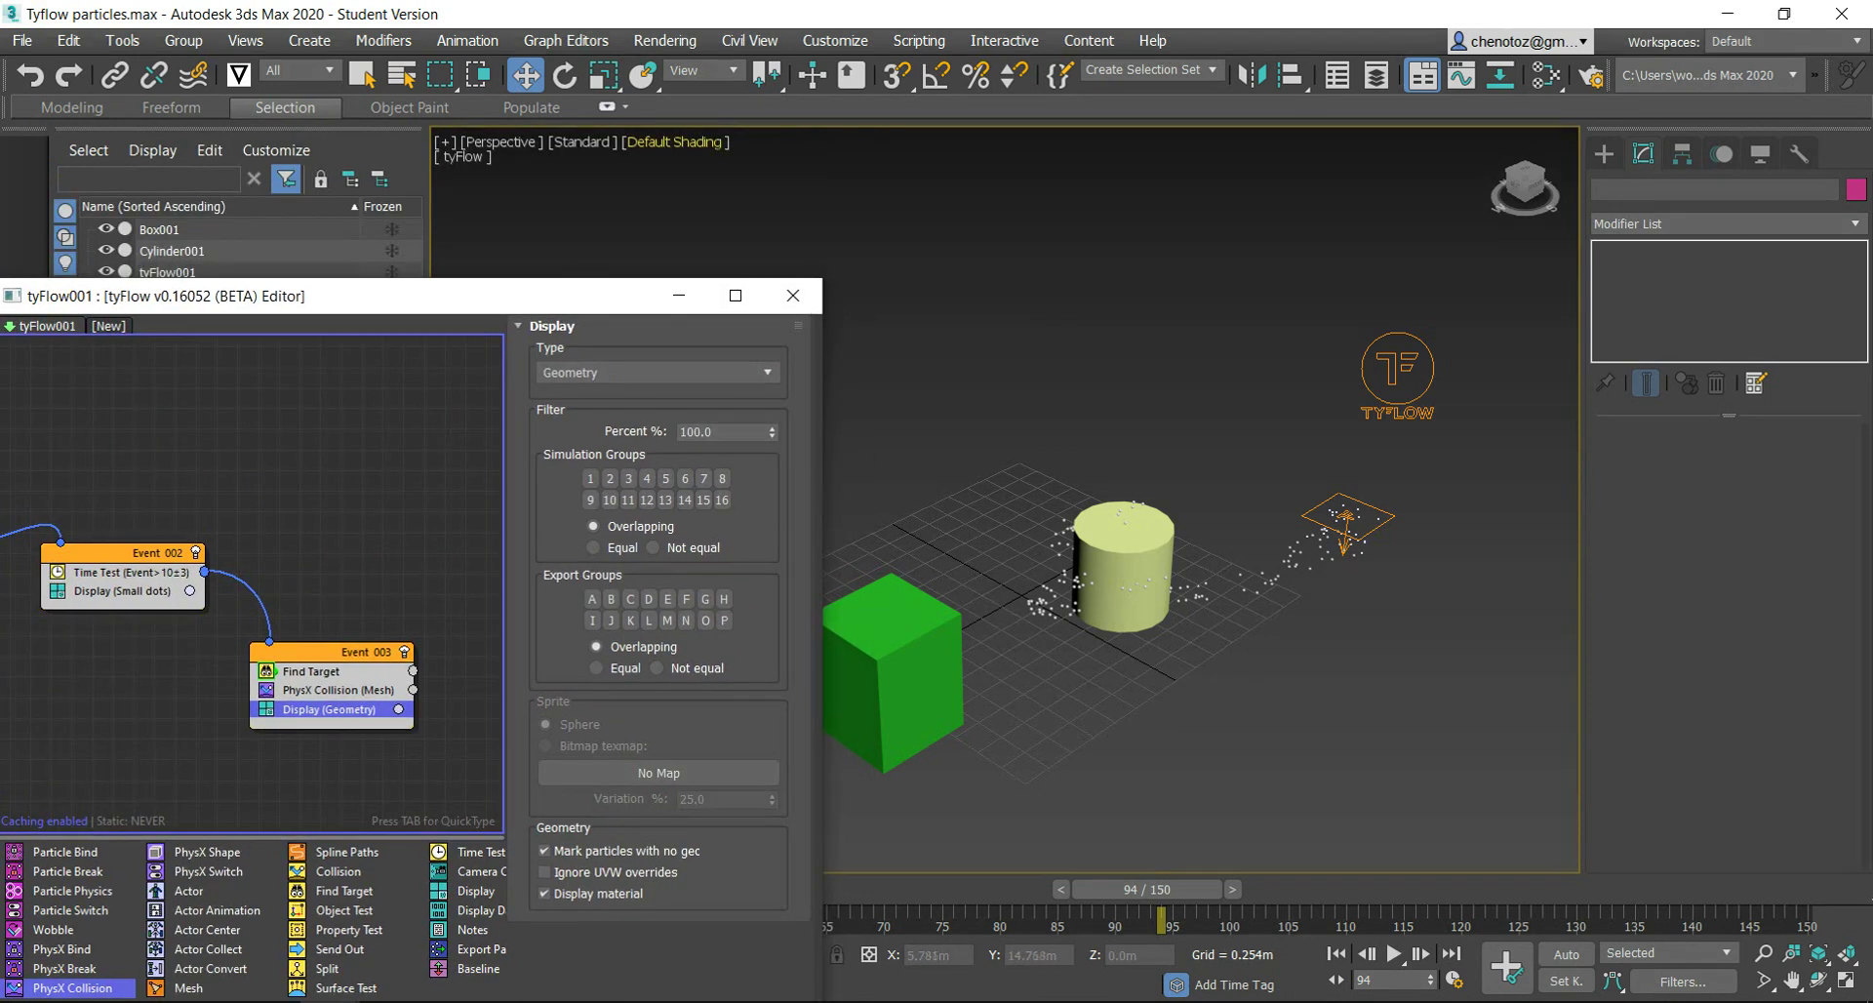
{"action": "left_click", "coordinate": [675, 141]}
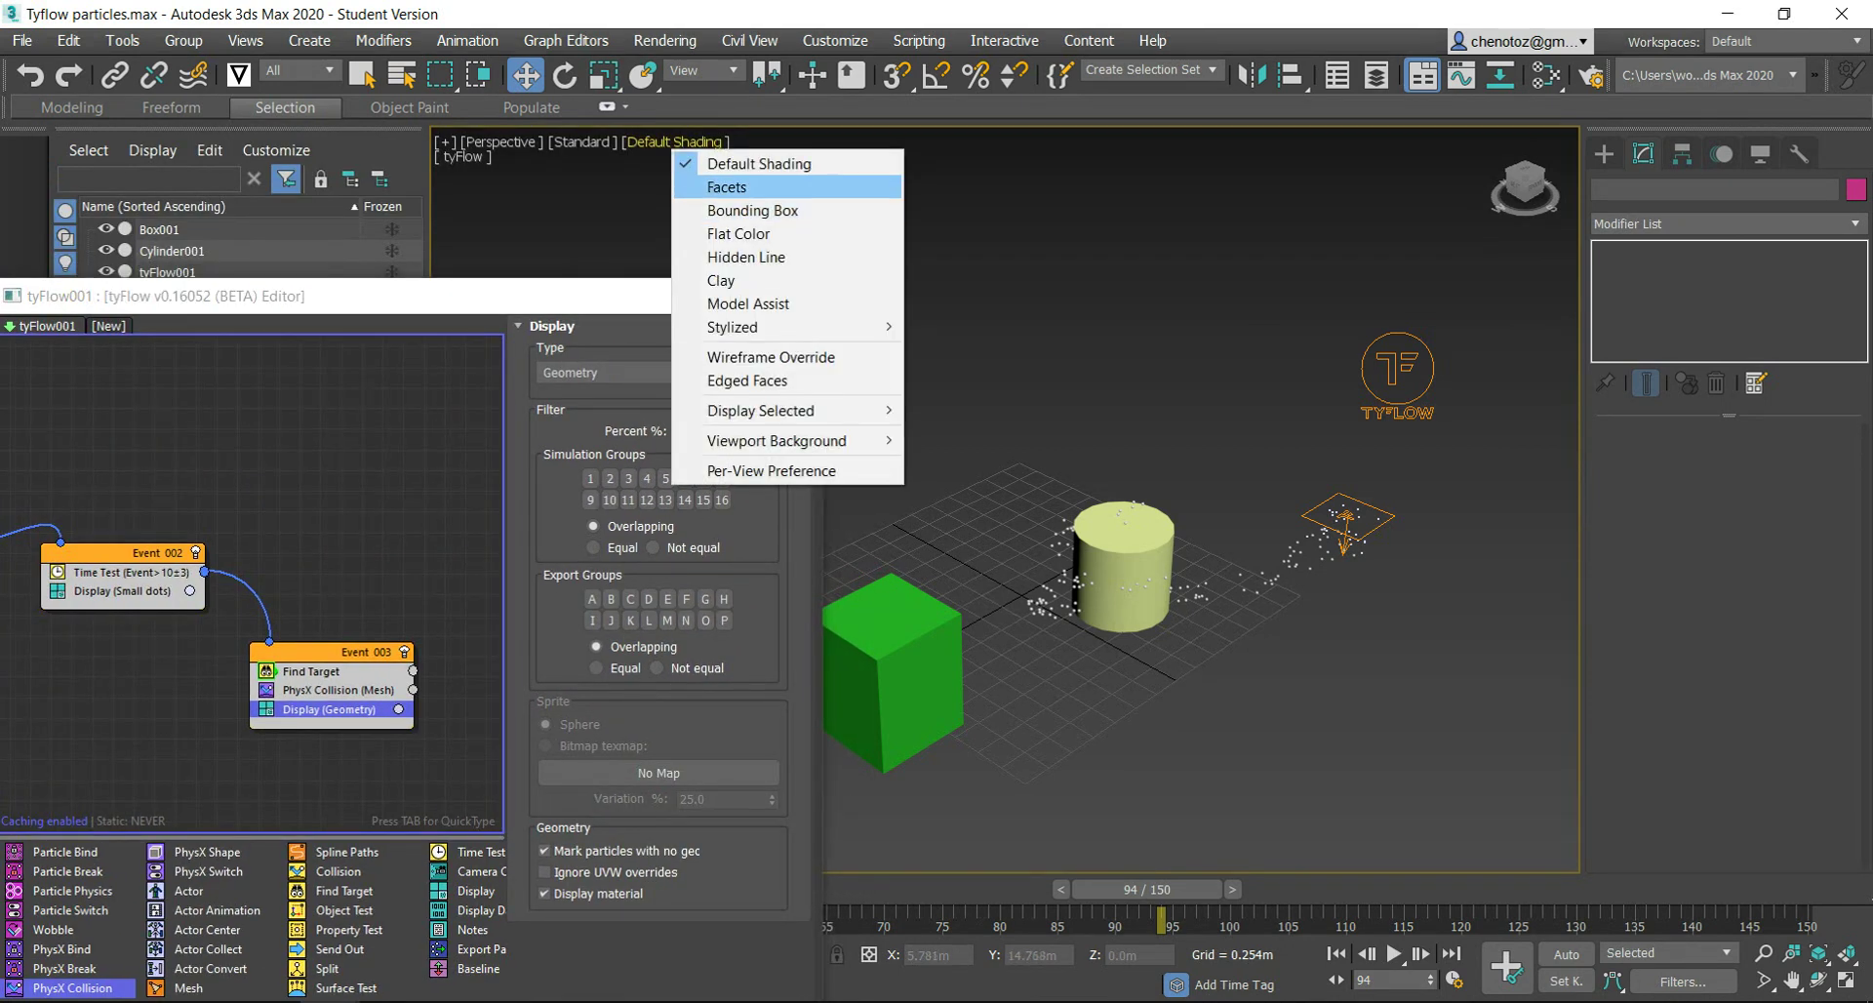
{"action": "left_click", "coordinate": [727, 187]}
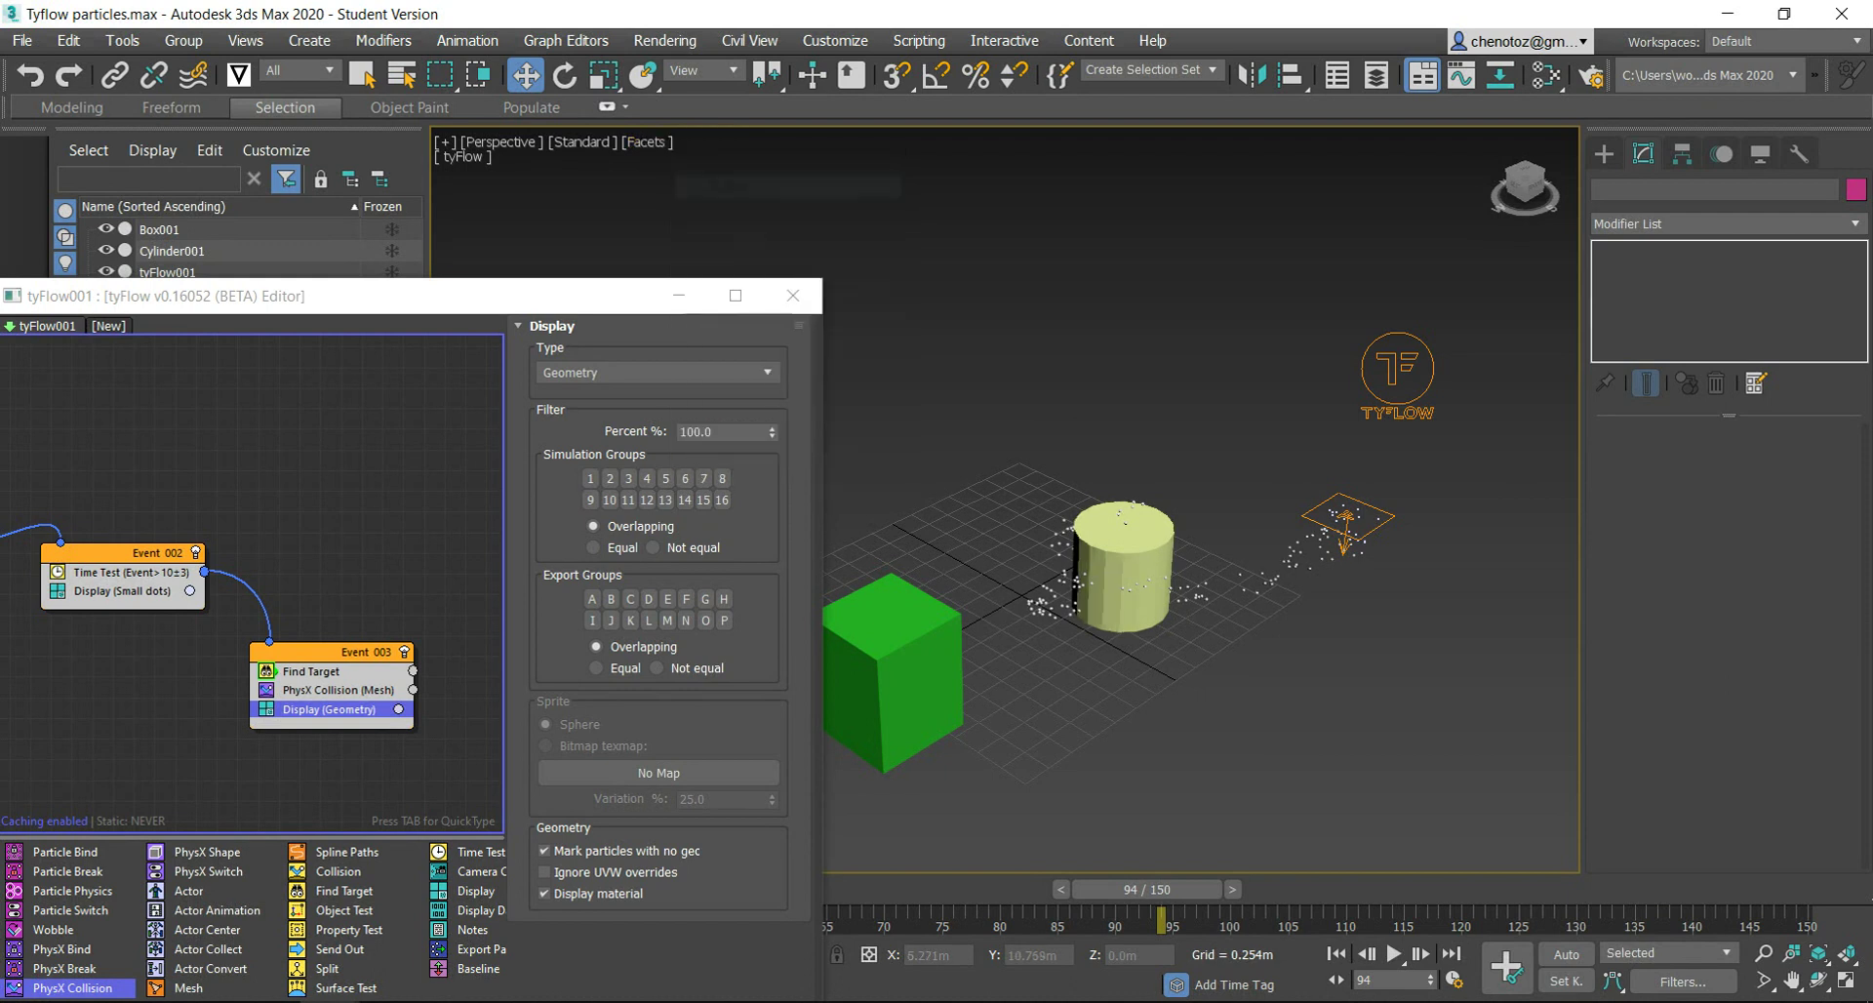
{"action": "left_click", "coordinate": [645, 142]}
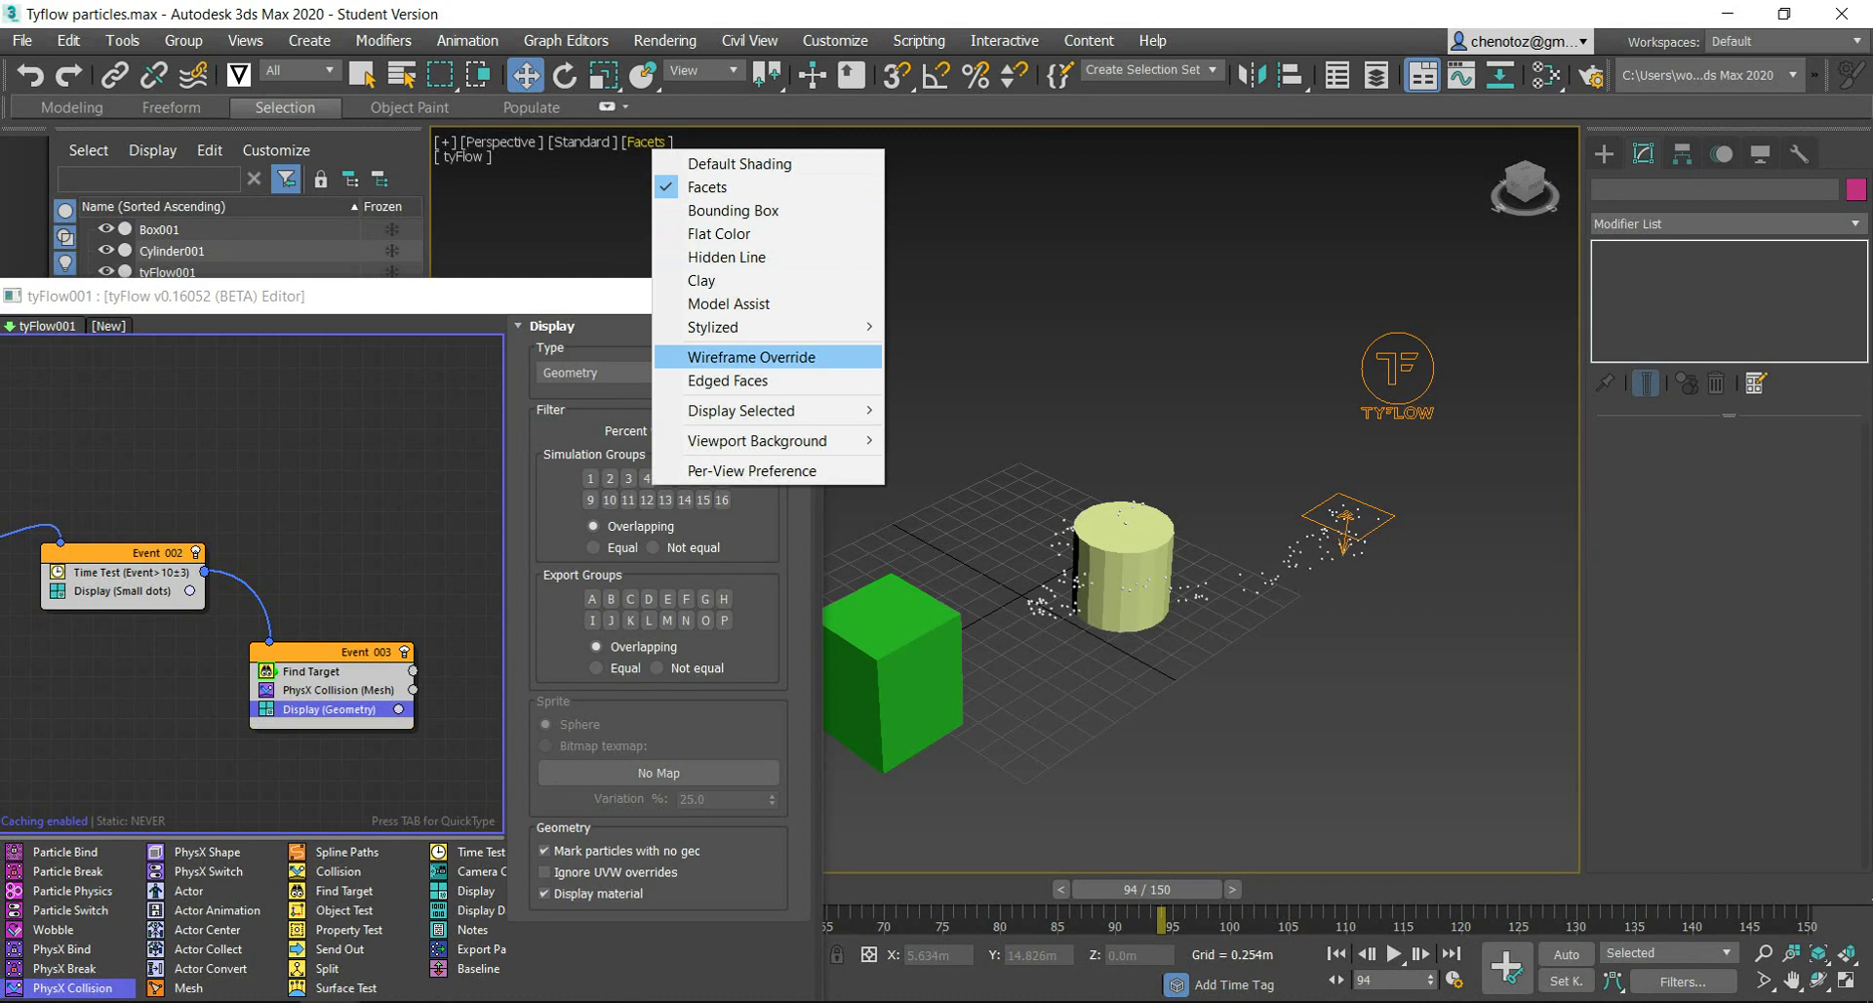
{"action": "left_click", "coordinate": [751, 357]}
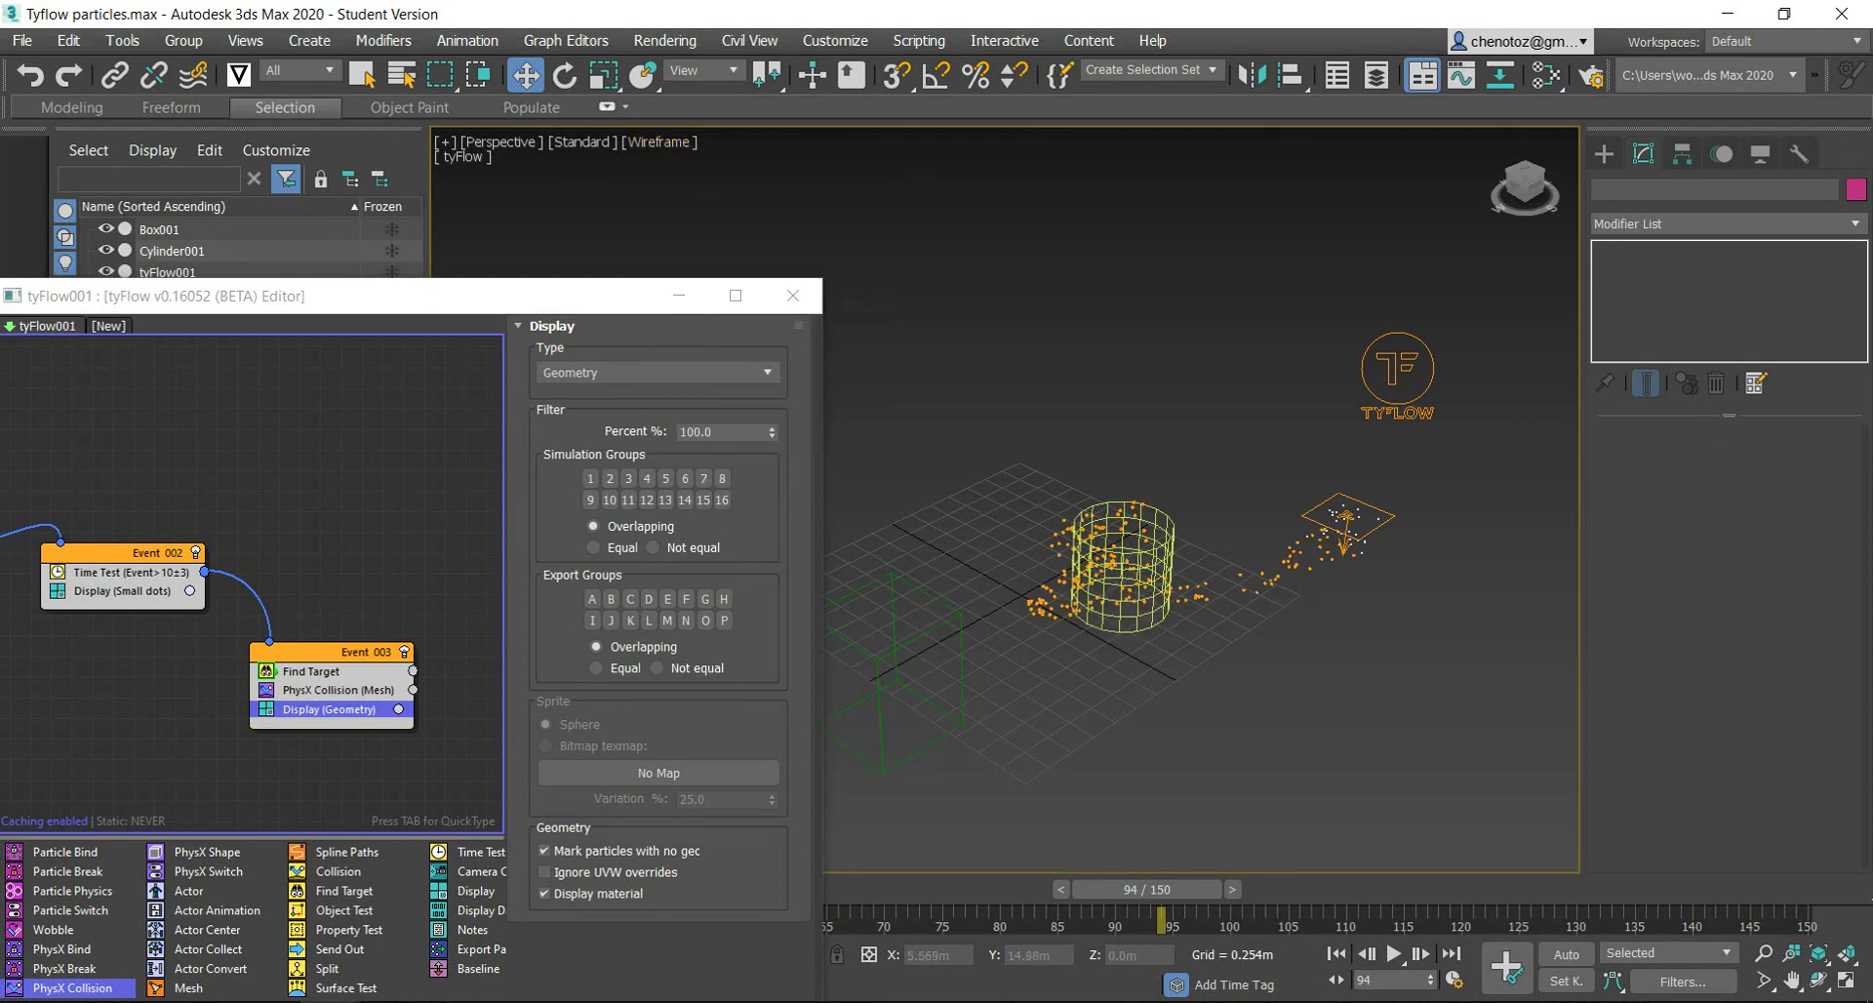
{"action": "middle_click_drag", "start_coordinate": [1073, 585], "coordinate": [1075, 609]}
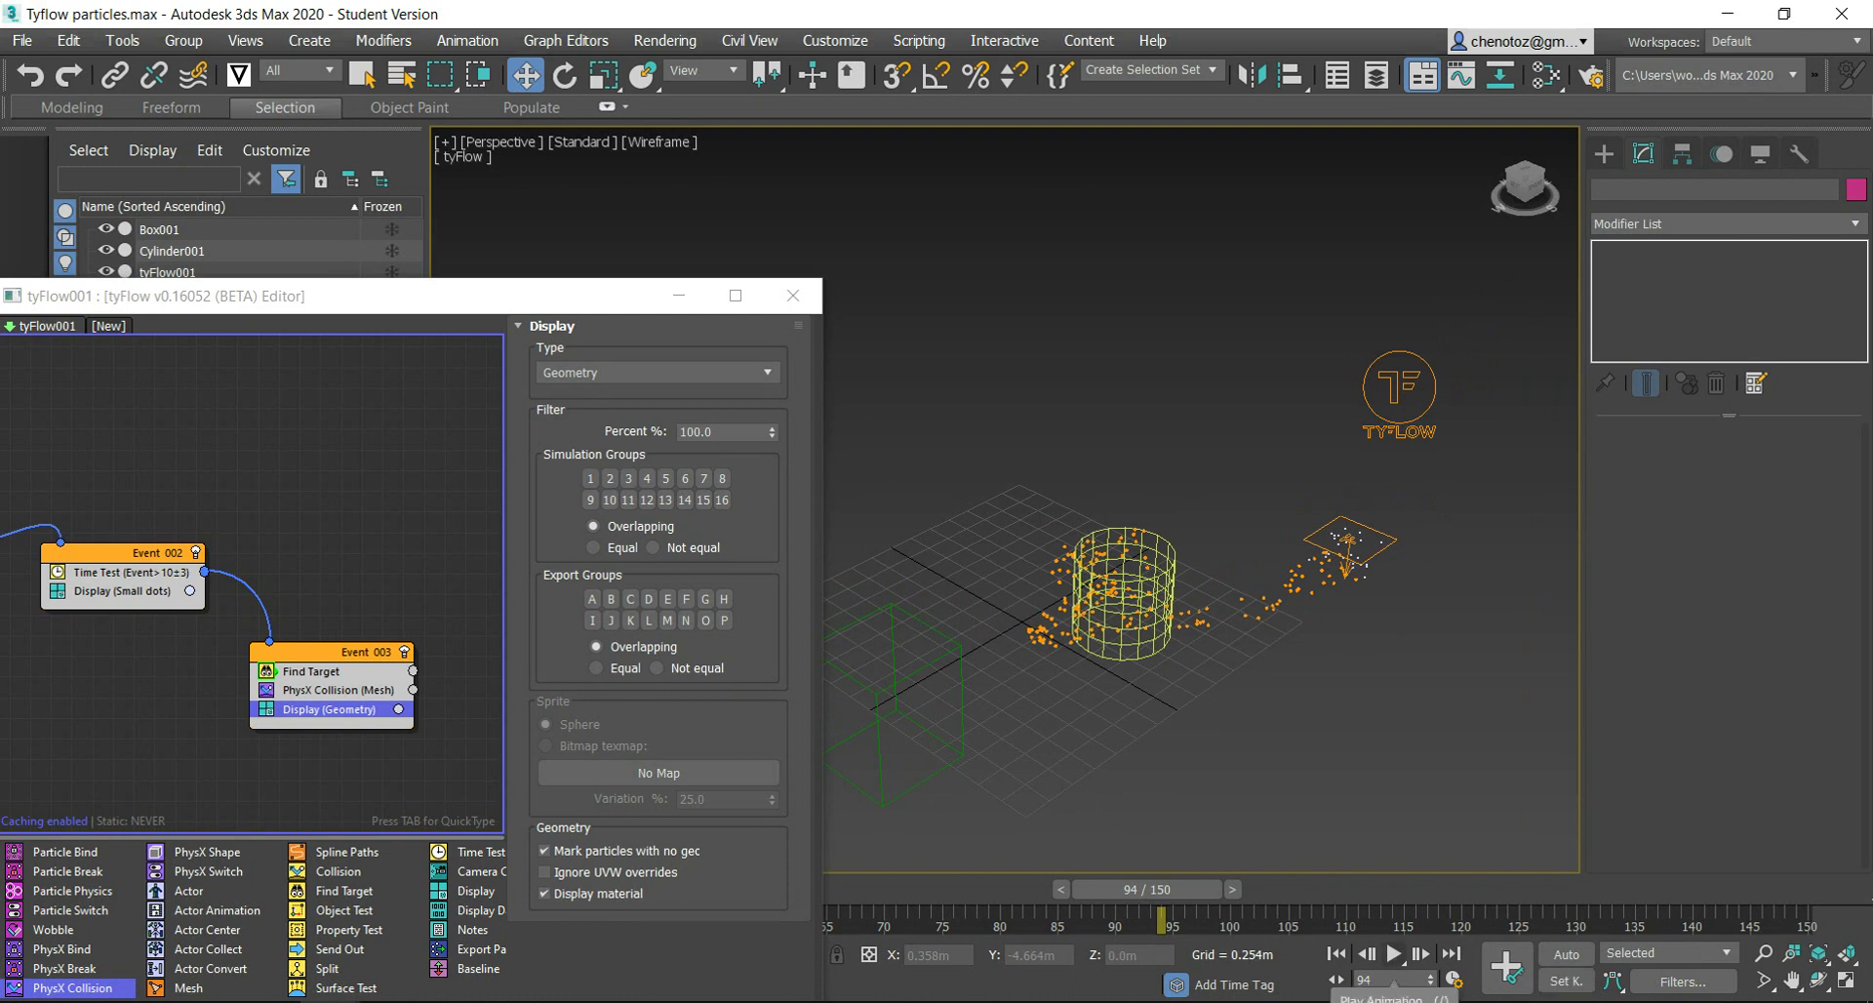
Step: Play the tyFlow simulation in the wireframe viewport, then pause it
{"action": "left_click", "coordinate": [1394, 953]}
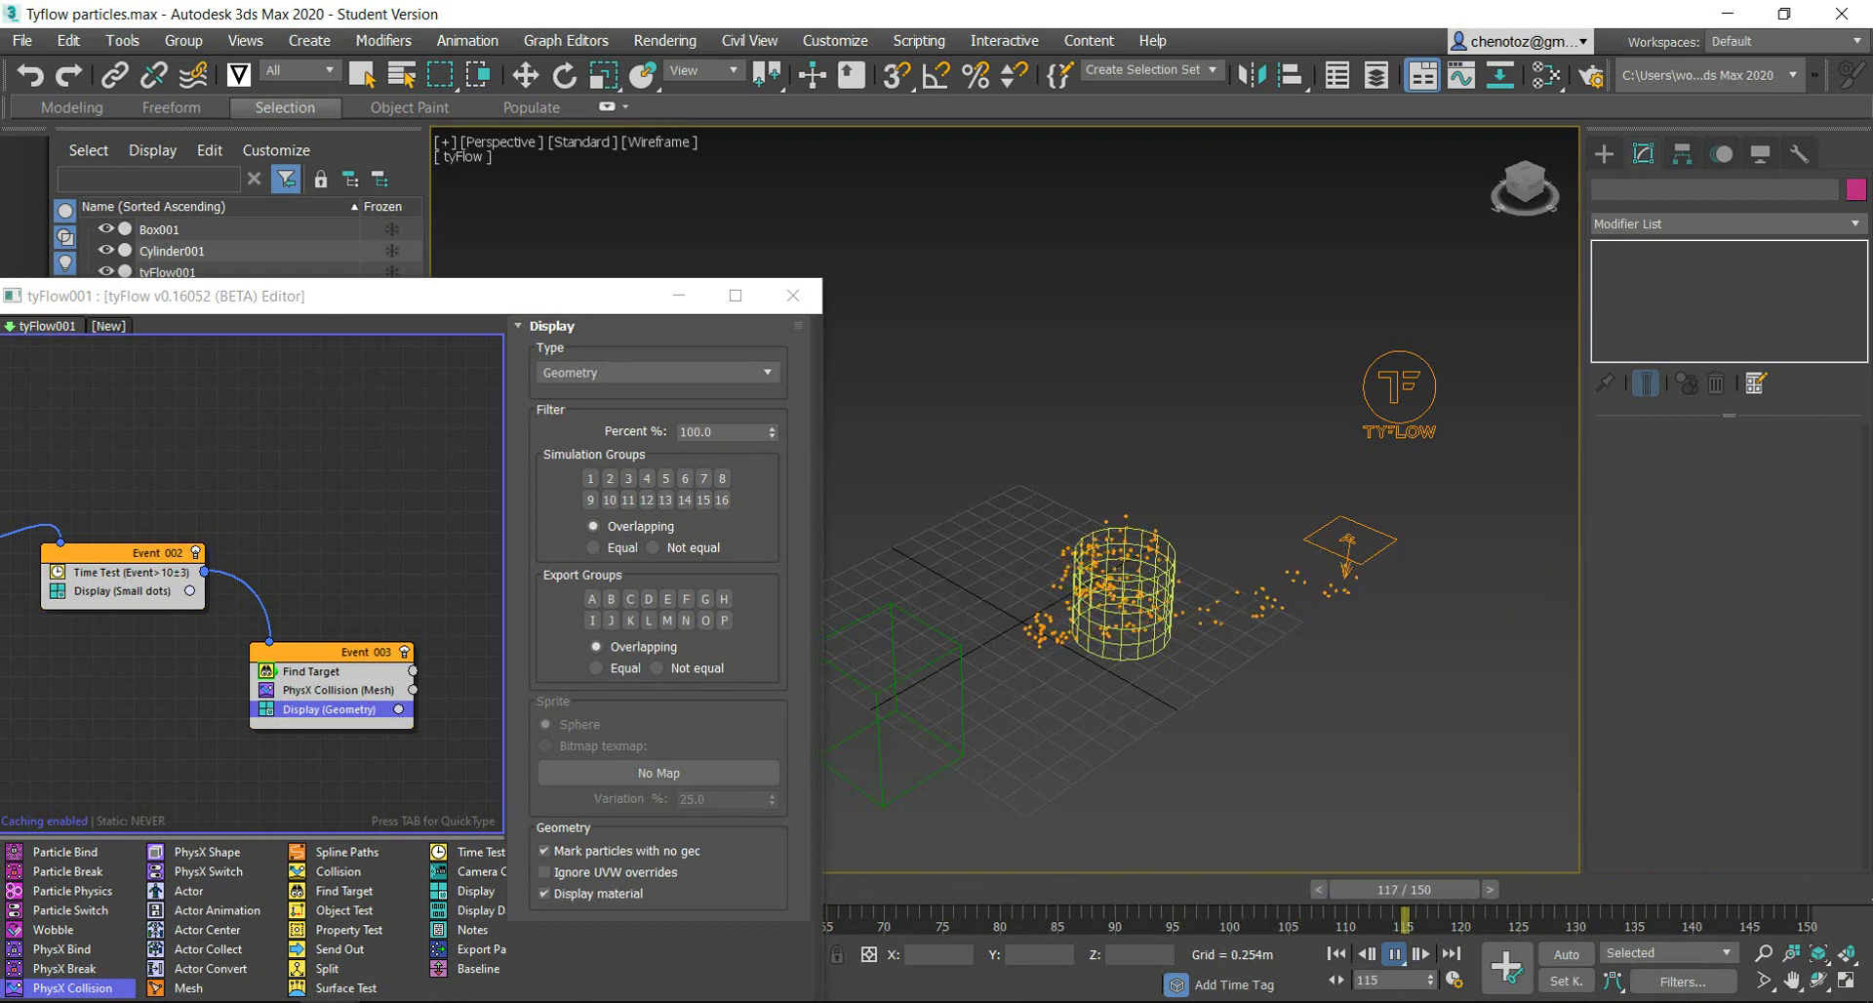
{"action": "key", "text": "slash"}
{"action": "key", "text": "w"}
{"action": "key", "text": "slash"}
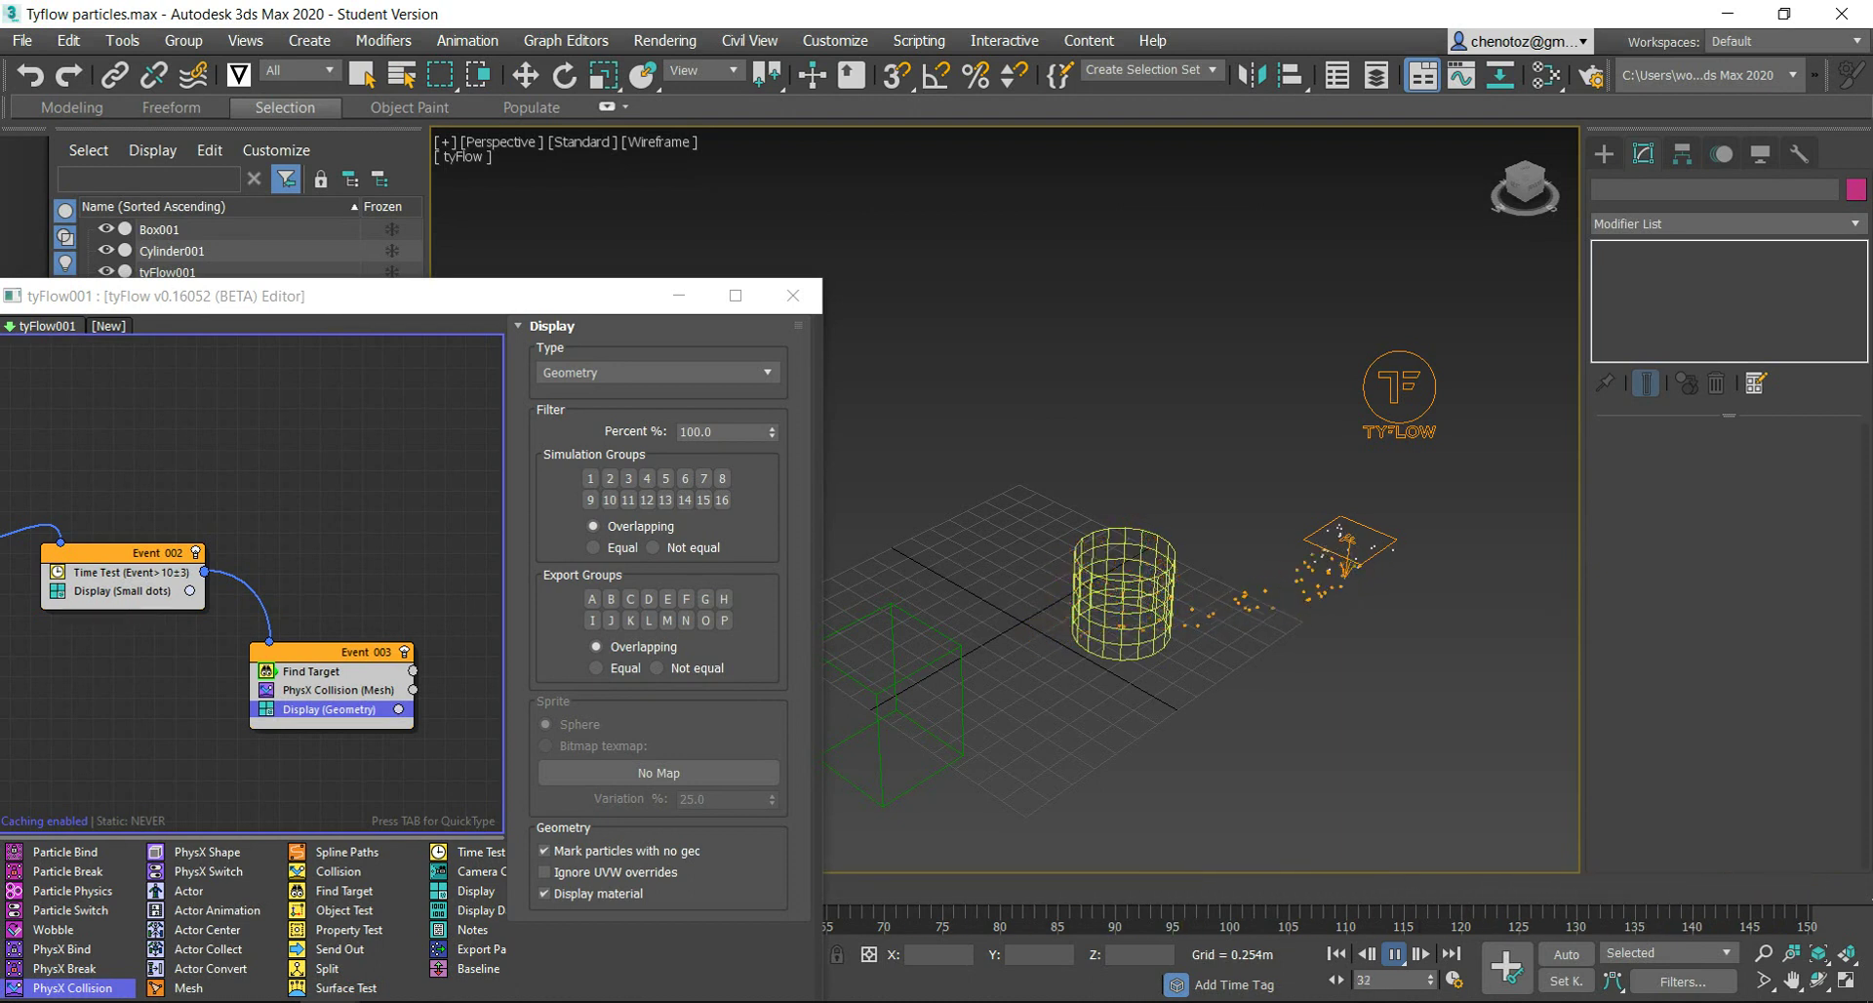
{"action": "key", "text": "slash"}
{"action": "key", "text": "w"}
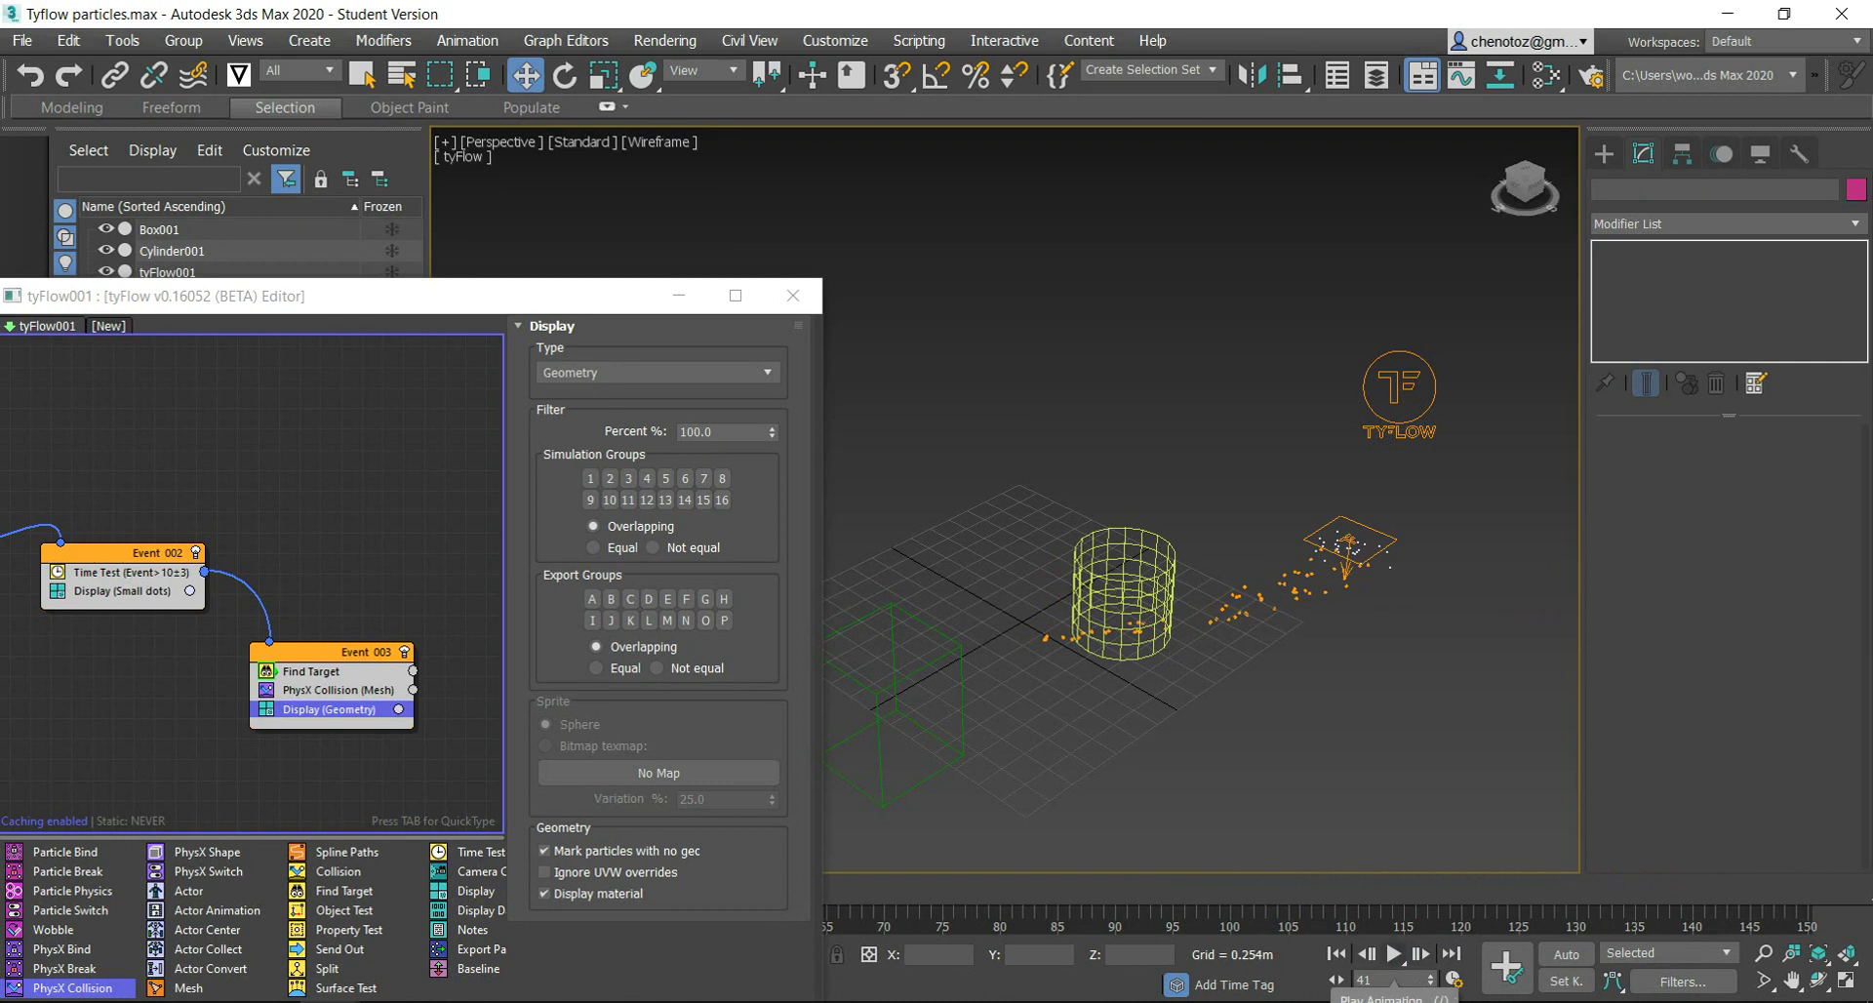
Step: Select the green box, jump the time slider to frame 177, and play on to about frame 190
{"action": "left_click", "coordinate": [963, 702]}
{"action": "left_click", "coordinate": [1610, 913]}
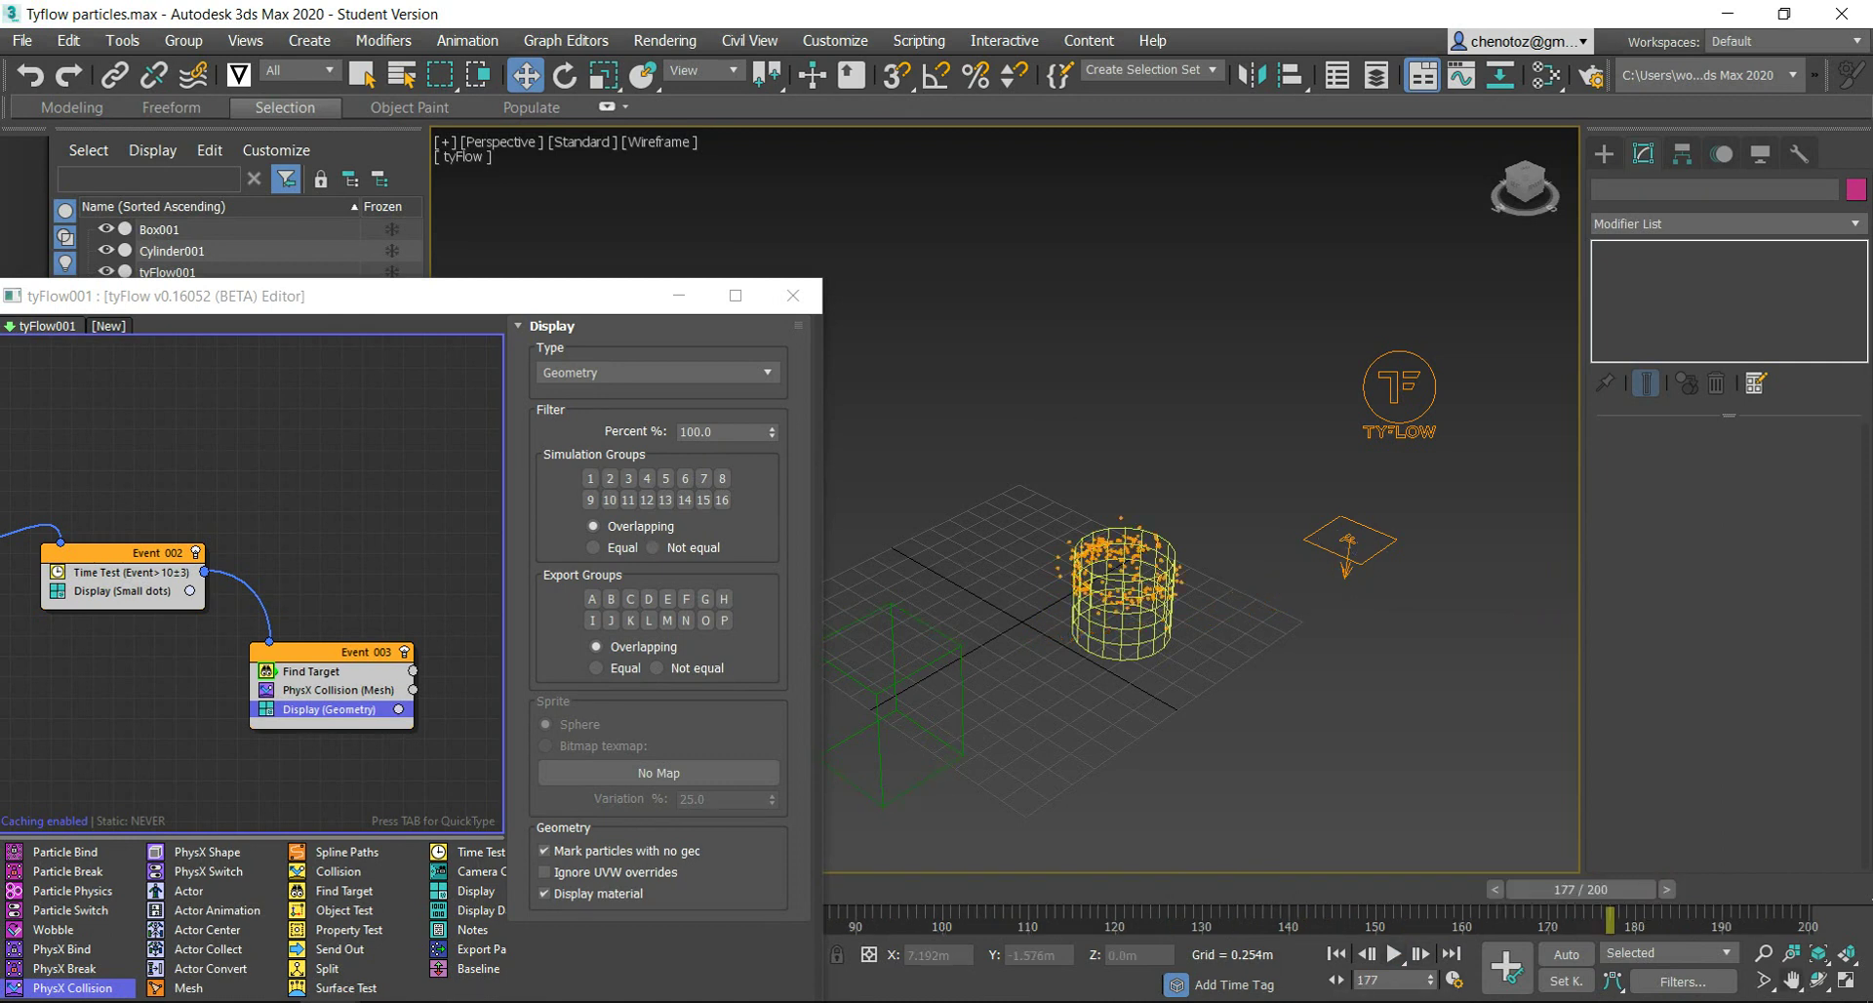
{"action": "key", "text": "slash"}
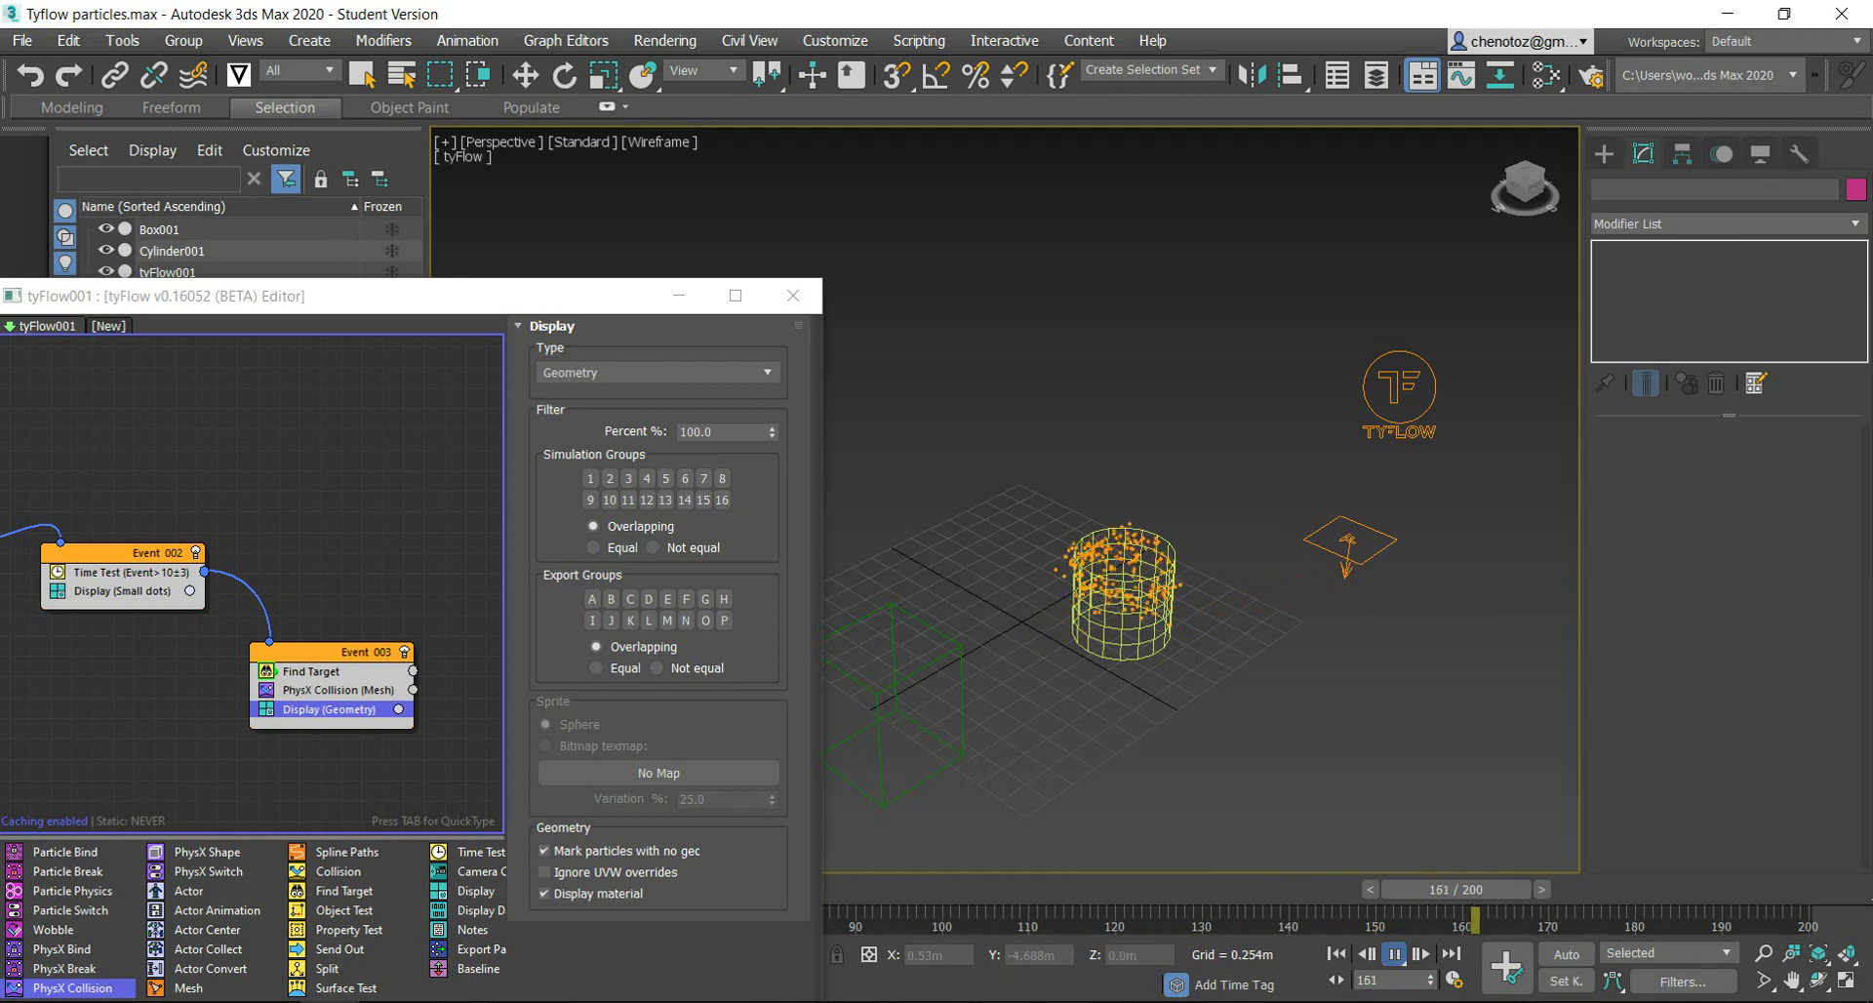
{"action": "key", "text": "slash"}
{"action": "key", "text": "slash"}
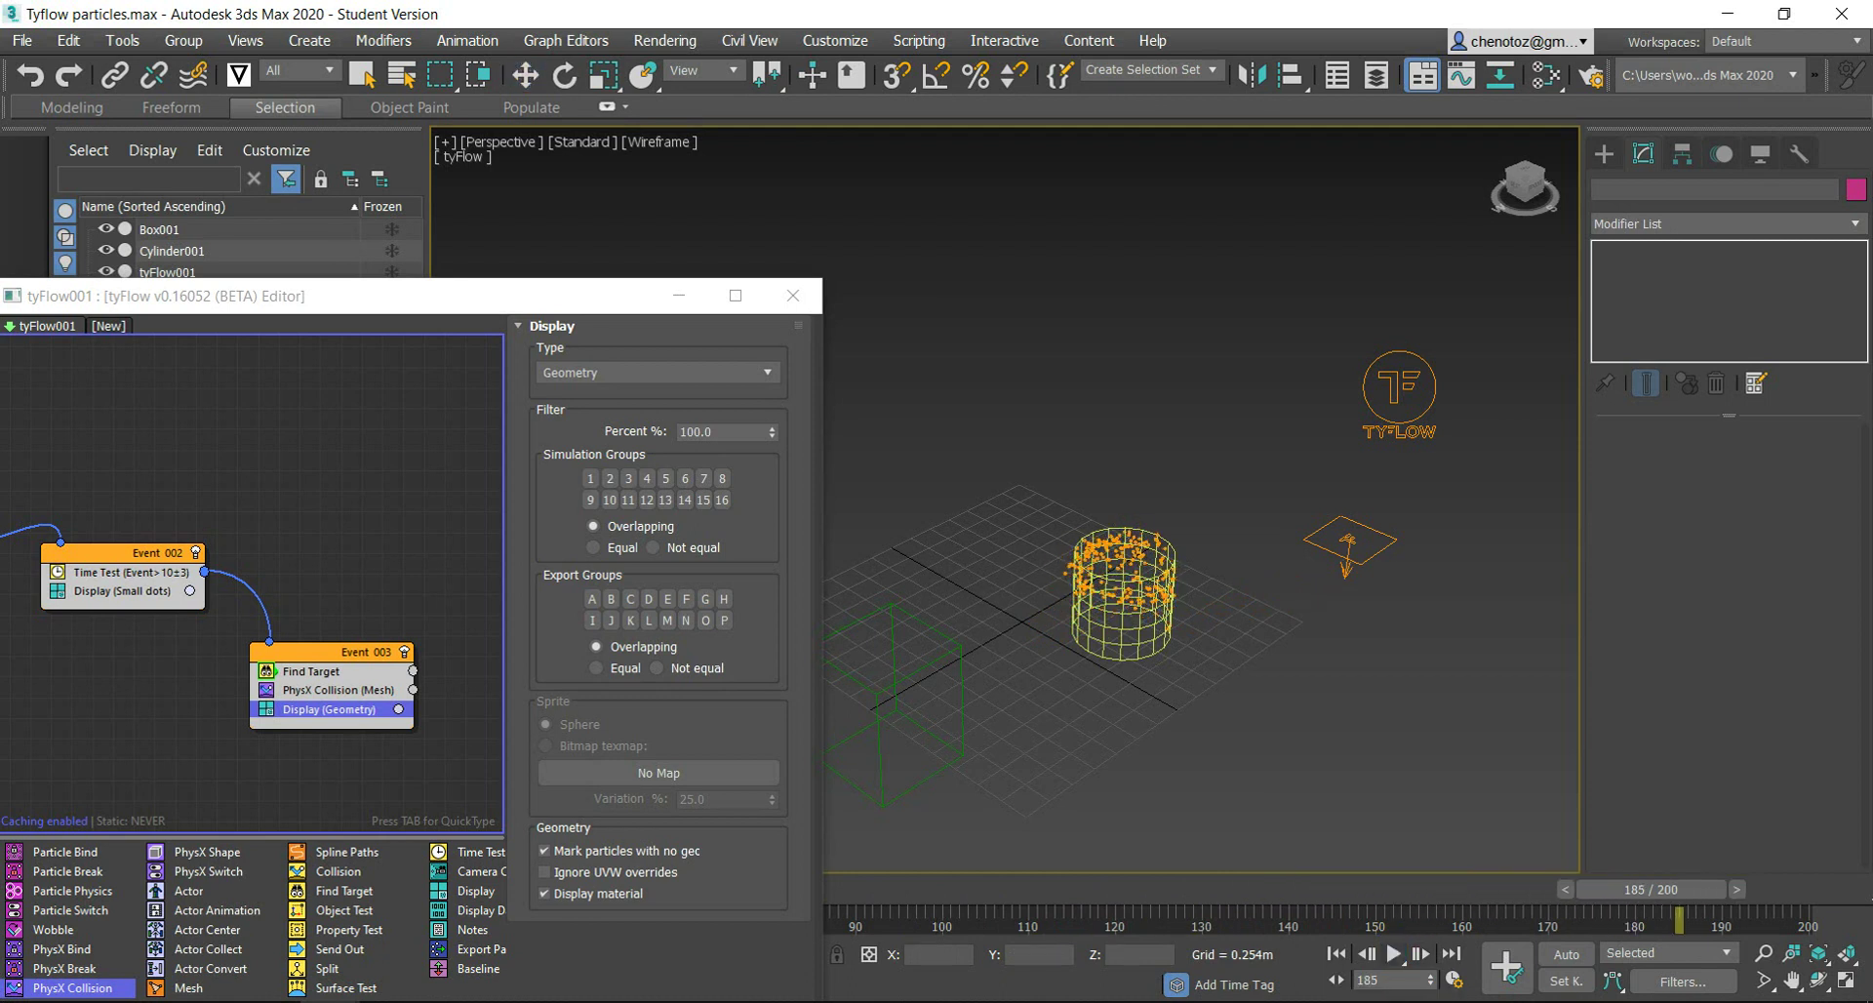
{"action": "key", "text": "slash"}
{"action": "key", "text": "slash"}
{"action": "key", "text": "slash"}
Step: Recentre the viewport, zoom out the tyFlow graph, and move Event 003 down and right
{"action": "middle_click_drag", "start_coordinate": [1121, 590], "coordinate": [1191, 551]}
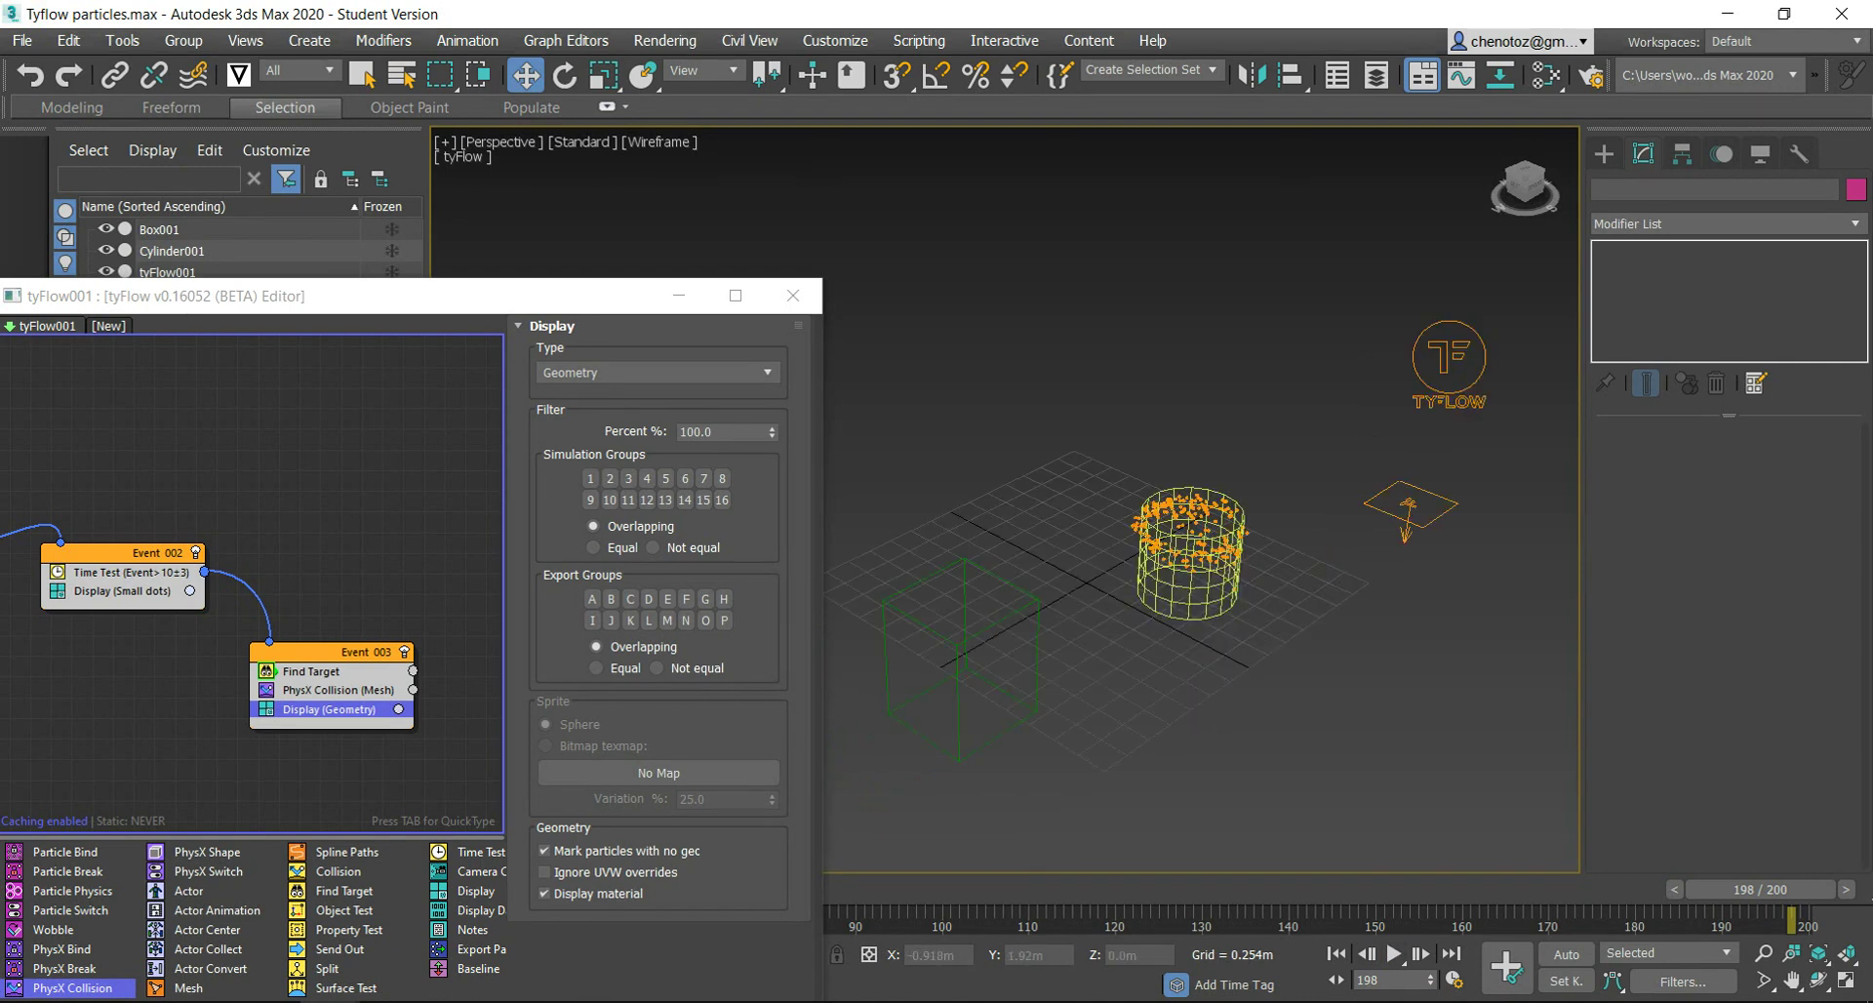
{"action": "middle_click_drag", "start_coordinate": [293, 586], "coordinate": [194, 553]}
{"action": "left_click_drag", "start_coordinate": [395, 571], "coordinate": [132, 749]}
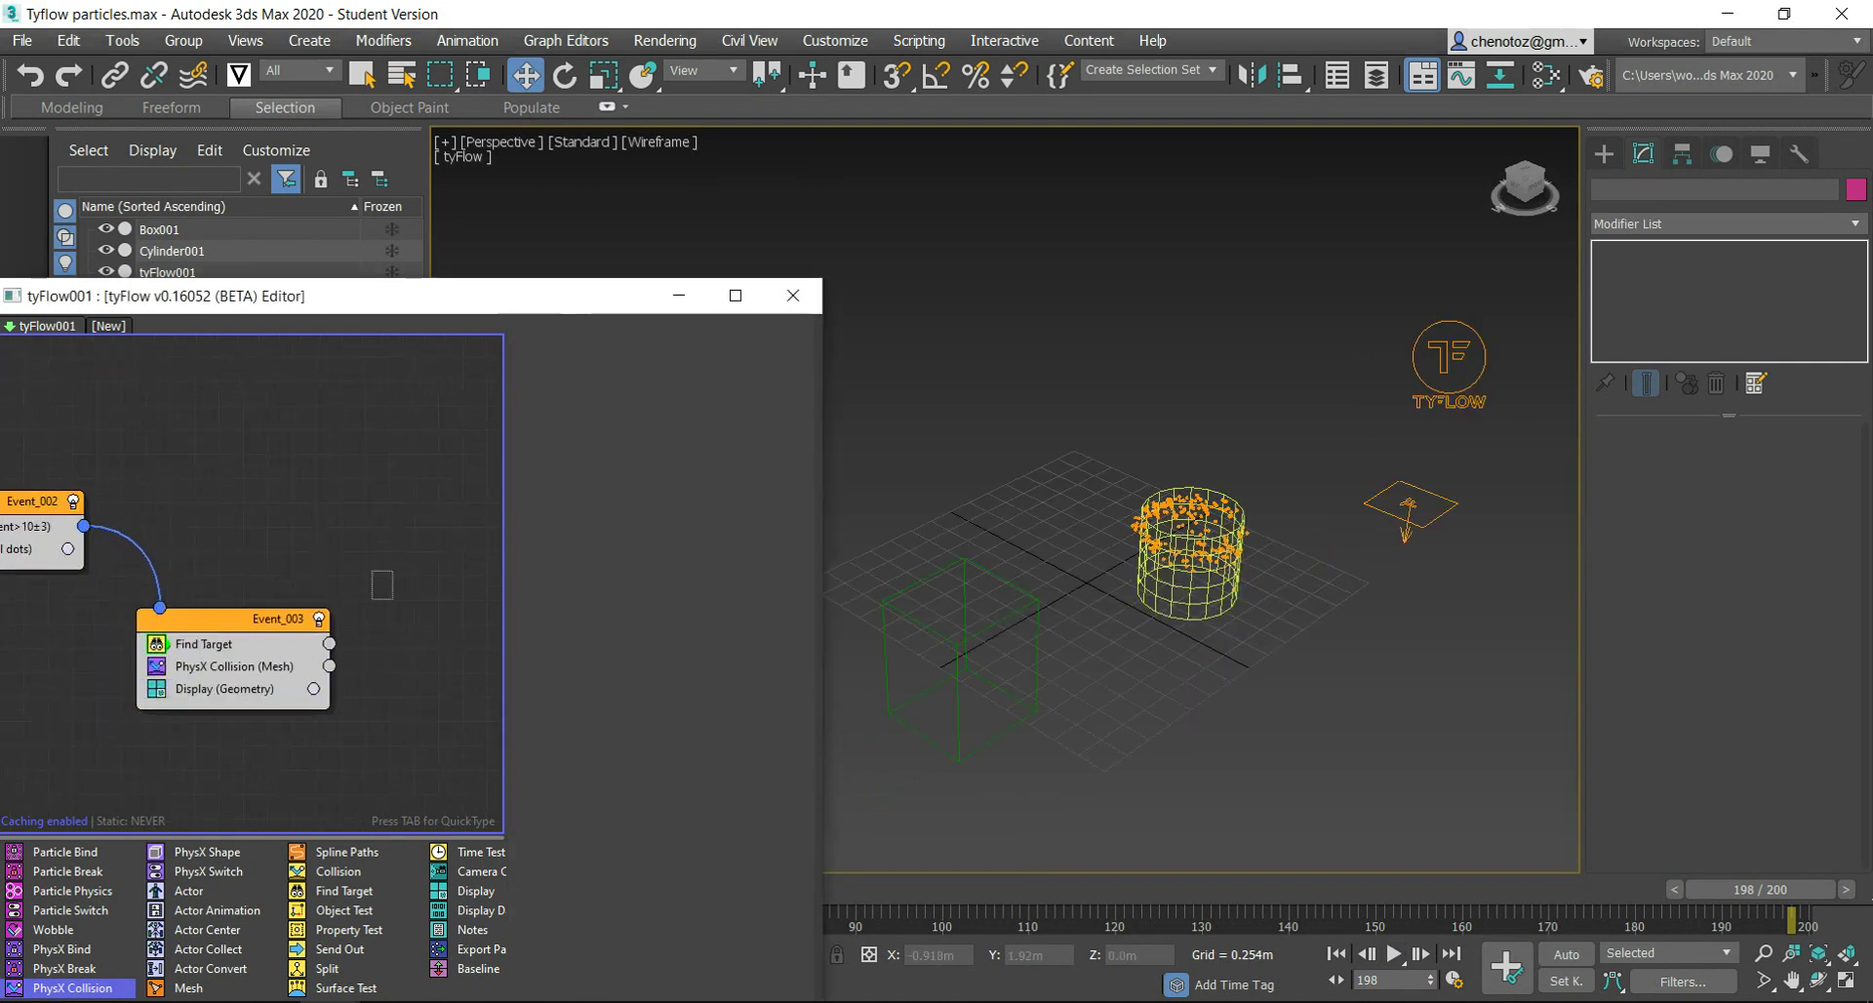
{"action": "scroll", "coordinate": [107, 595], "scroll_direction": "down", "scroll_amount": 2}
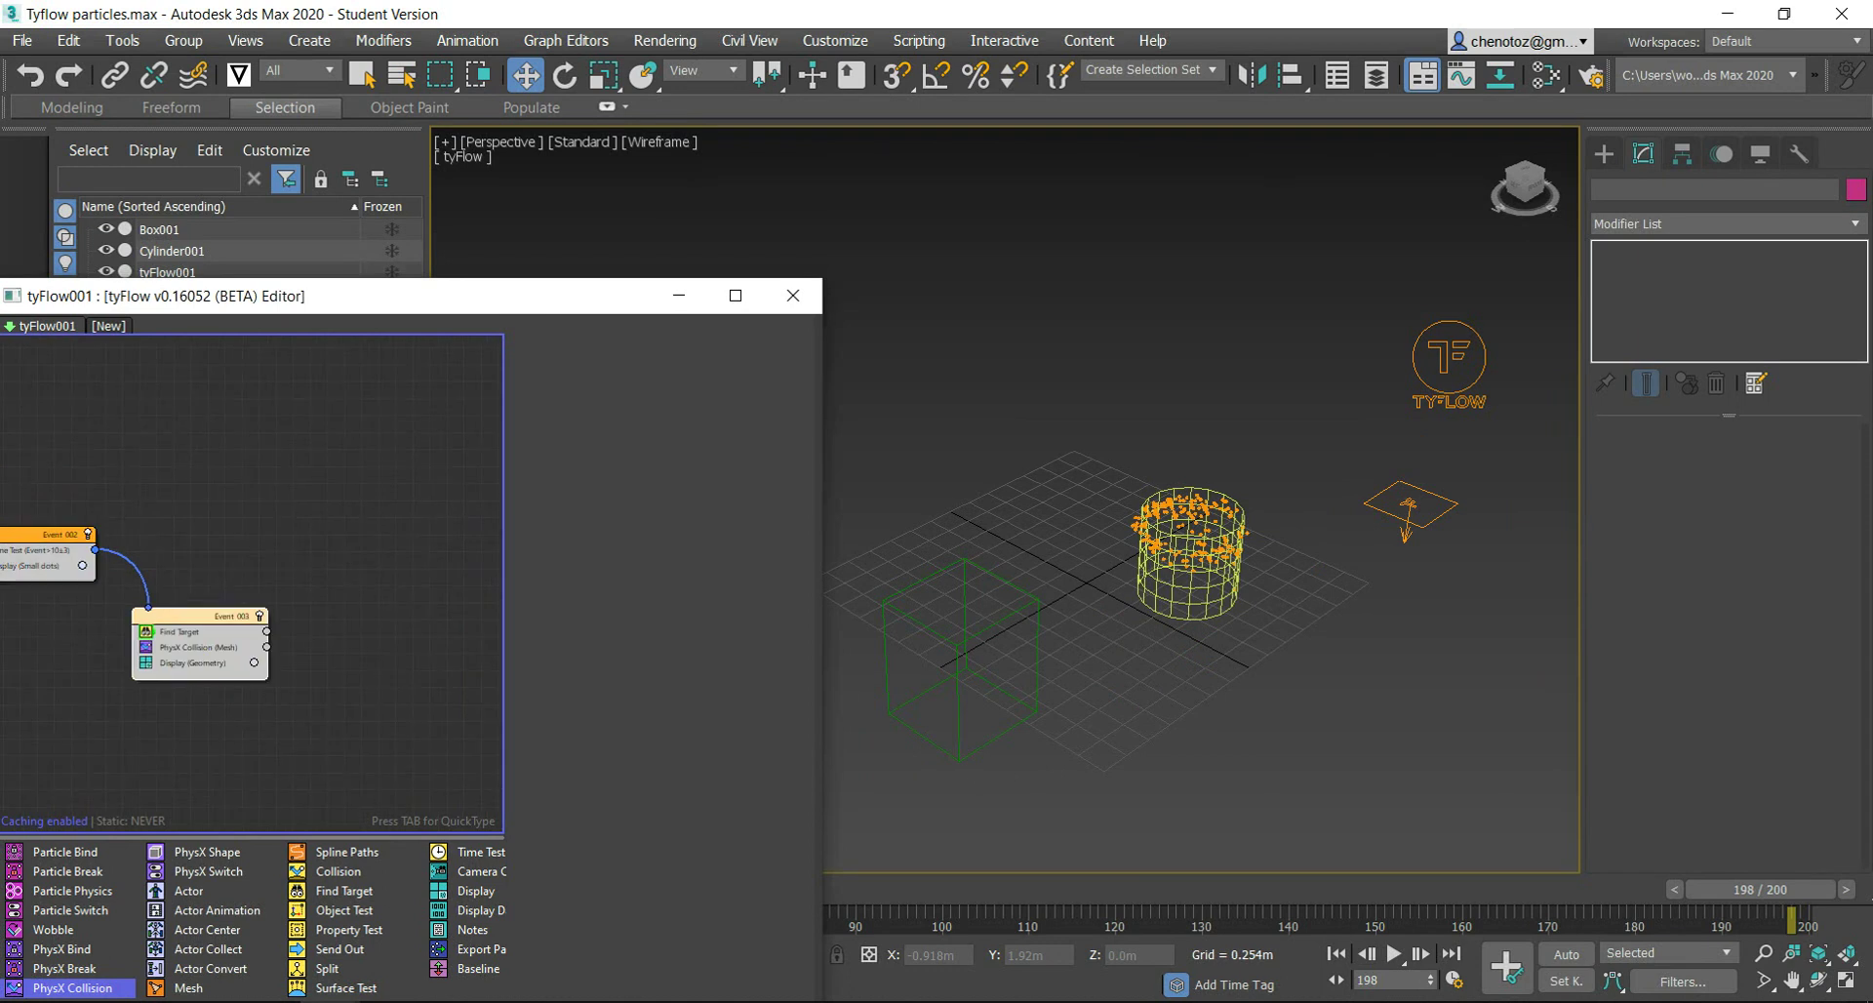
{"action": "left_click_drag", "start_coordinate": [195, 615], "coordinate": [228, 633]}
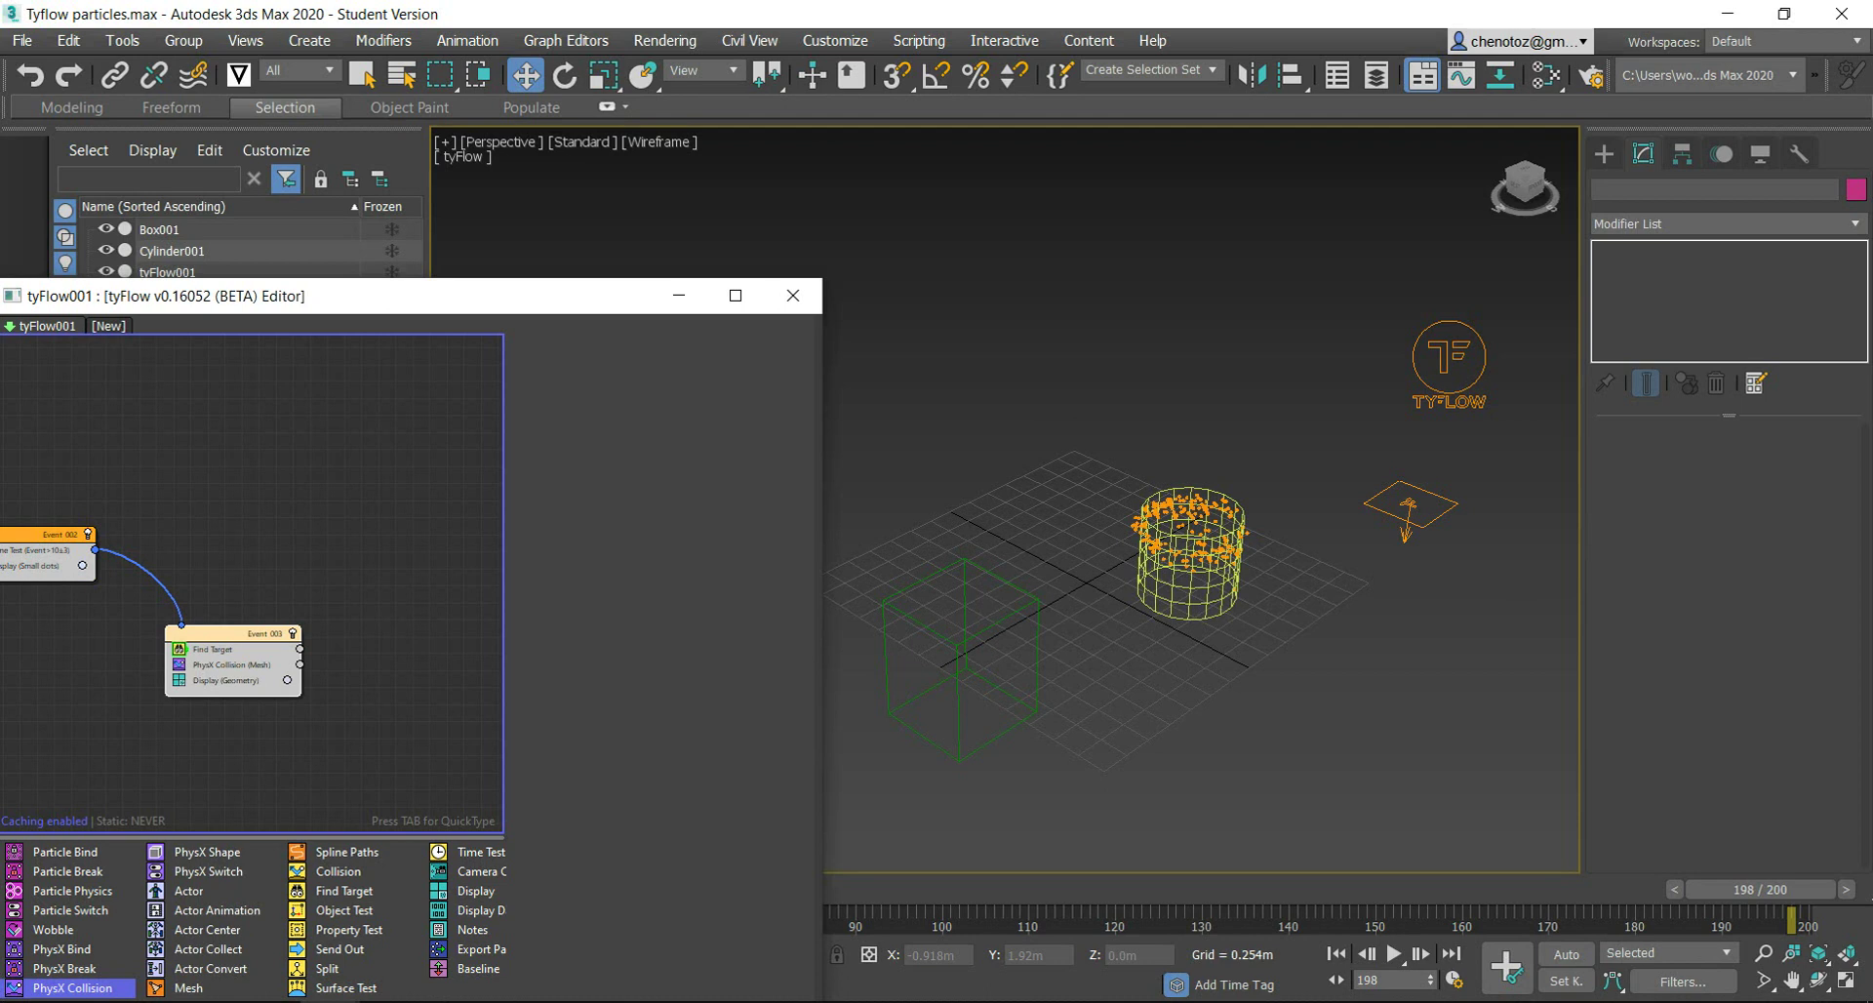
{"action": "left_click_drag", "start_coordinate": [234, 633], "coordinate": [228, 649]}
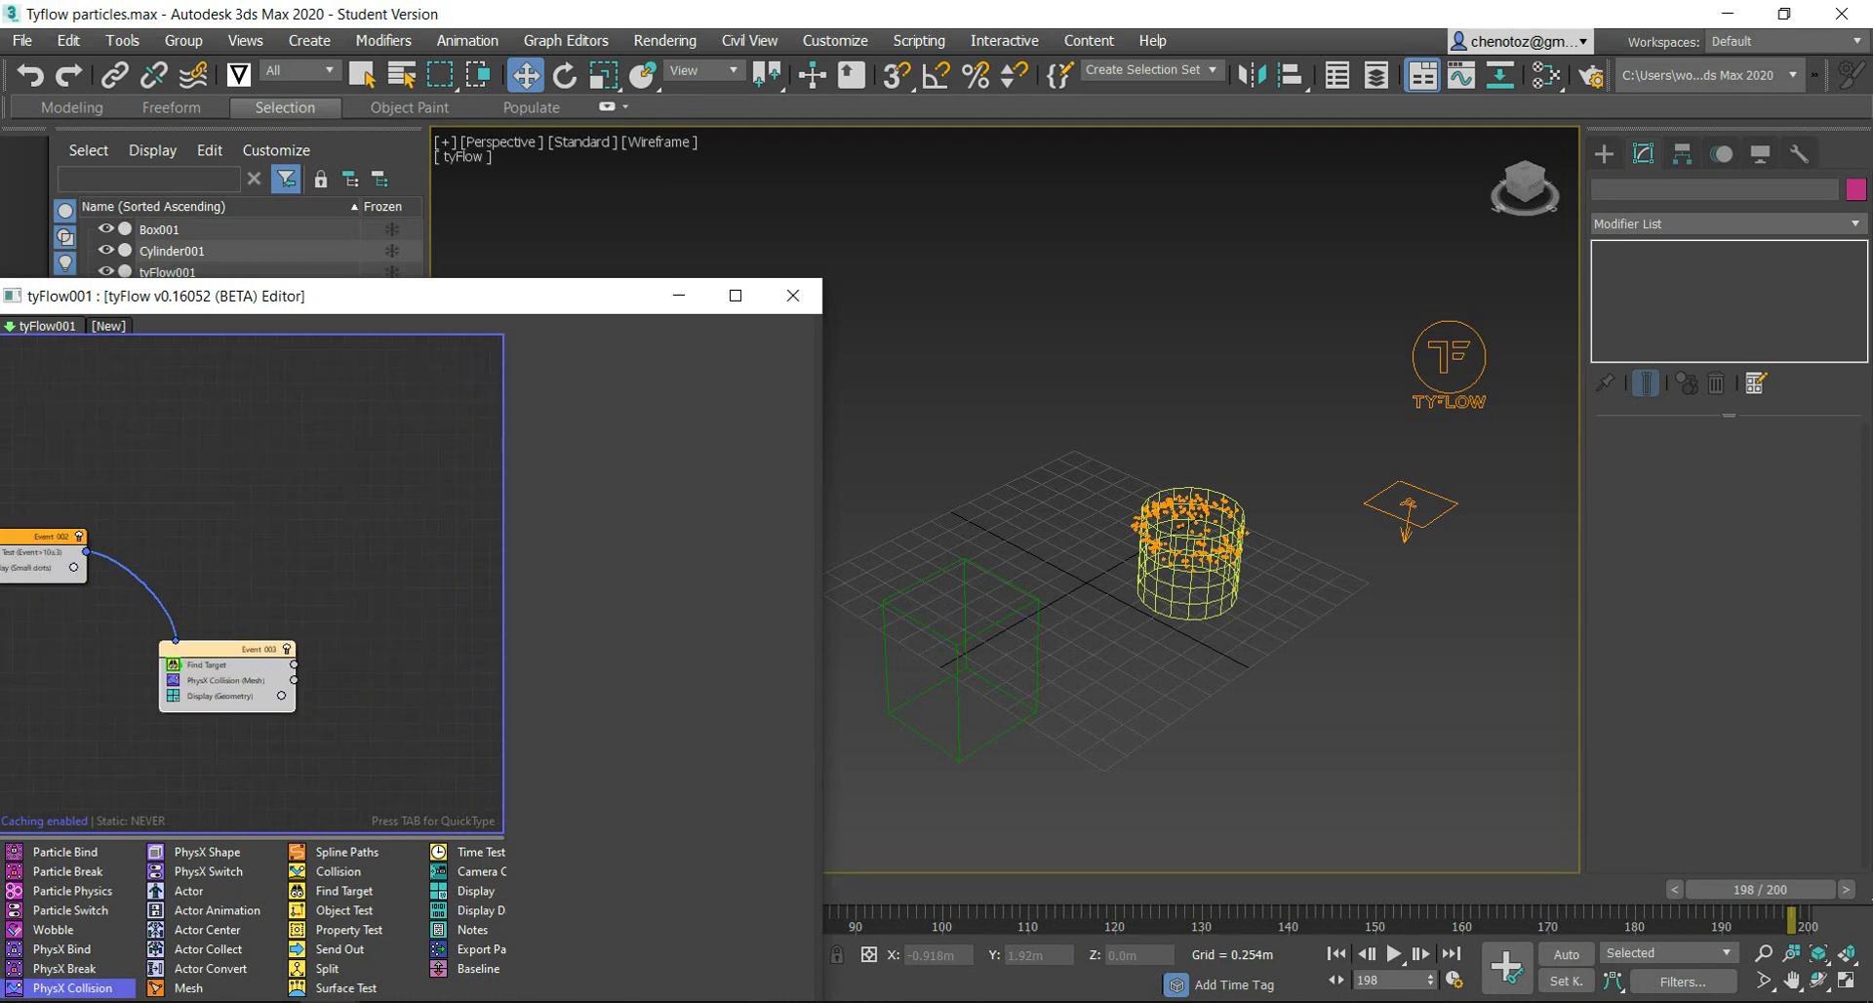
Step: Inspect Event 003's Find Target, mesh PhysX Collision and Display settings, then deselect
{"action": "left_click", "coordinate": [210, 665]}
{"action": "left_click", "coordinate": [220, 696]}
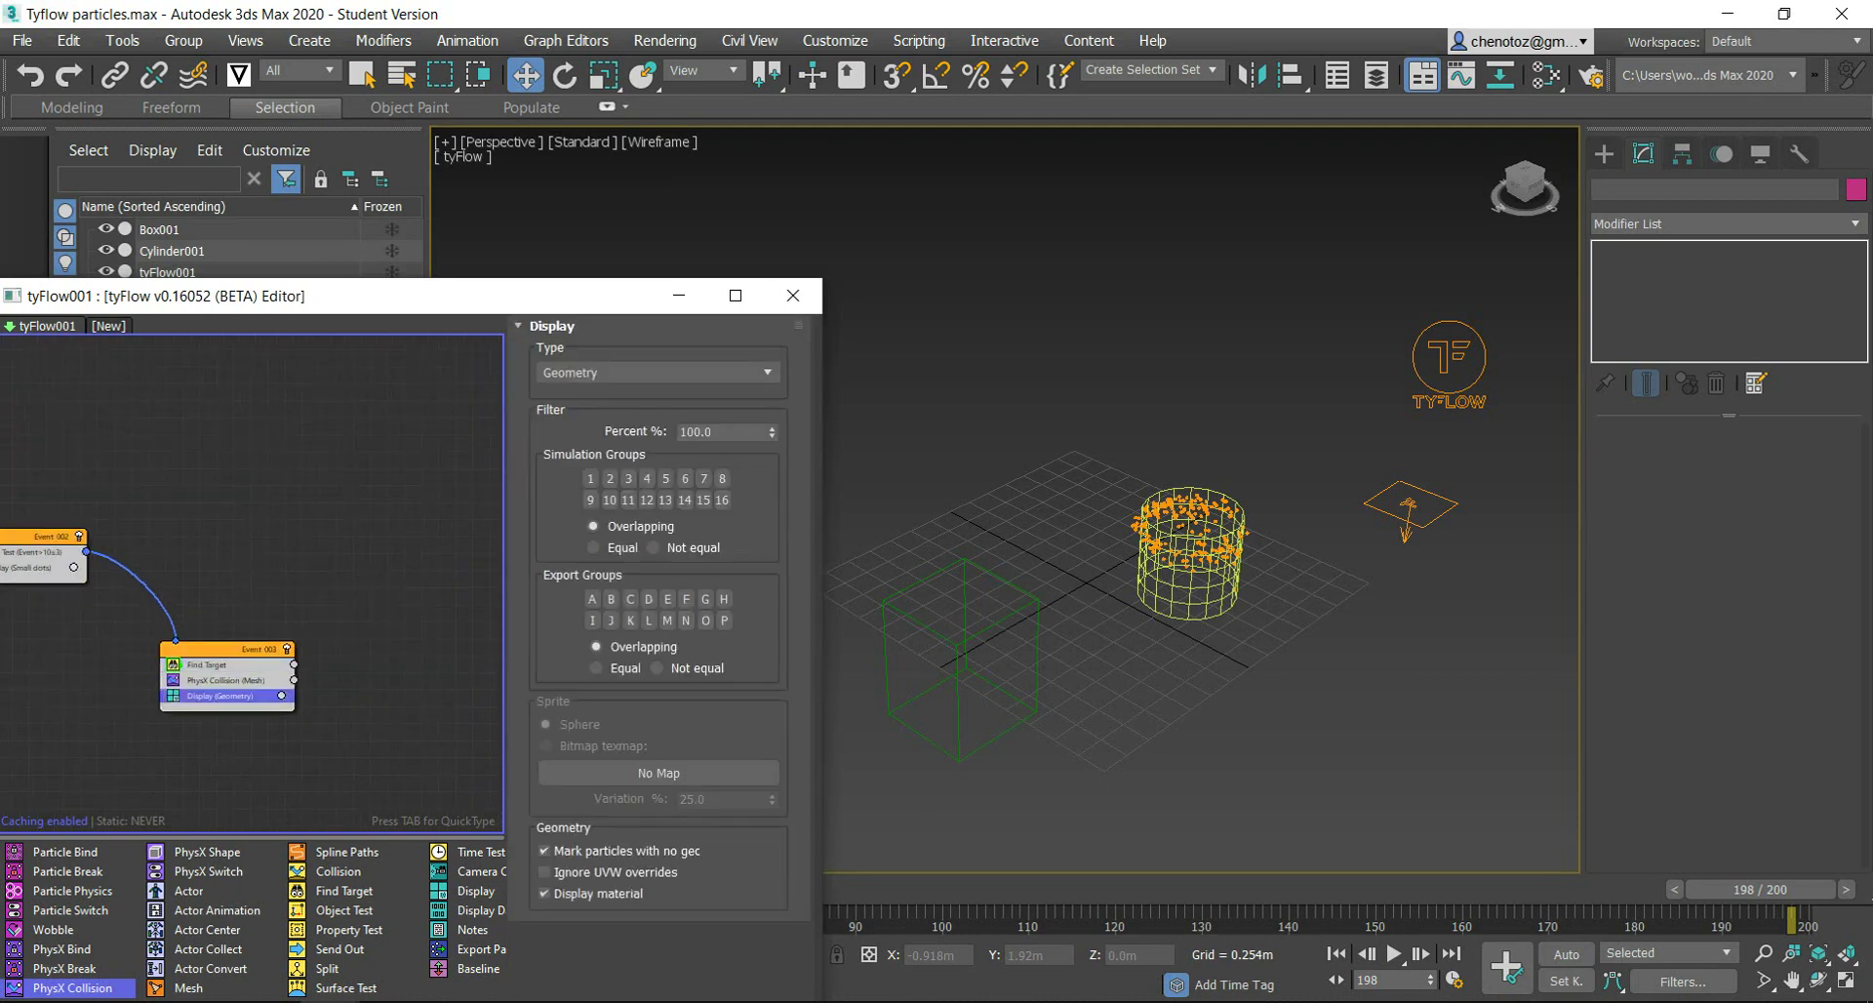
{"action": "left_click", "coordinate": [207, 664]}
{"action": "left_click", "coordinate": [225, 680]}
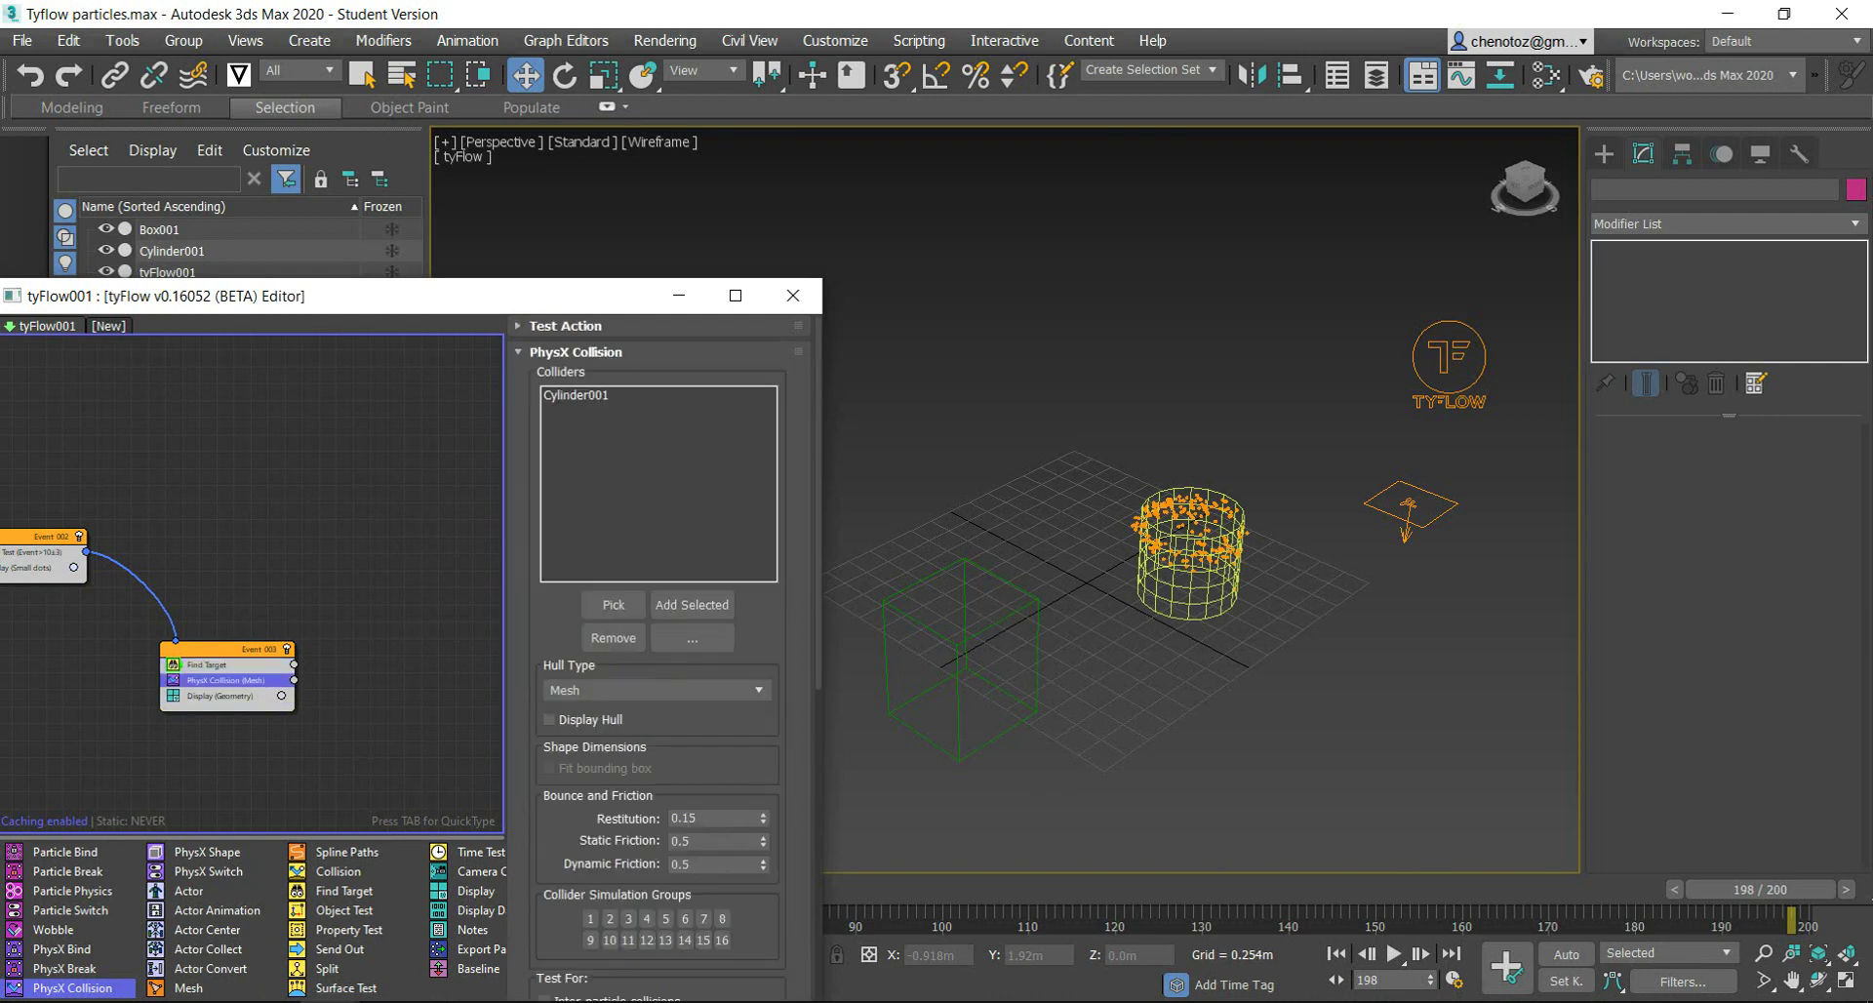
{"action": "left_click", "coordinate": [220, 695]}
{"action": "left_click", "coordinate": [387, 717]}
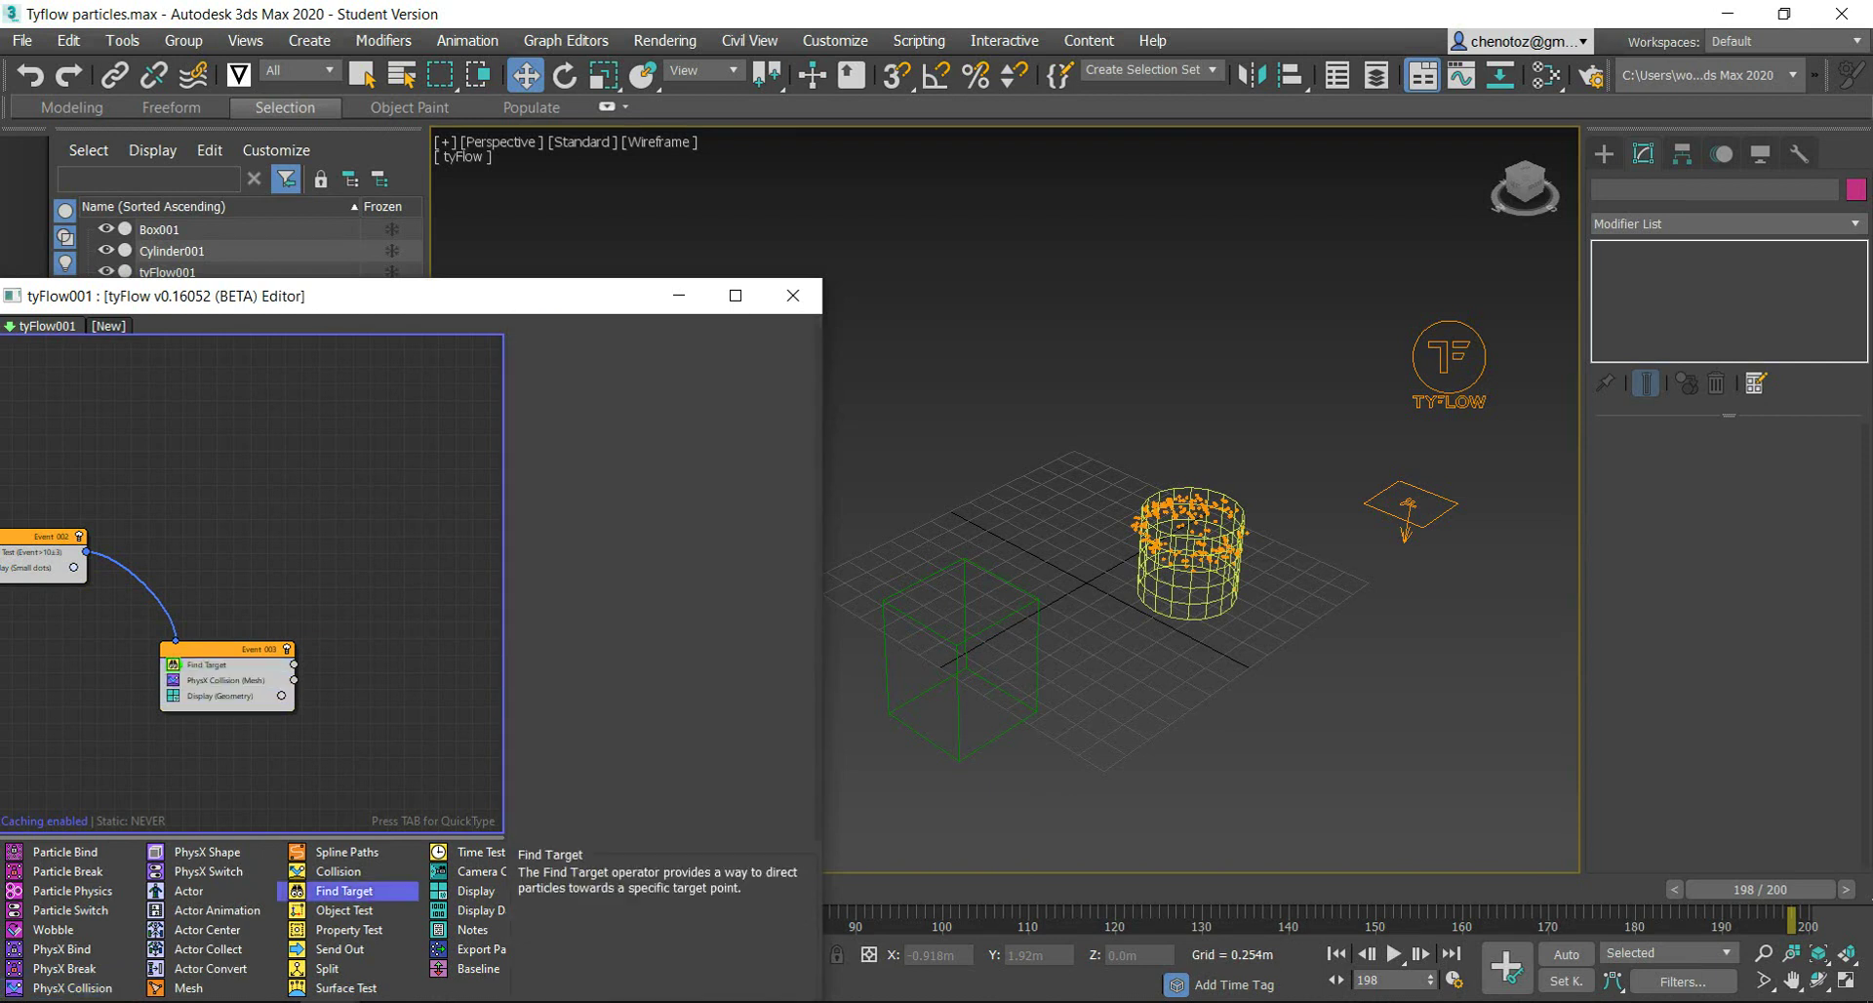
Step: Create Event_004 with Find Target beside Event_003 and add a convex PhysX Collision to it
{"action": "mouse_move", "coordinate": [342, 890]}
{"action": "left_mouse_down"}
{"action": "mouse_move", "coordinate": [420, 674]}
{"action": "mouse_move", "coordinate": [390, 734]}
{"action": "left_mouse_up"}
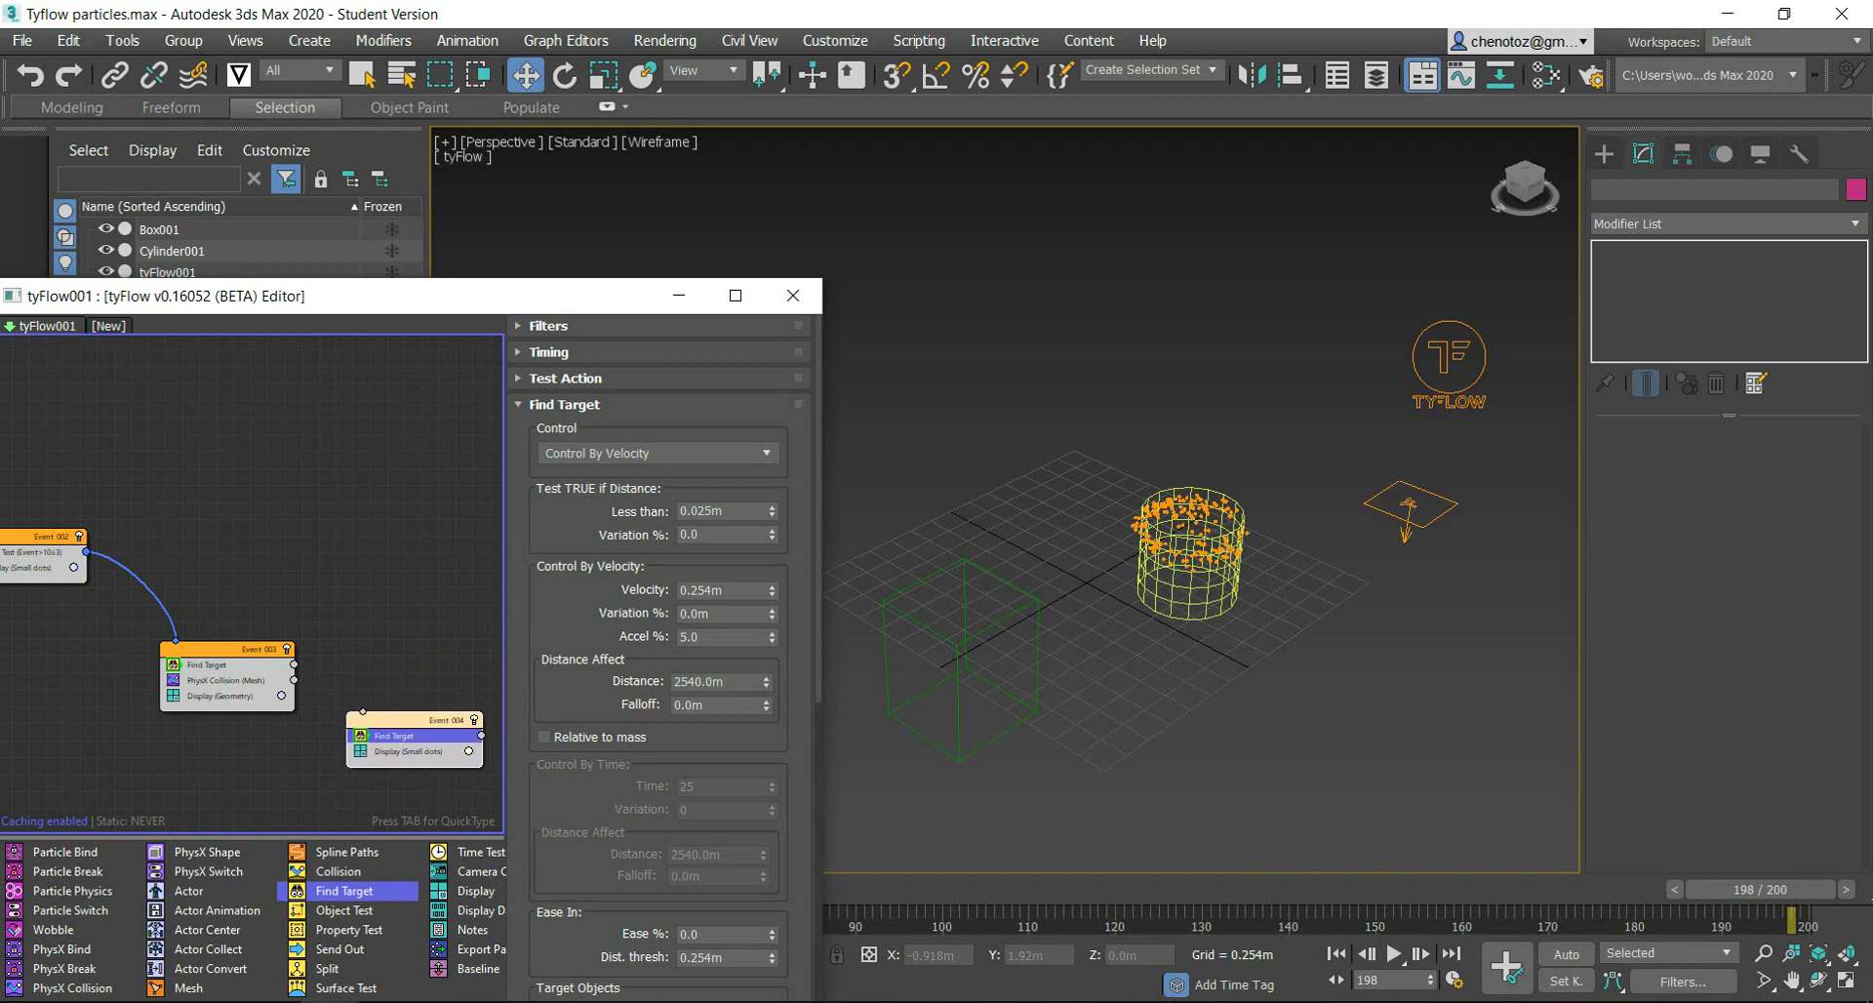
{"action": "scroll", "coordinate": [469, 781], "scroll_direction": "up", "scroll_amount": 1}
{"action": "left_click_drag", "start_coordinate": [419, 710], "coordinate": [429, 651]}
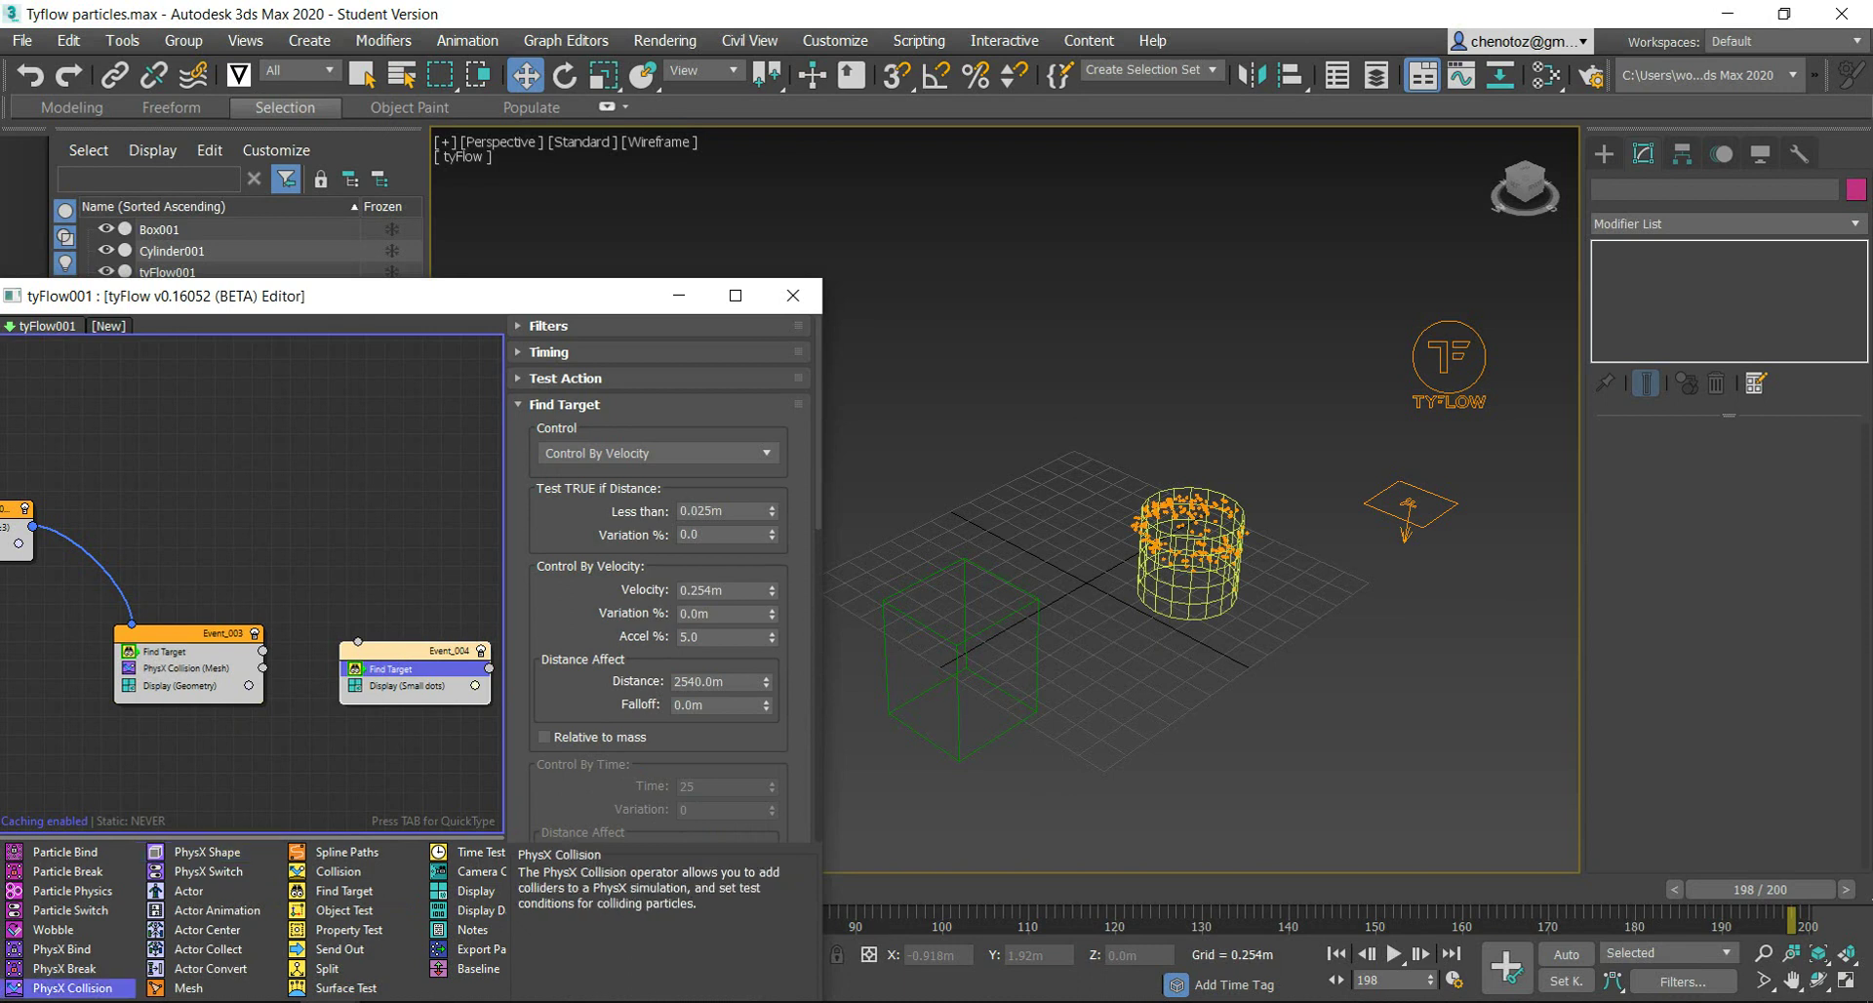
{"action": "left_click_drag", "start_coordinate": [72, 987], "coordinate": [410, 682]}
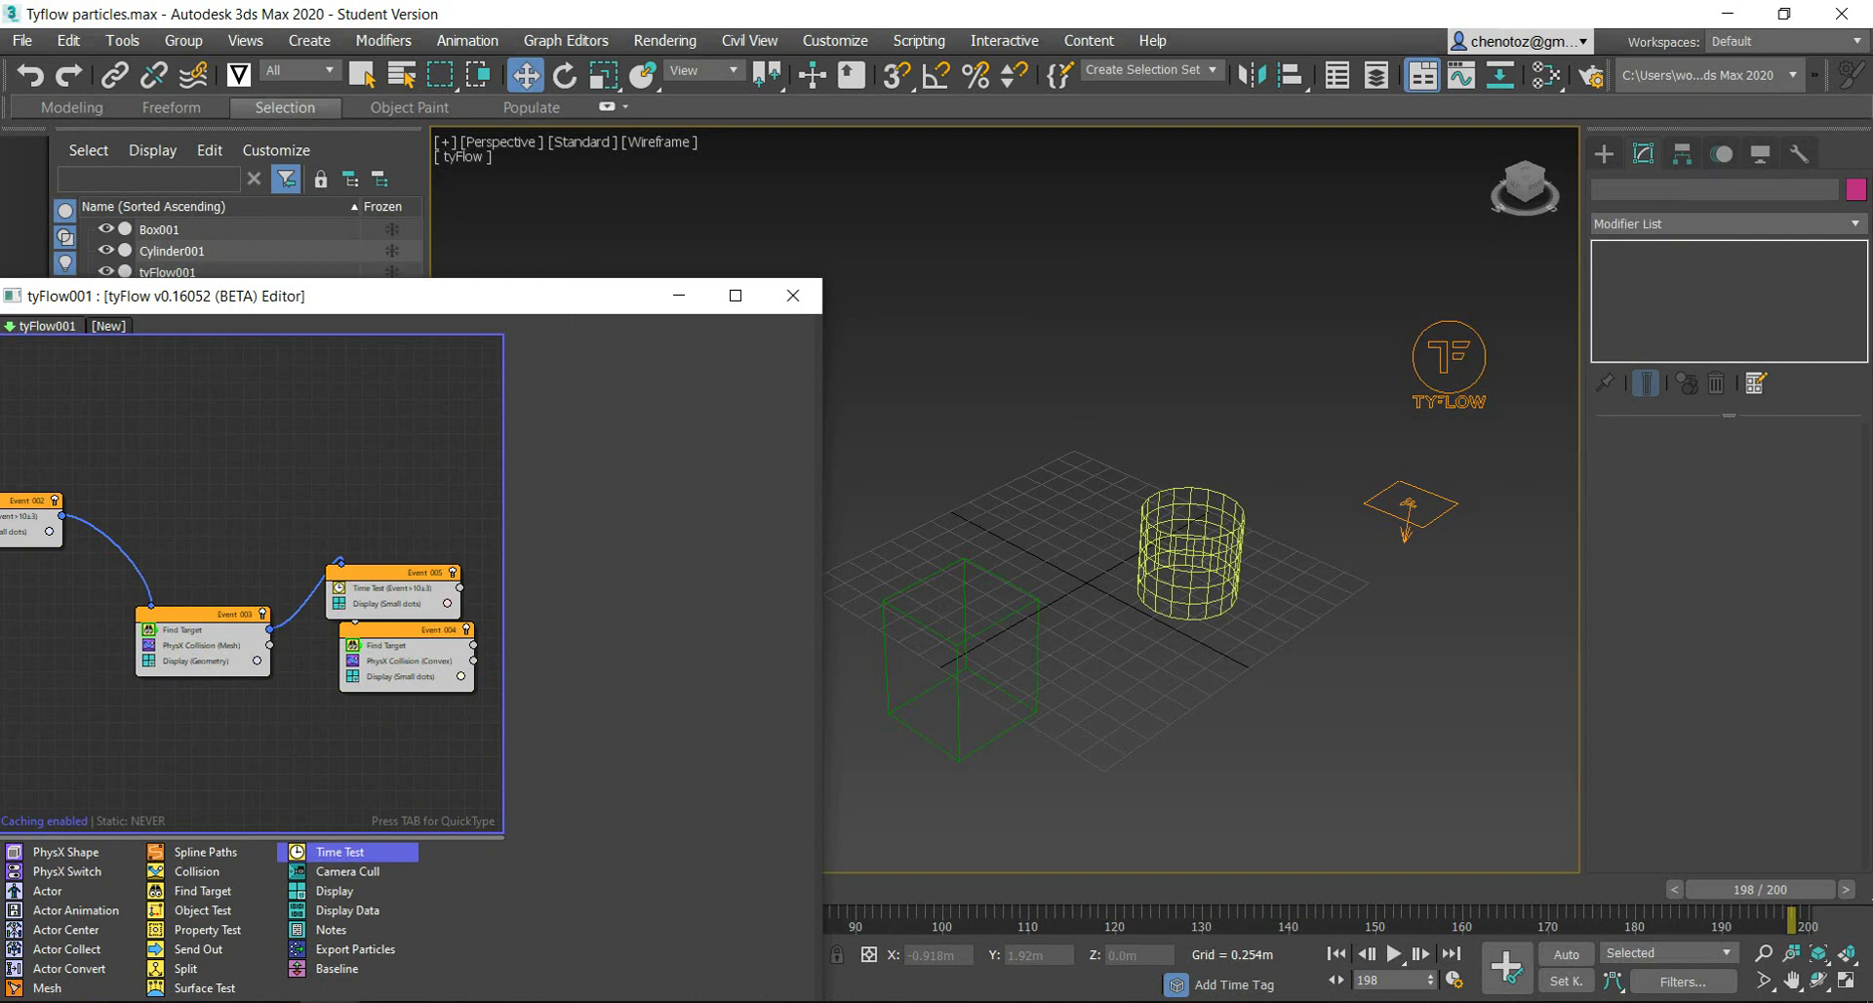
Step: Wire Event_003's PhysX Collision (Mesh) output to Event_005 and delete the stray connection
{"action": "mouse_move", "coordinate": [200, 645]}
{"action": "left_mouse_down"}
{"action": "mouse_move", "coordinate": [310, 619]}
{"action": "mouse_move", "coordinate": [252, 664]}
{"action": "left_mouse_up"}
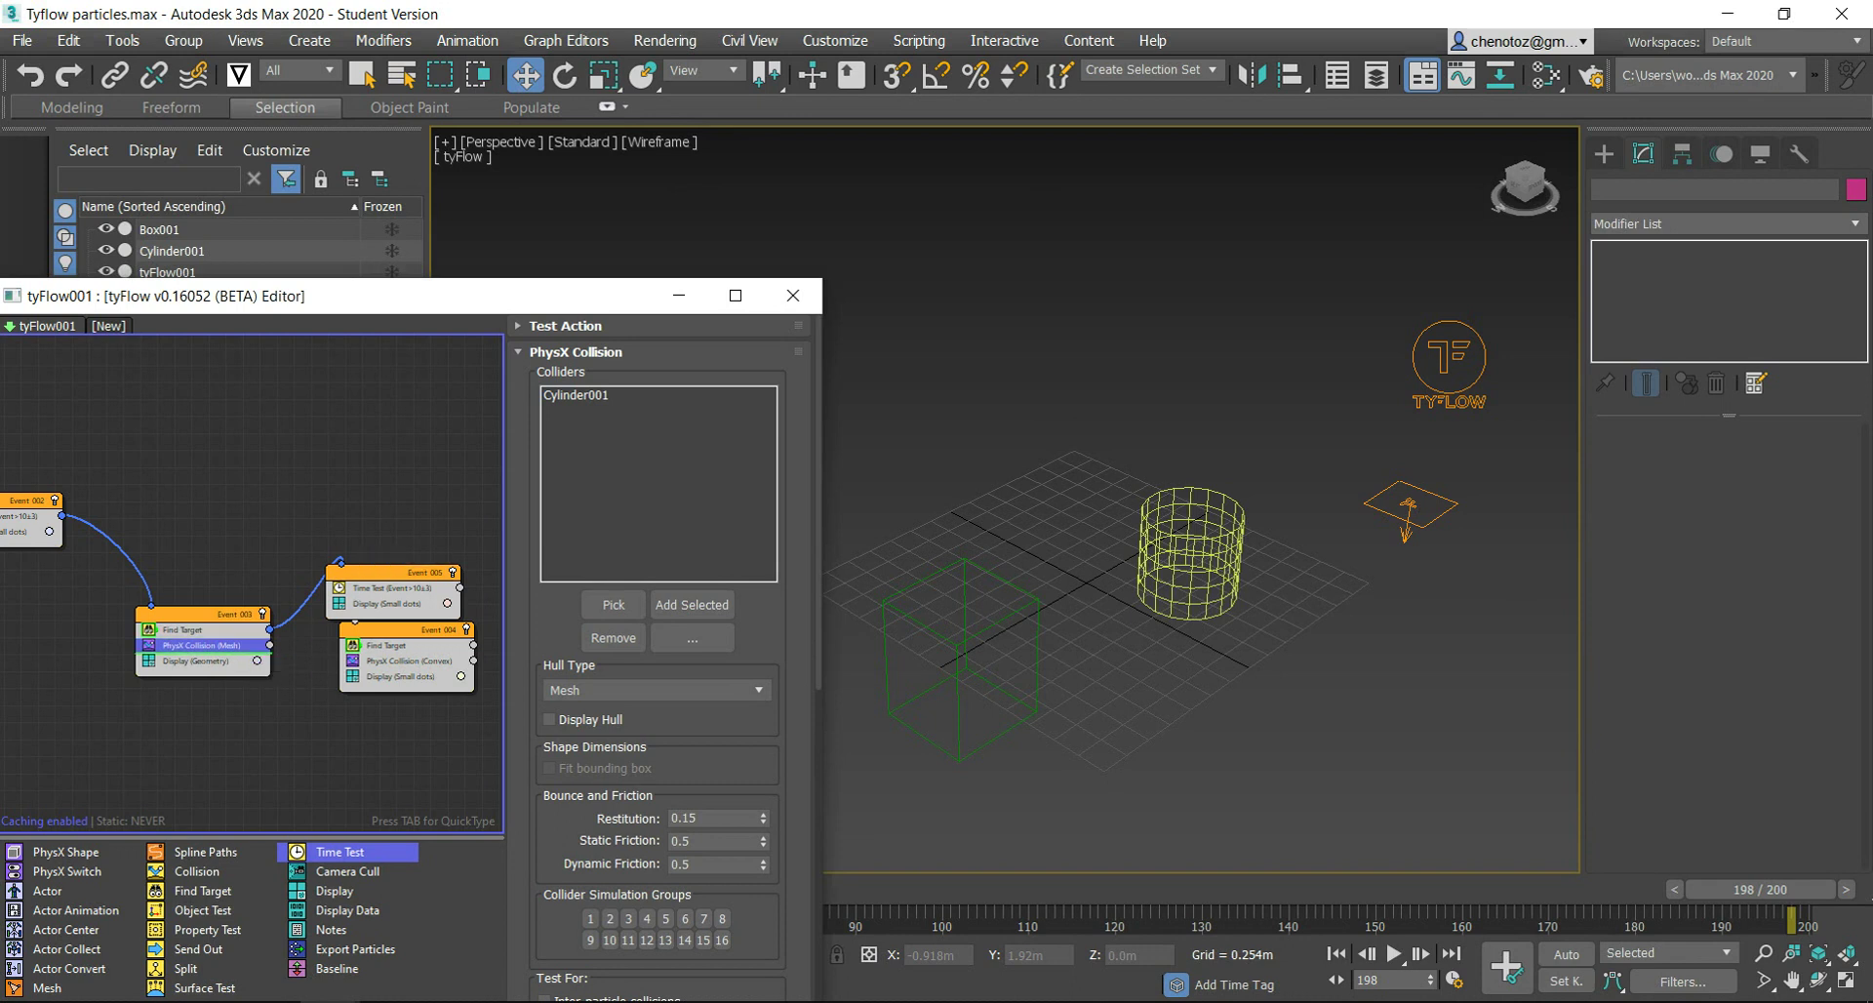
{"action": "left_click_drag", "start_coordinate": [269, 645], "coordinate": [340, 563]}
{"action": "right_click", "coordinate": [272, 629]}
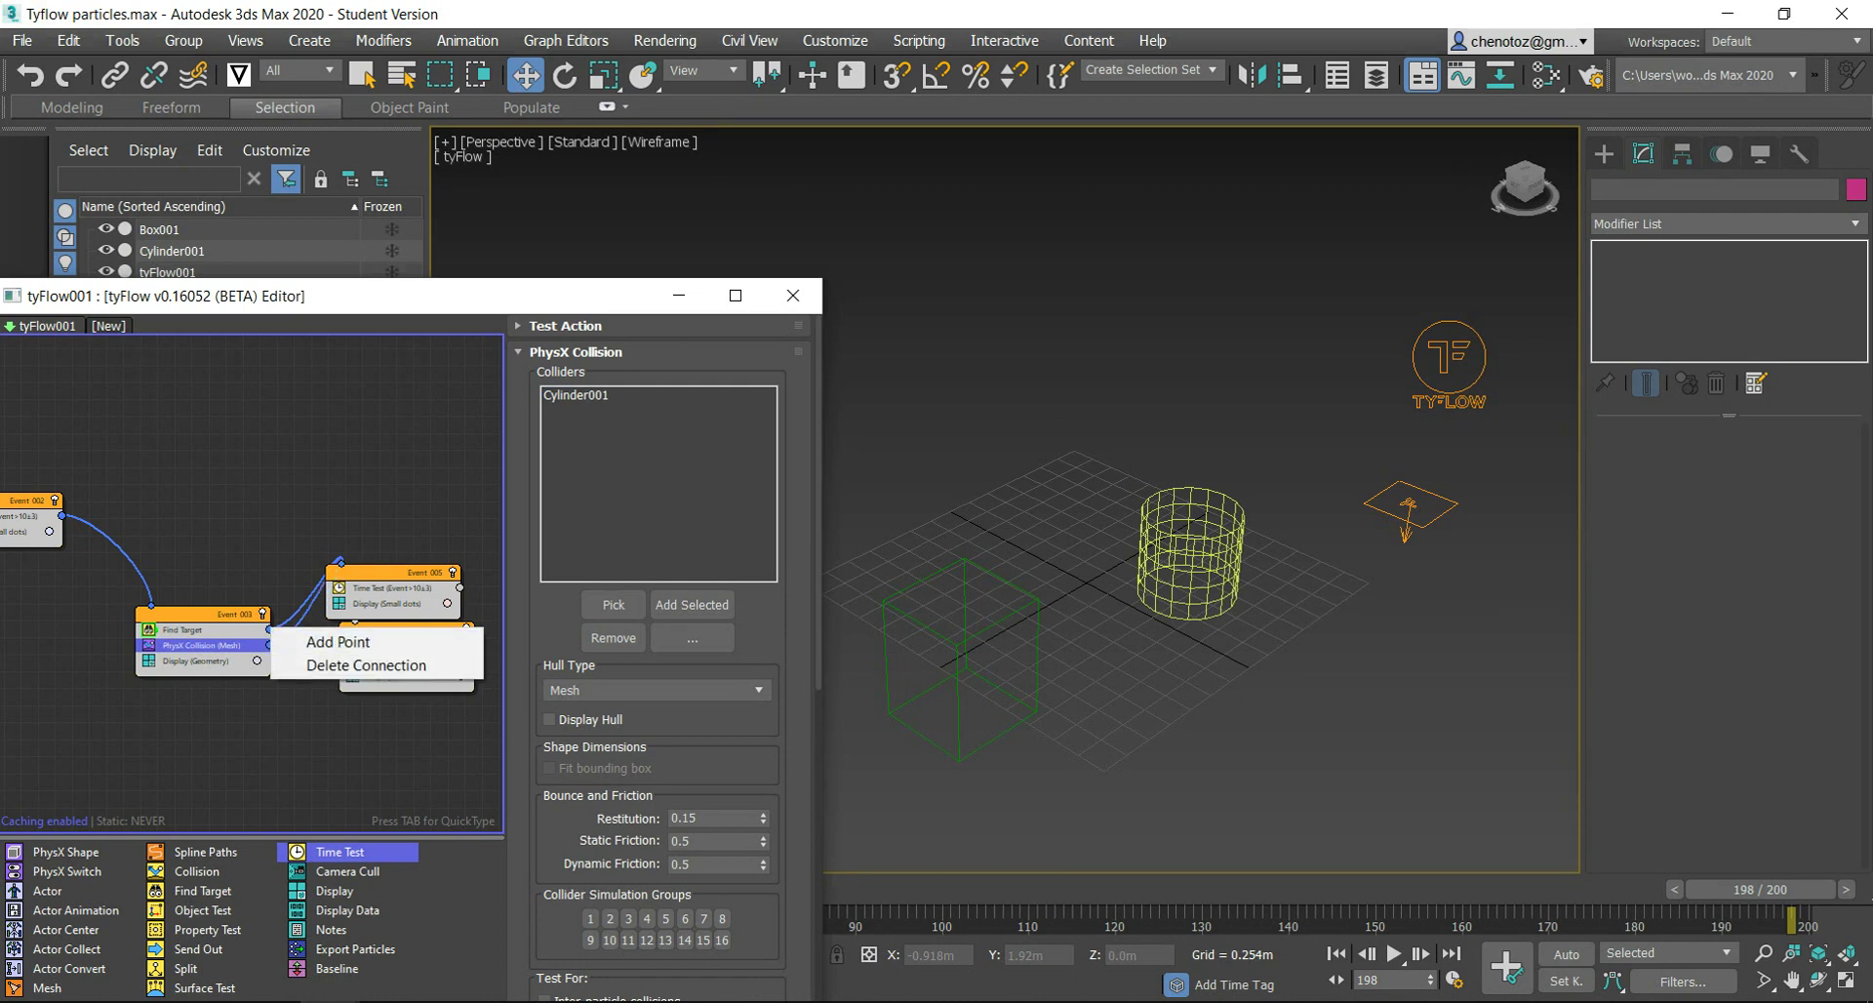
{"action": "left_click", "coordinate": [366, 662]}
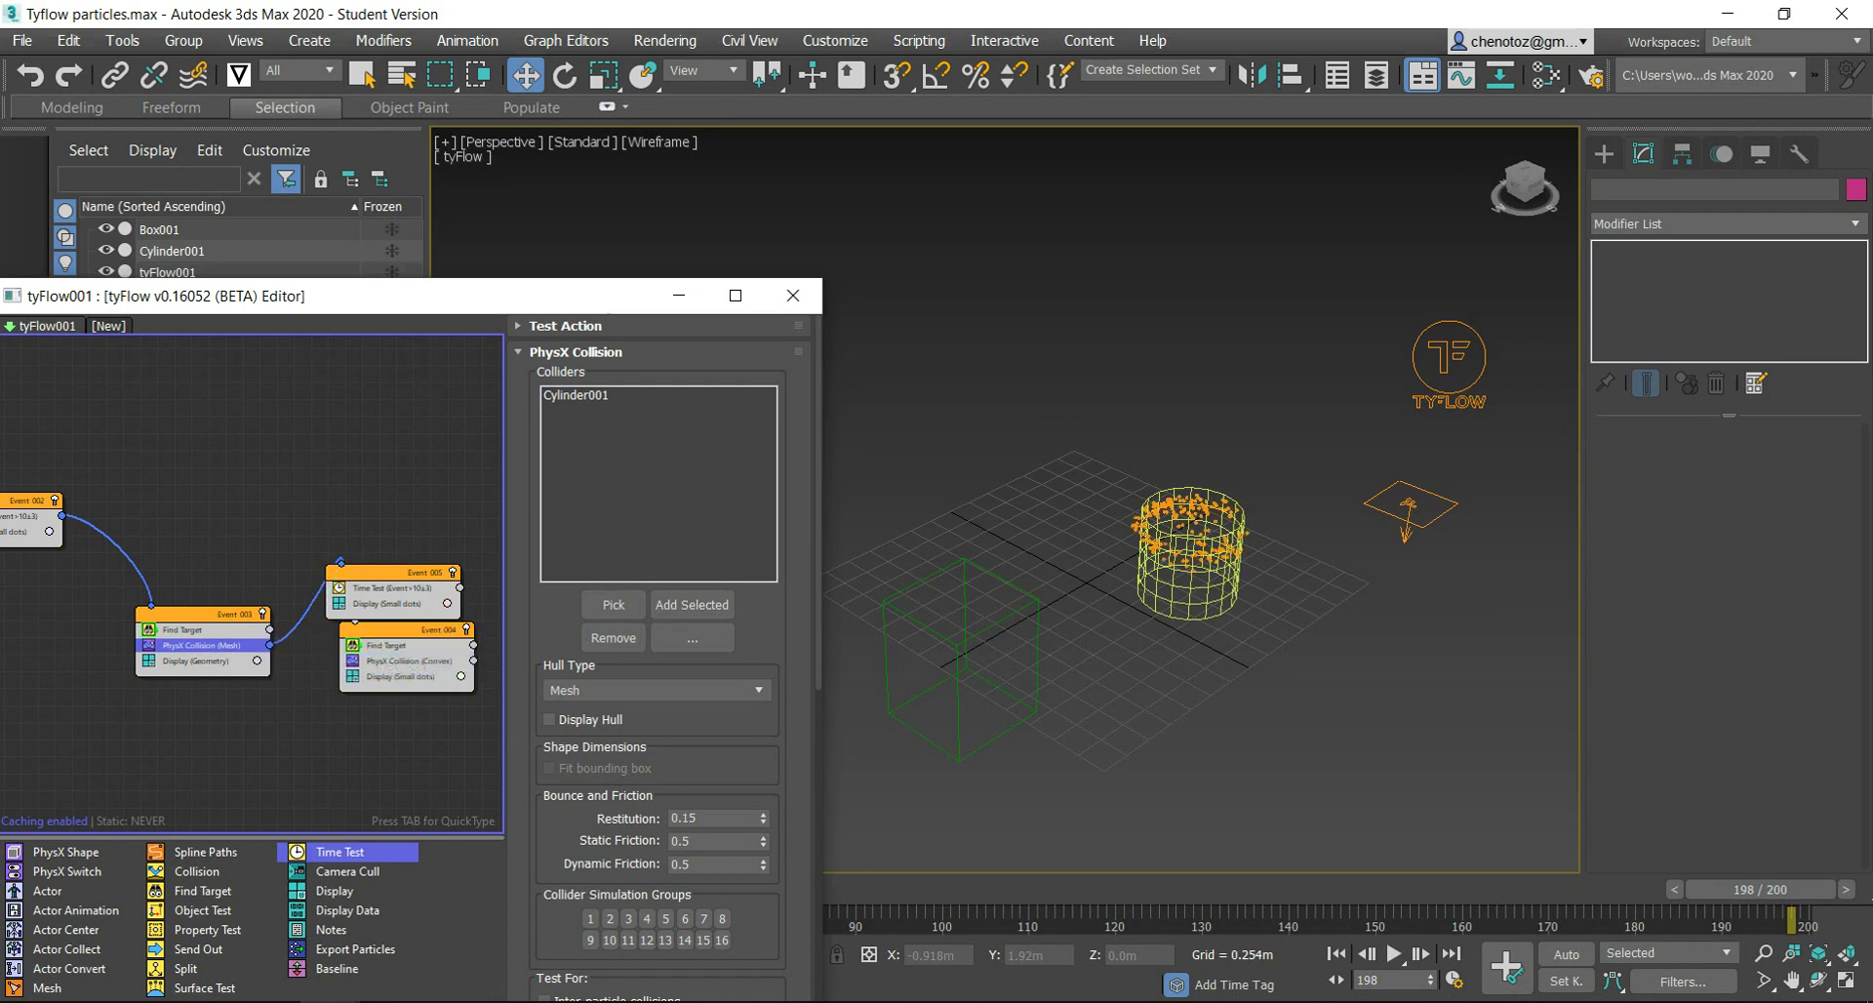
Step: After comparing collision and display settings, add a Geometry-type Display operator to Event_004
{"action": "left_click", "coordinate": [410, 660]}
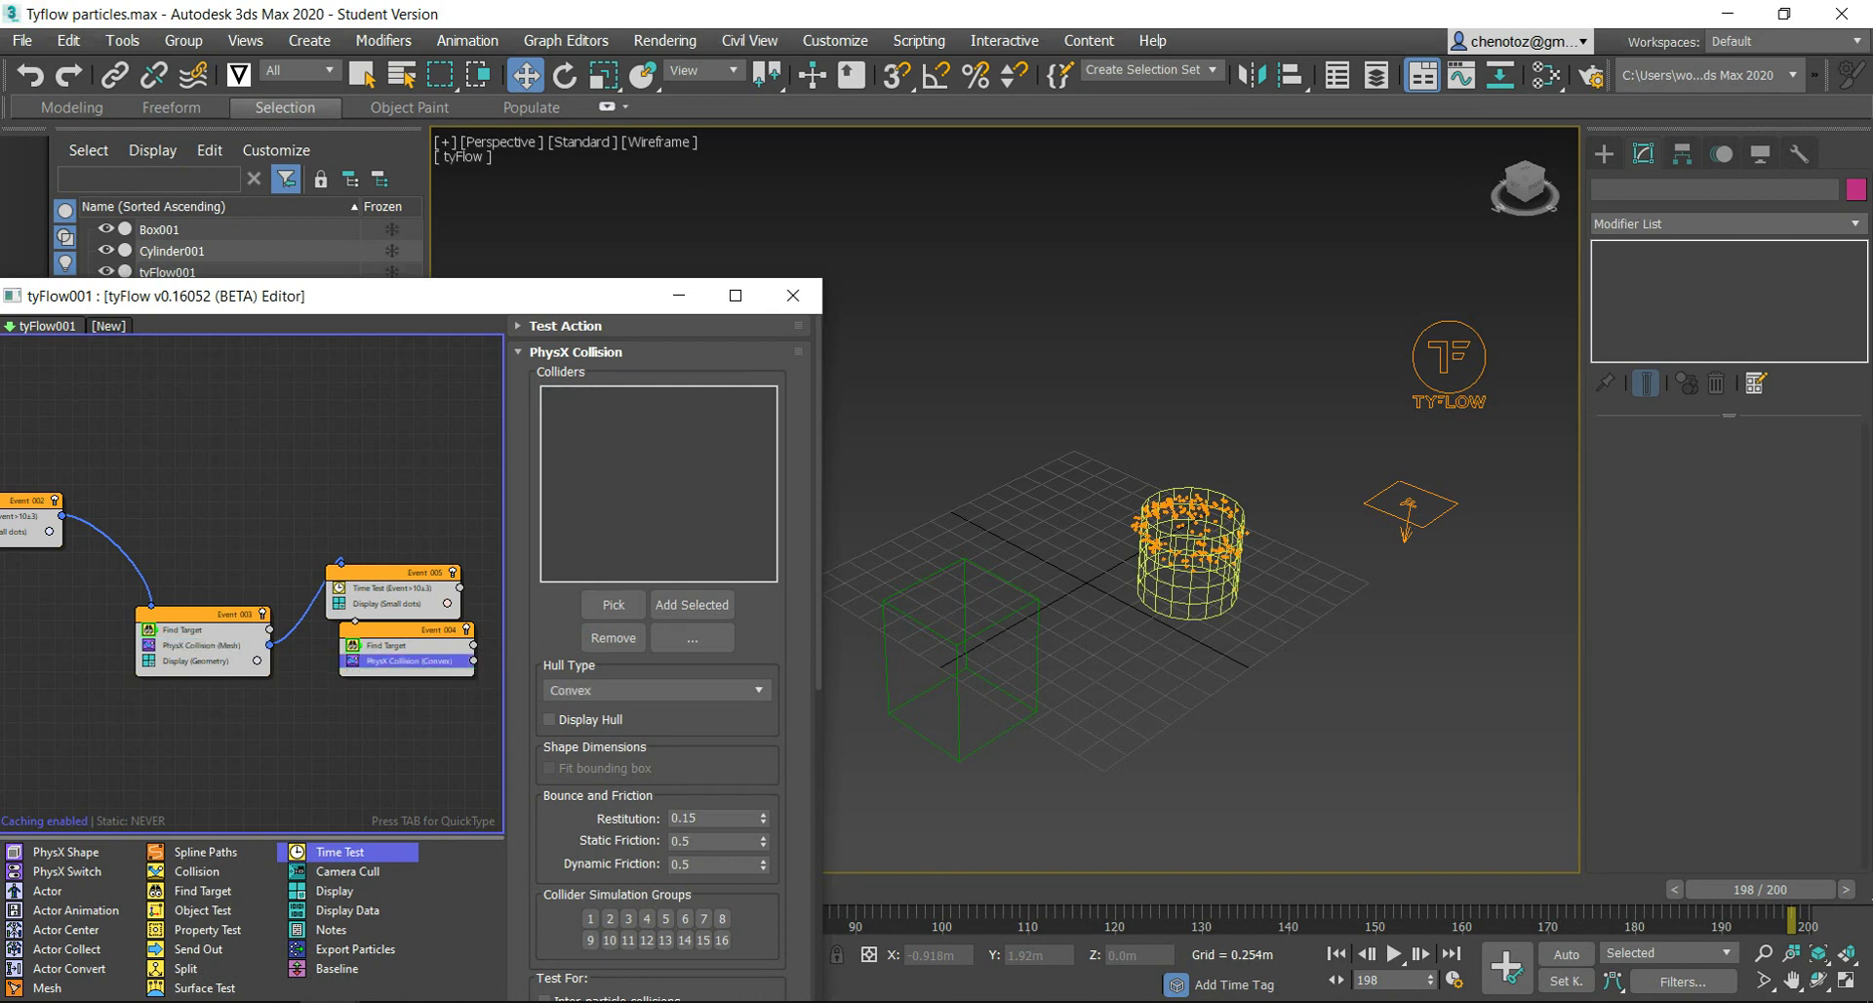
{"action": "left_click", "coordinate": [202, 645]}
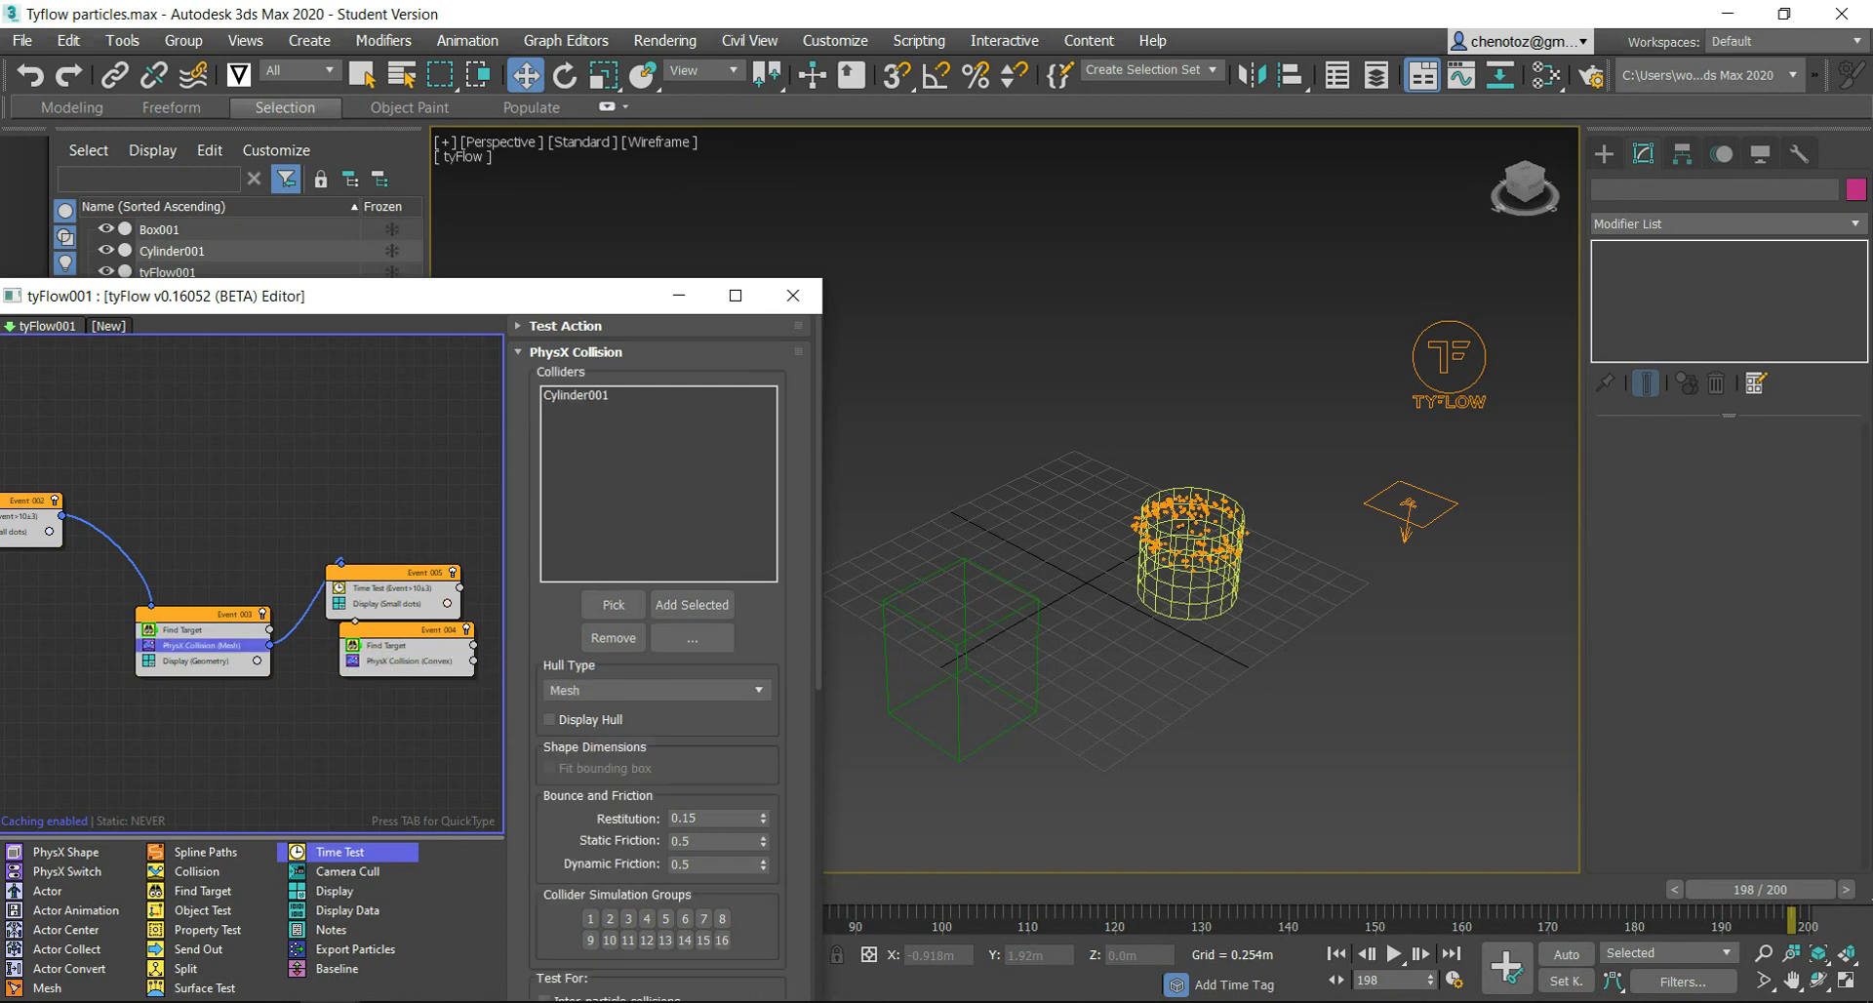
{"action": "left_click", "coordinate": [391, 603]}
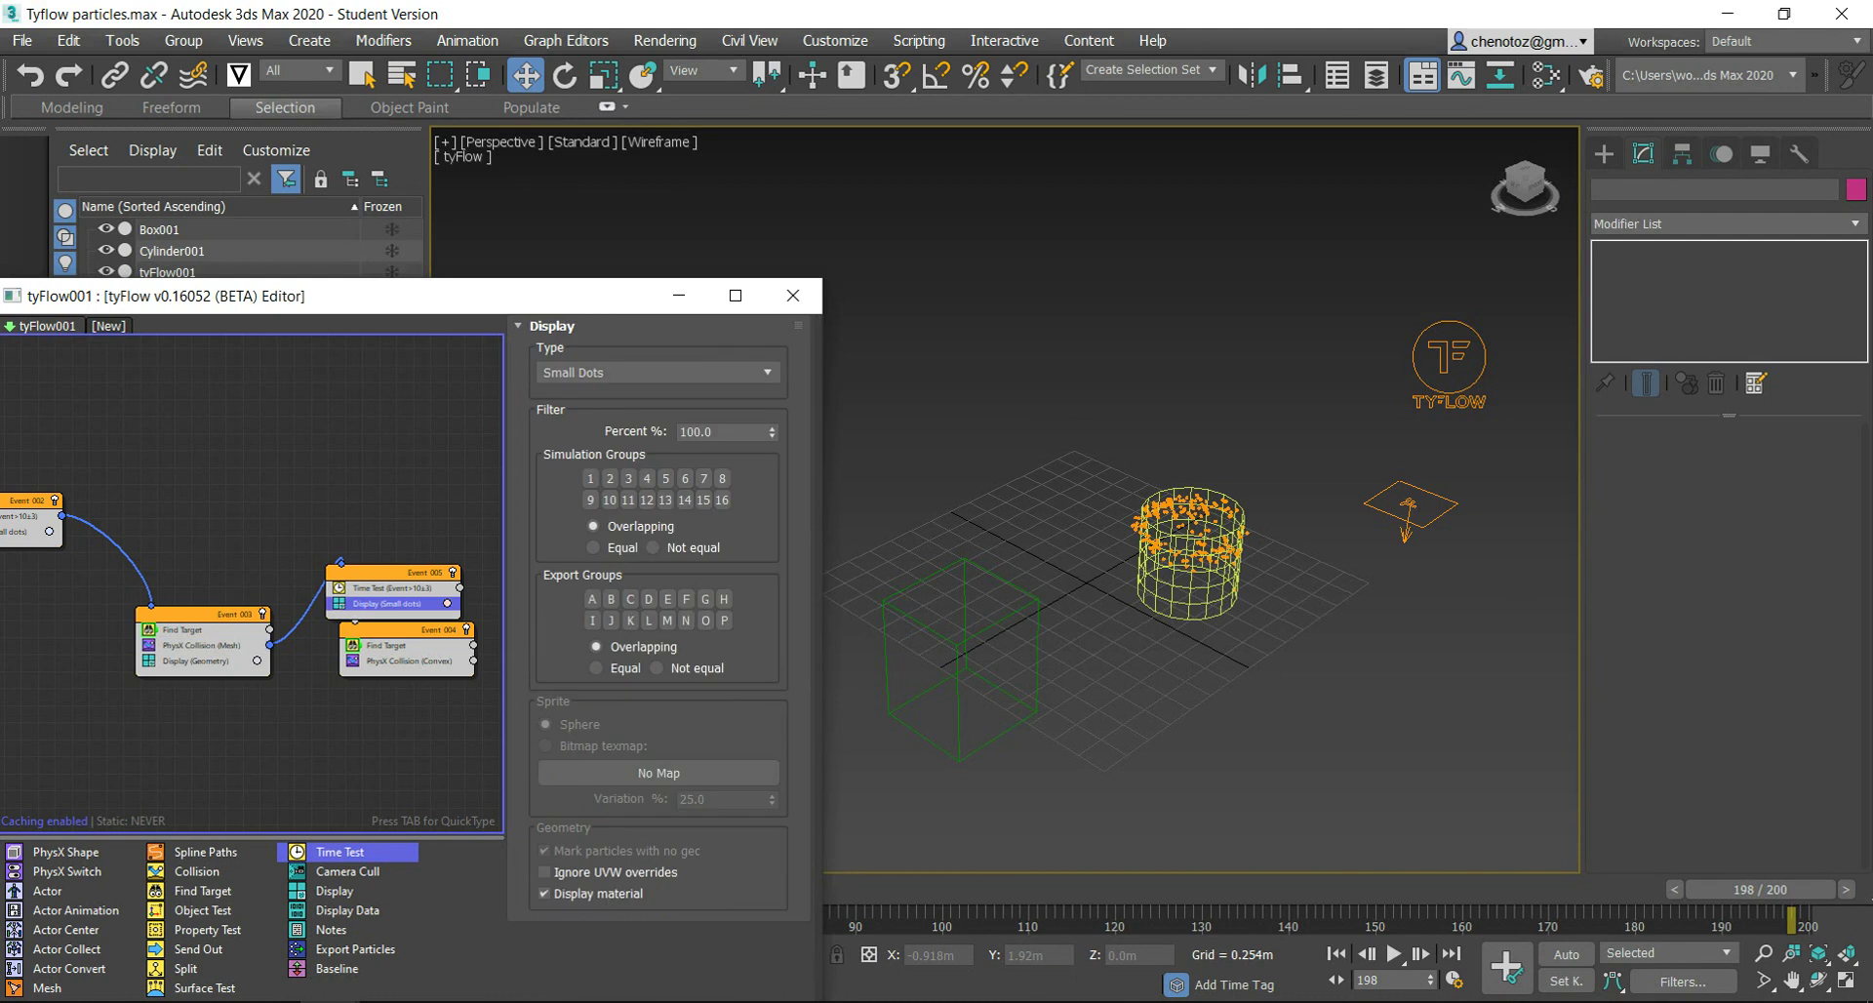
{"action": "mouse_move", "coordinate": [349, 910]}
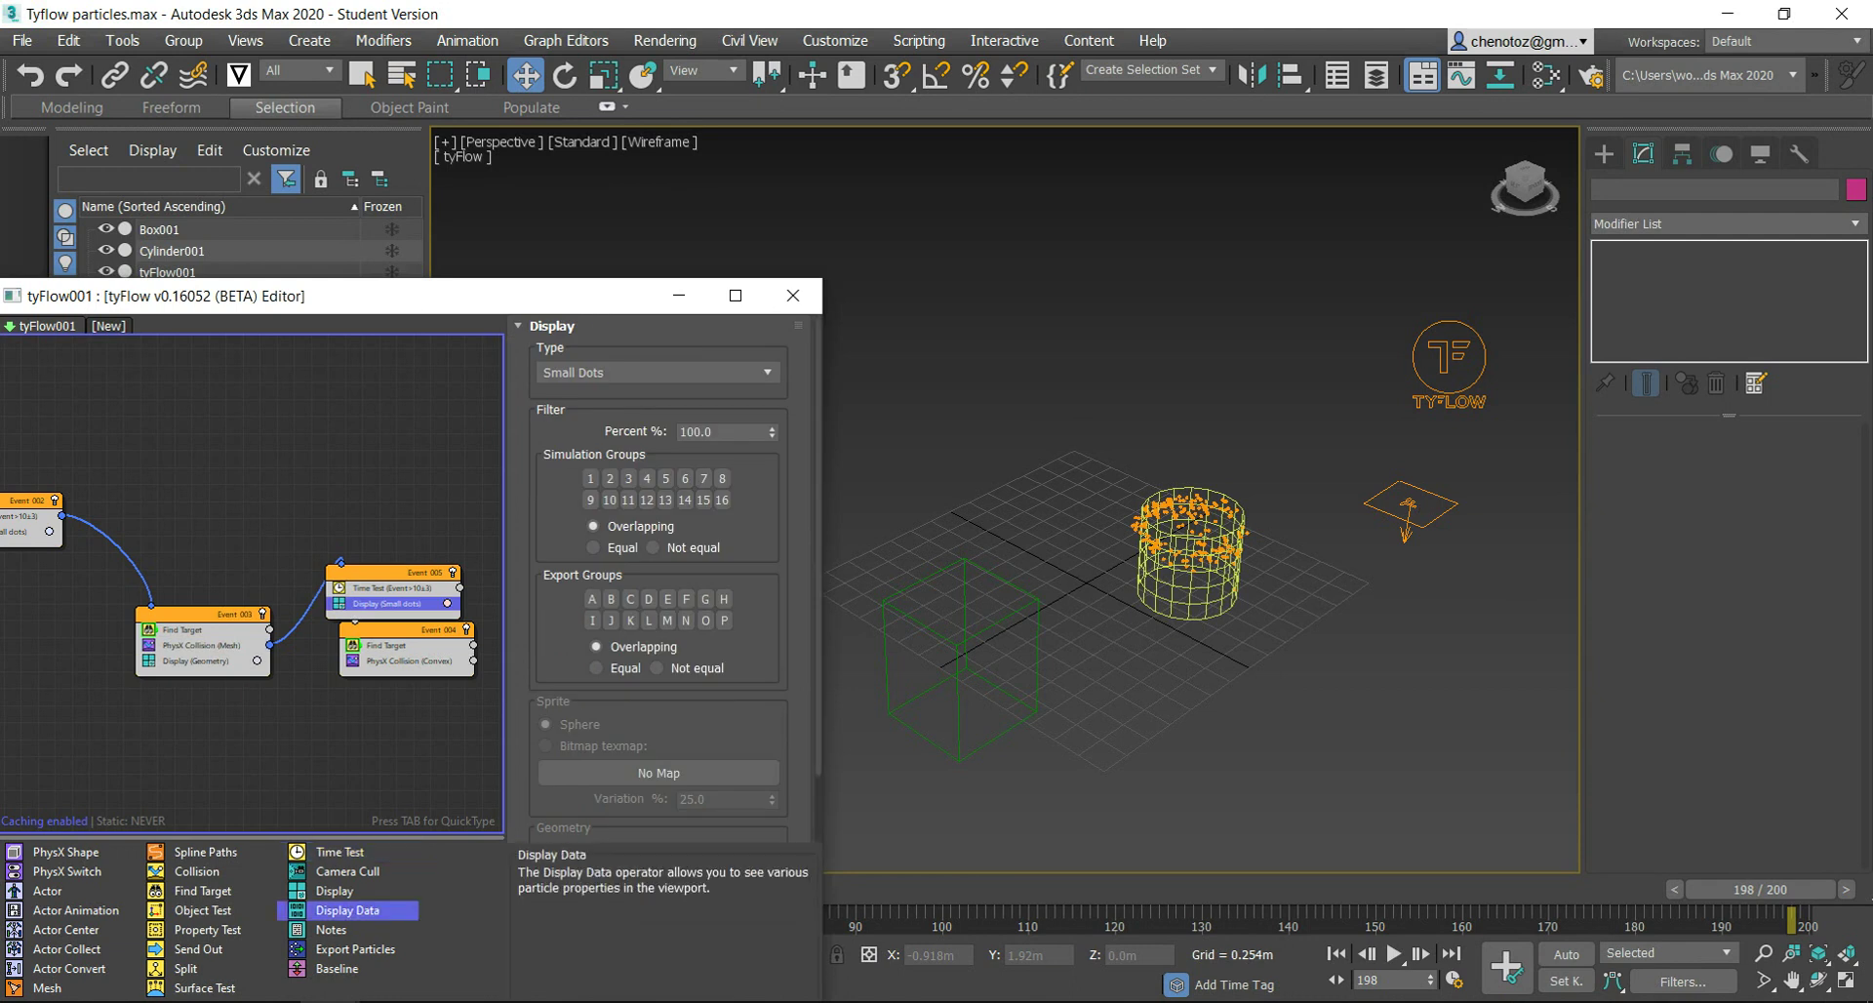
{"action": "left_click_drag", "start_coordinate": [335, 890], "coordinate": [405, 676]}
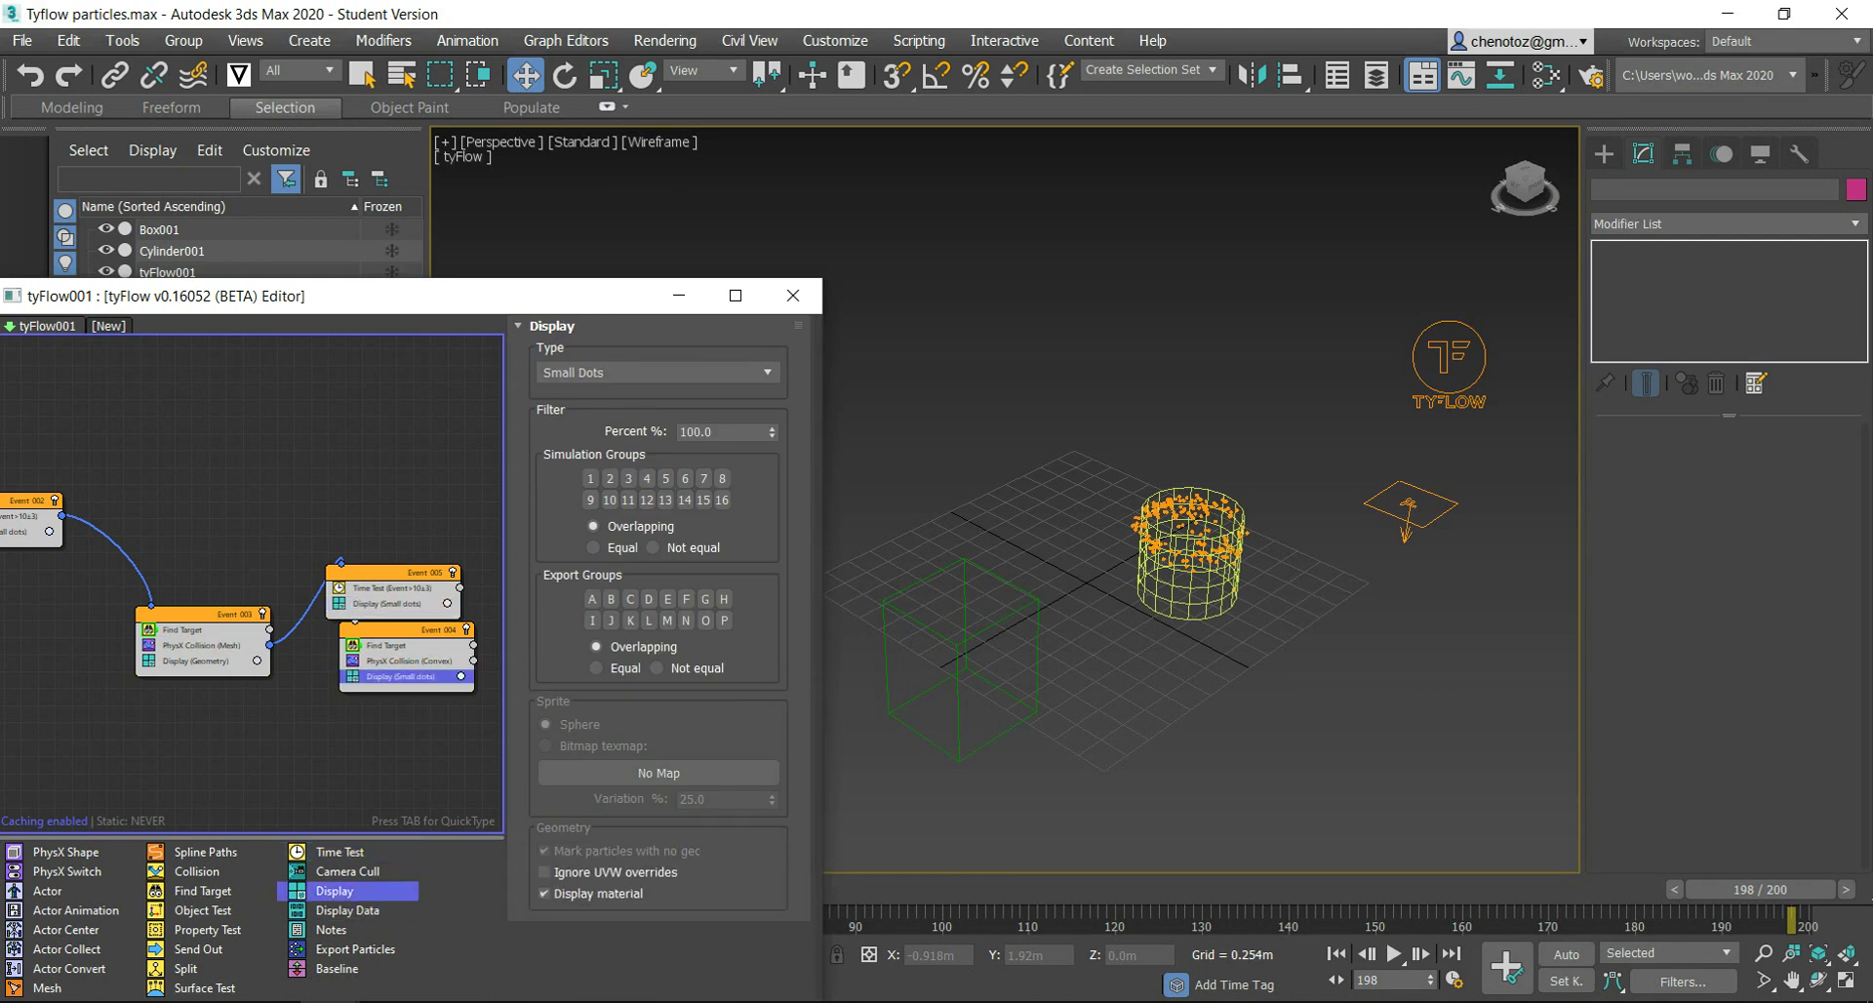
{"action": "left_click", "coordinate": [653, 373]}
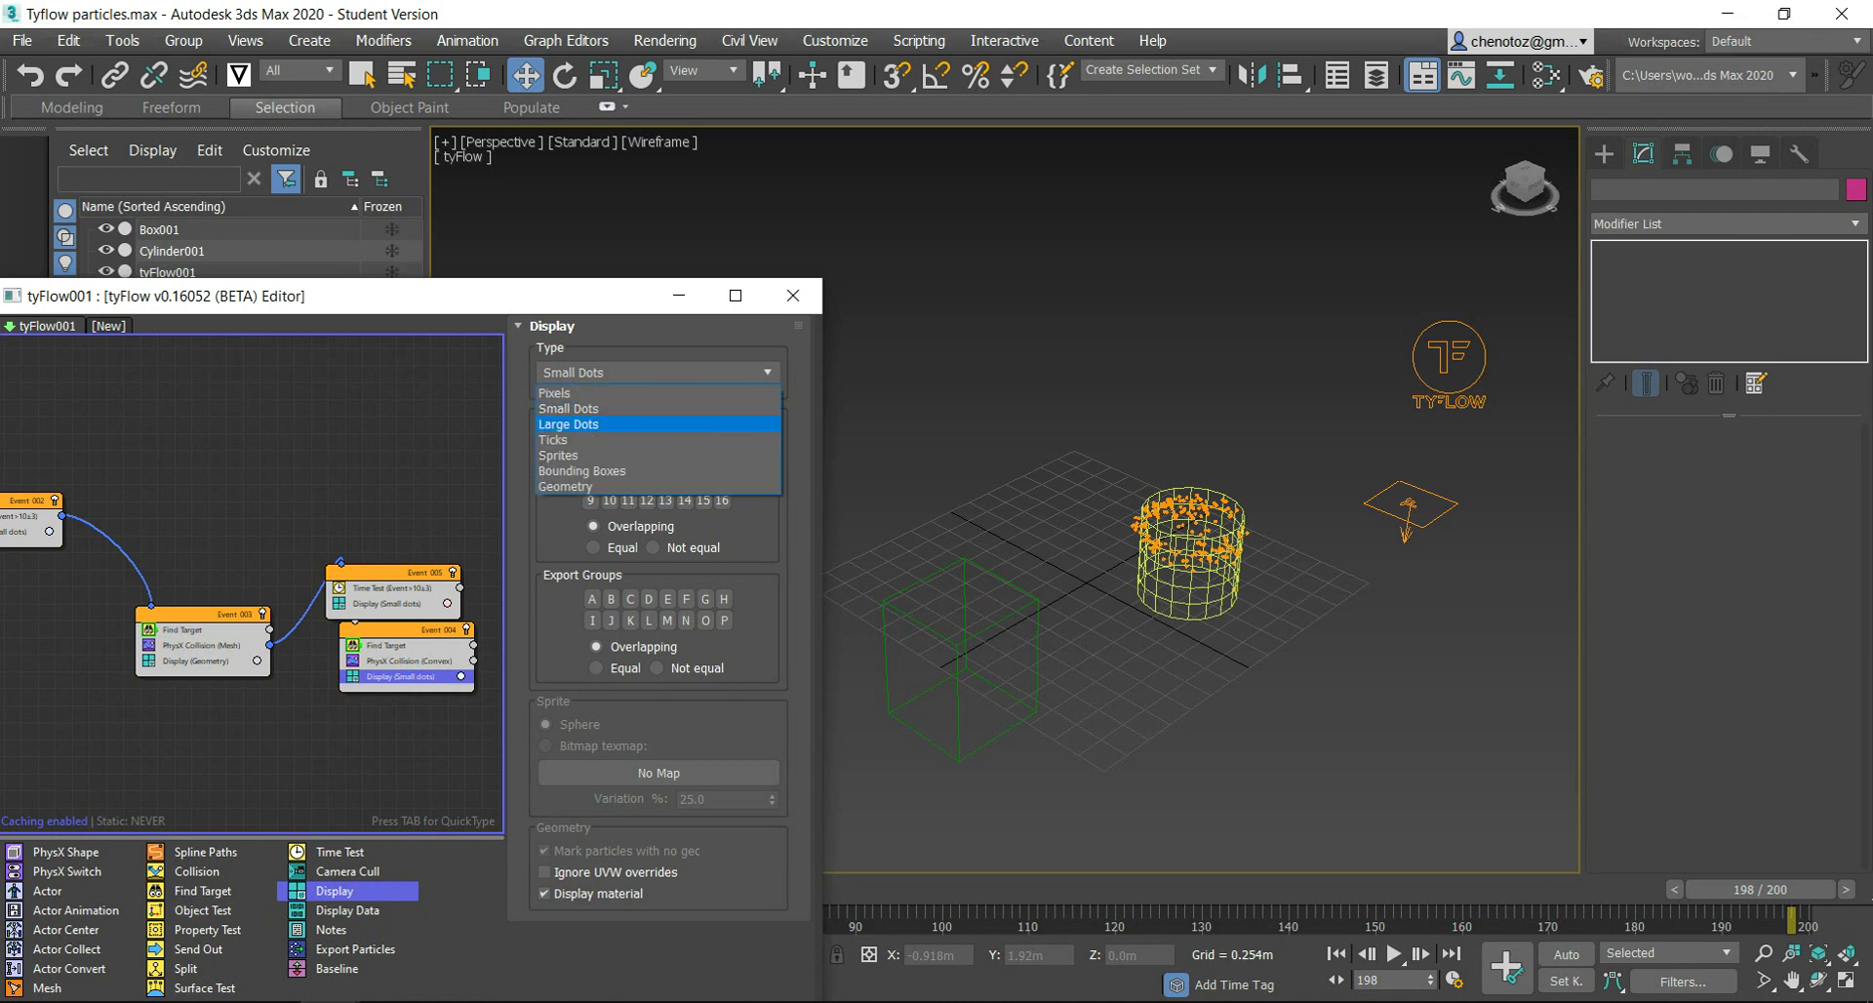
{"action": "left_click", "coordinate": [585, 486]}
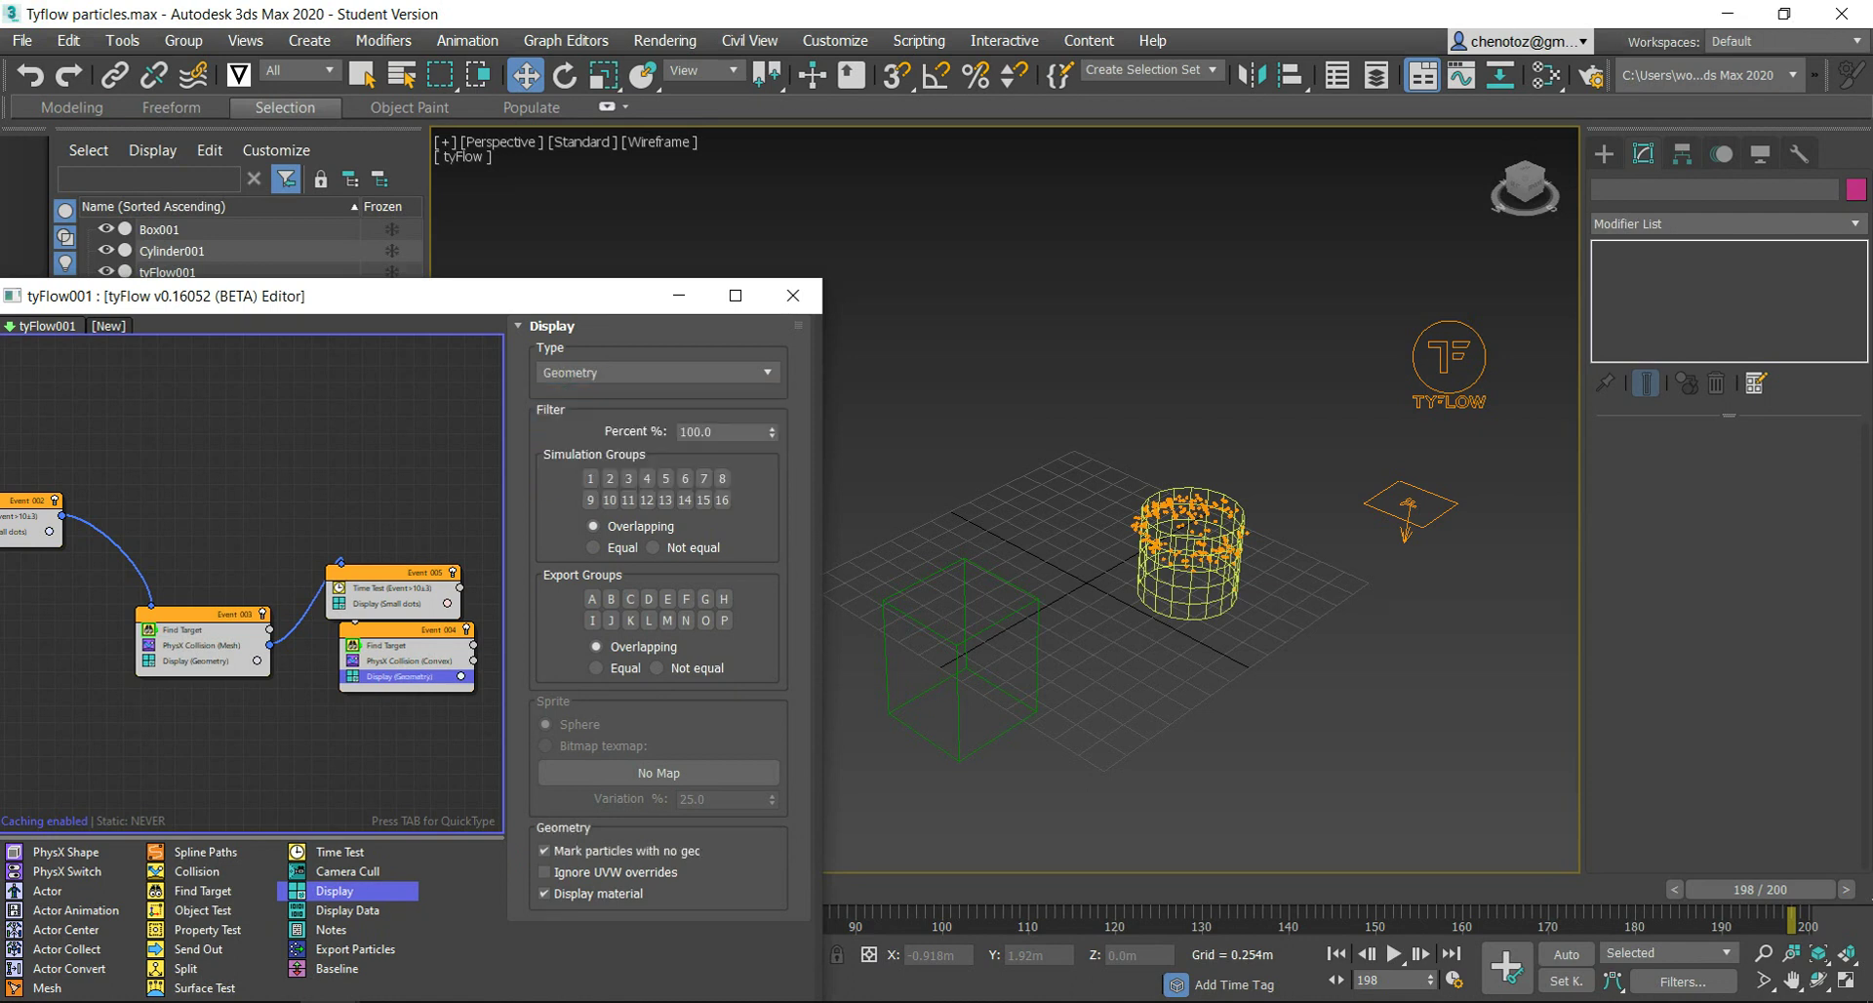
Step: Move Event_004 down in the graph, away from Event_005
{"action": "scroll", "coordinate": [293, 605], "scroll_direction": "up", "scroll_amount": 1}
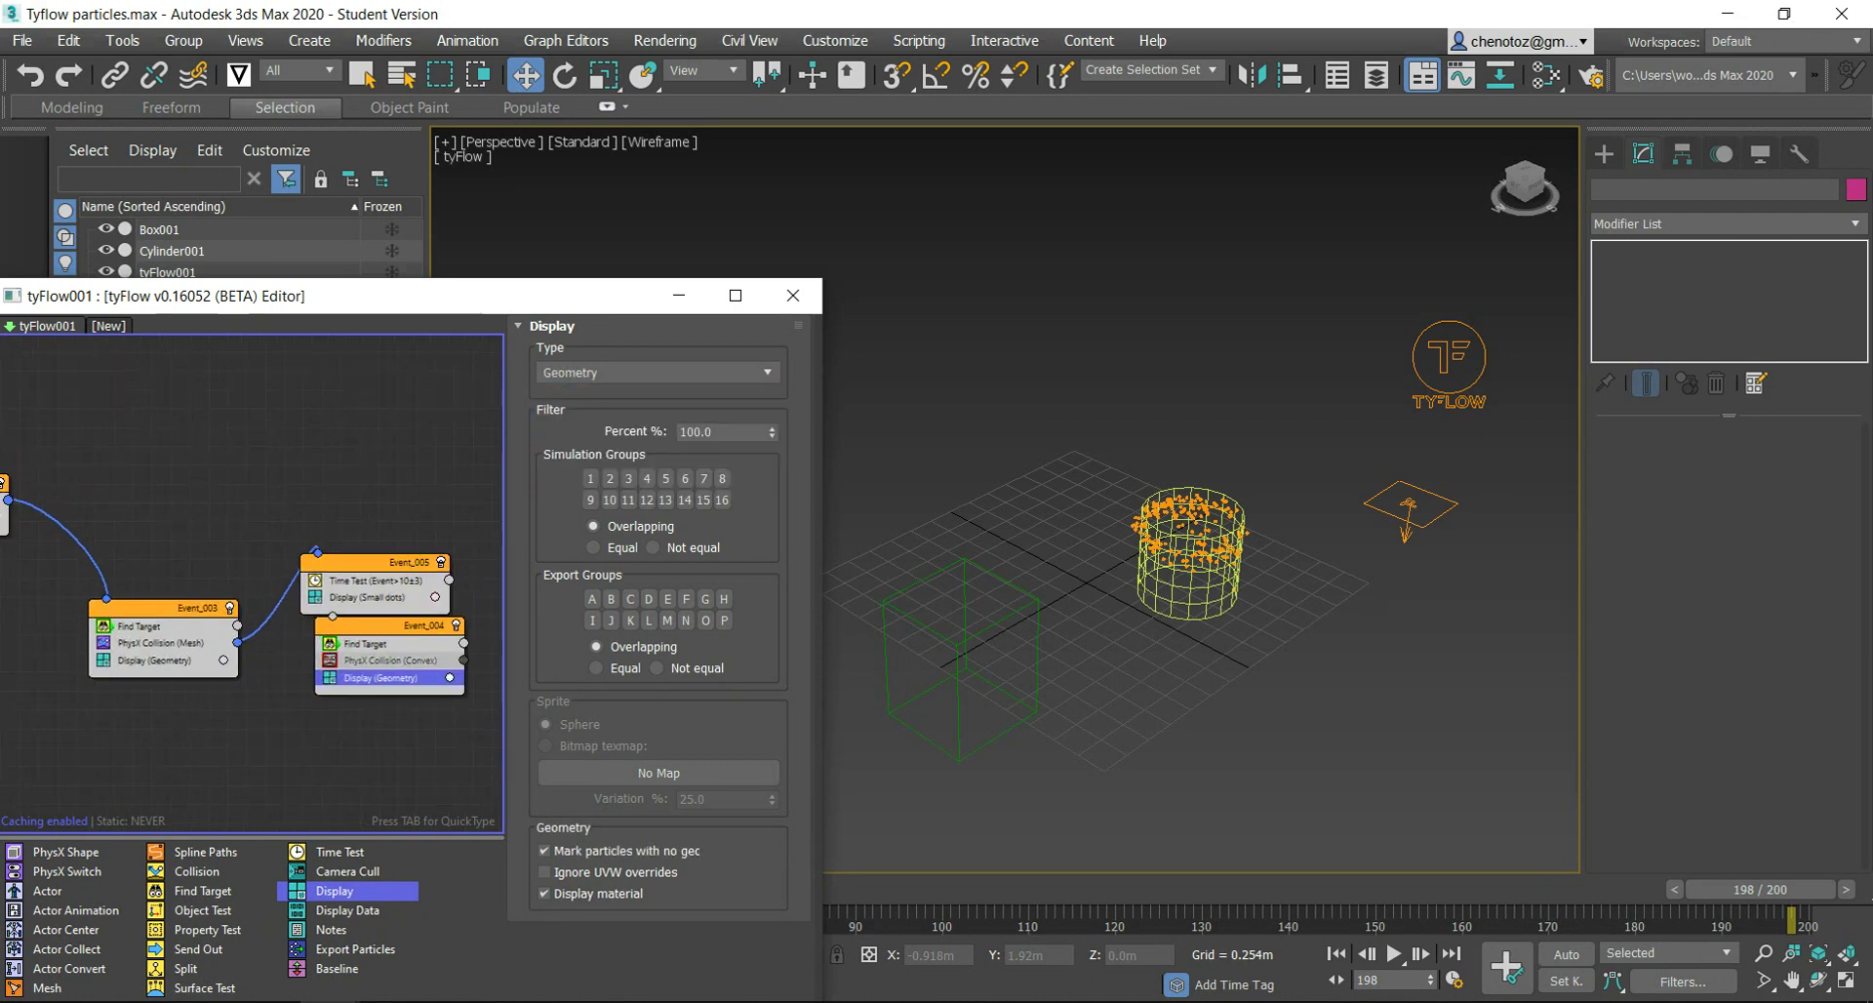
{"action": "left_click_drag", "start_coordinate": [390, 625], "coordinate": [434, 654]}
{"action": "scroll", "coordinate": [293, 604], "scroll_direction": "down", "scroll_amount": 1}
{"action": "scroll", "coordinate": [440, 665], "scroll_direction": "up", "scroll_amount": 2}
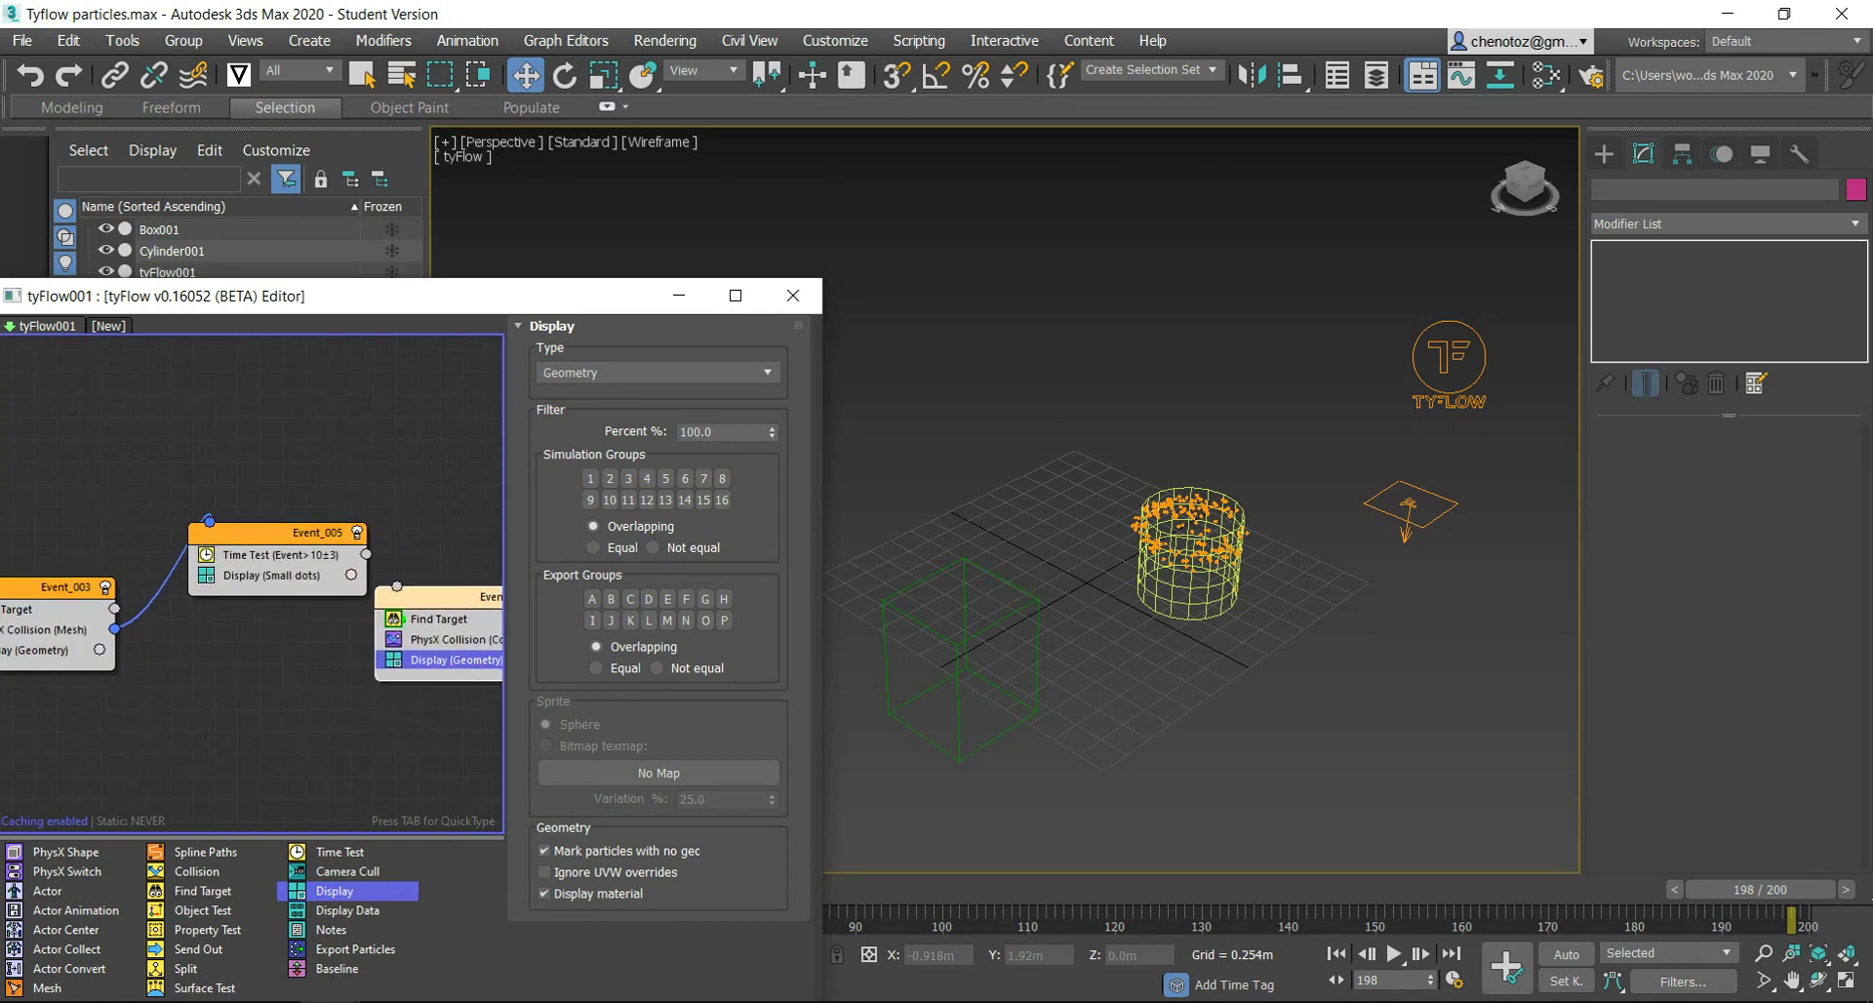
Step: Pick Box001 as the Target Objects entry in Event_004's Find Target operator
{"action": "left_click", "coordinate": [439, 620]}
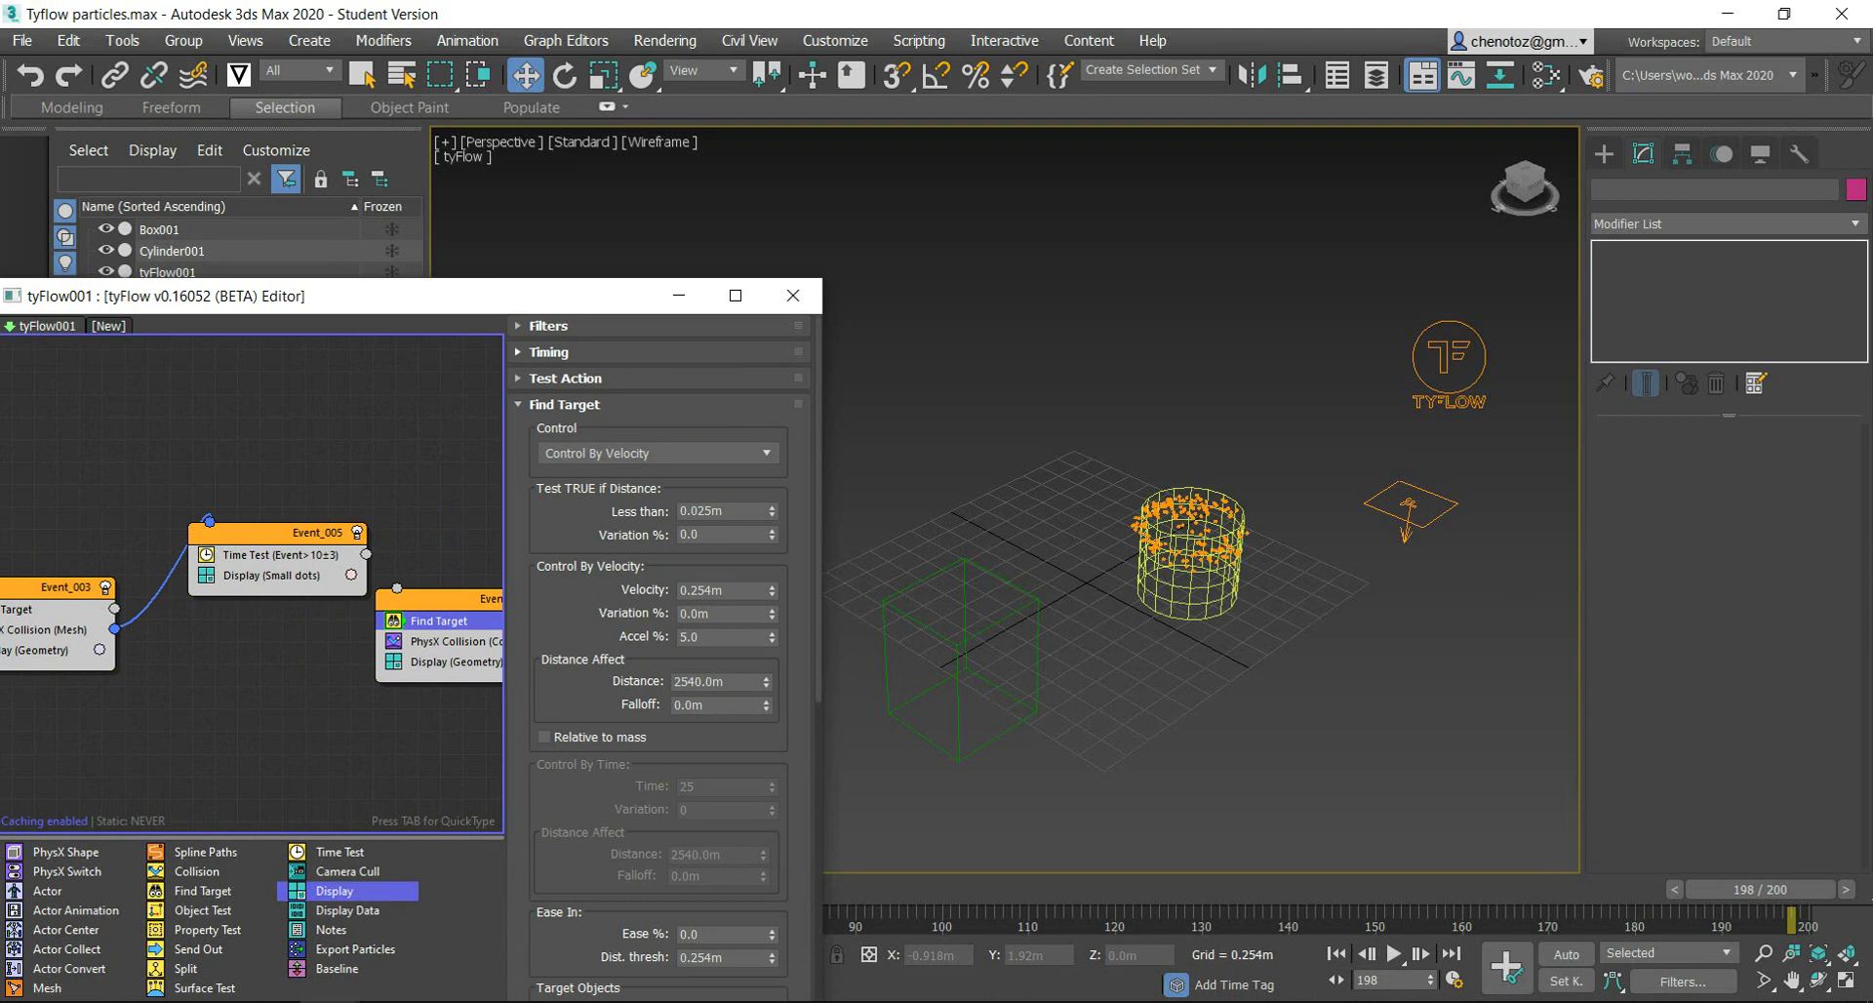
{"action": "left_click", "coordinate": [548, 325]}
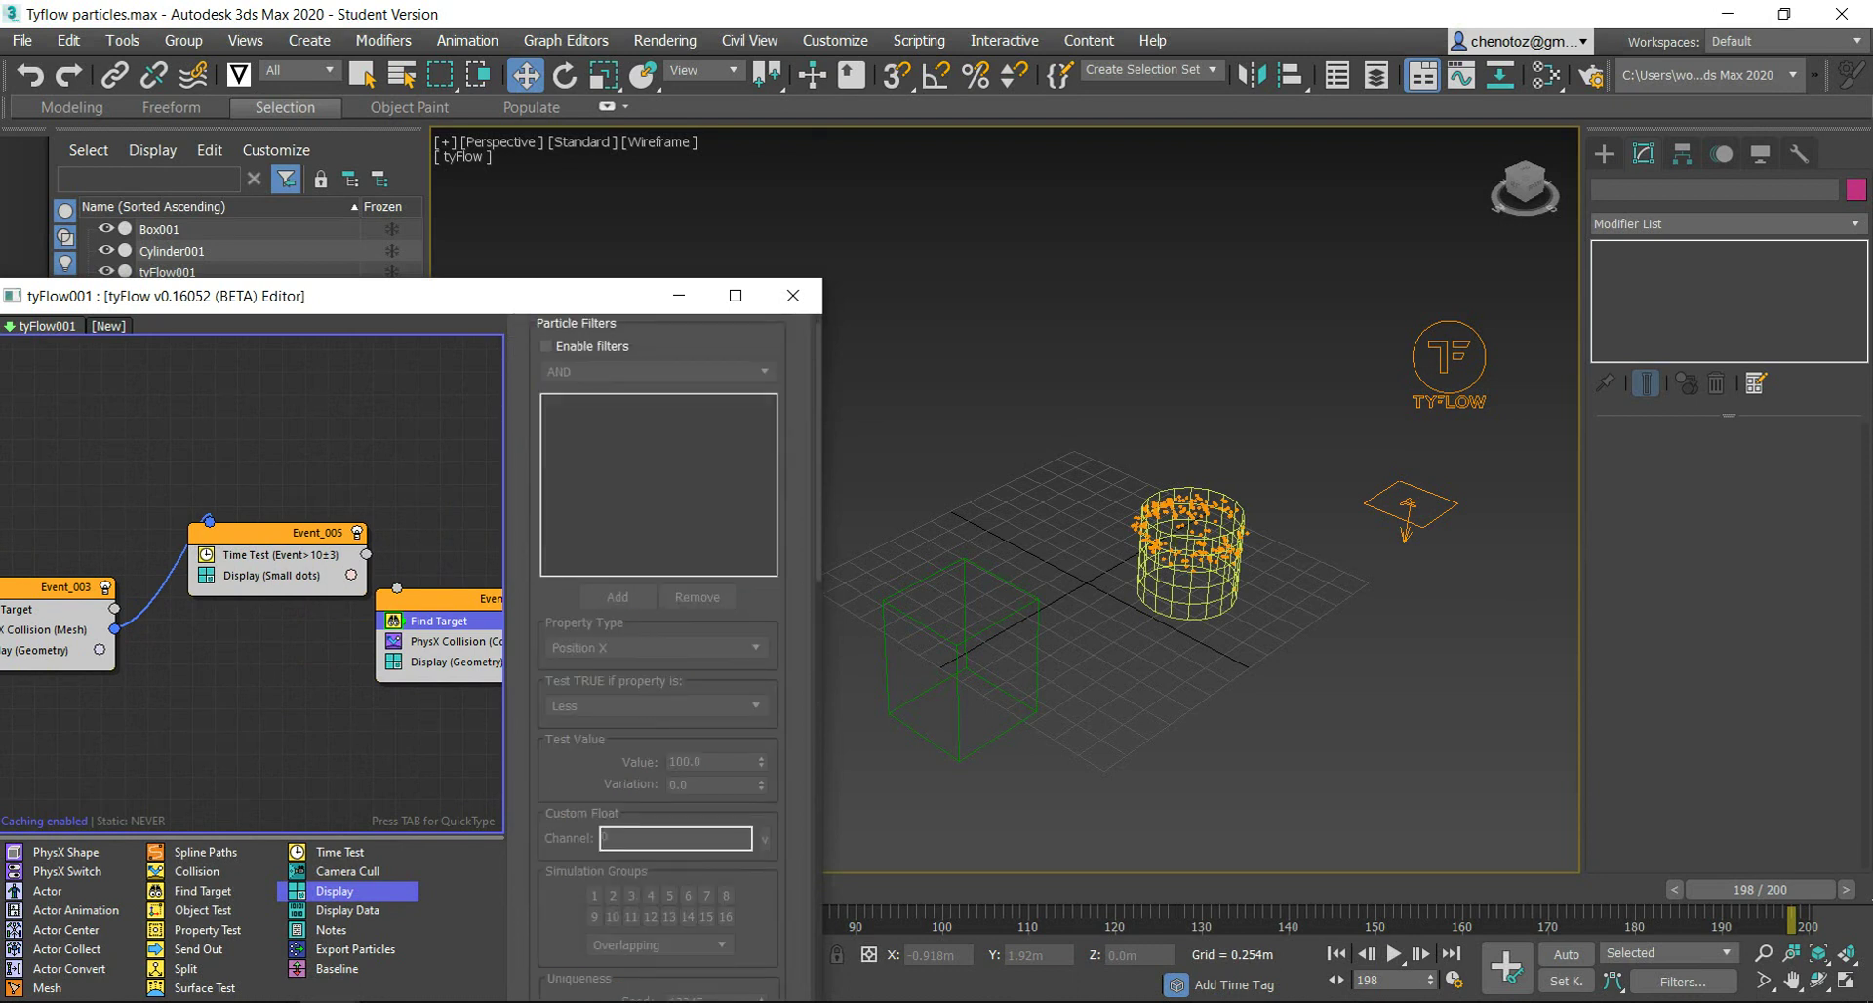
{"action": "scroll", "coordinate": [647, 585], "scroll_direction": "up", "scroll_amount": 1}
{"action": "left_click", "coordinate": [546, 324]}
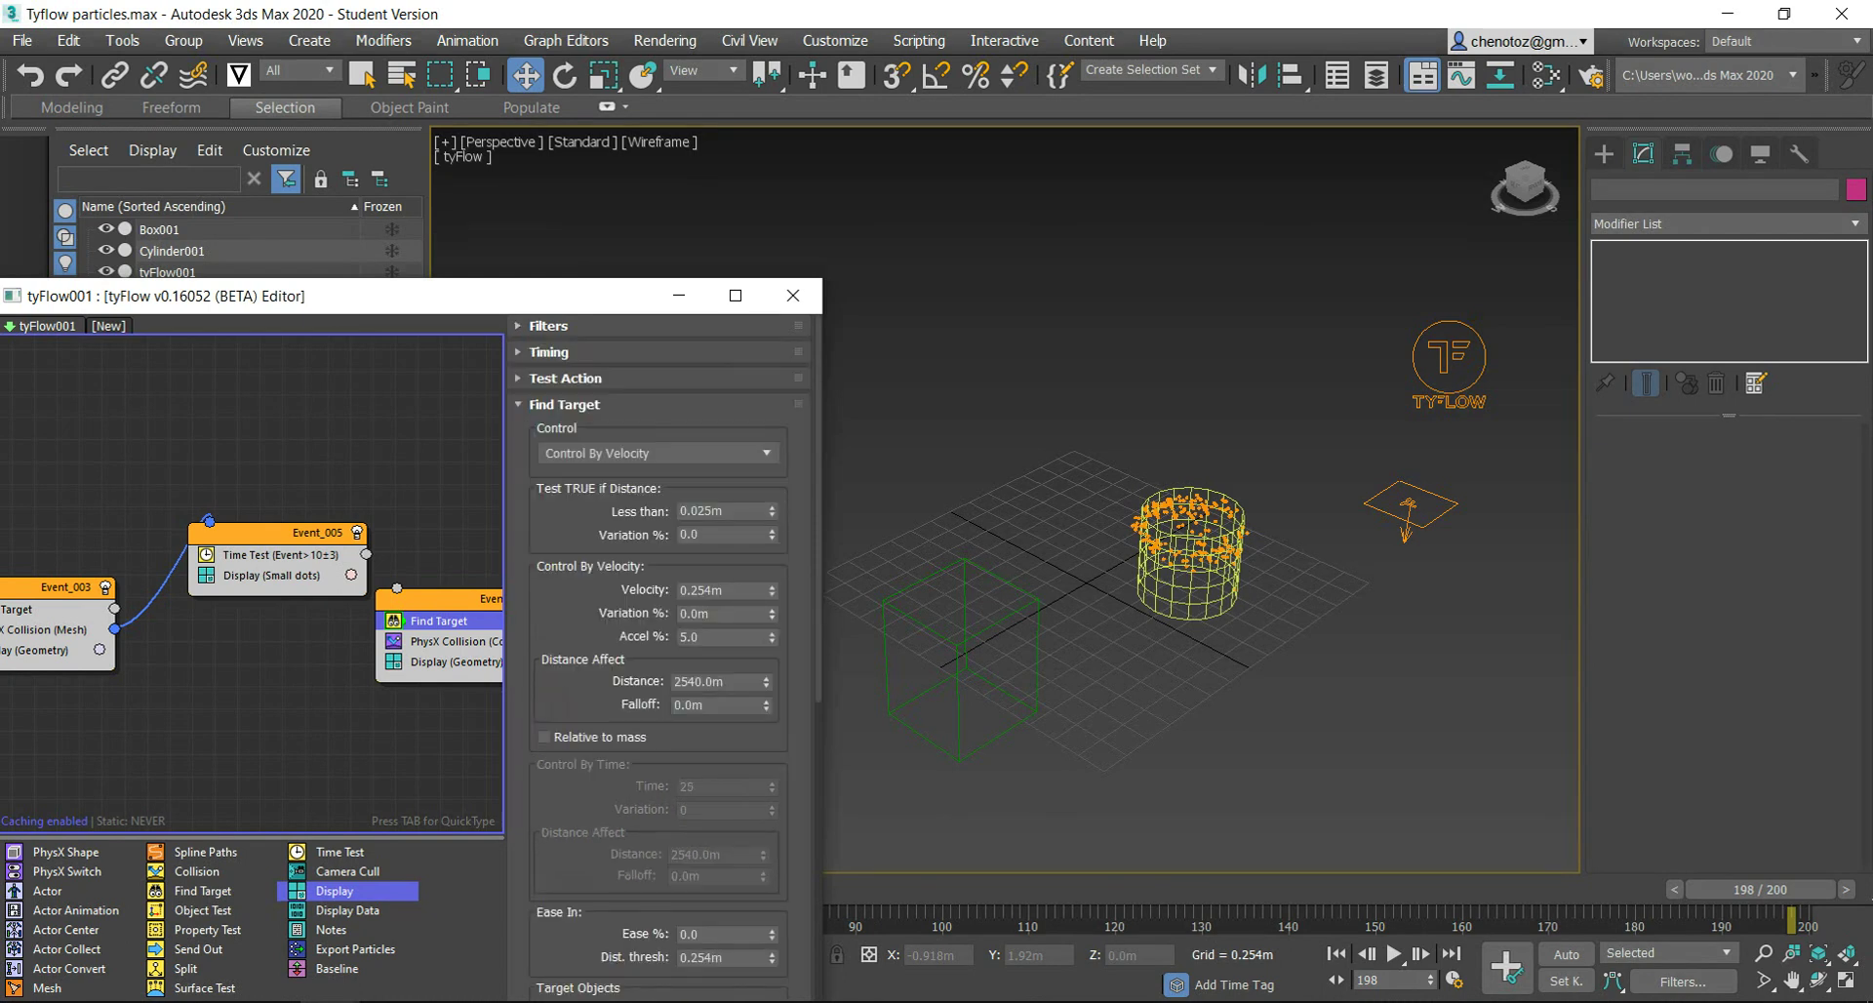
{"action": "scroll", "coordinate": [614, 883], "scroll_direction": "down", "scroll_amount": 5}
{"action": "left_click", "coordinate": [613, 876]}
{"action": "left_click", "coordinate": [960, 615]}
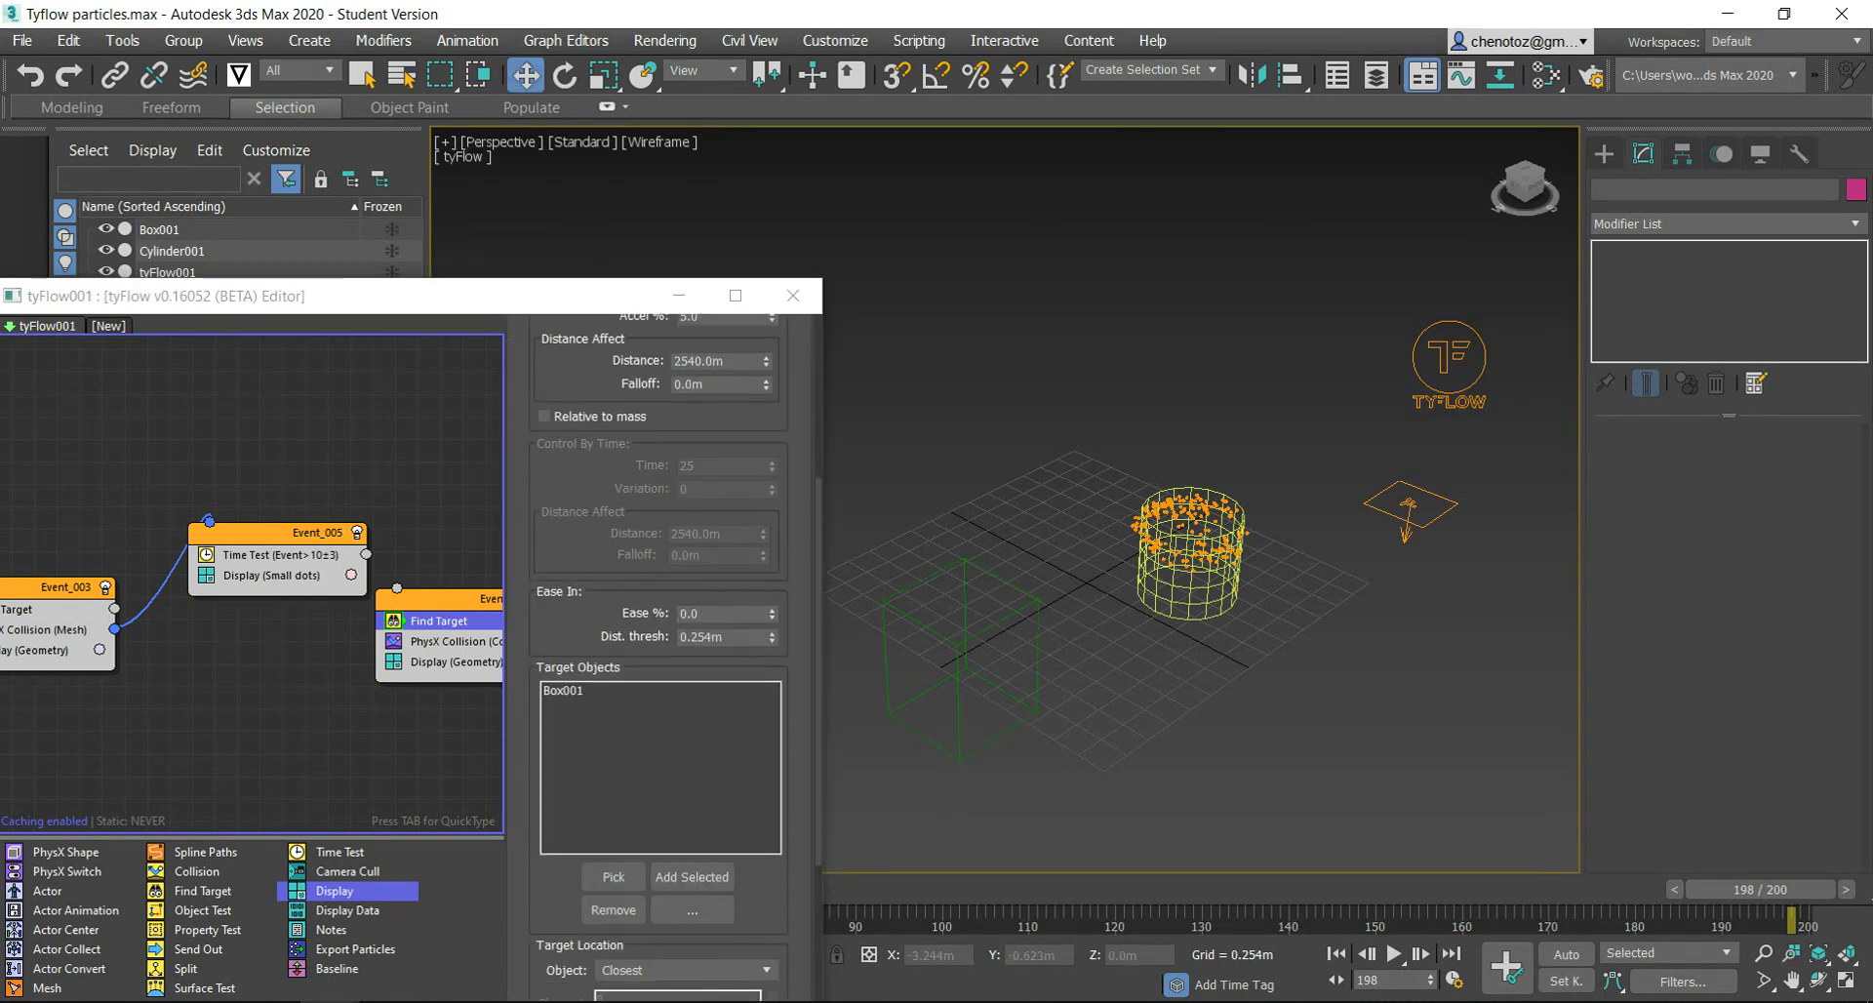
Step: Set Event_004's PhysX Collision to collide with Box001 using the Mesh hull type
{"action": "left_click", "coordinate": [448, 641]}
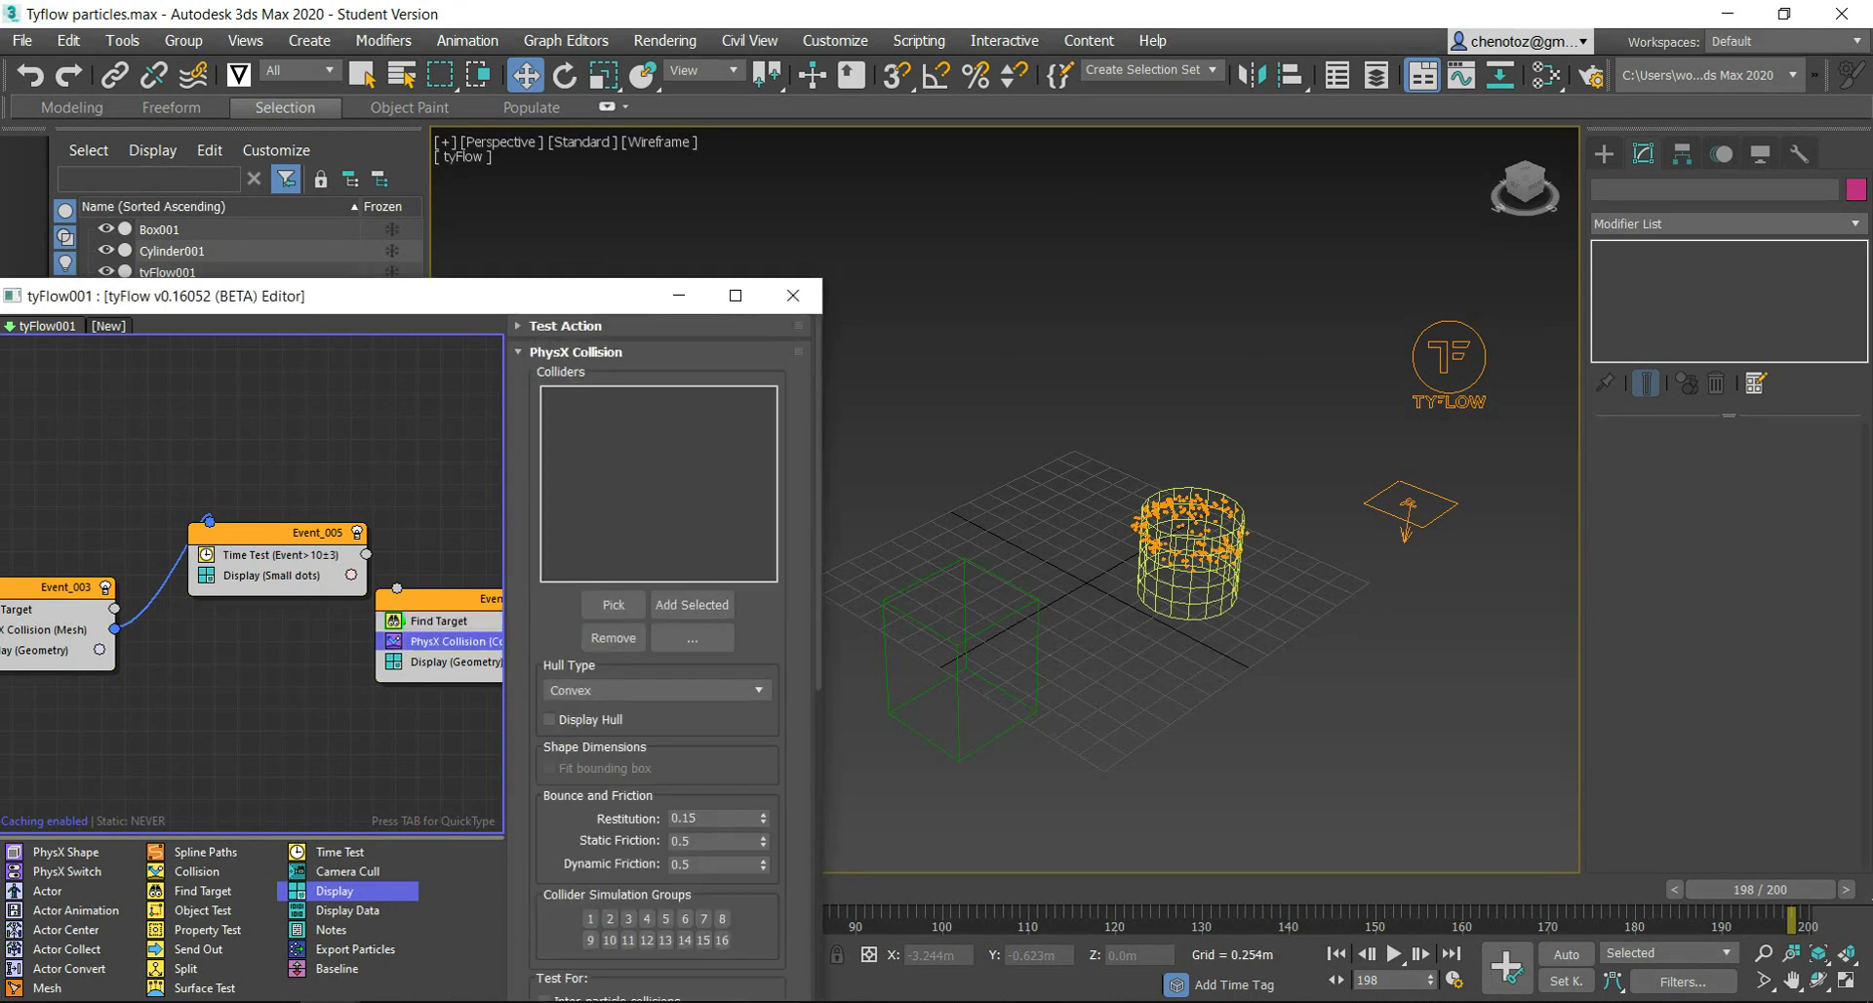
{"action": "left_click", "coordinate": [614, 604]}
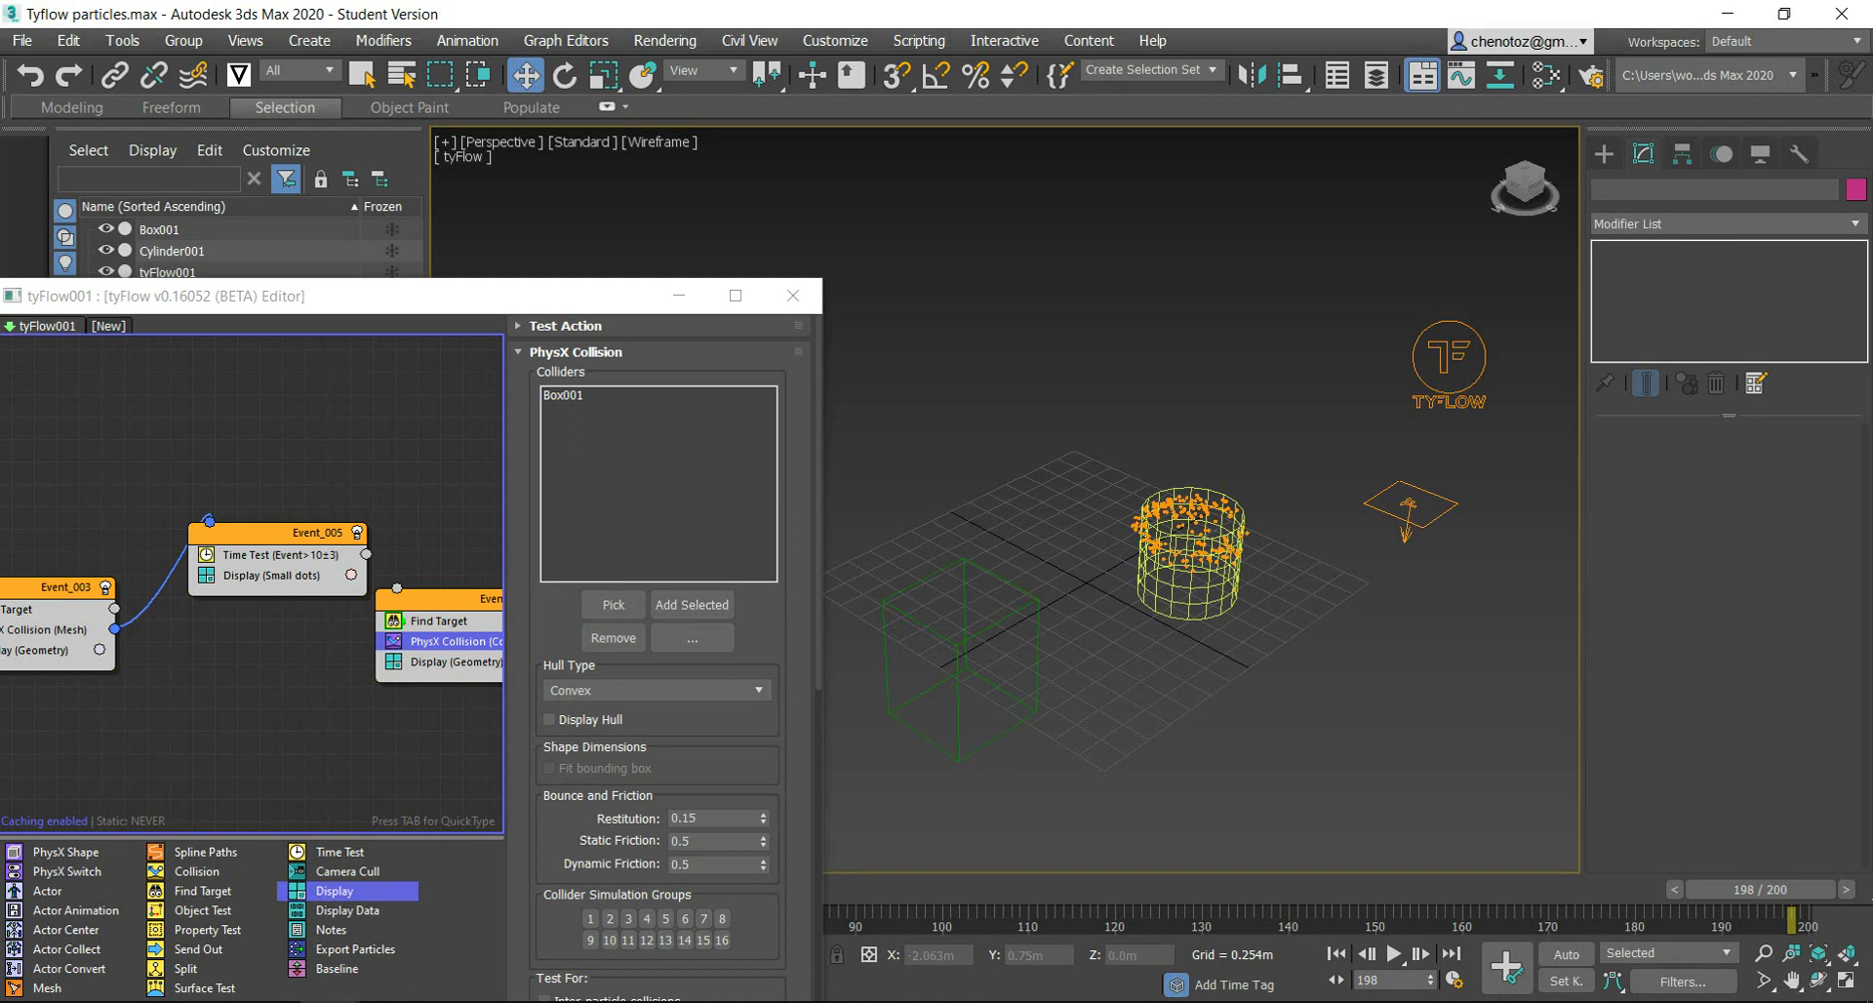
{"action": "left_click", "coordinate": [656, 690]}
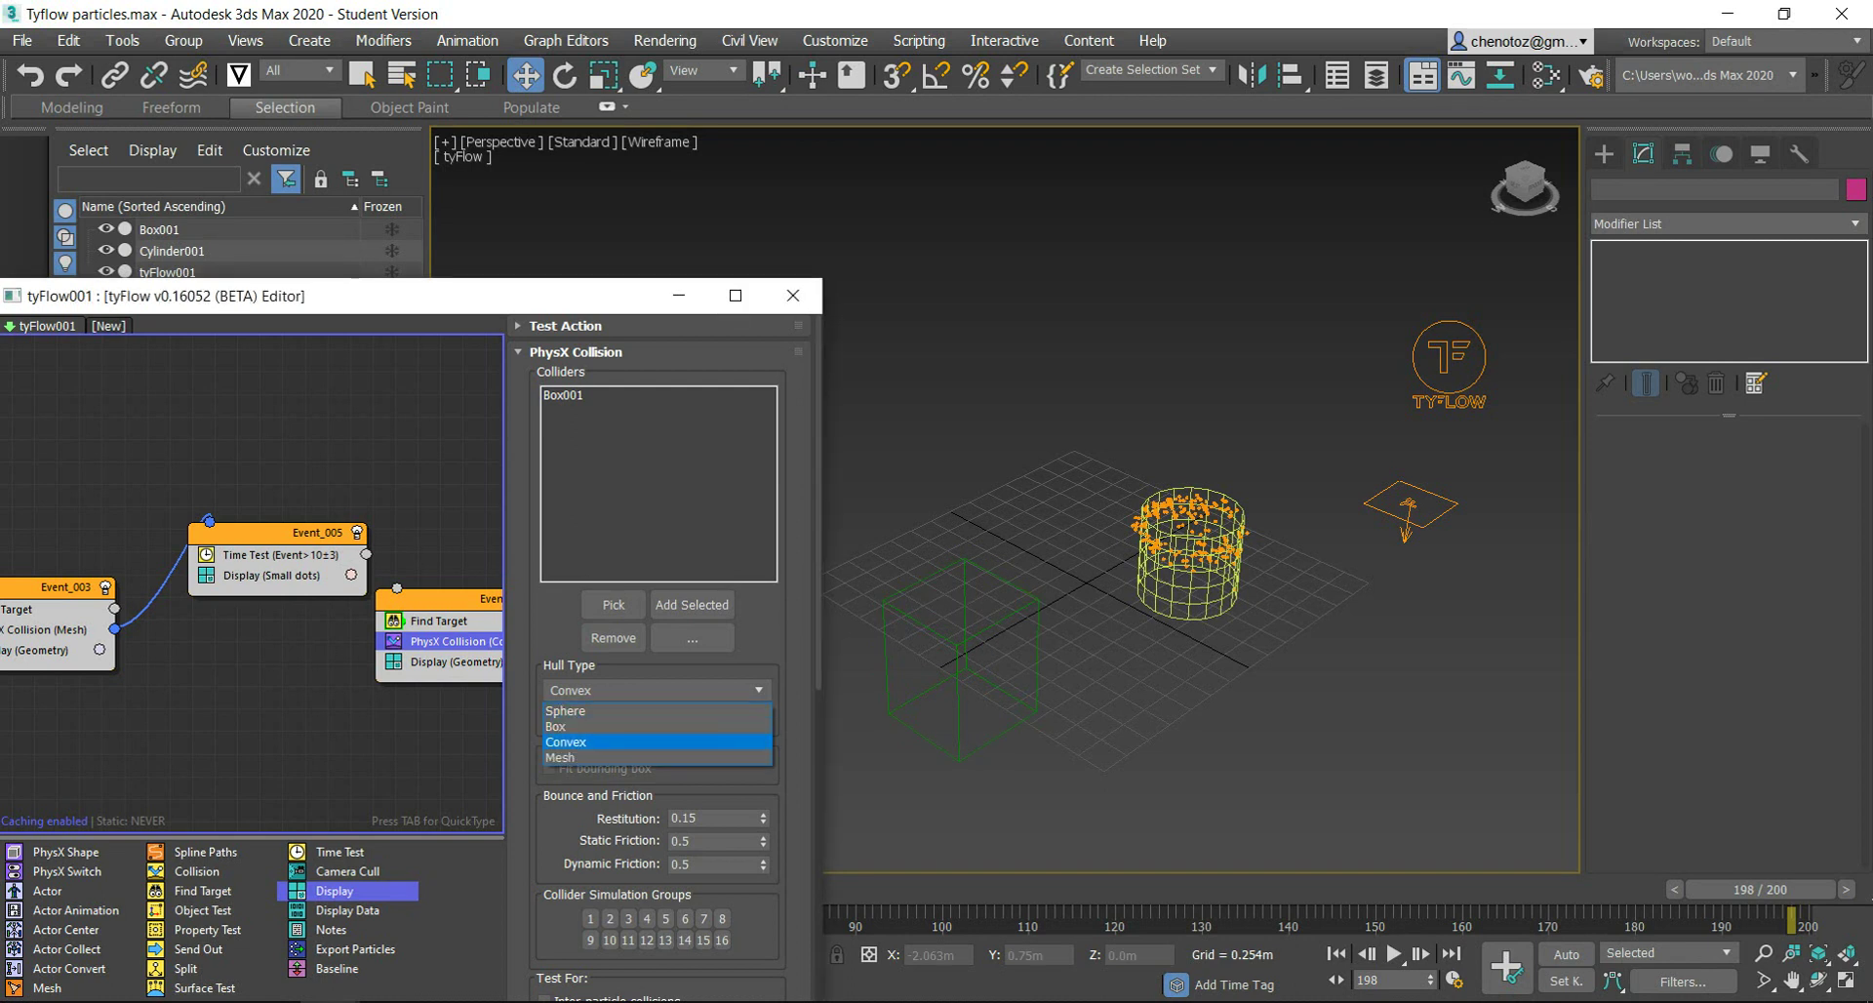
{"action": "left_click", "coordinate": [561, 757]}
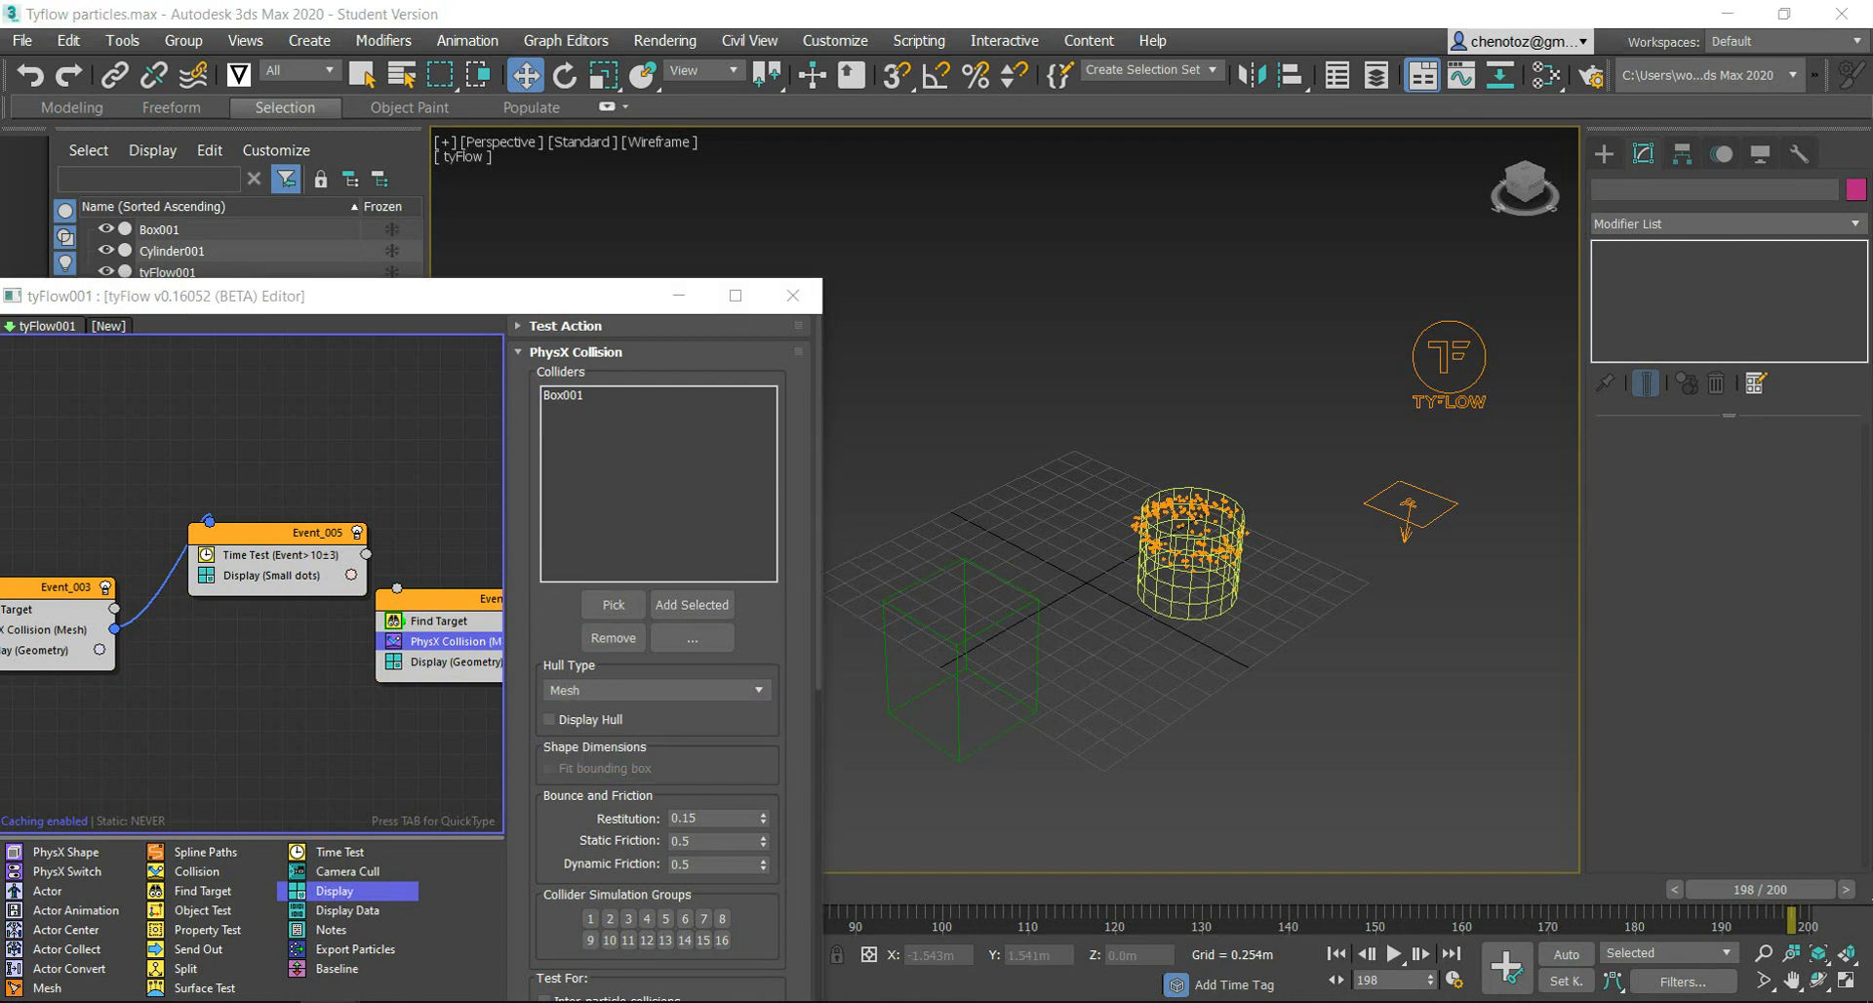
{"action": "mouse_move", "coordinate": [281, 554]}
{"action": "left_mouse_down"}
{"action": "mouse_move", "coordinate": [400, 565]}
{"action": "mouse_move", "coordinate": [382, 570]}
{"action": "left_mouse_up"}
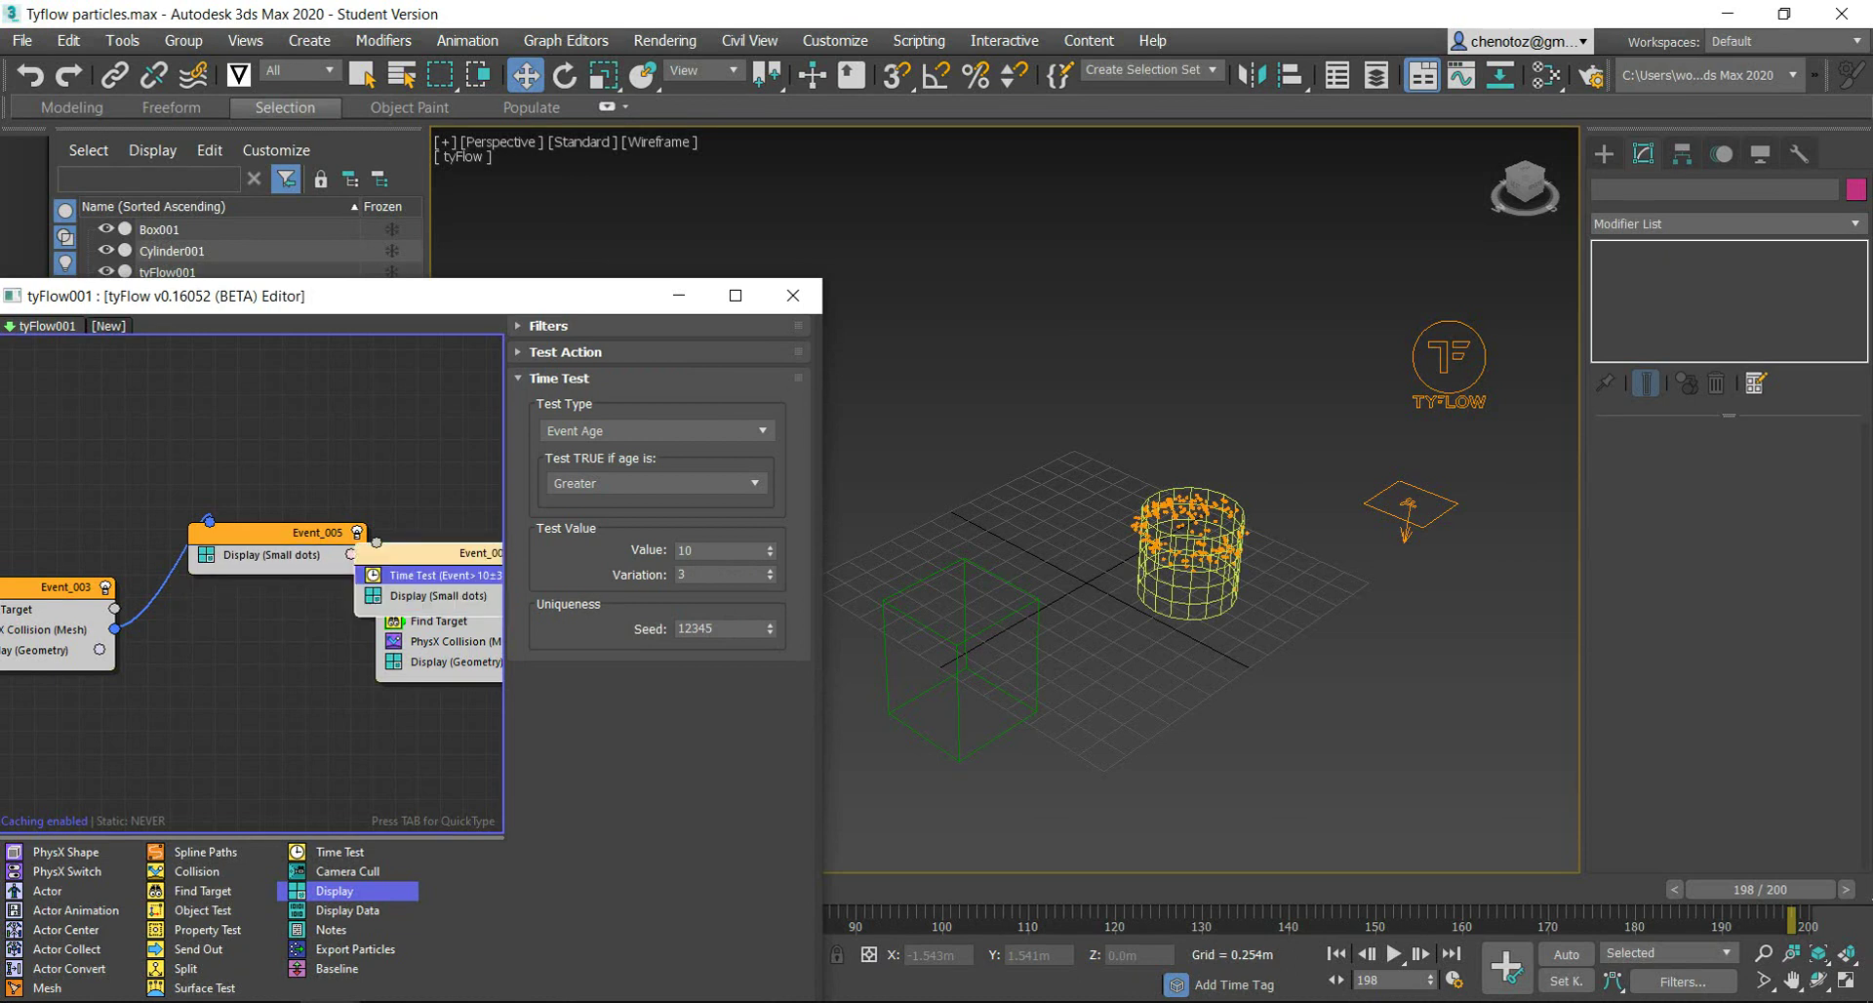
Step: Recheck the PhysX Collision settings, recentre Event_005 and Event_004, and show Event_004's Find Target parameters
{"action": "left_click", "coordinate": [447, 641]}
{"action": "left_click", "coordinate": [426, 490]}
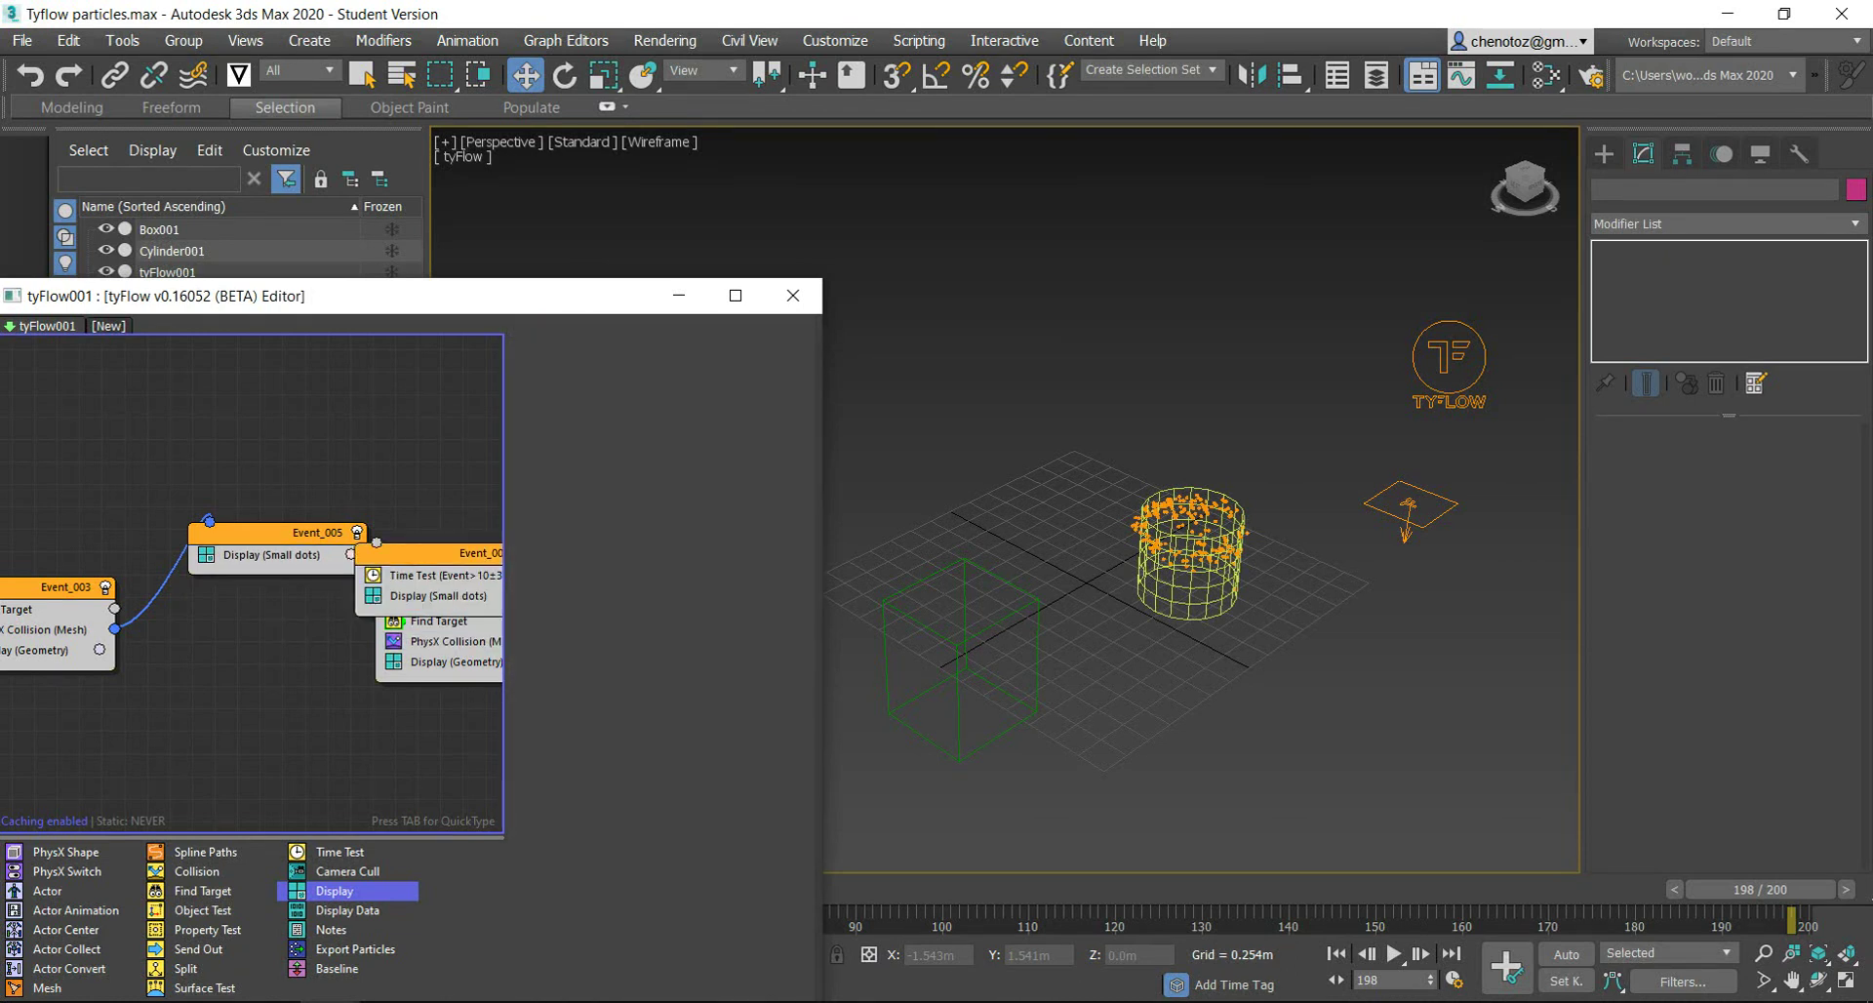
{"action": "left_click", "coordinate": [447, 641]}
{"action": "scroll", "coordinate": [347, 507], "scroll_direction": "down", "scroll_amount": 1}
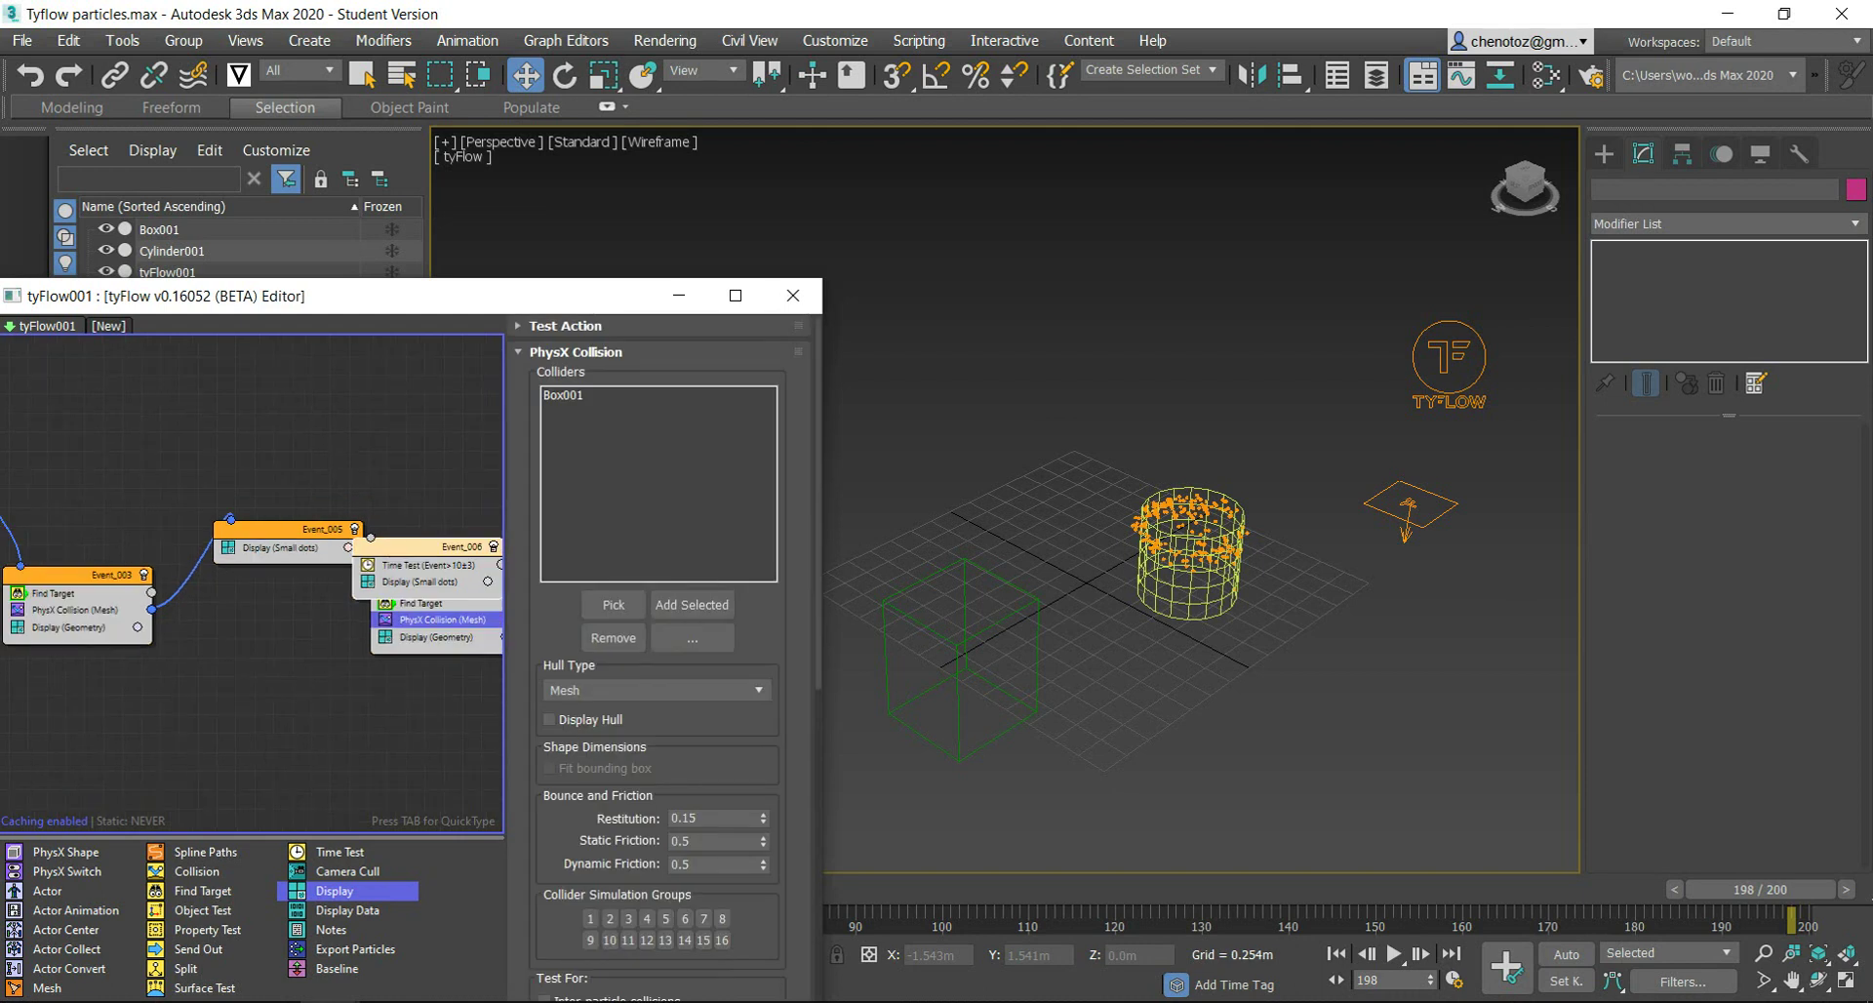
{"action": "scroll", "coordinate": [386, 554], "scroll_direction": "up", "scroll_amount": 2}
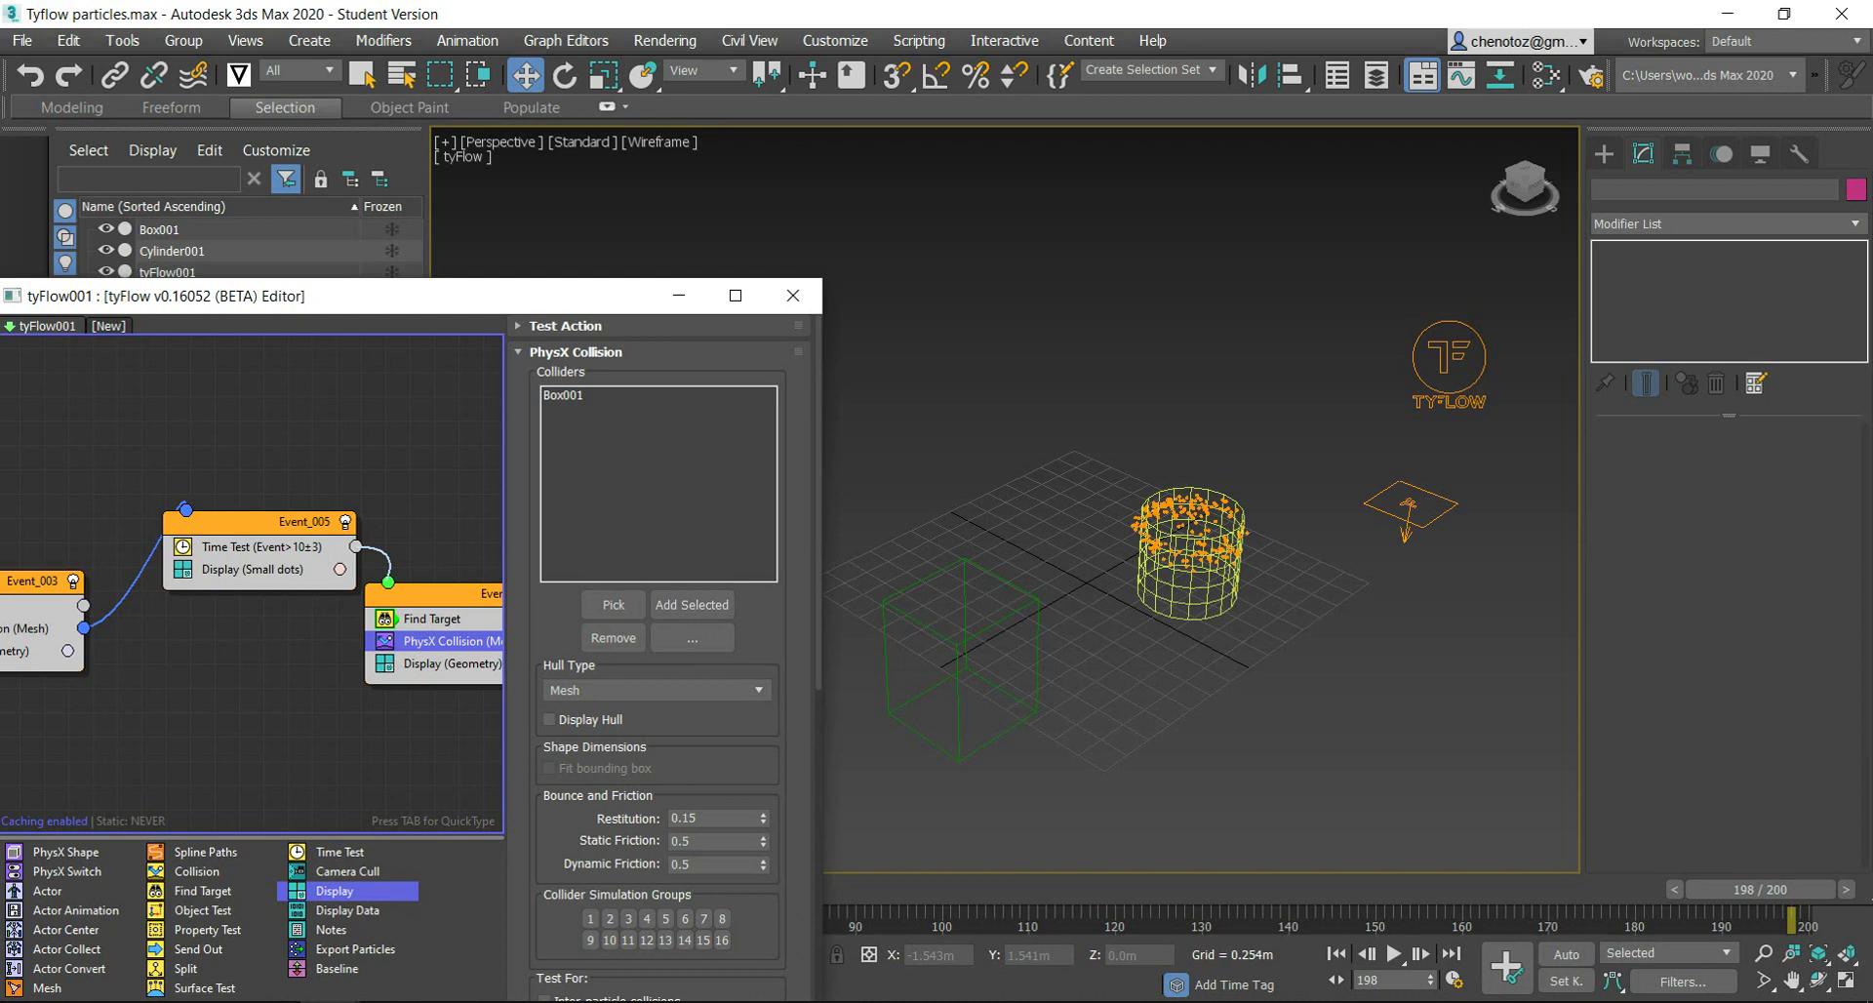
{"action": "middle_click_drag", "start_coordinate": [293, 585], "coordinate": [195, 597]}
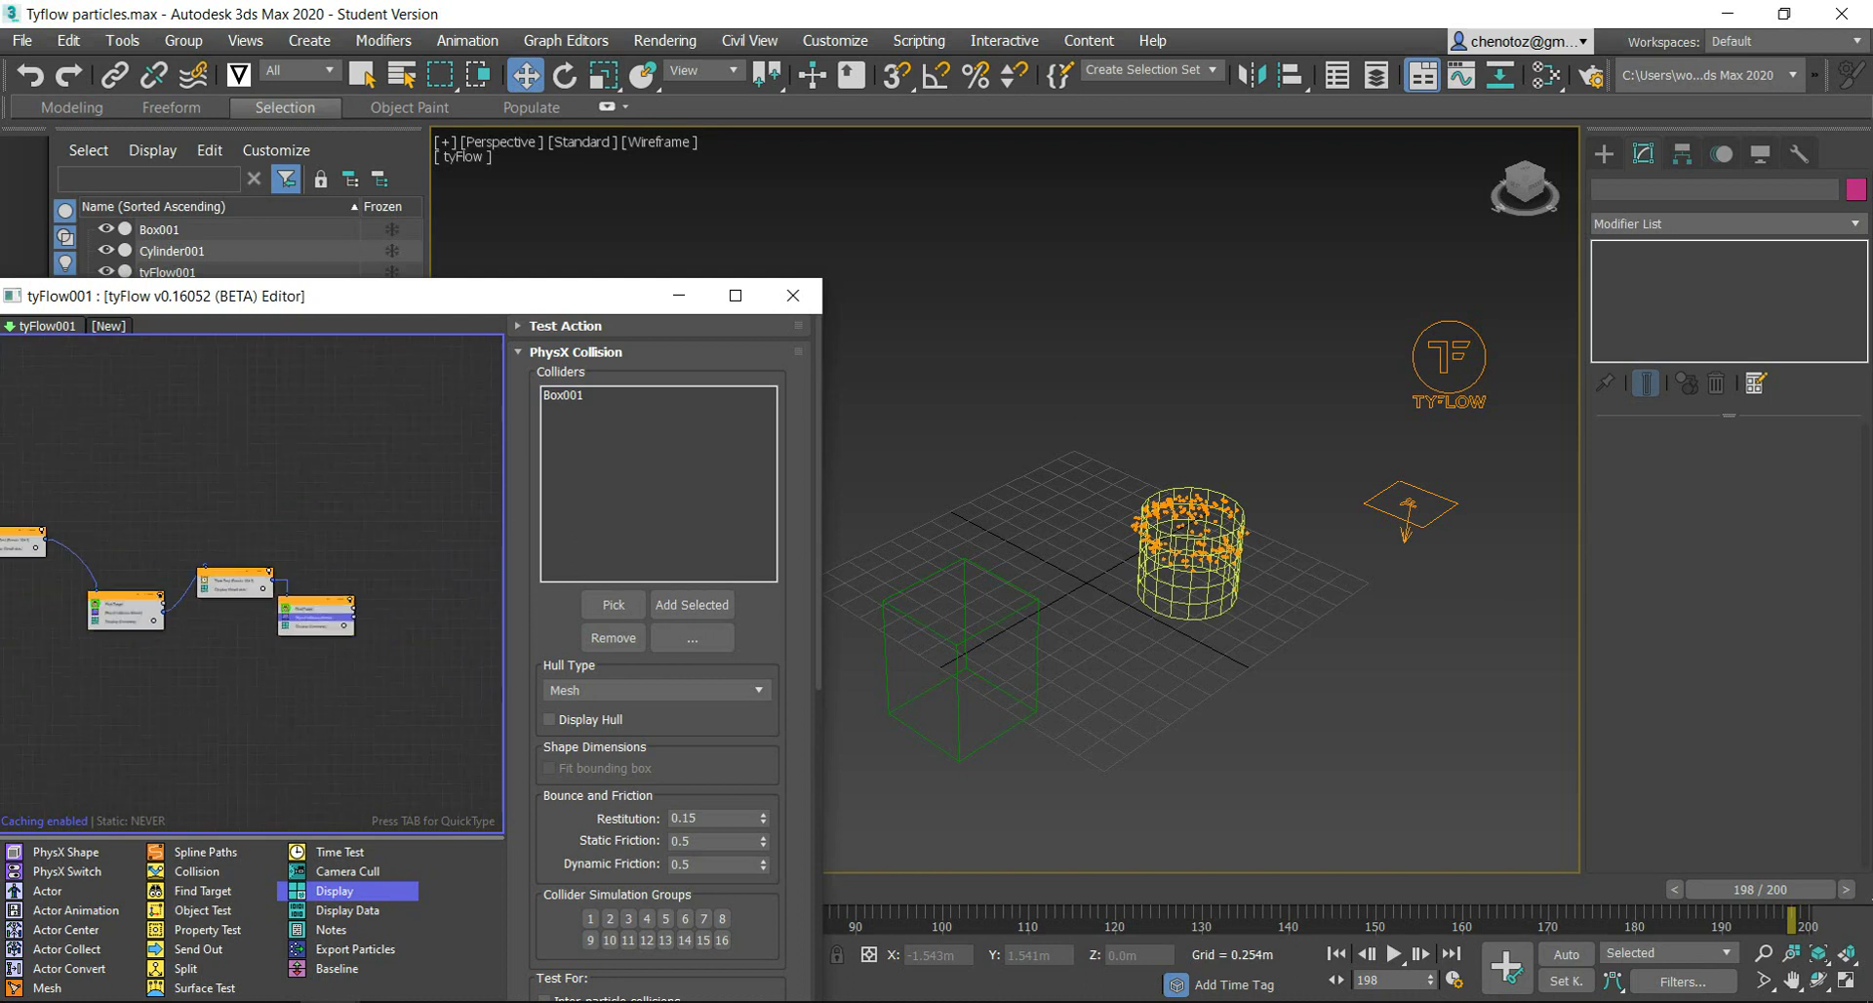
{"action": "left_click_drag", "start_coordinate": [322, 595], "coordinate": [342, 627]}
{"action": "left_click", "coordinate": [314, 650]}
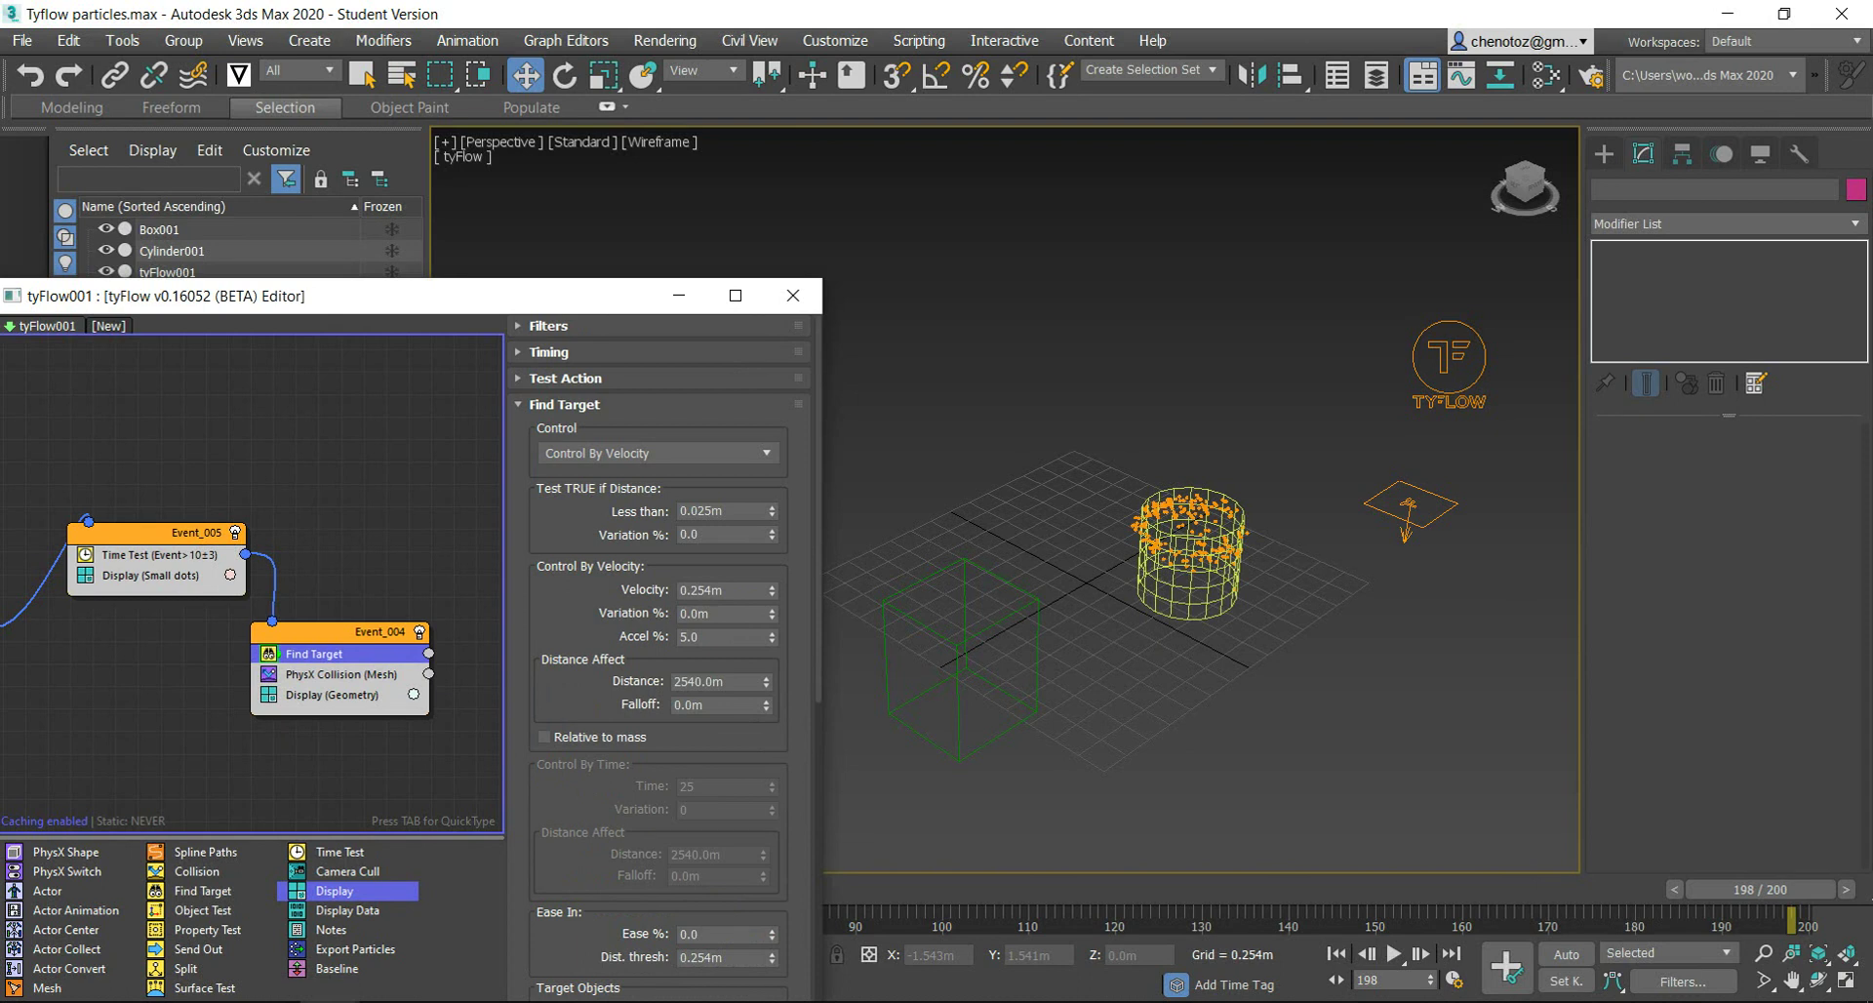
{"action": "scroll", "coordinate": [663, 654], "scroll_direction": "down", "scroll_amount": 3}
{"action": "scroll", "coordinate": [663, 654], "scroll_direction": "down", "scroll_amount": 2}
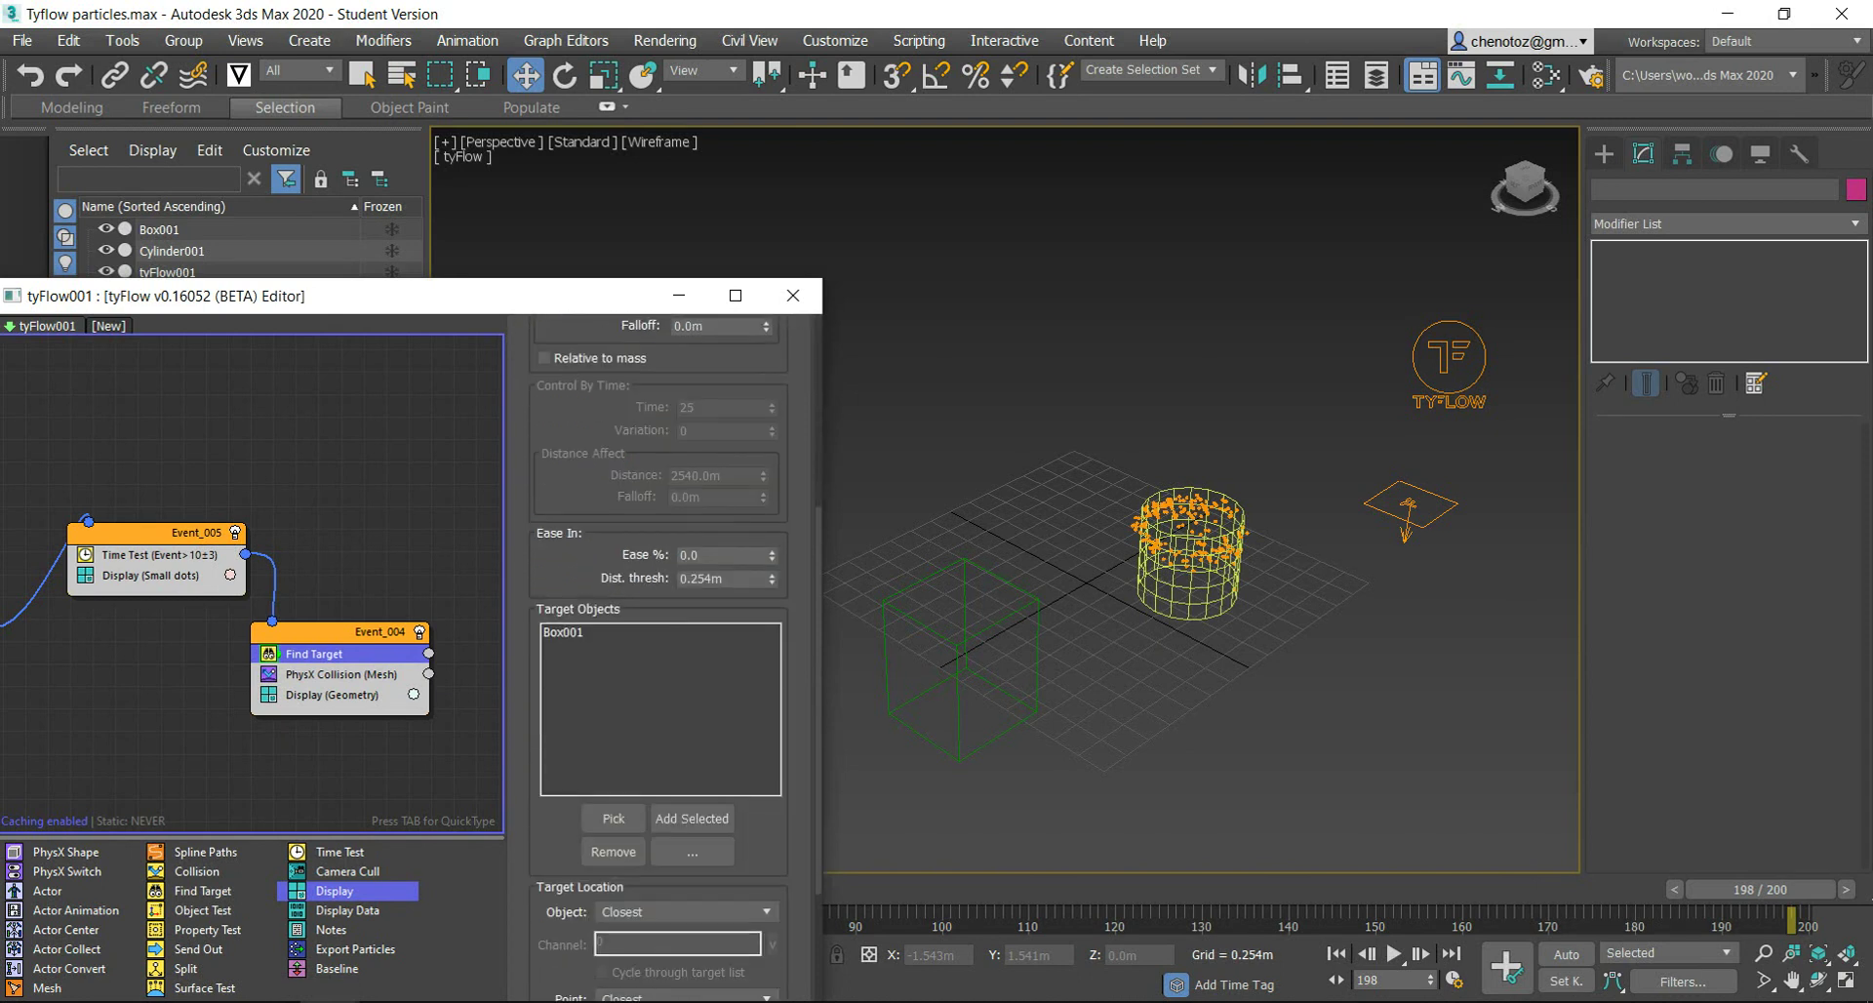
{"action": "scroll", "coordinate": [673, 654], "scroll_direction": "down", "scroll_amount": 1}
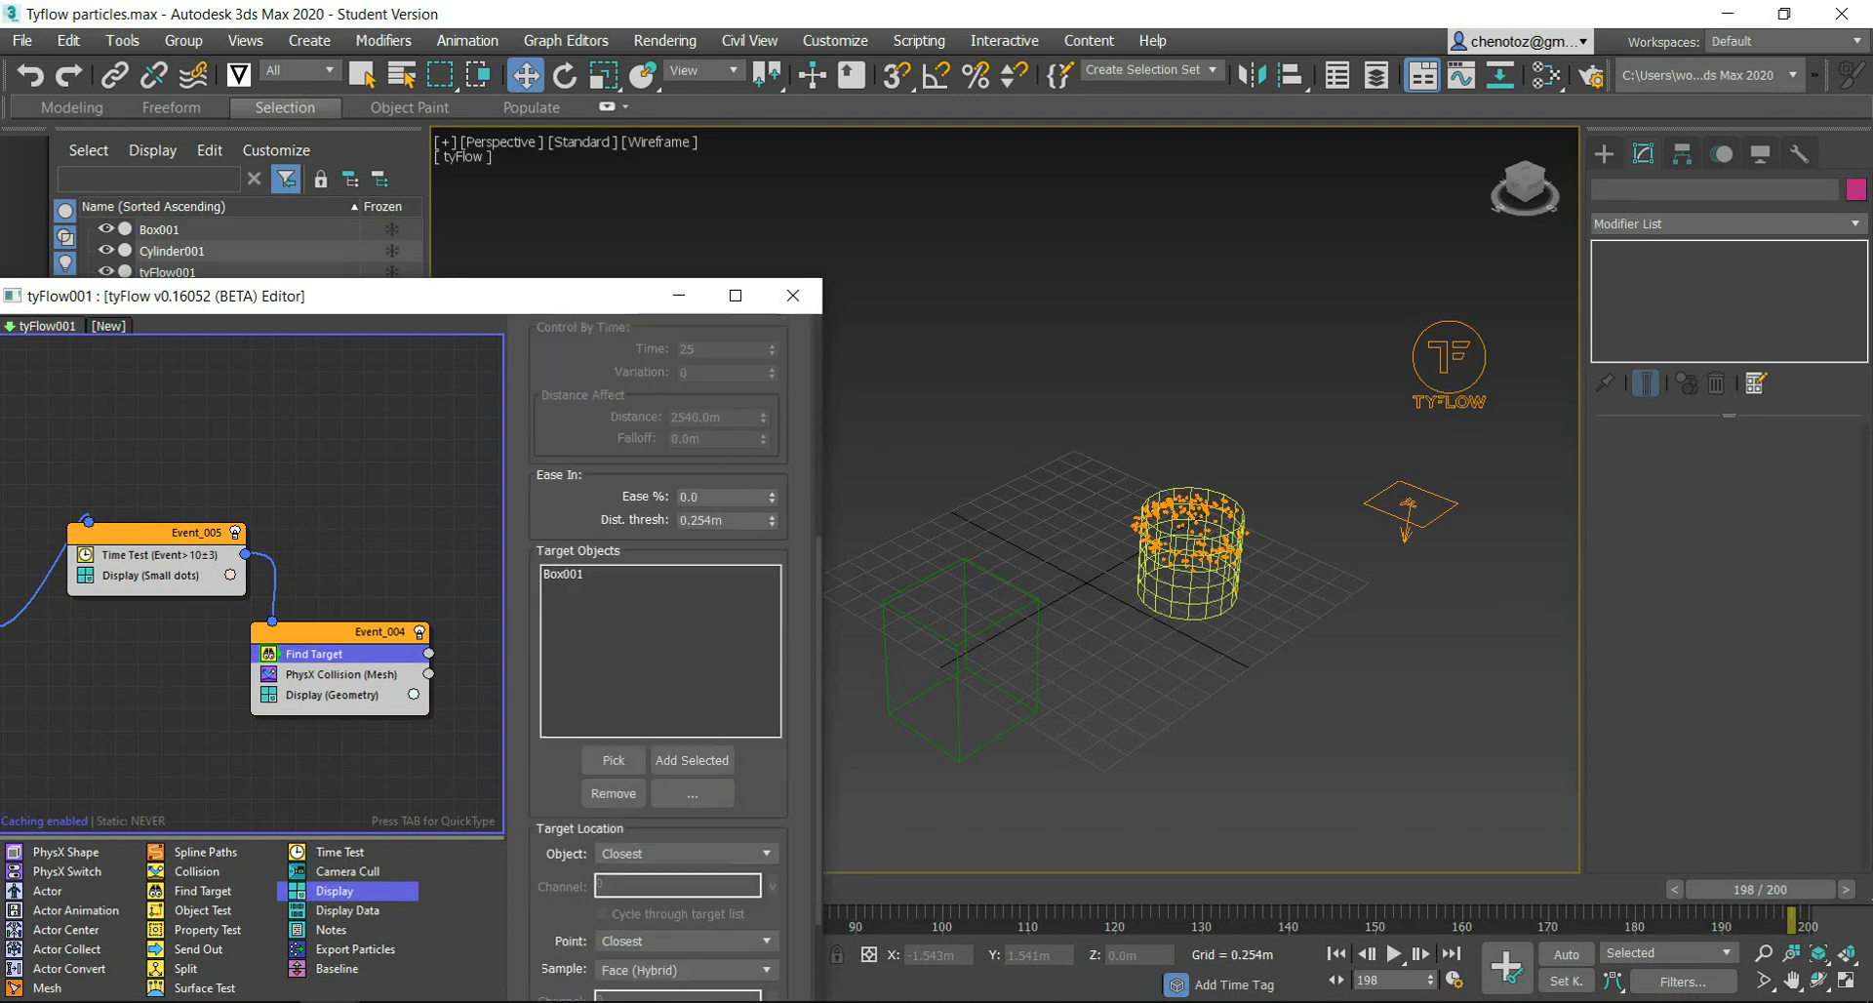
{"action": "scroll", "coordinate": [673, 654], "scroll_direction": "down", "scroll_amount": 3}
{"action": "left_click", "coordinate": [683, 736]}
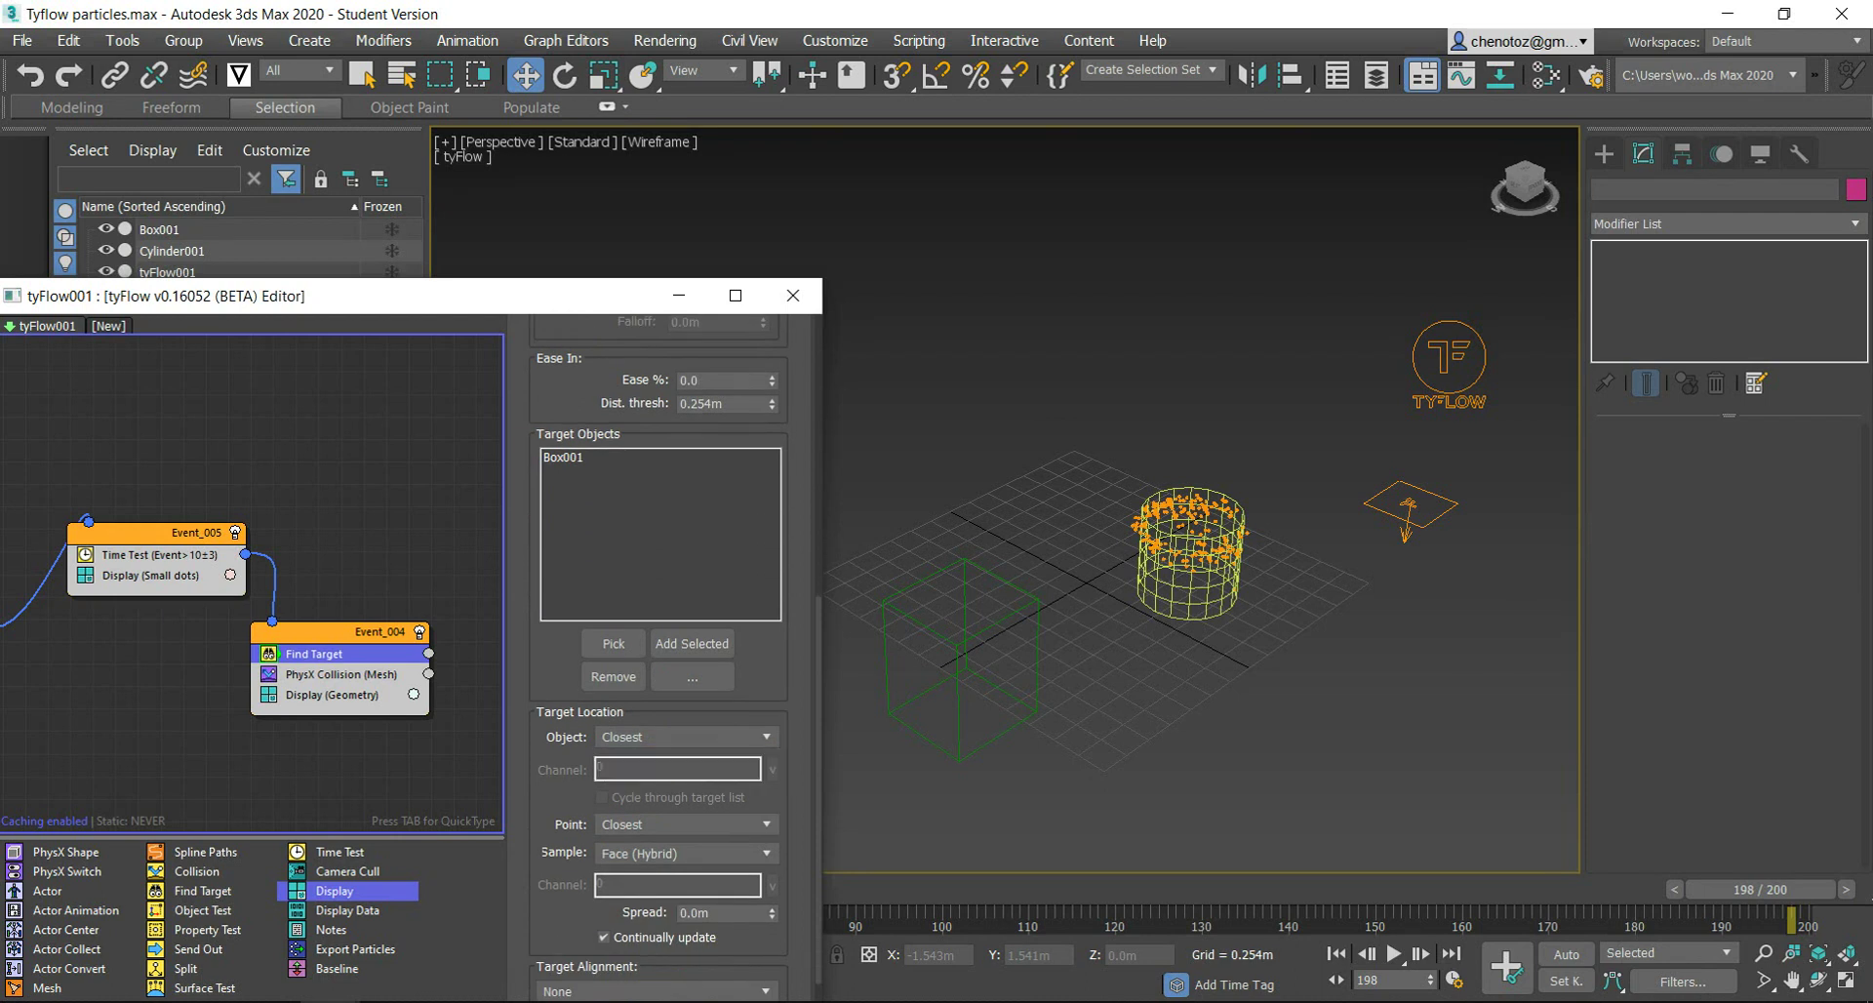
{"action": "left_click", "coordinate": [632, 758]}
Step: Play the simulation from the start and stop it at frame 26
{"action": "key", "text": "/"}
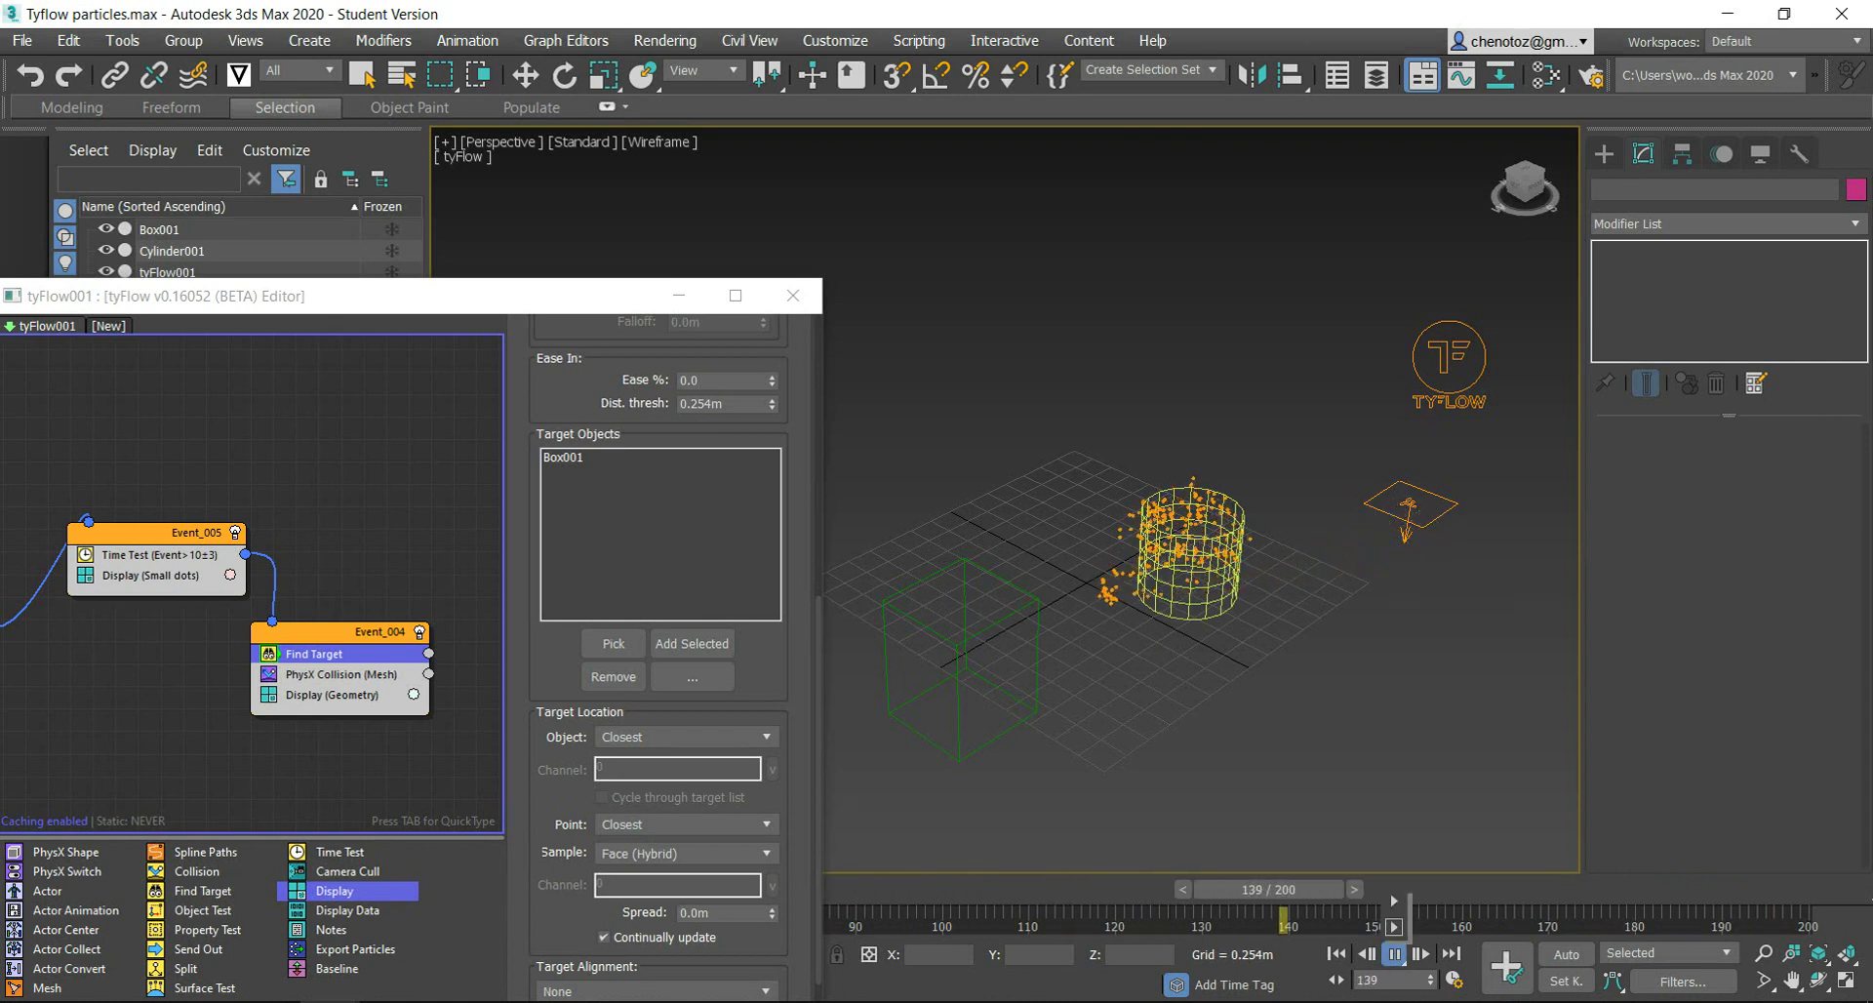
{"action": "key", "text": "w"}
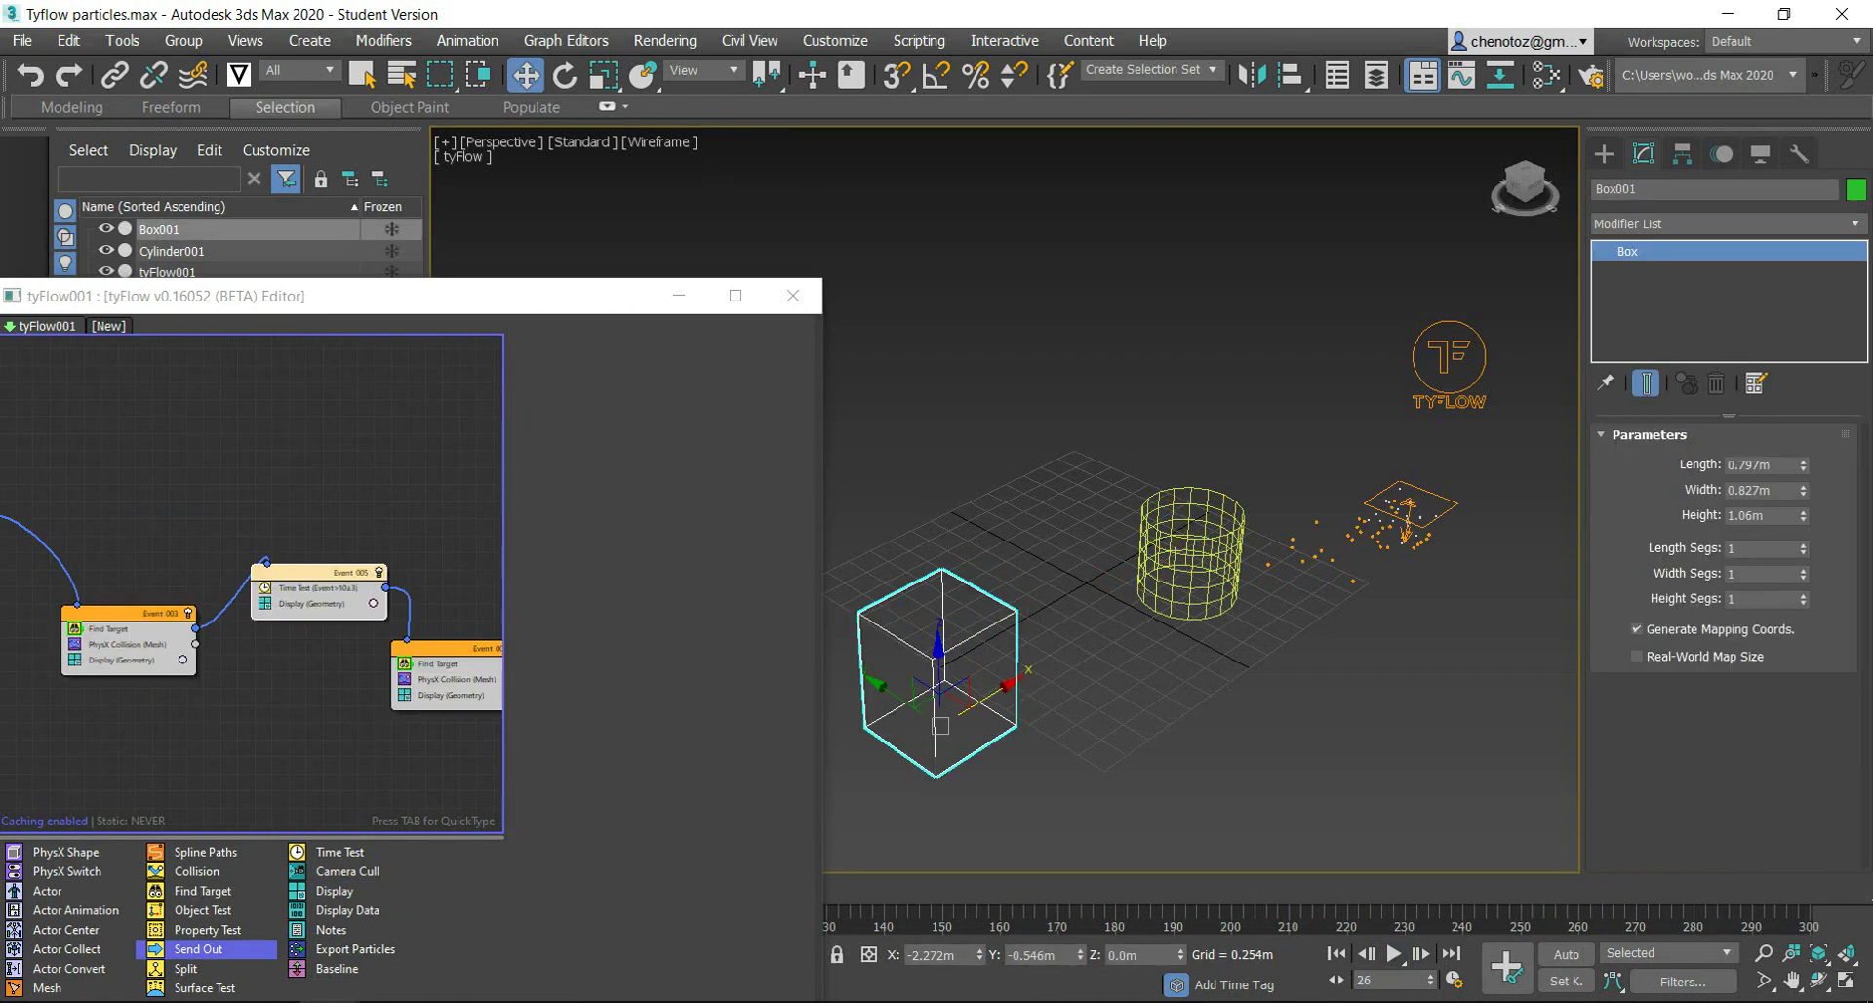
{"action": "scroll", "coordinate": [208, 547], "scroll_direction": "down", "scroll_amount": 2}
{"action": "scroll", "coordinate": [430, 680], "scroll_direction": "up", "scroll_amount": 2}
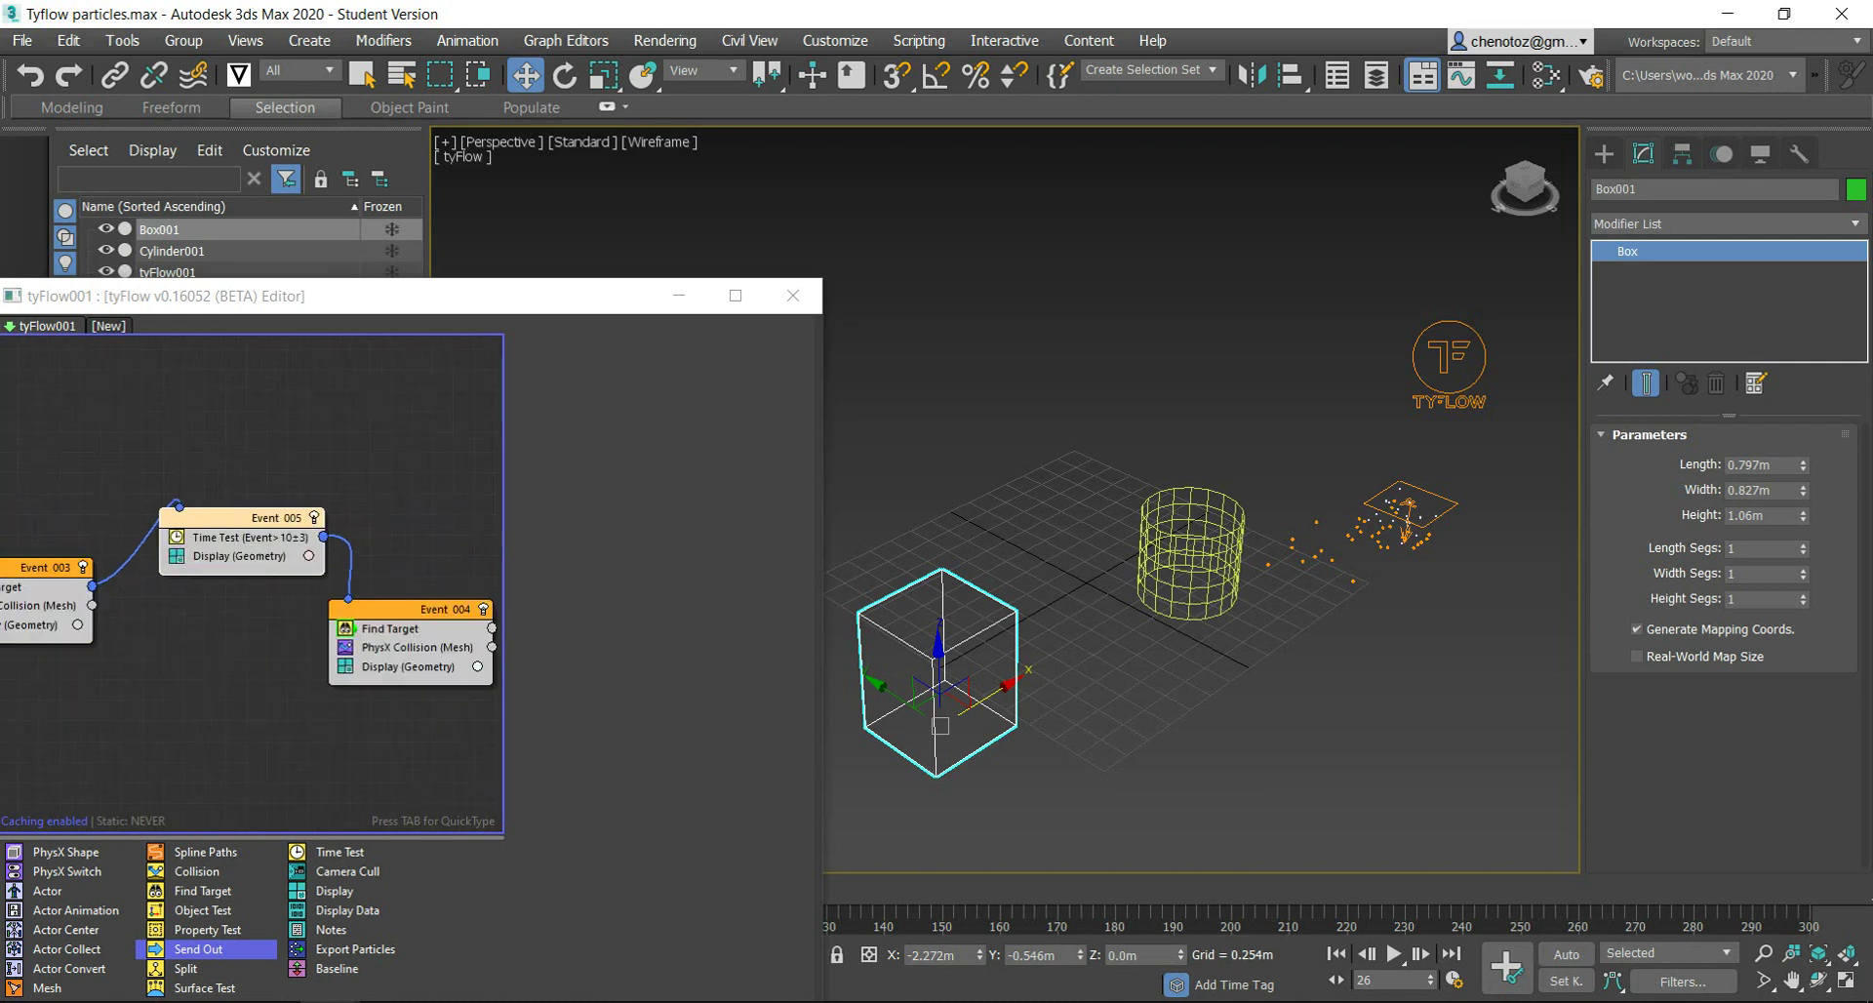
{"action": "scroll", "coordinate": [361, 551], "scroll_direction": "down", "scroll_amount": 2}
{"action": "scroll", "coordinate": [176, 556], "scroll_direction": "up", "scroll_amount": 2}
{"action": "scroll", "coordinate": [176, 556], "scroll_direction": "down", "scroll_amount": 1}
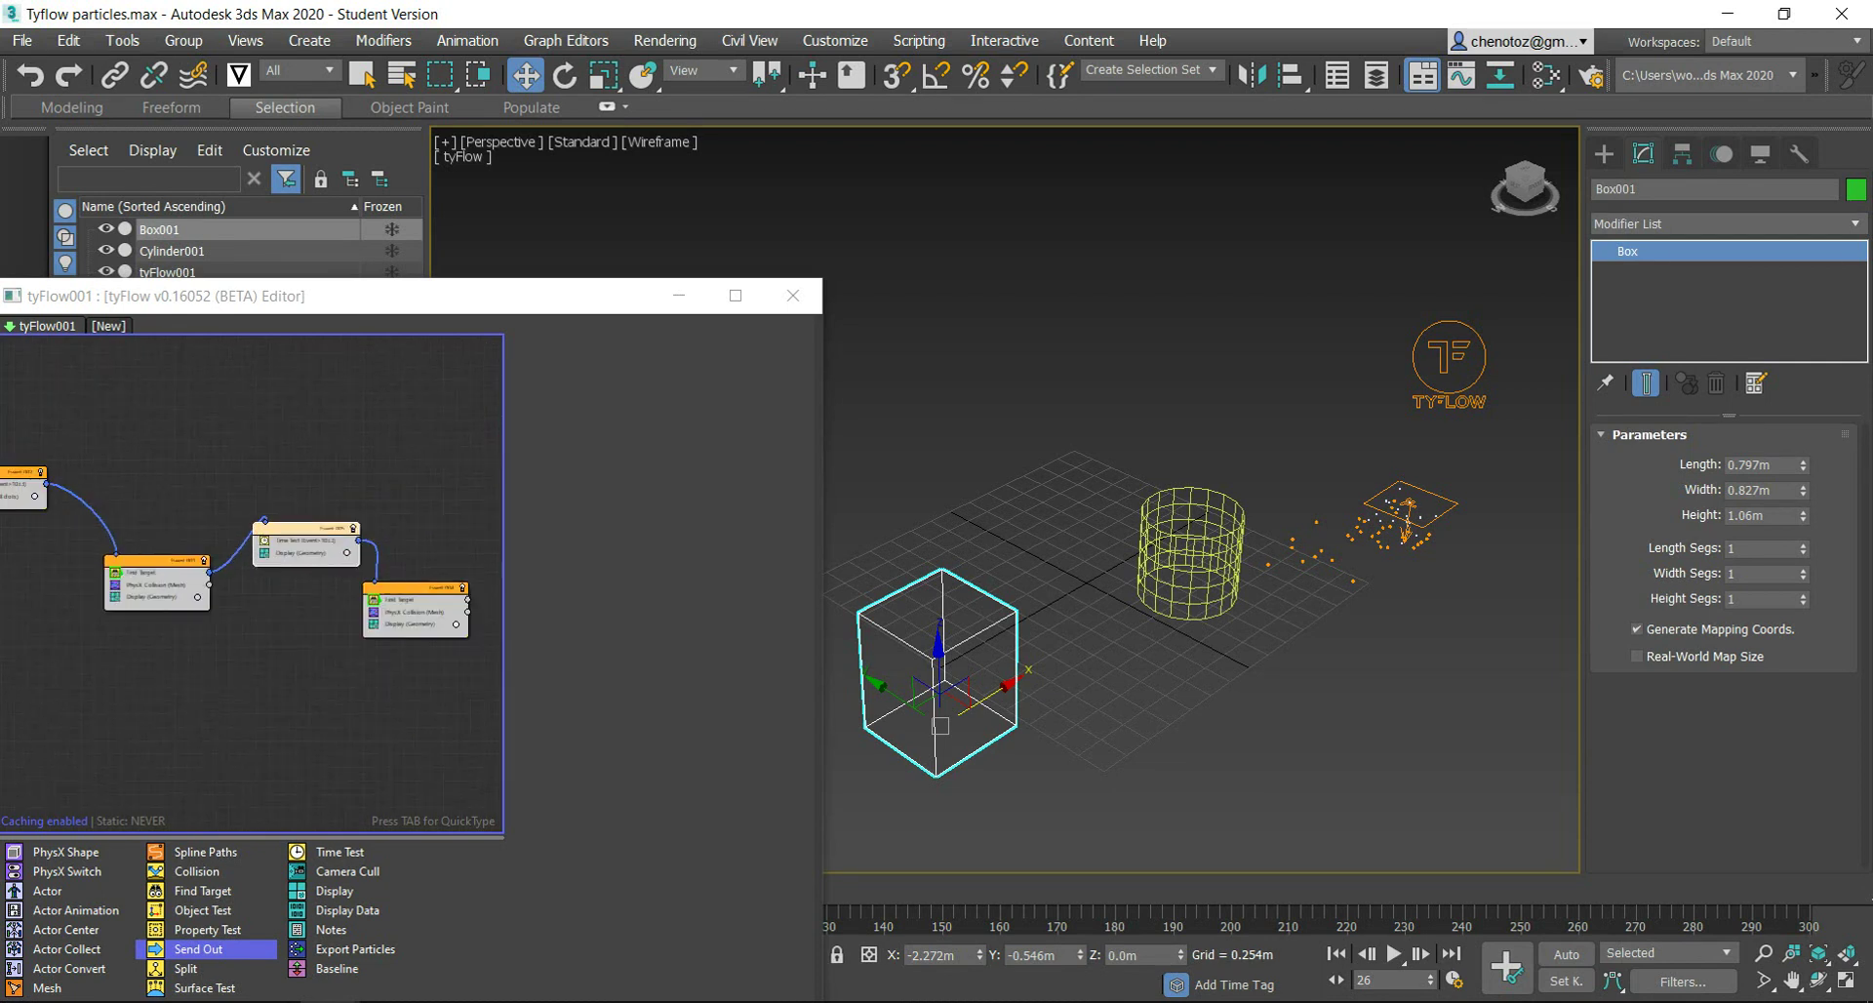
{"action": "left_click_drag", "start_coordinate": [220, 489], "coordinate": [480, 664]}
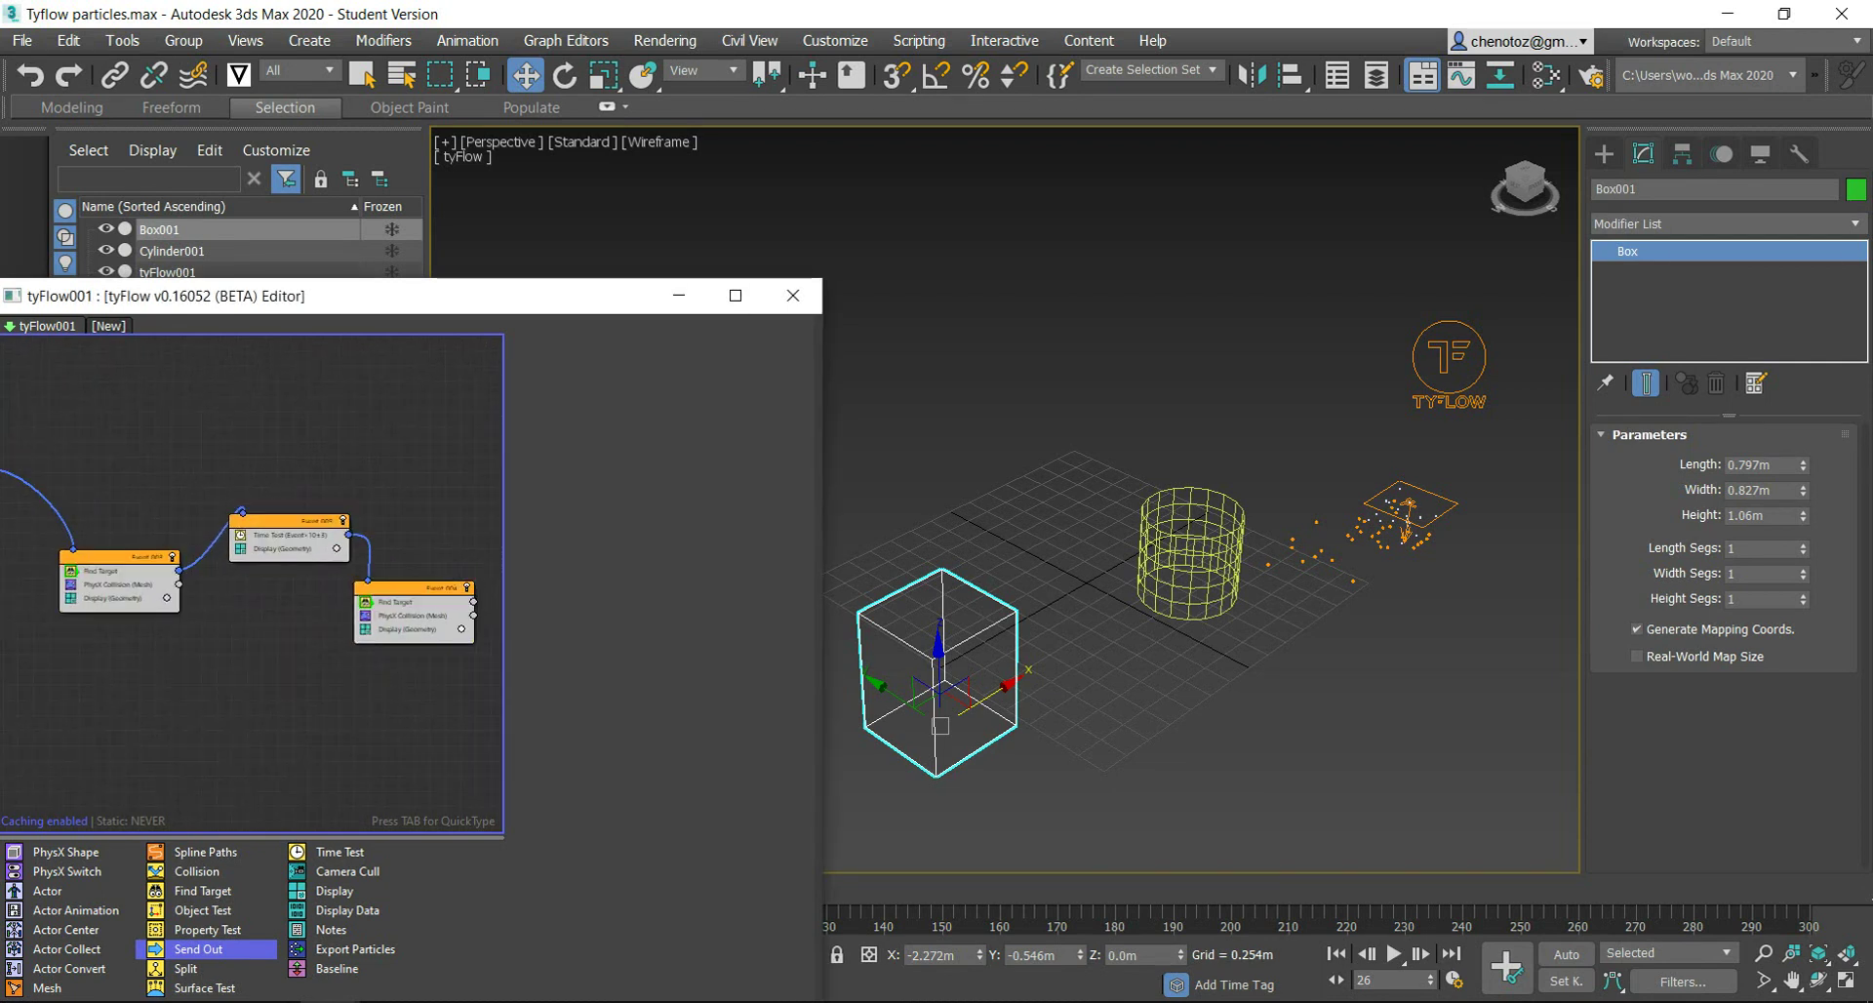
{"action": "scroll", "coordinate": [410, 487], "scroll_direction": "down", "scroll_amount": 2}
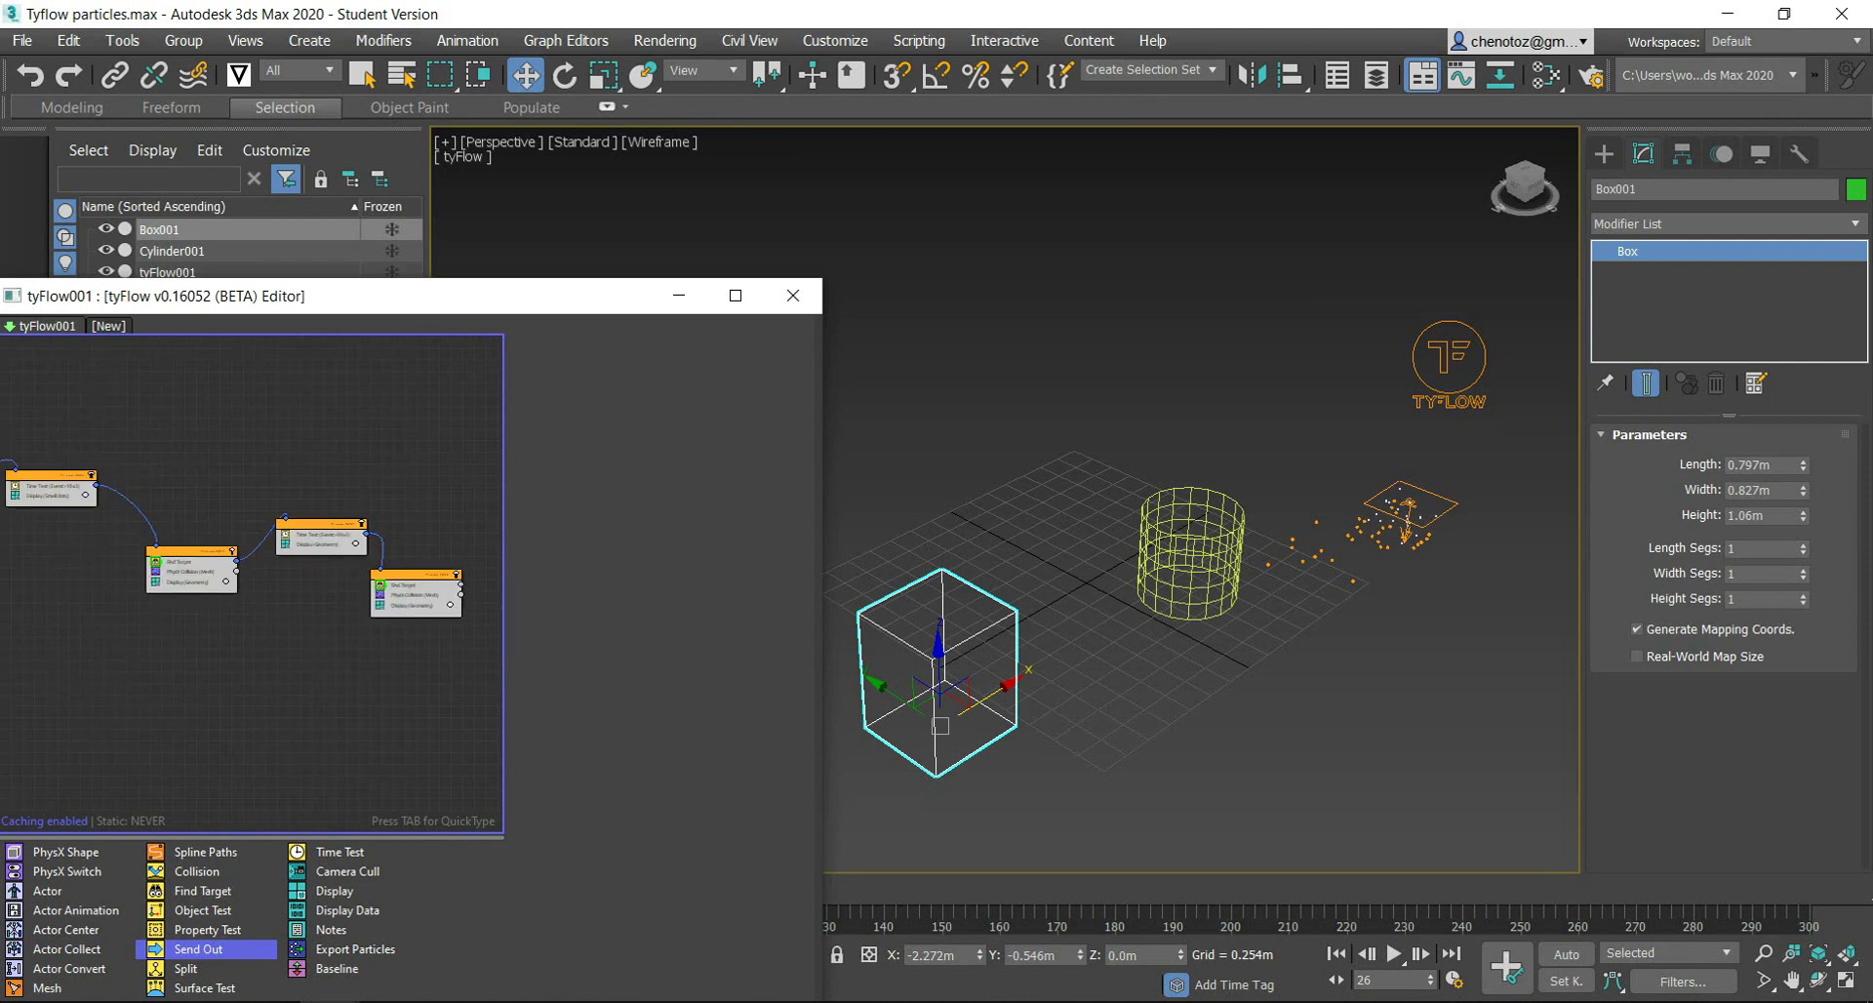
{"action": "scroll", "coordinate": [328, 483], "scroll_direction": "down", "scroll_amount": 2}
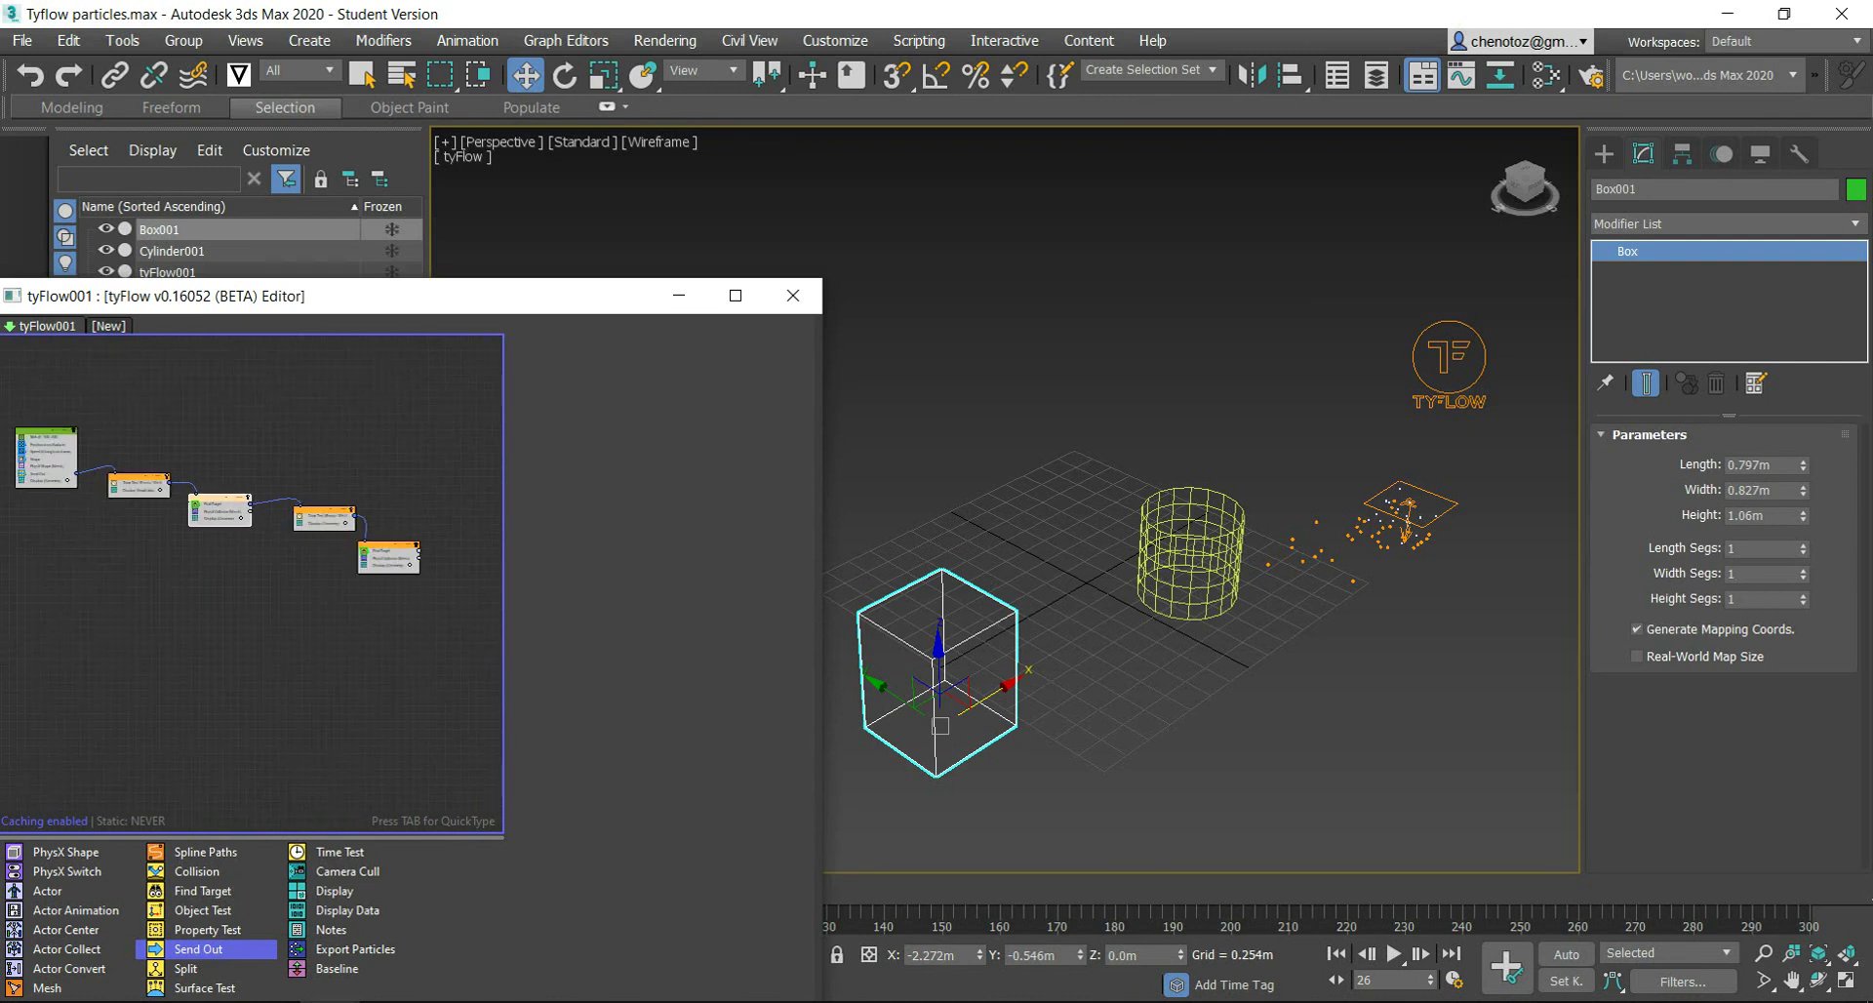
{"action": "scroll", "coordinate": [175, 517], "scroll_direction": "up", "scroll_amount": 2}
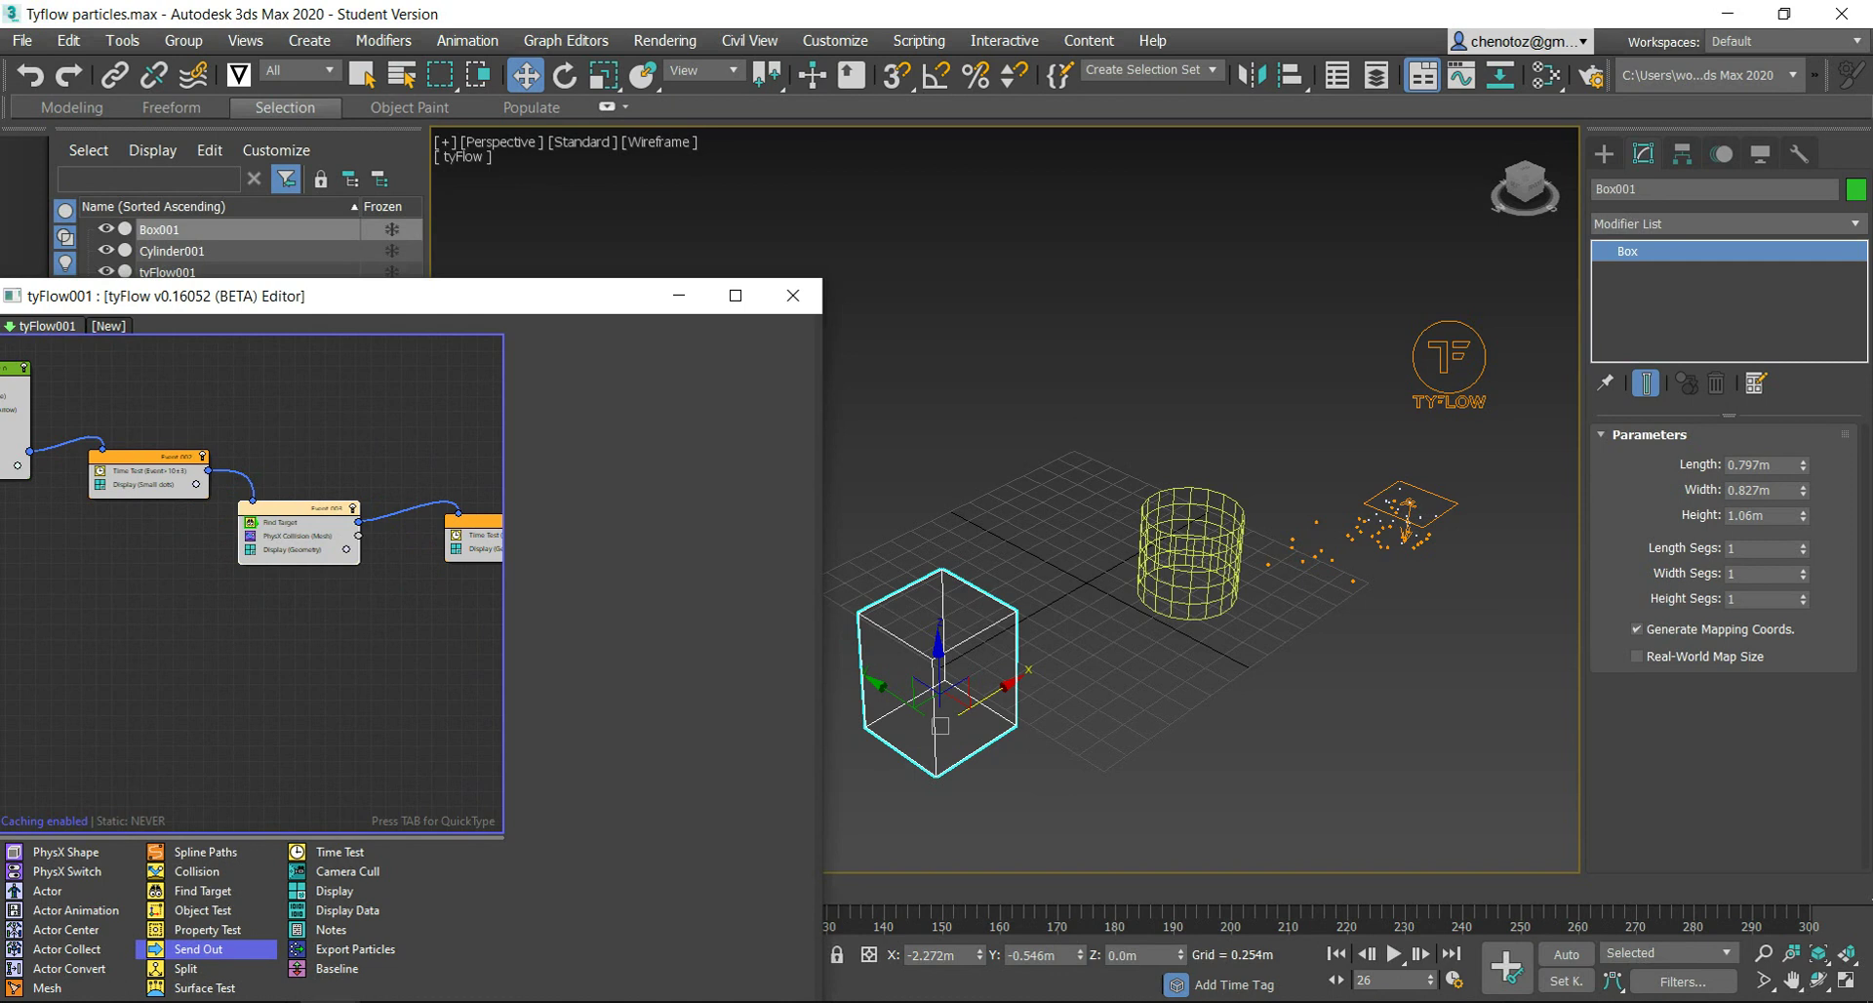
{"action": "scroll", "coordinate": [251, 547], "scroll_direction": "down", "scroll_amount": 3}
{"action": "scroll", "coordinate": [252, 547], "scroll_direction": "up", "scroll_amount": 4}
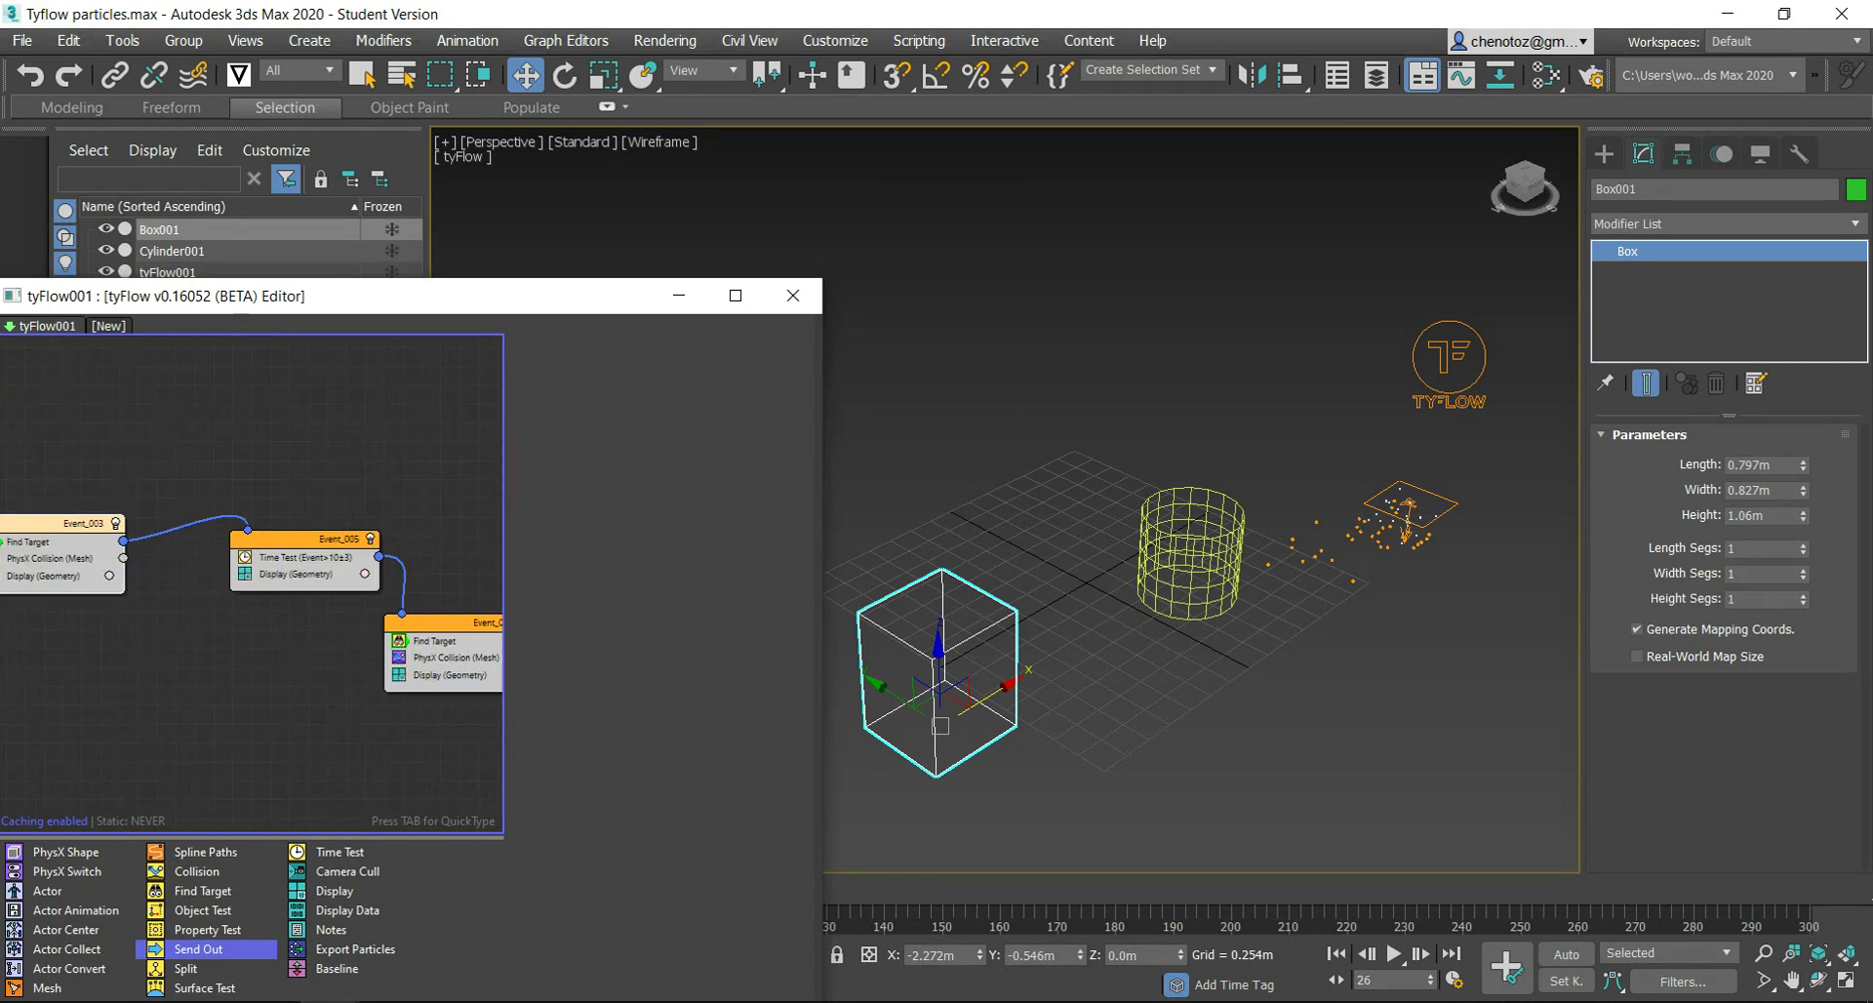
{"action": "scroll", "coordinate": [252, 547], "scroll_direction": "up", "scroll_amount": 1}
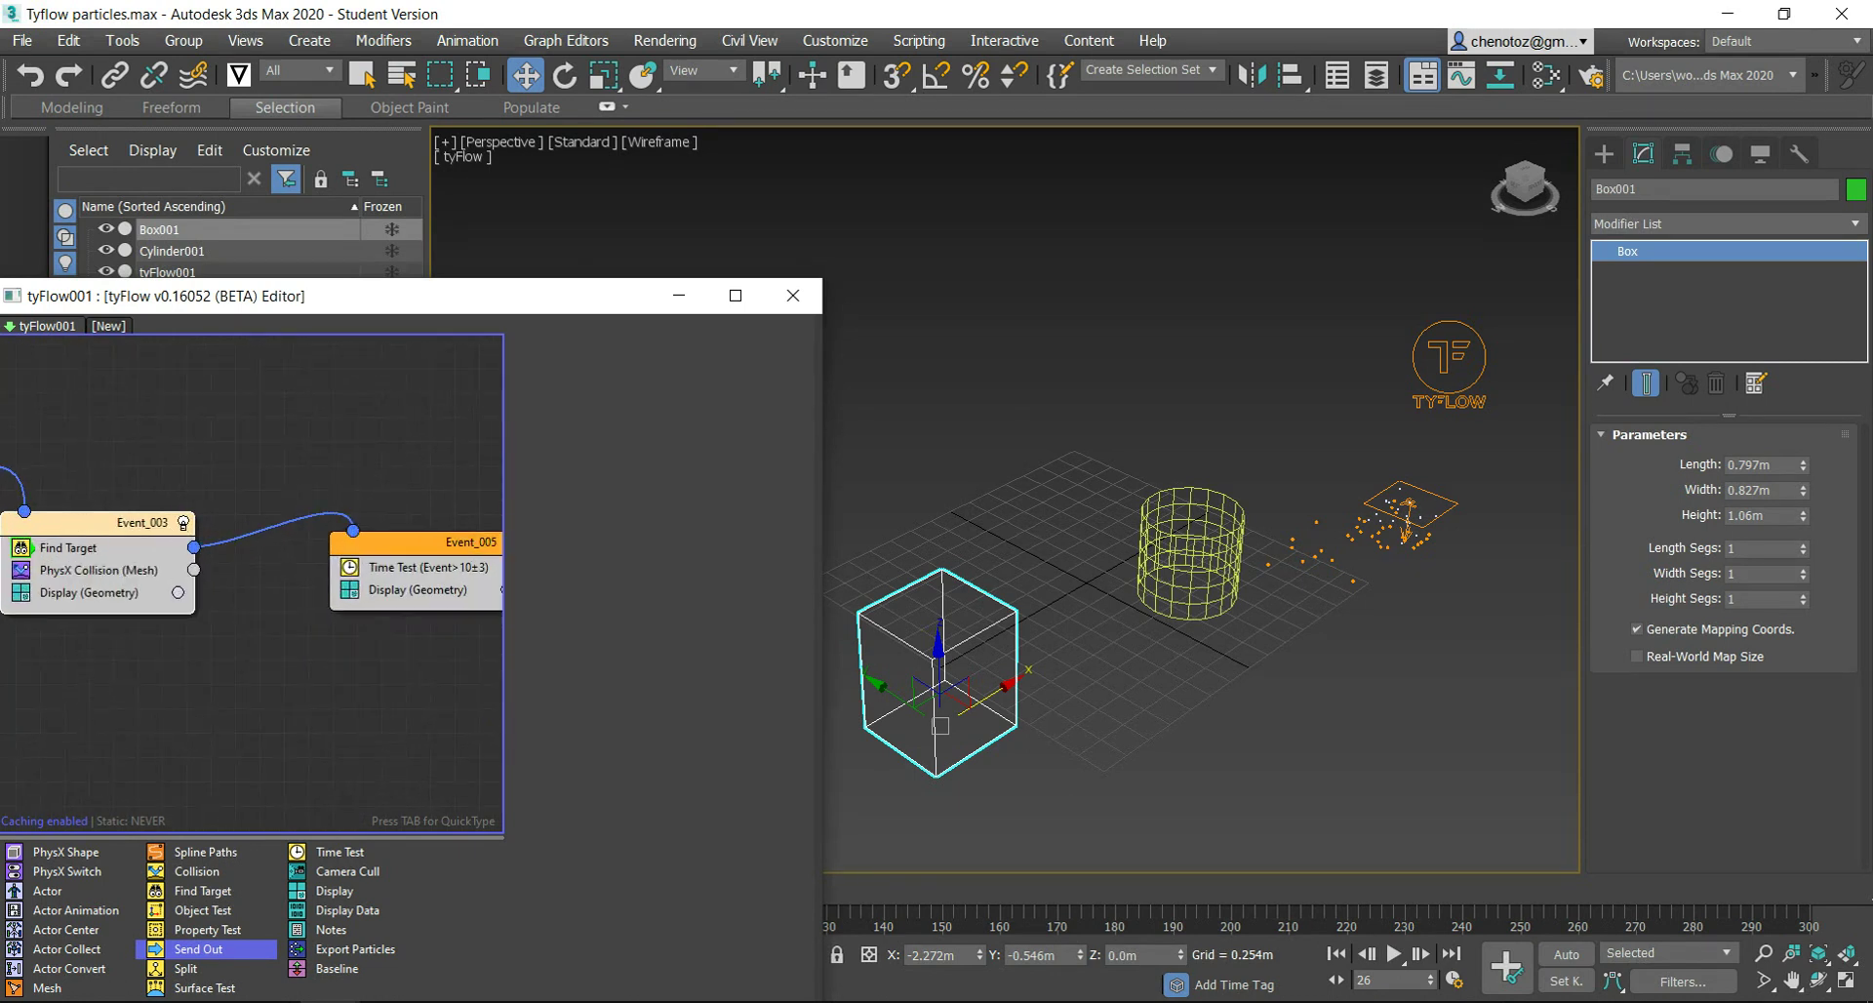
{"action": "scroll", "coordinate": [251, 576], "scroll_direction": "down", "scroll_amount": 2}
{"action": "scroll", "coordinate": [252, 576], "scroll_direction": "down", "scroll_amount": 1}
{"action": "scroll", "coordinate": [251, 575], "scroll_direction": "up", "scroll_amount": 2}
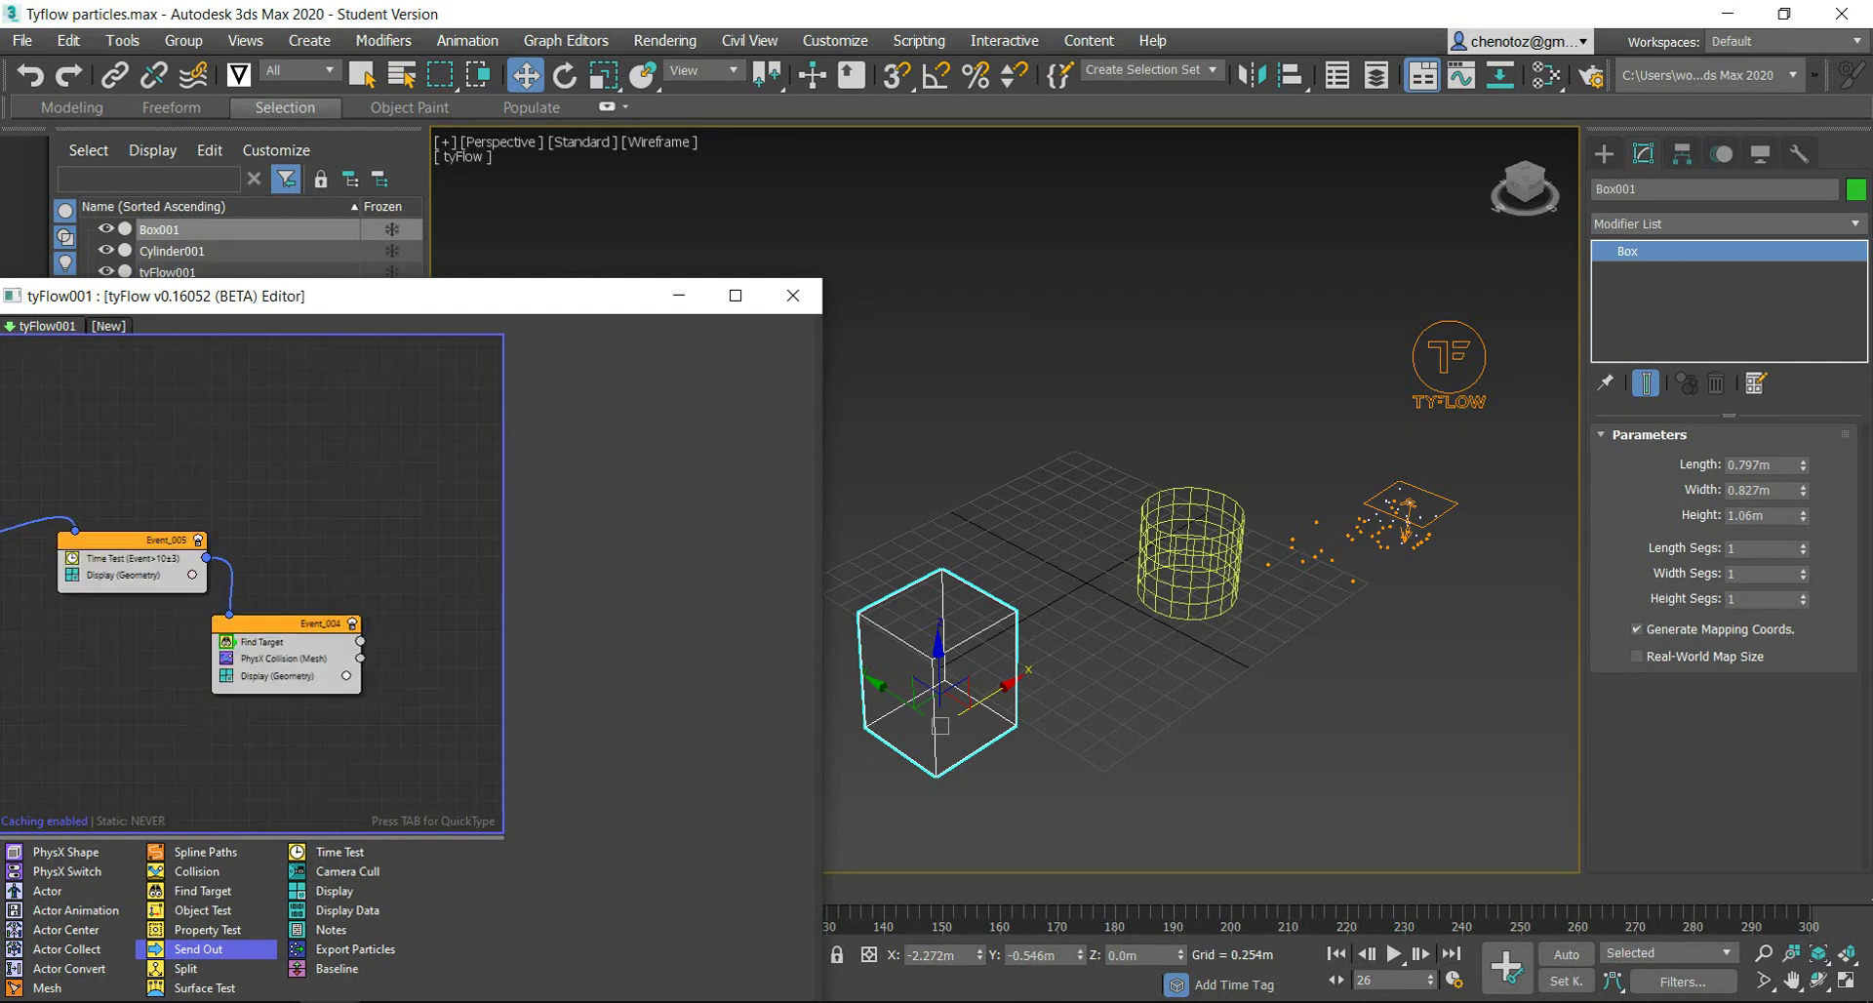
{"action": "scroll", "coordinate": [252, 575], "scroll_direction": "up", "scroll_amount": 1}
{"action": "scroll", "coordinate": [285, 536], "scroll_direction": "down", "scroll_amount": 1}
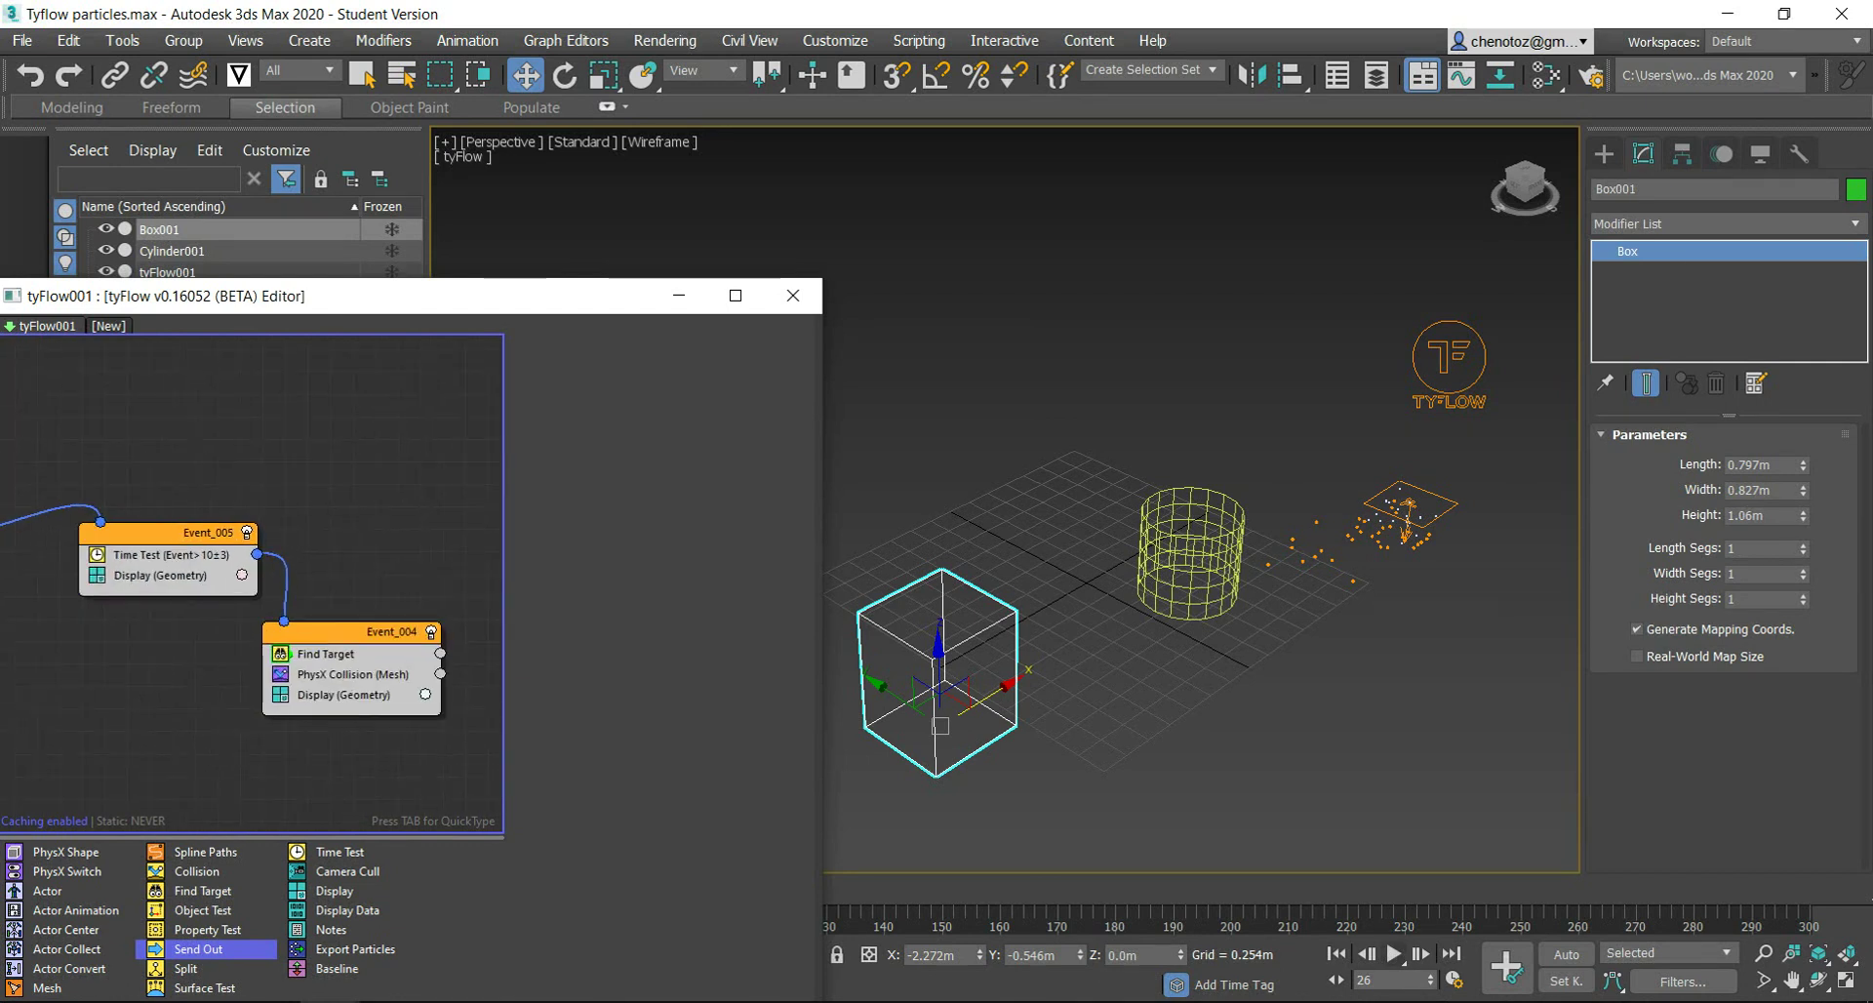
Step: Play the simulation to watch particles leave the cylinder and collect around Box001
{"action": "key", "text": "slash"}
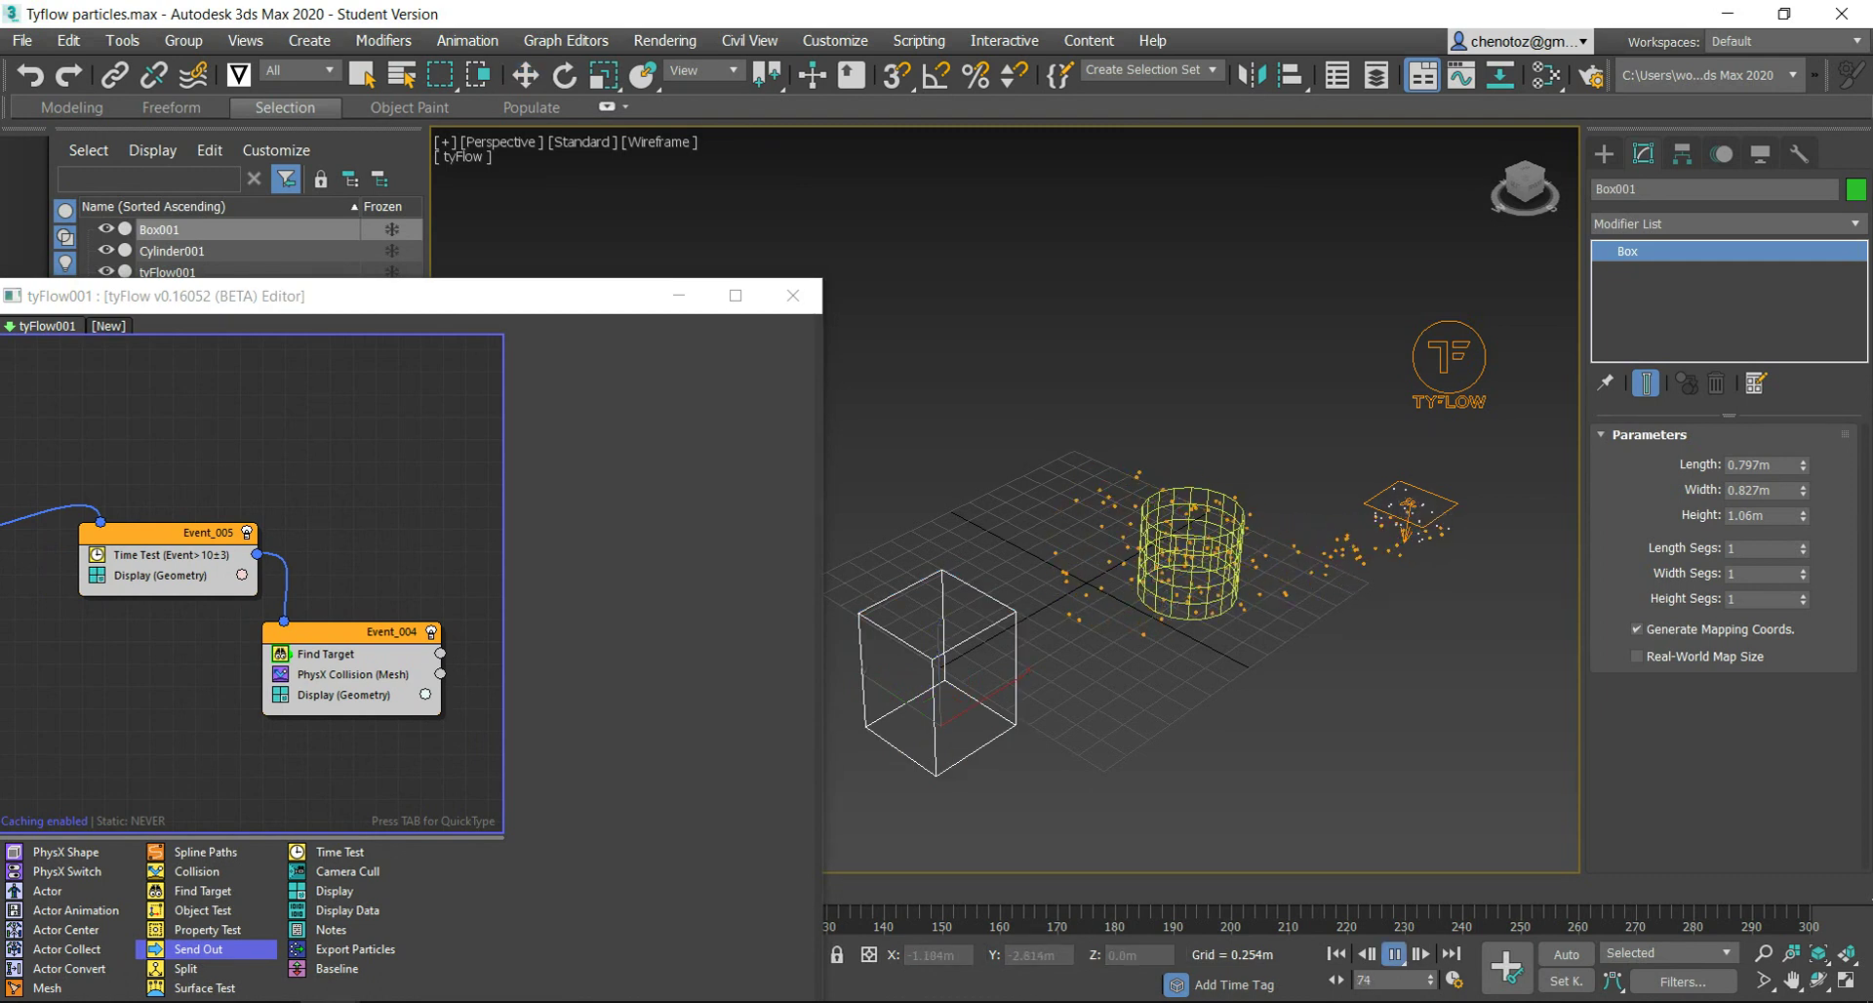